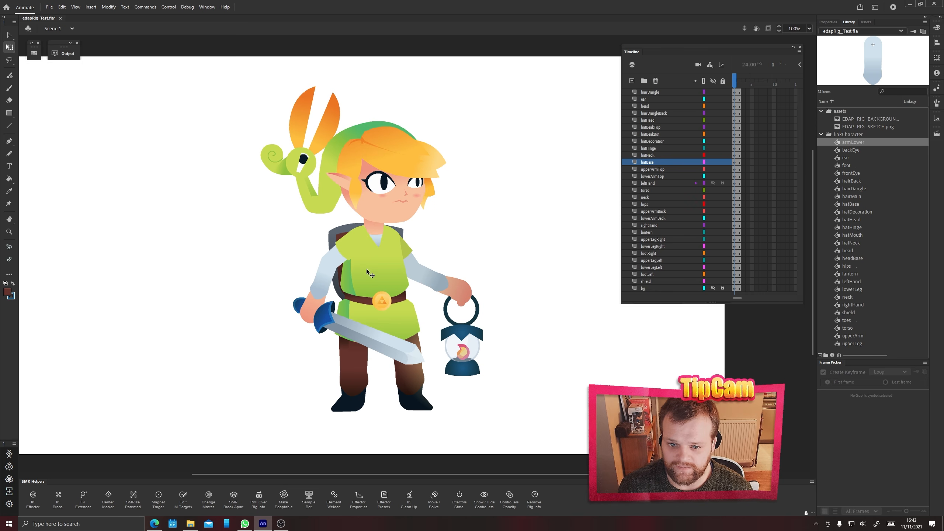
- Examine the torso symbol and the position of its pivot point at the belt buckle
click(366, 268)
key(ctrl+=)
scroll(379, 306, down, 2)
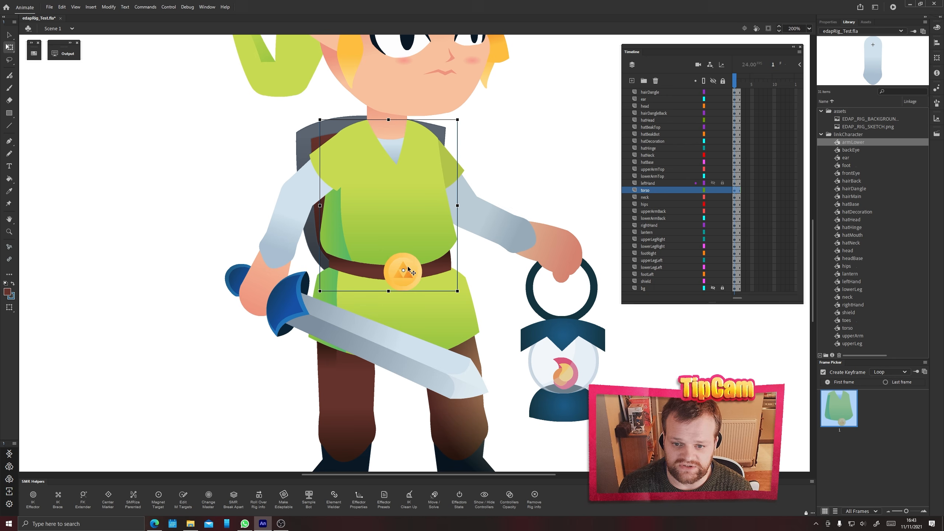
scroll(375, 231, up, 2)
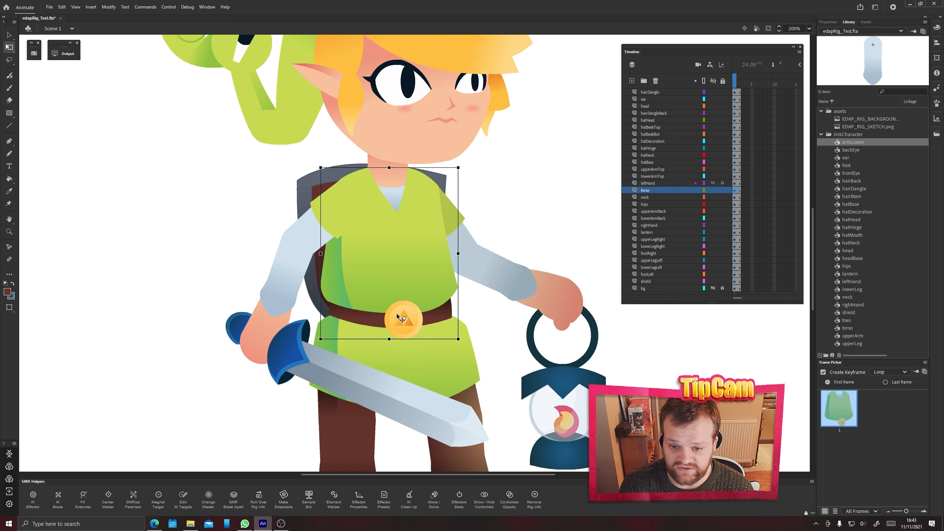
drag(404, 318, 359, 256)
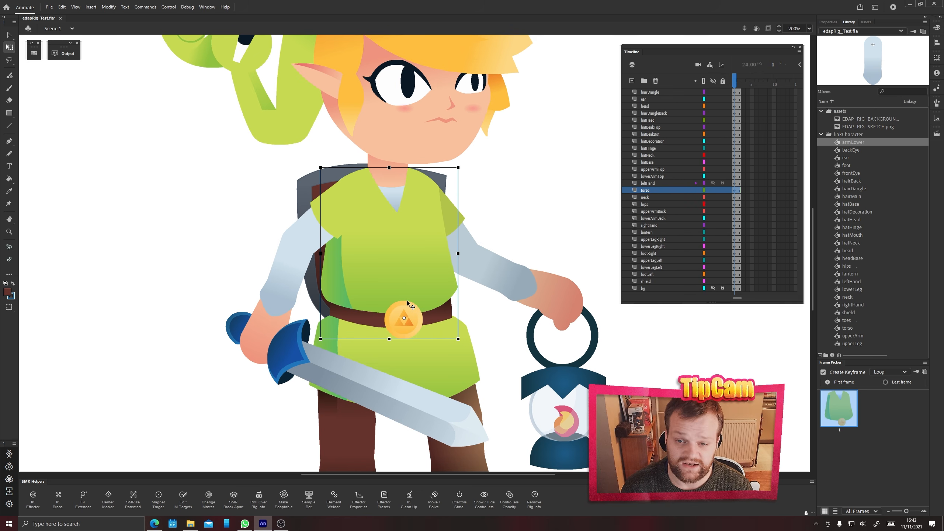
drag(290, 295, 297, 214)
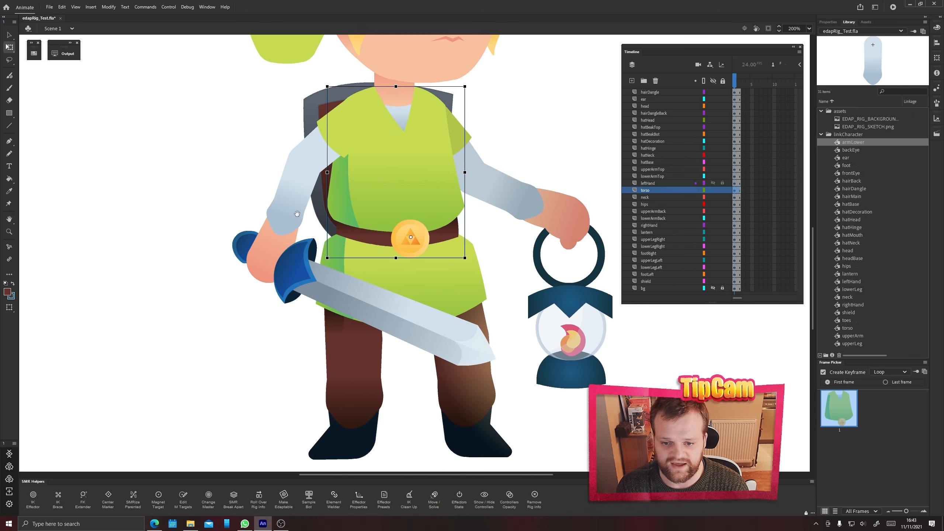
drag(289, 174, 286, 219)
- Examine the bounds and pivots of both upper arms, the back lower arm and the right hand
click(345, 181)
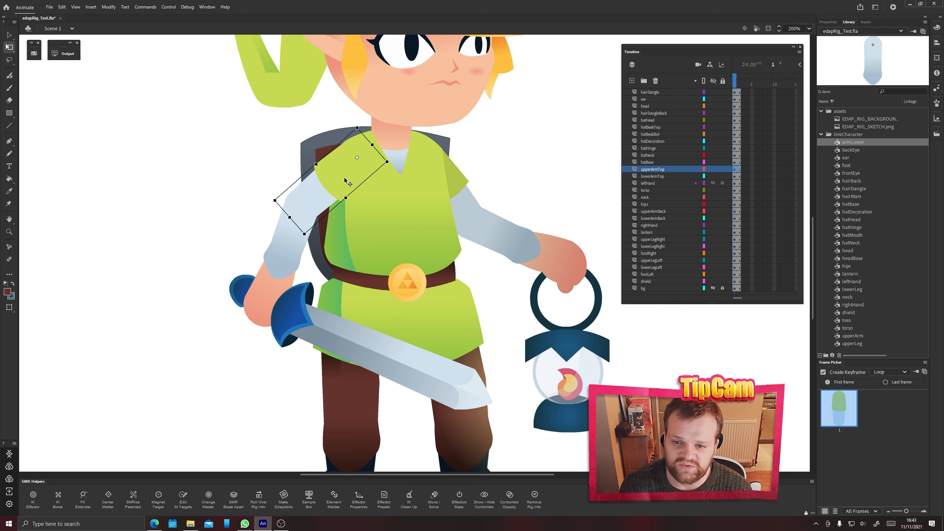
click(461, 195)
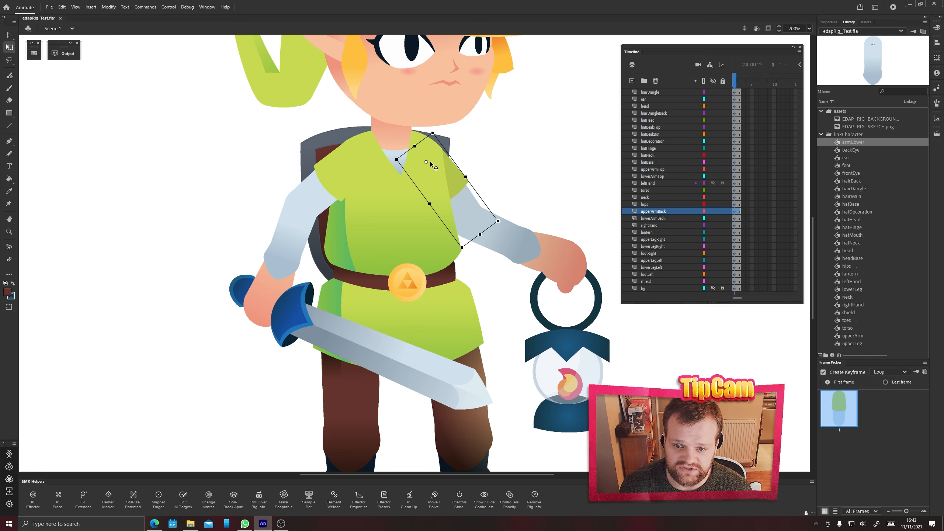
click(508, 236)
click(575, 252)
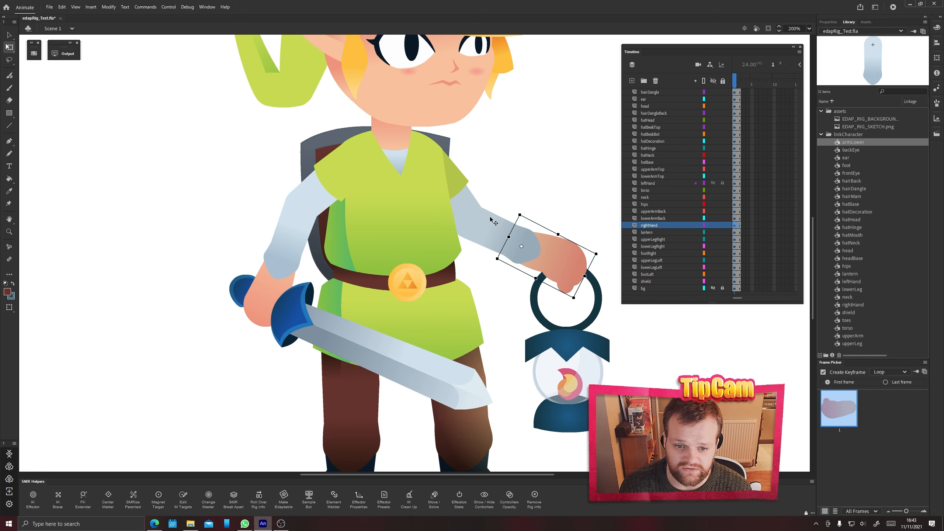
drag(361, 164, 368, 308)
key(ctrl+minus)
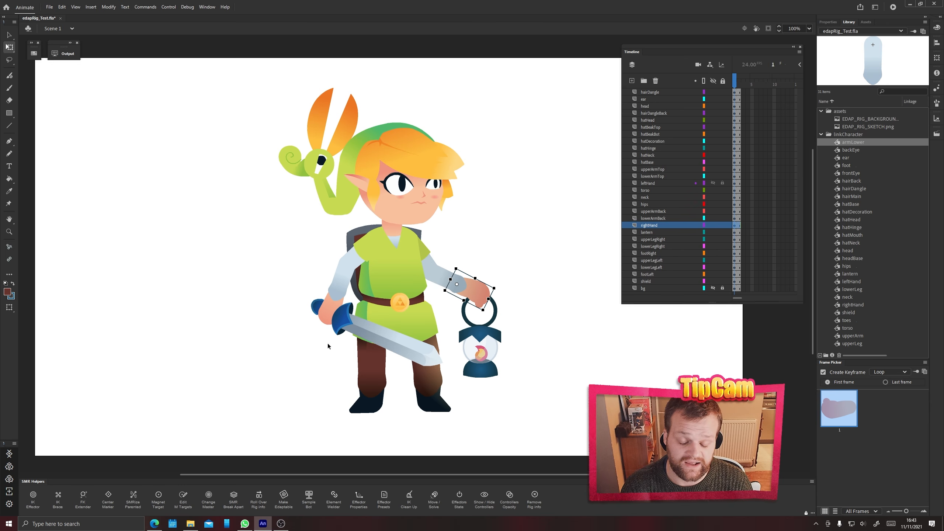
- Try moving the toes piece away from the foot inside the left foot's symbol, undo it and return to Scene 1
click(354, 405)
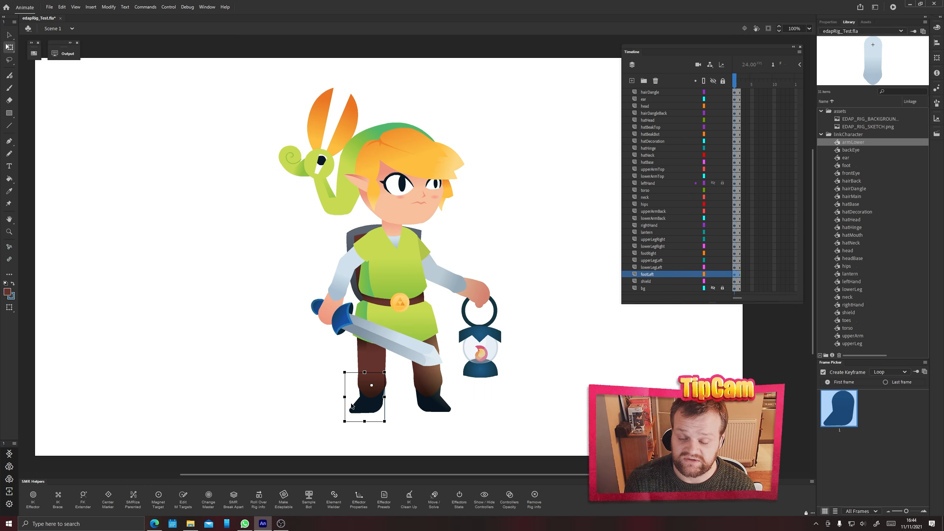
double_click(359, 409)
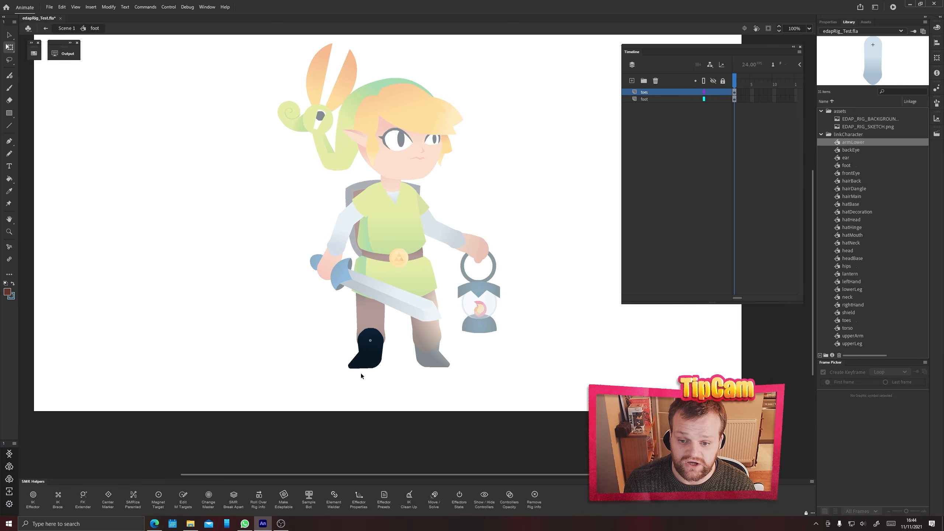
click(358, 364)
drag(359, 366, 293, 330)
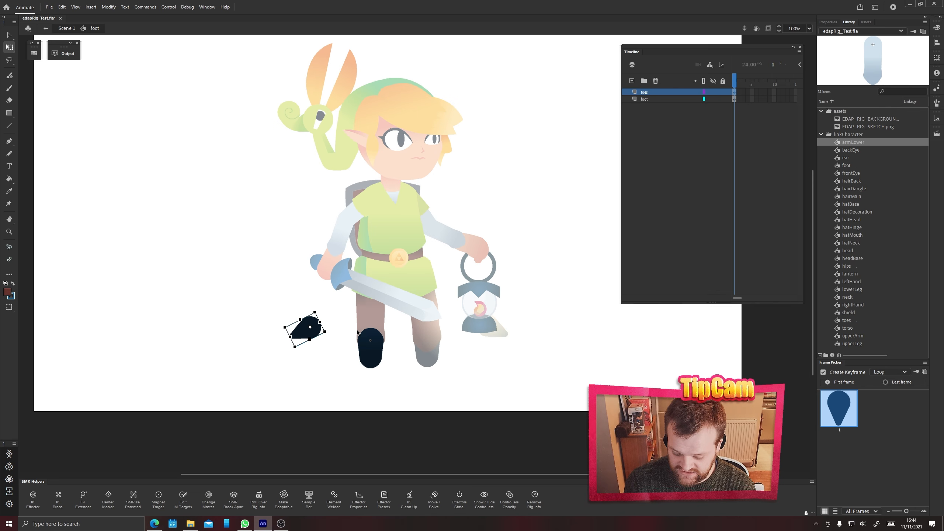
key(ctrl+z)
click(67, 29)
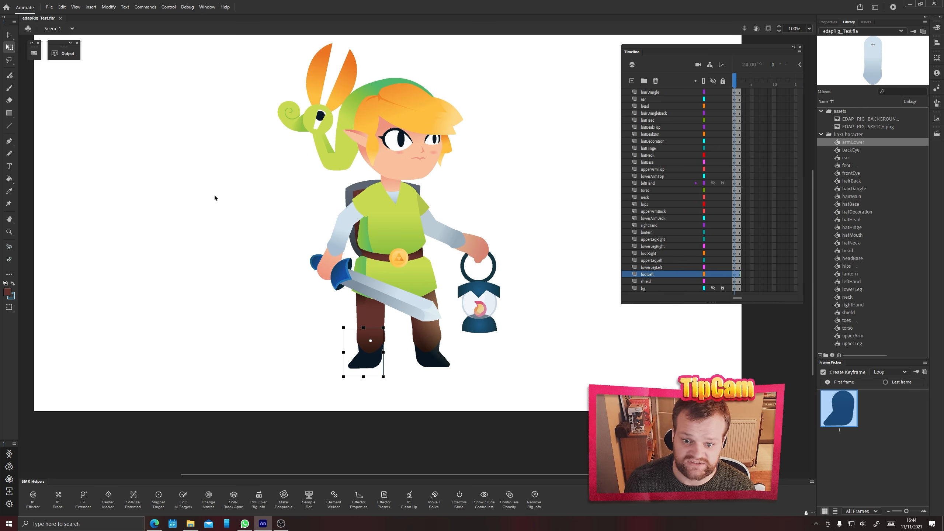
- Move the lantern onto a new layer inside the rightHand symbol, rotating it upright and positioning it under the hand
click(470, 332)
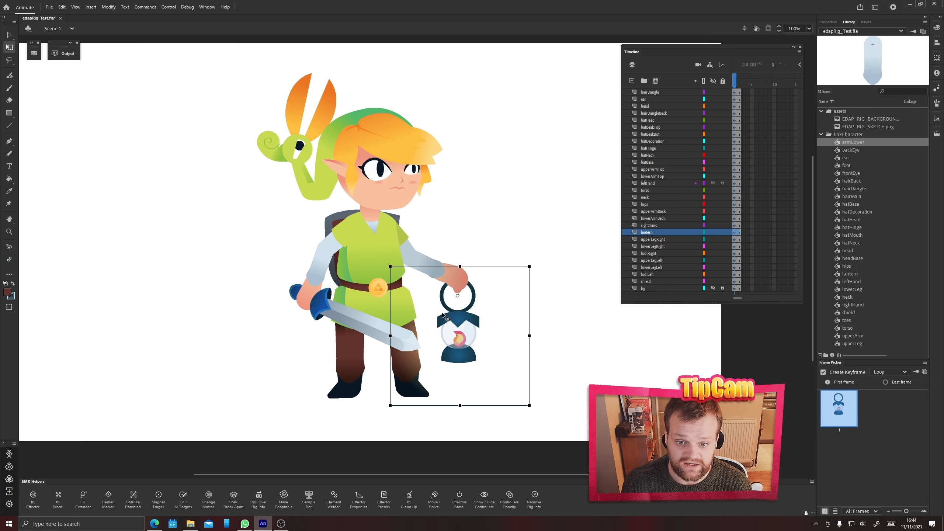
double_click(459, 277)
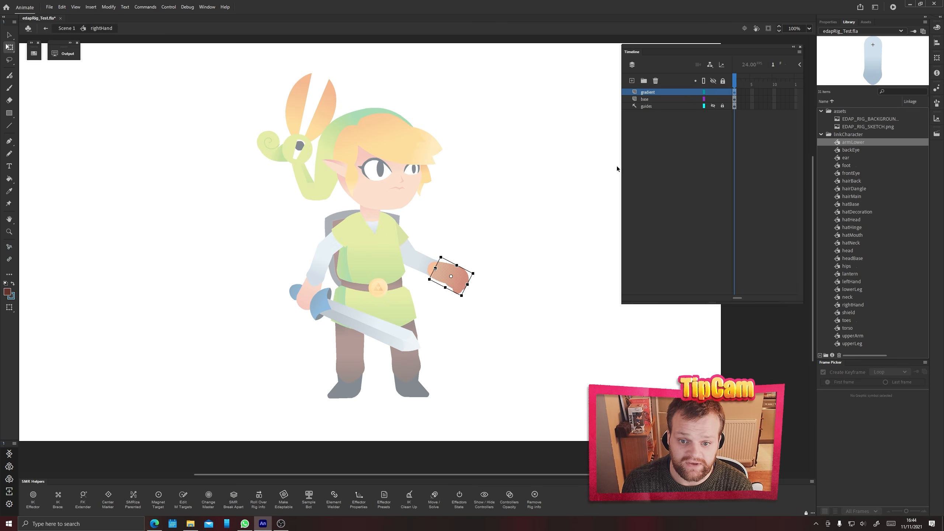
key(ctrl+v)
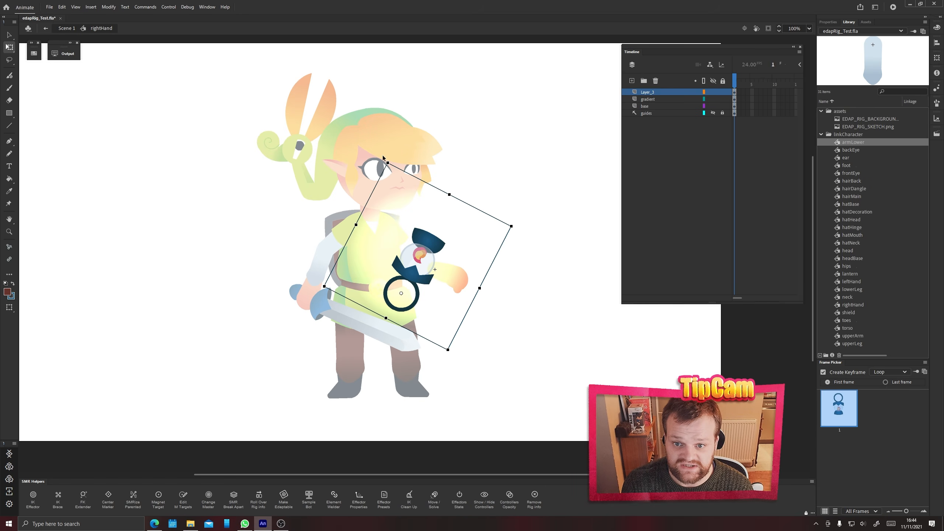
drag(387, 158, 450, 366)
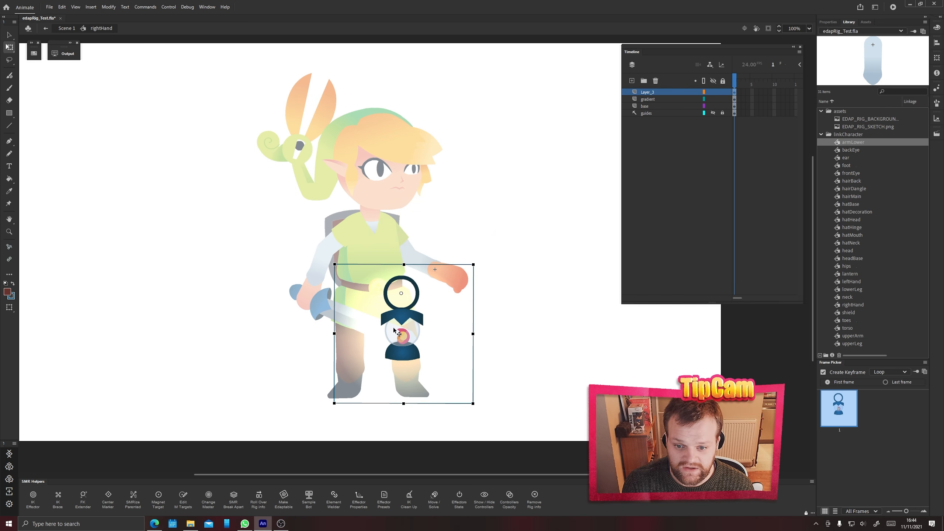
drag(392, 326, 448, 329)
key(ctrl+e)
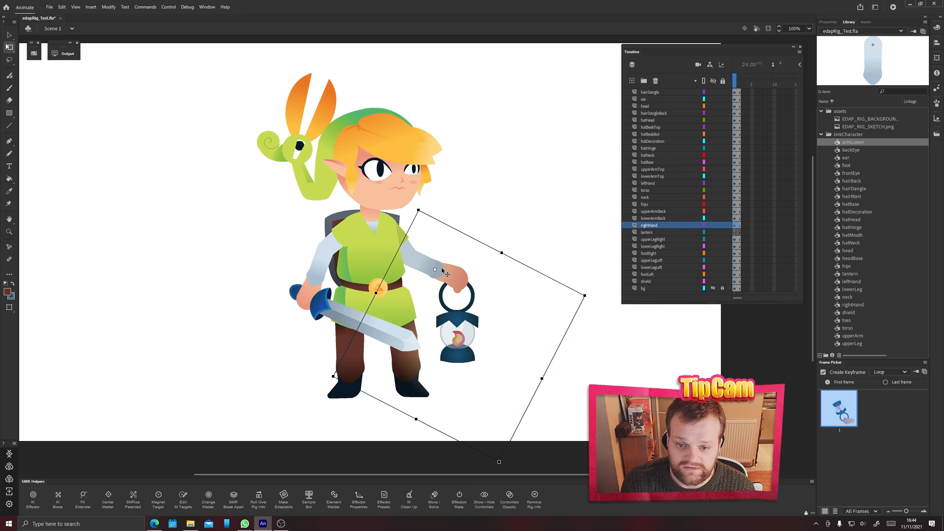
- Check the back upper arm, lower arm and lantern-holding hand by selecting each part in Scene 1
click(404, 237)
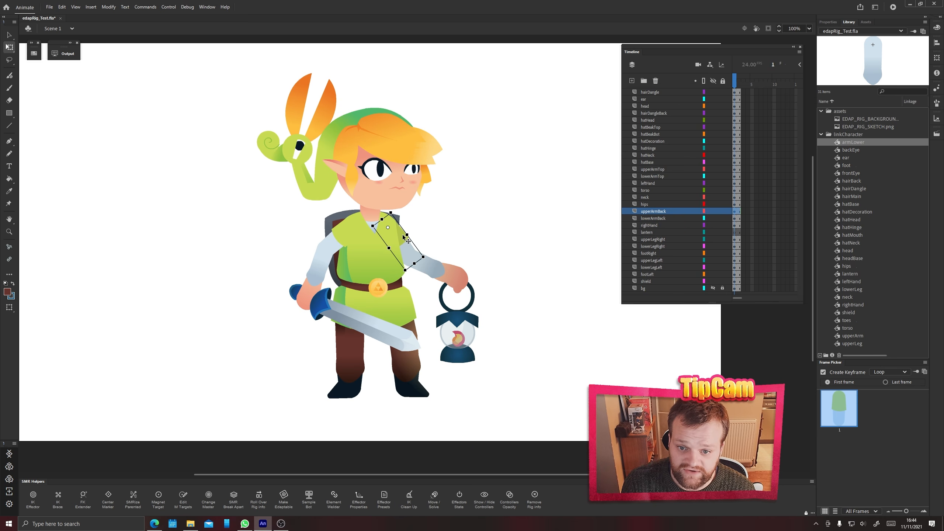
click(432, 268)
click(467, 294)
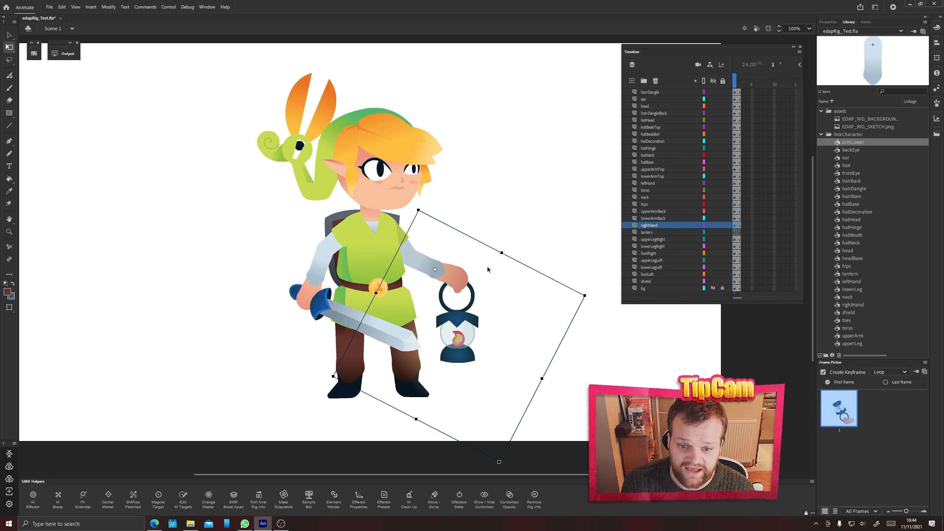
click(451, 304)
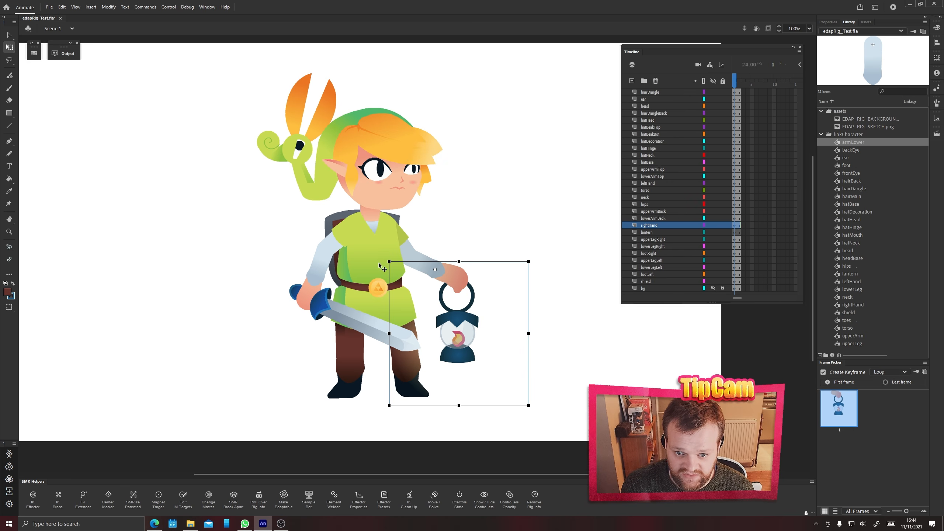
click(201, 250)
drag(200, 249, 237, 274)
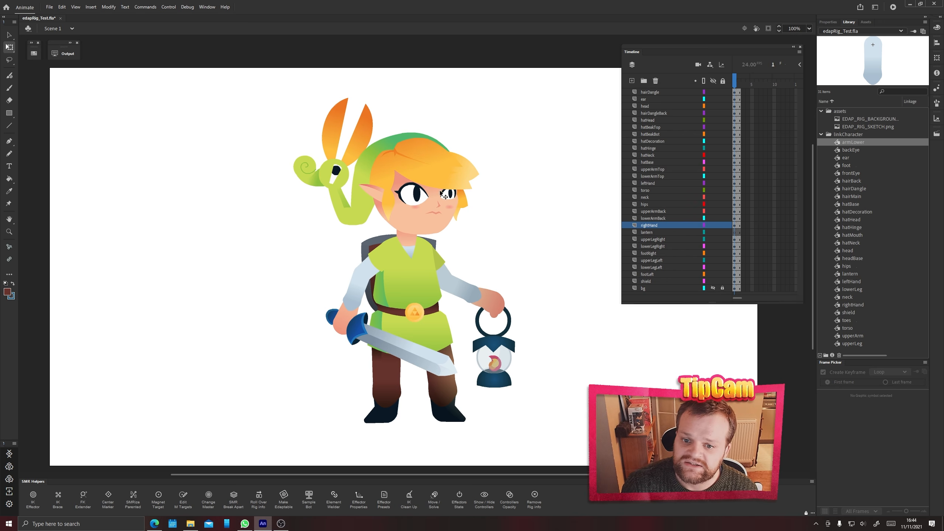
- Try moving the head with its hat, hair and ear pieces away from the body, and undo the move
click(407, 241)
click(400, 164)
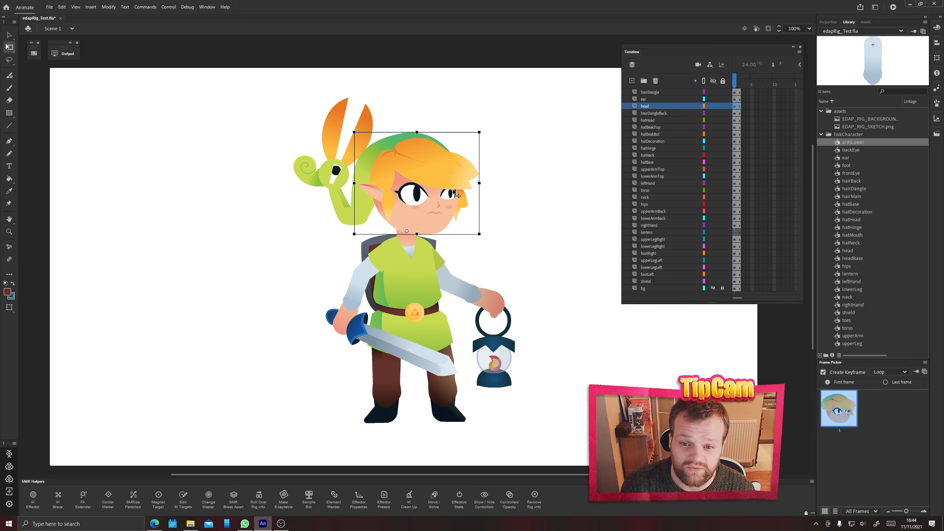
drag(225, 92, 502, 197)
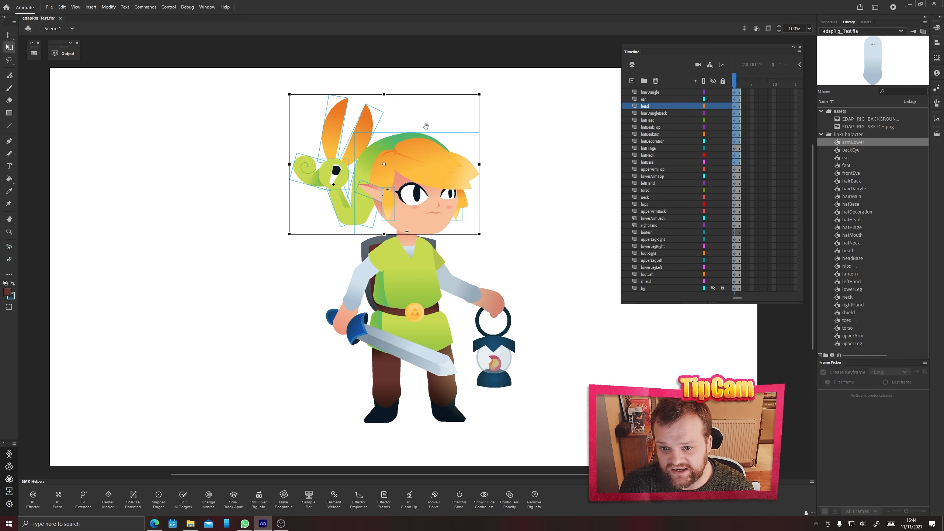
drag(435, 148, 396, 211)
drag(376, 272, 375, 224)
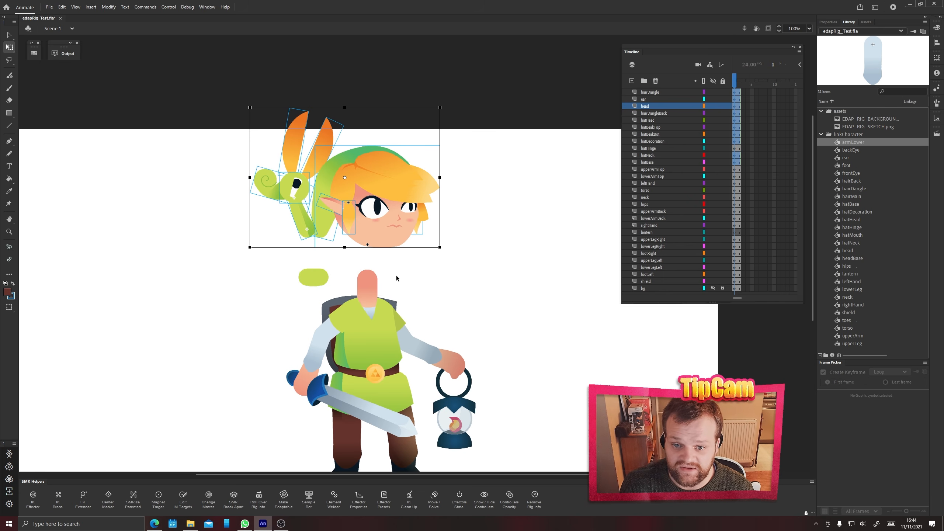
key(ctrl+z)
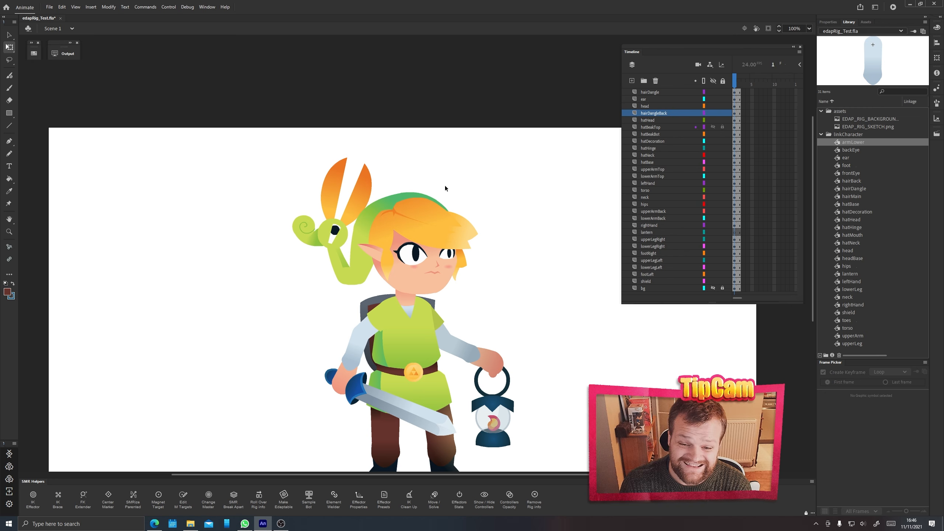
- Cut the ear, hairDangle, hairDangleBack and all hat layers, hatHead through hatBase, from Scene 1, excluding the head layer
click(649, 93)
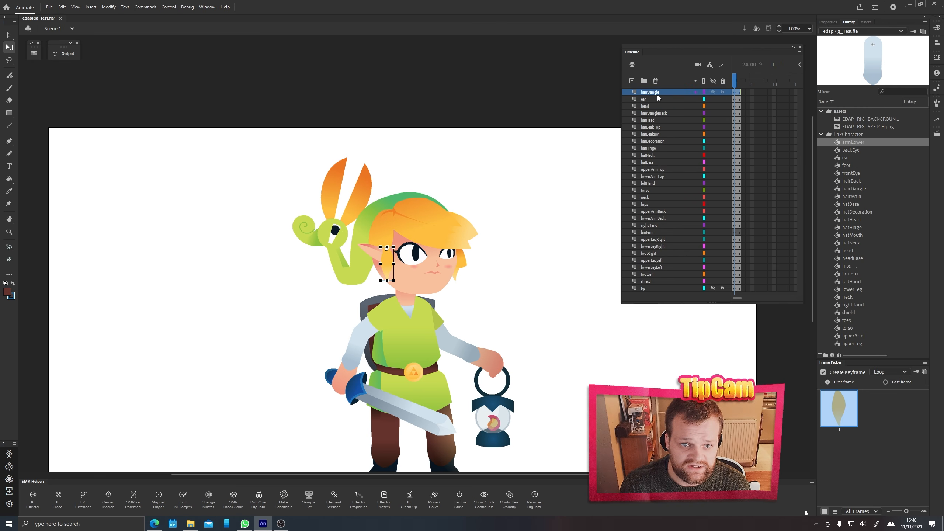
shift+click(657, 99)
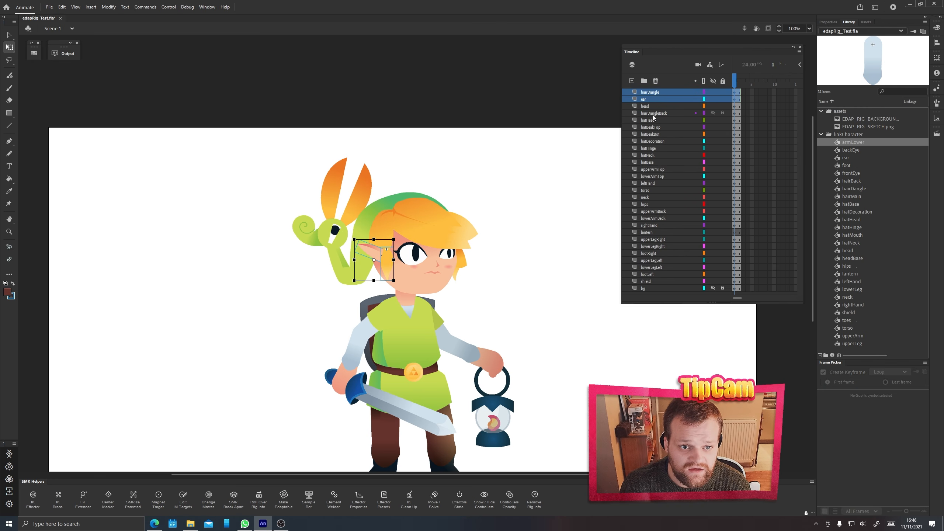
ctrl+click(653, 114)
ctrl+click(652, 121)
ctrl+click(654, 127)
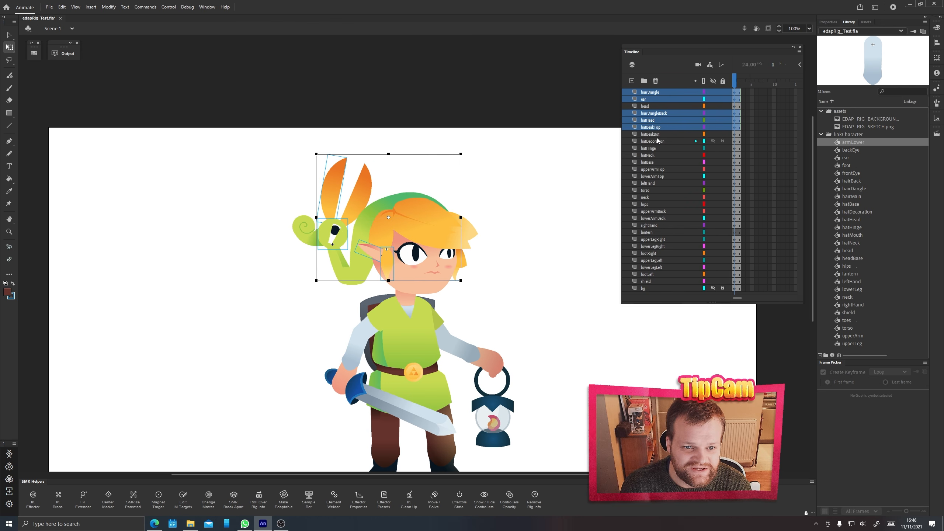
ctrl+click(655, 134)
ctrl+click(656, 142)
ctrl+click(656, 149)
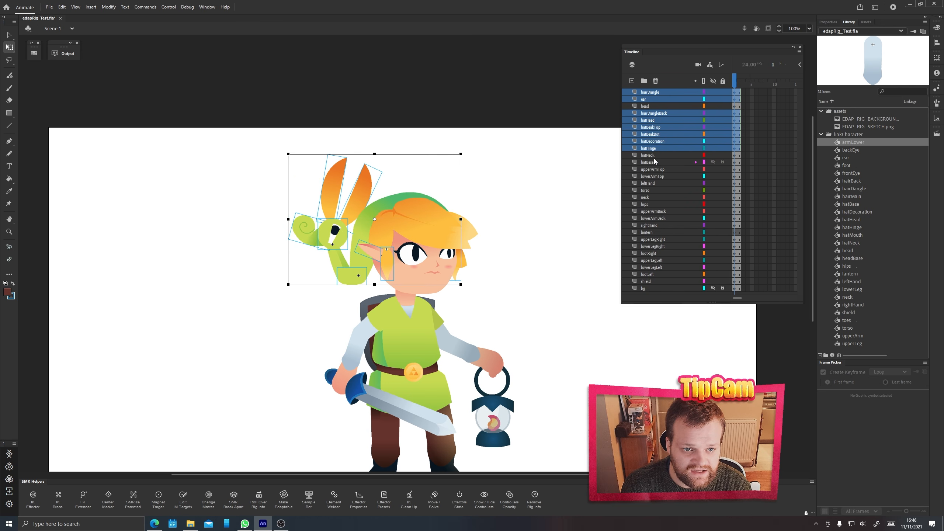
ctrl+click(654, 156)
ctrl+click(650, 164)
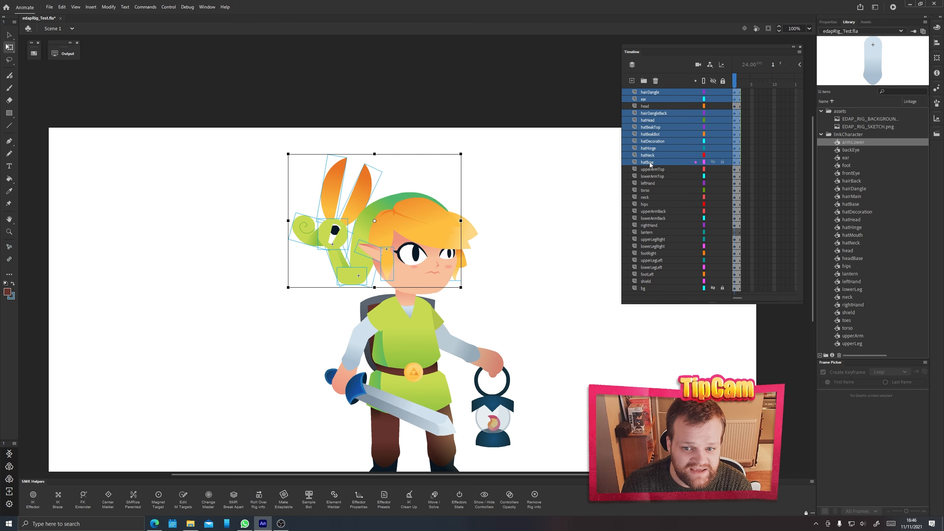
right_click(647, 140)
click(671, 193)
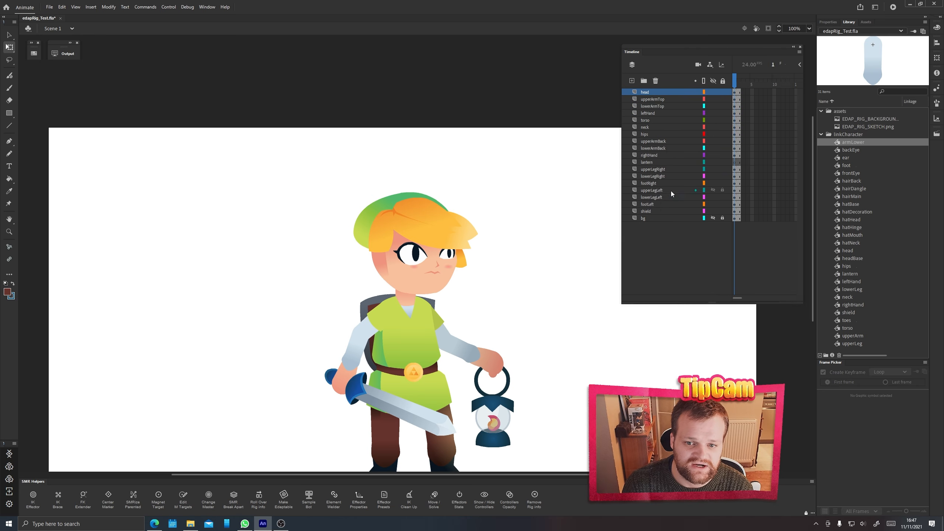
- Paste the cut ear, hair and hat layers inside the head symbol, directly above the hairBack layer
drag(389, 247, 273, 219)
key(ctrl+z)
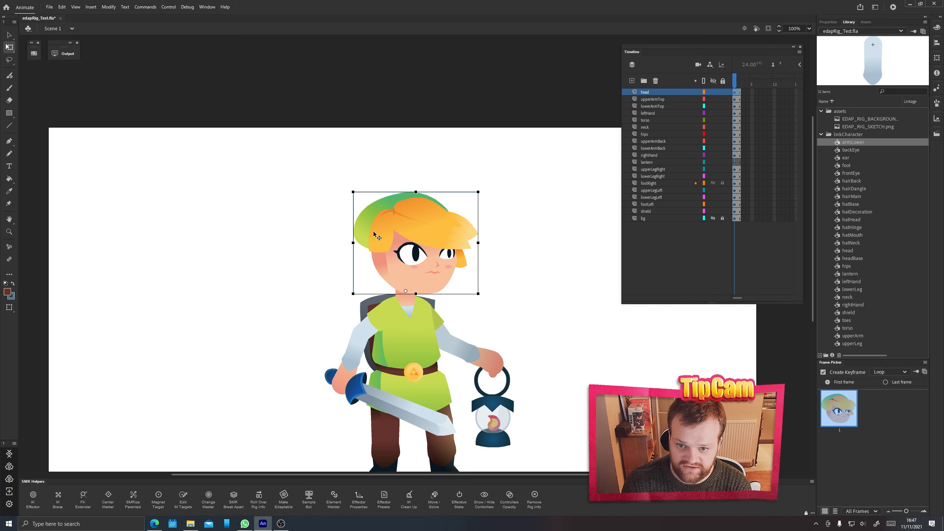
double_click(400, 223)
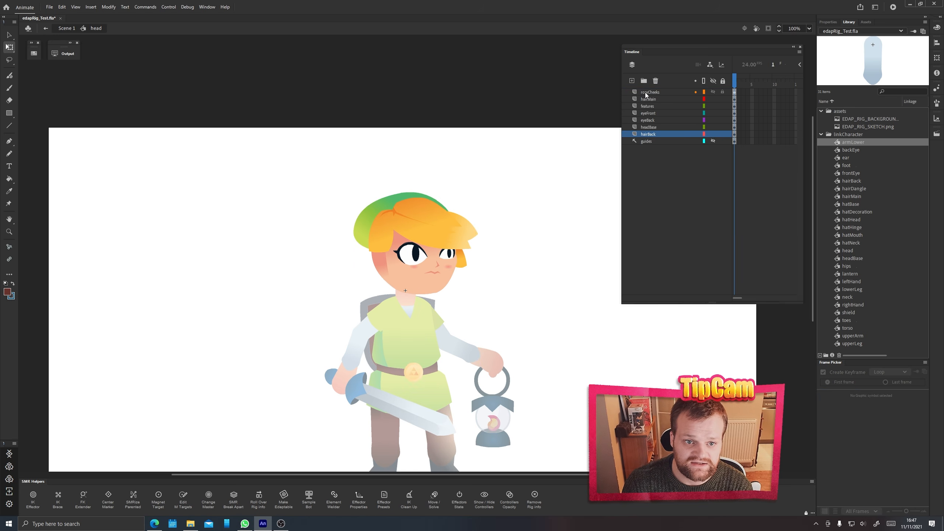
right_click(653, 135)
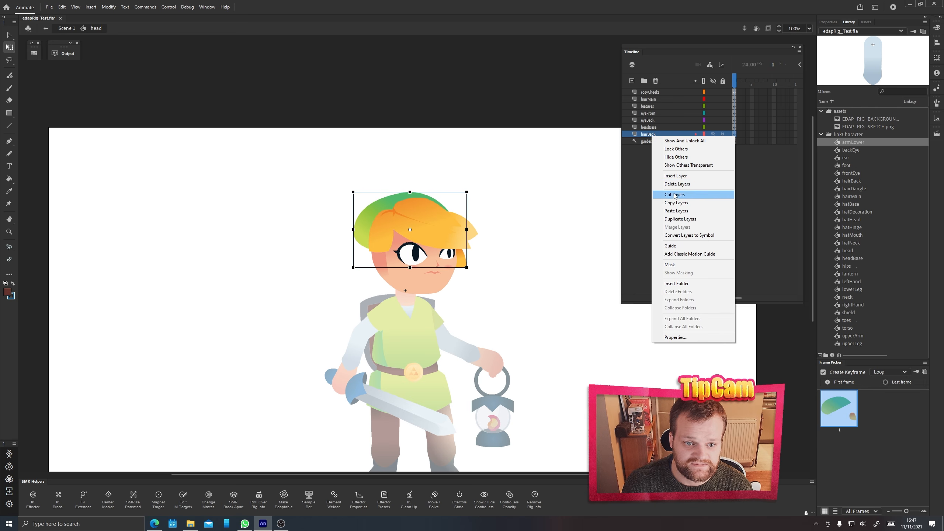
click(676, 211)
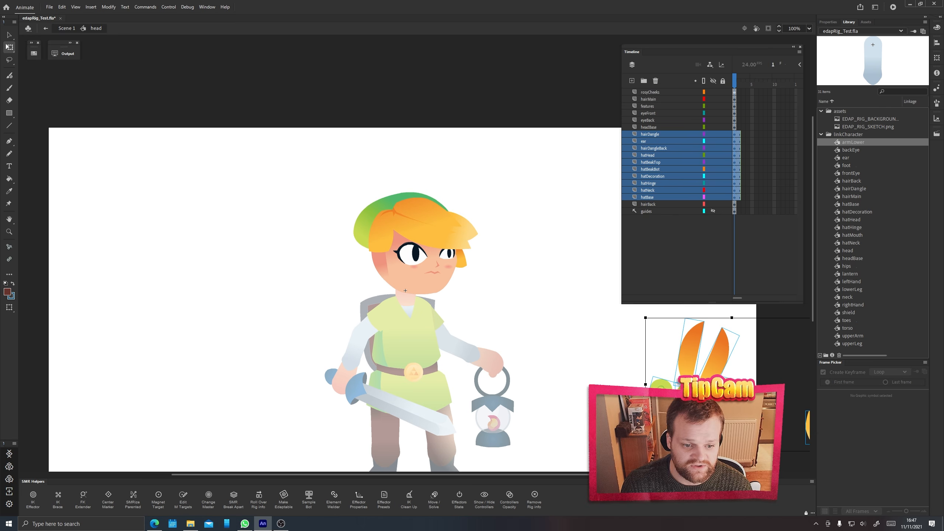
- Move the hairDangle through hatBase layers to the top of the head symbol's layer stack and position their artwork against the head
drag(683, 402, 297, 237)
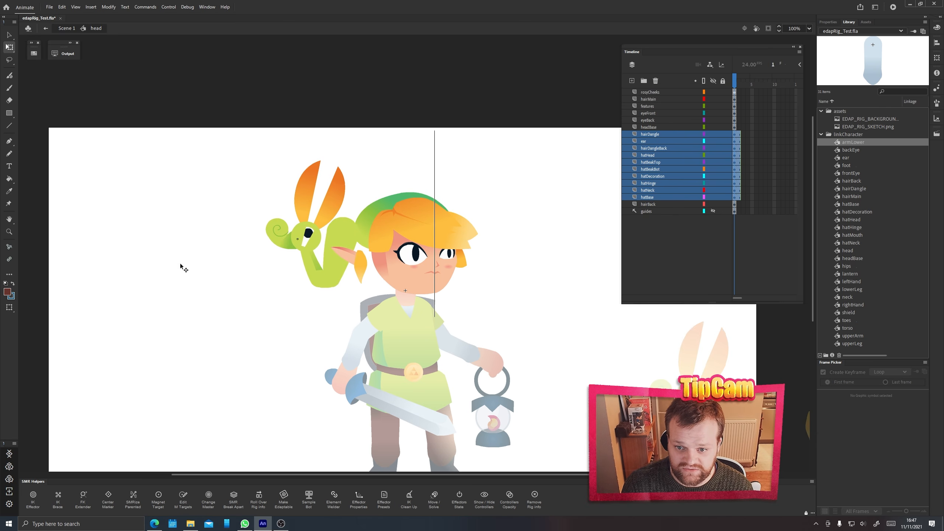
key(ctrl+z)
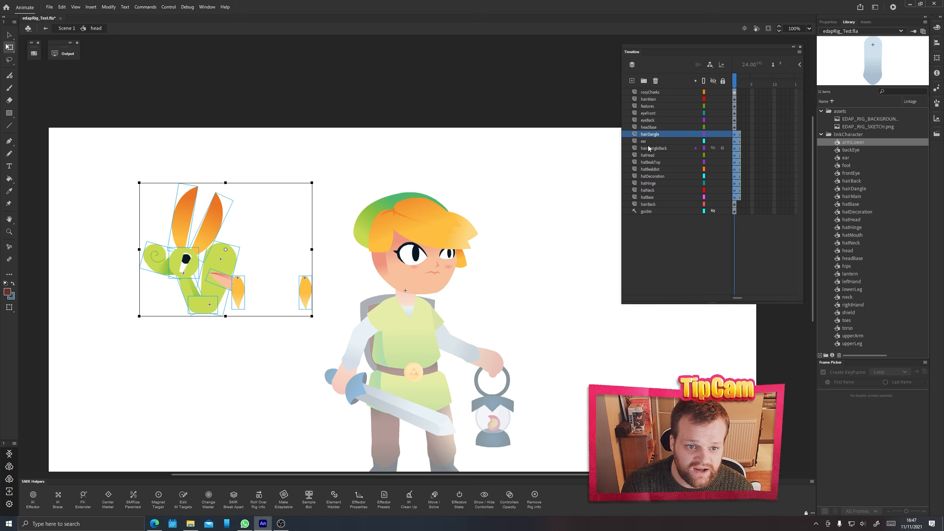
click(652, 198)
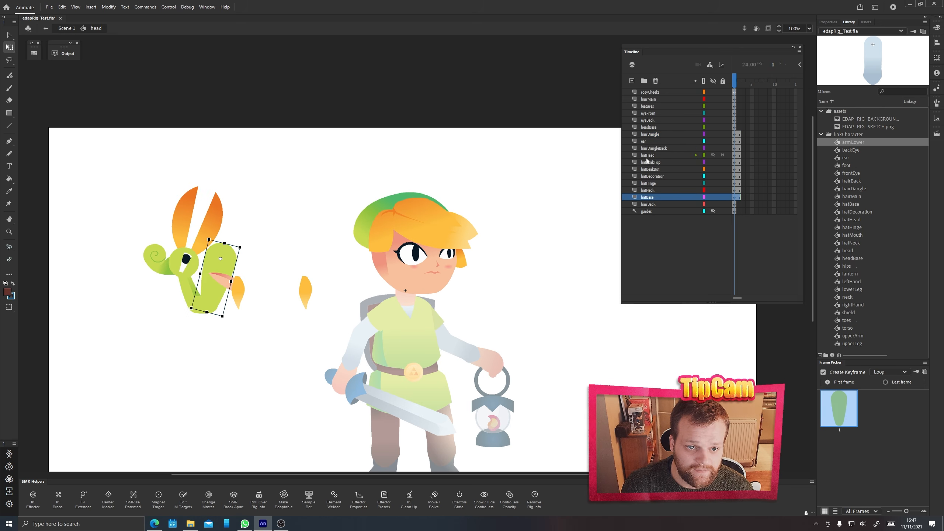
shift+click(649, 135)
drag(649, 134, 645, 92)
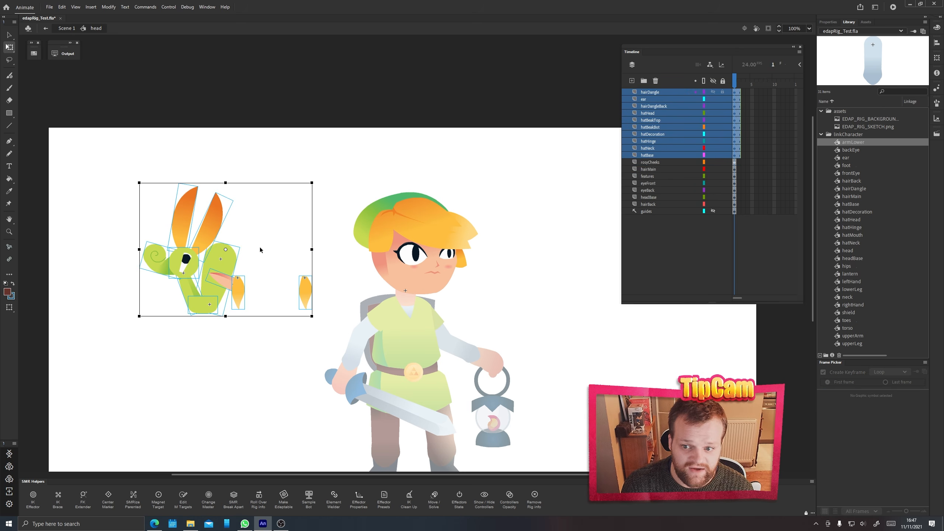
drag(185, 263, 330, 233)
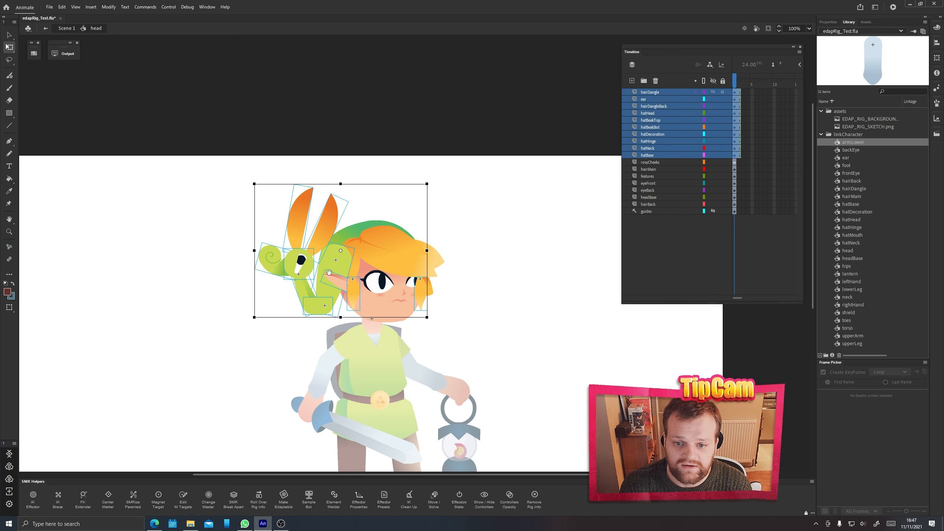
- Restack the layers: hairDangleBack, hatHinge, hatNeck and hatBase below hairBack; hatHead, hatBeakTop, hatBeakBot and hatDecoration above headBase
click(510, 239)
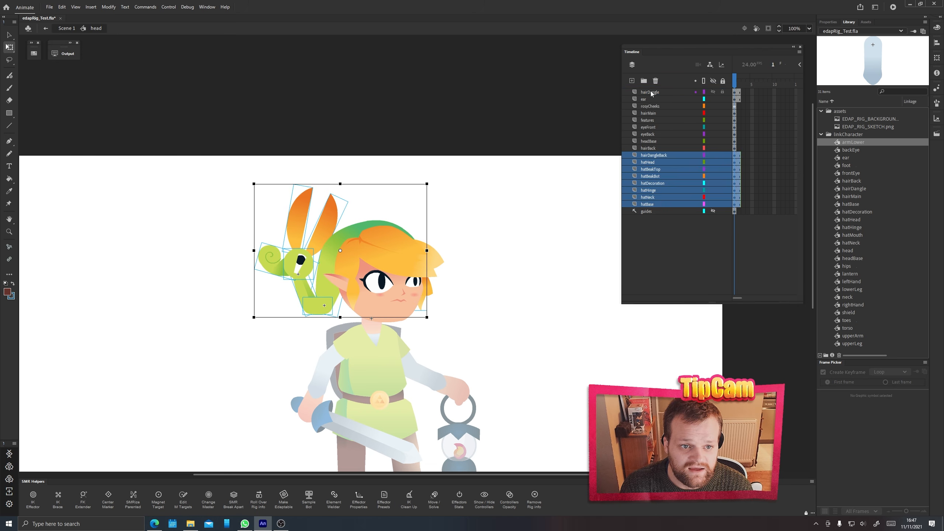
click(651, 92)
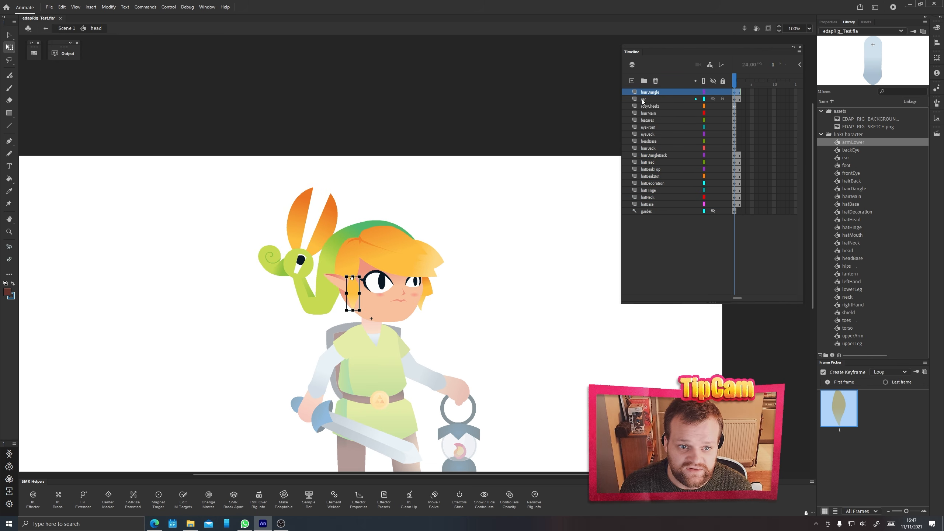
click(645, 99)
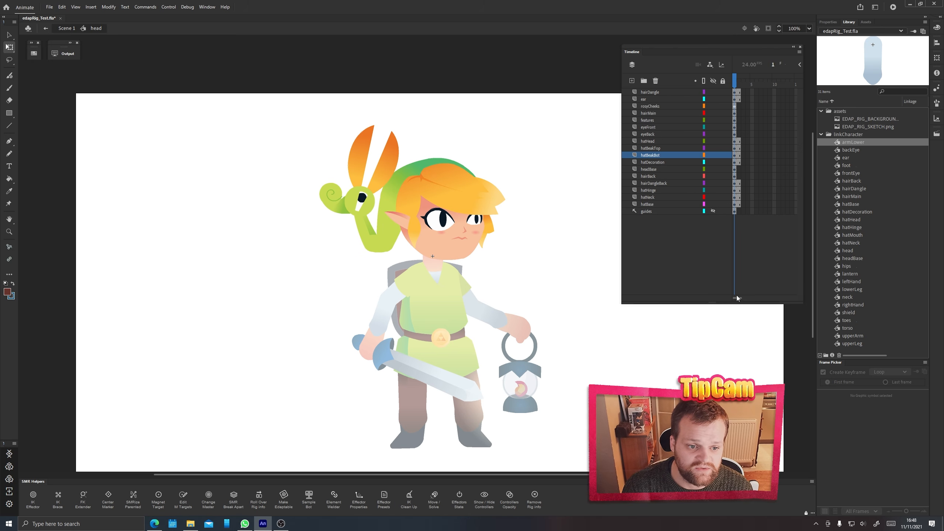
- Extend all layers inside the head symbol to frame 35
drag(737, 297, 741, 297)
drag(779, 210, 788, 101)
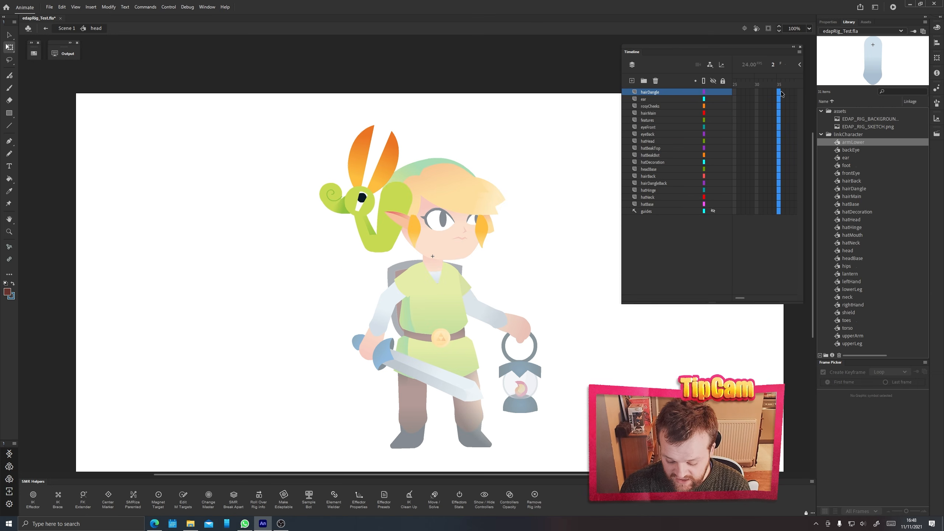
click(781, 93)
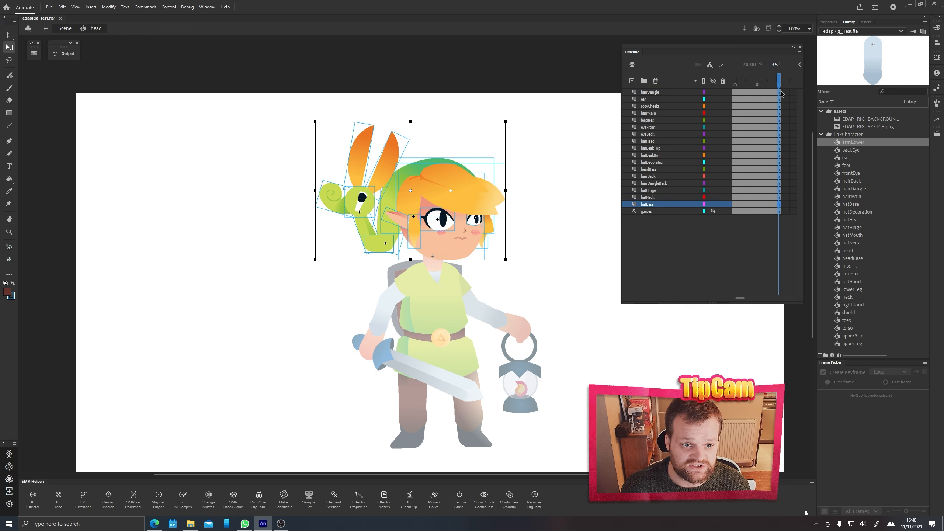
- Return to Scene 1 and set the head instance's looping to Play Once
click(69, 28)
click(394, 217)
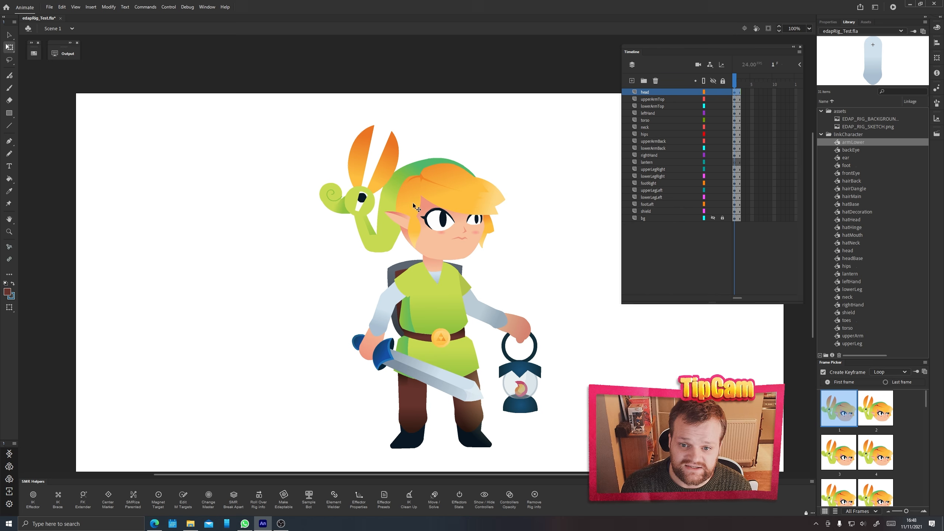
click(828, 22)
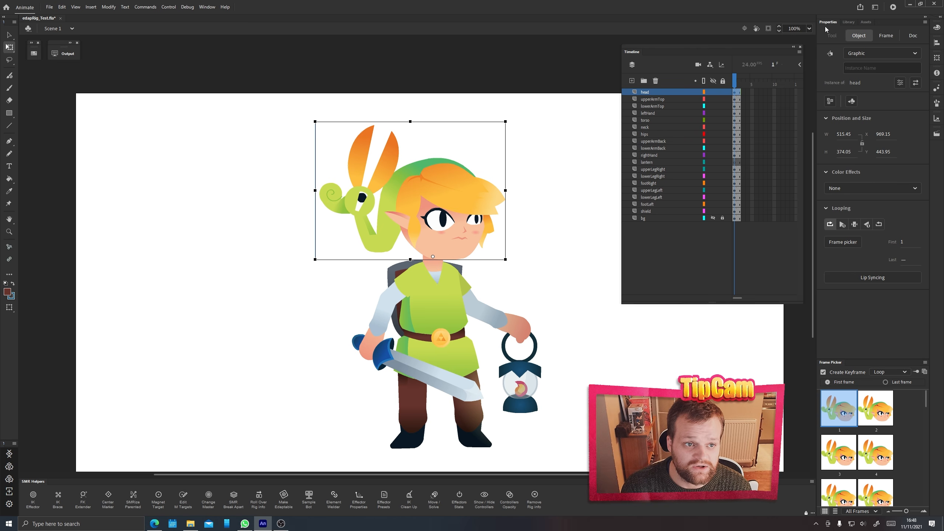
click(842, 224)
click(277, 312)
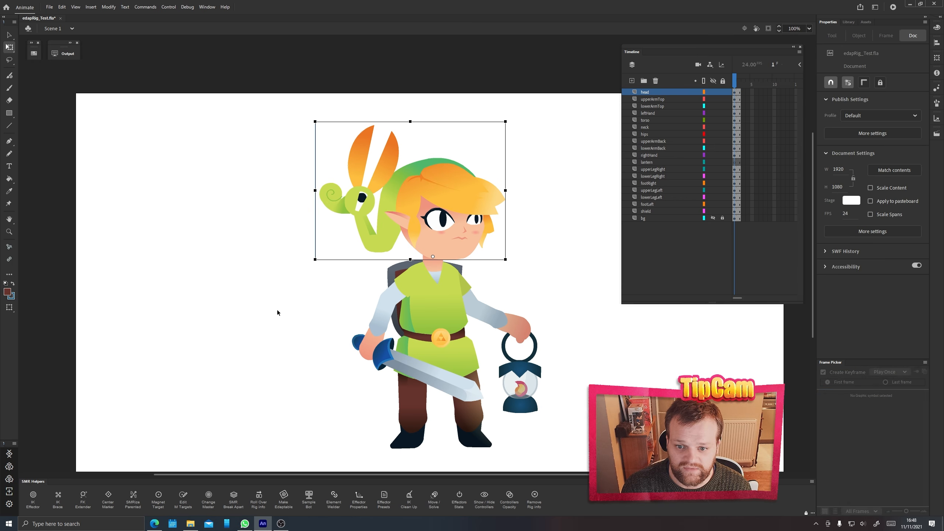
- Set looping to Single Frame for all body parts below the head, and to Play Once for the lantern-holding rightHand
drag(216, 427, 373, 154)
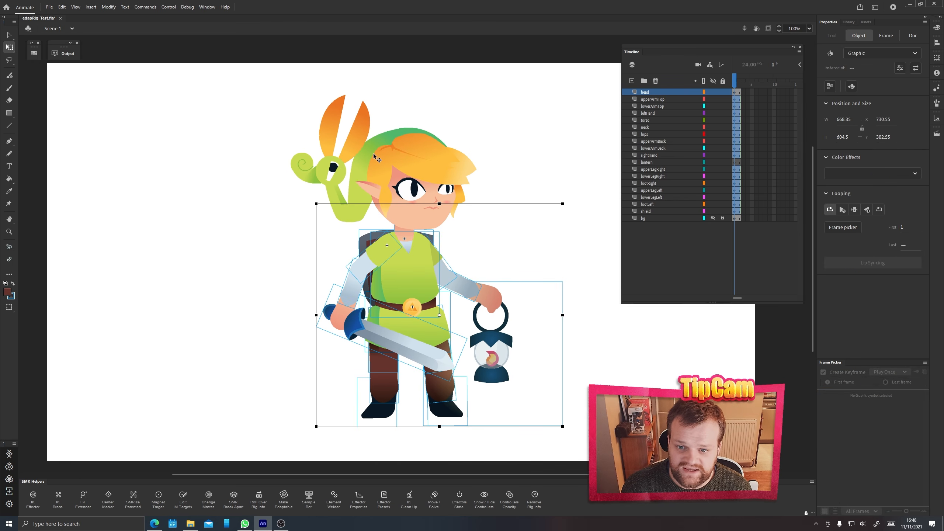
click(854, 210)
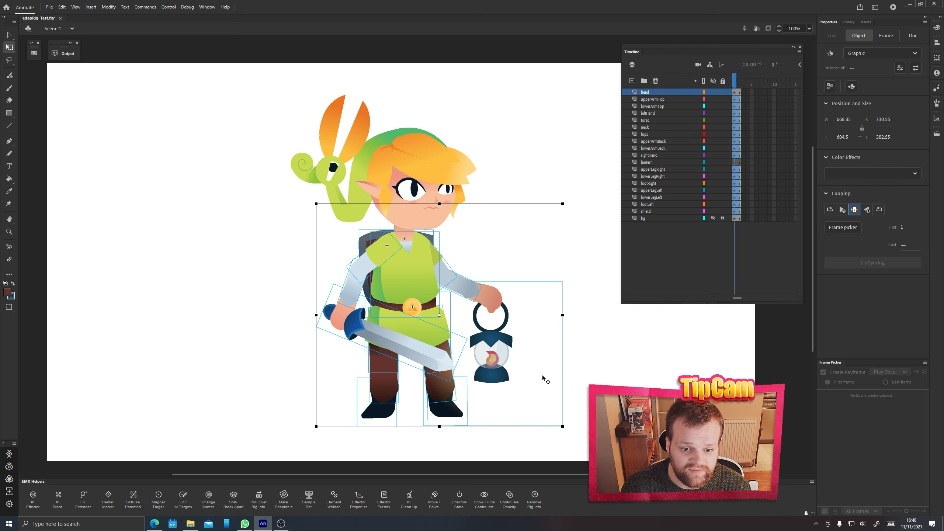
click(592, 364)
click(508, 349)
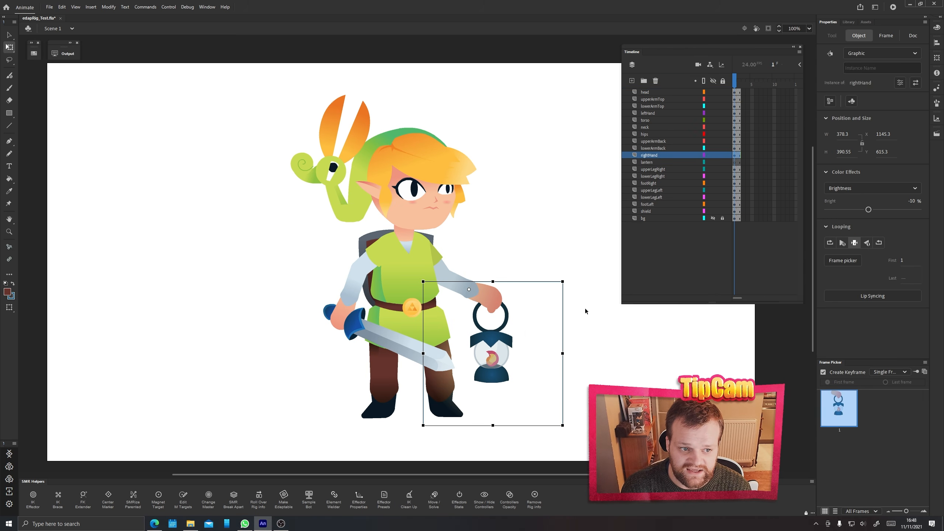
click(842, 242)
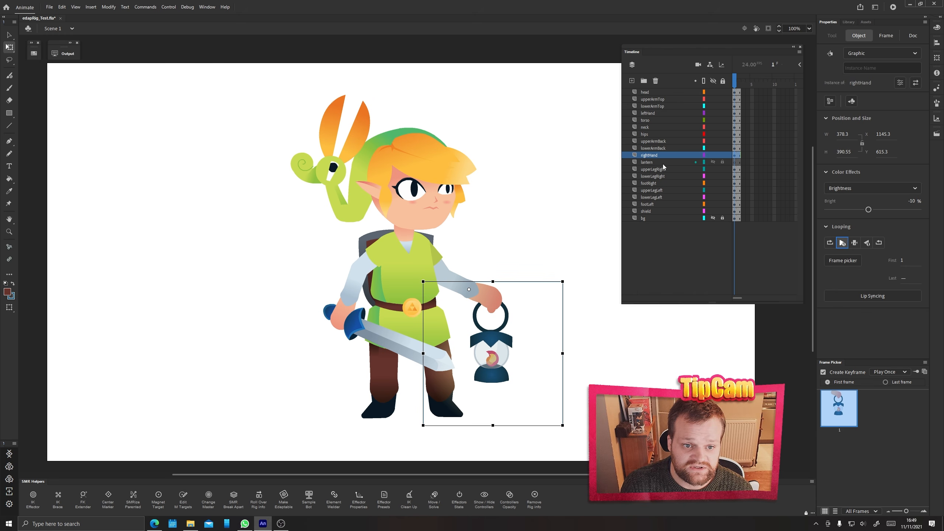
- Delete the leftover lantern layer from Scene 1
click(646, 162)
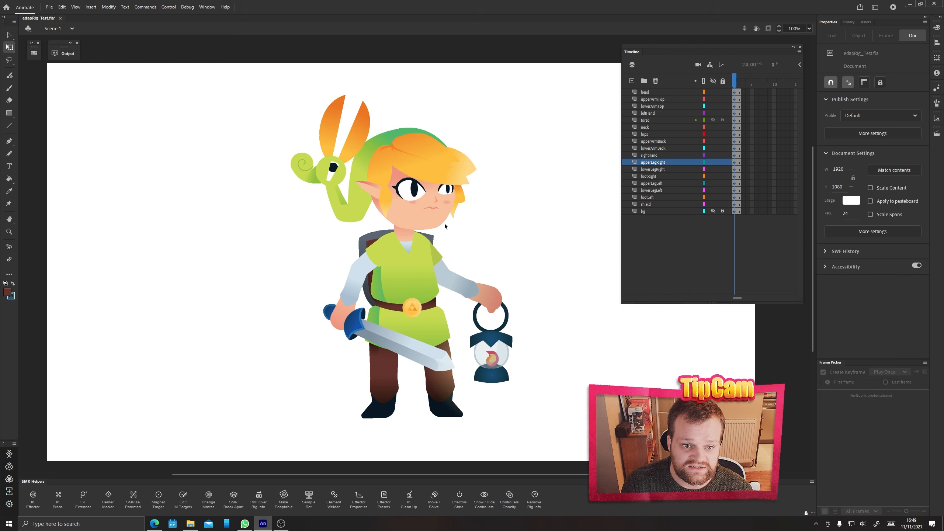
scroll(234, 260, right, 2)
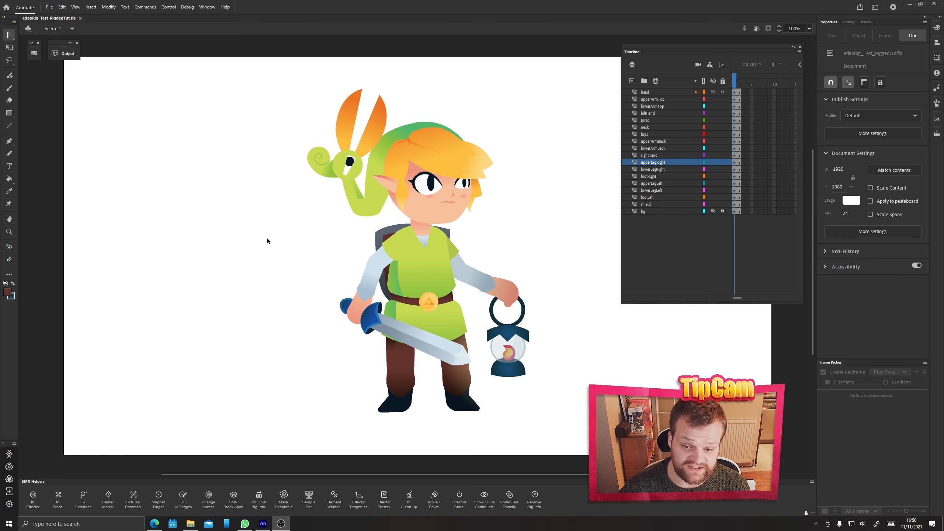
- Check that the SMR Helpers extension is enabled in the list of installed extensions
click(250, 256)
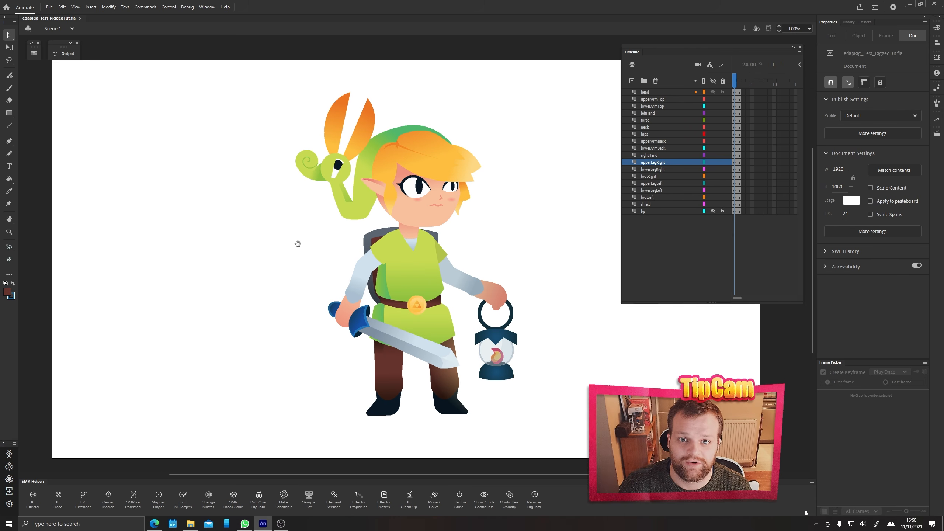
drag(298, 244, 289, 237)
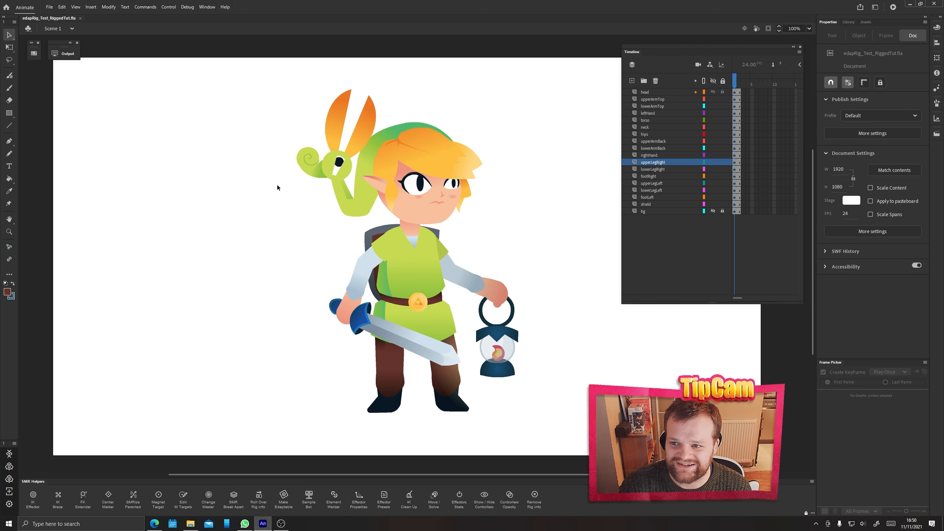
click(206, 7)
mouse_move(228, 35)
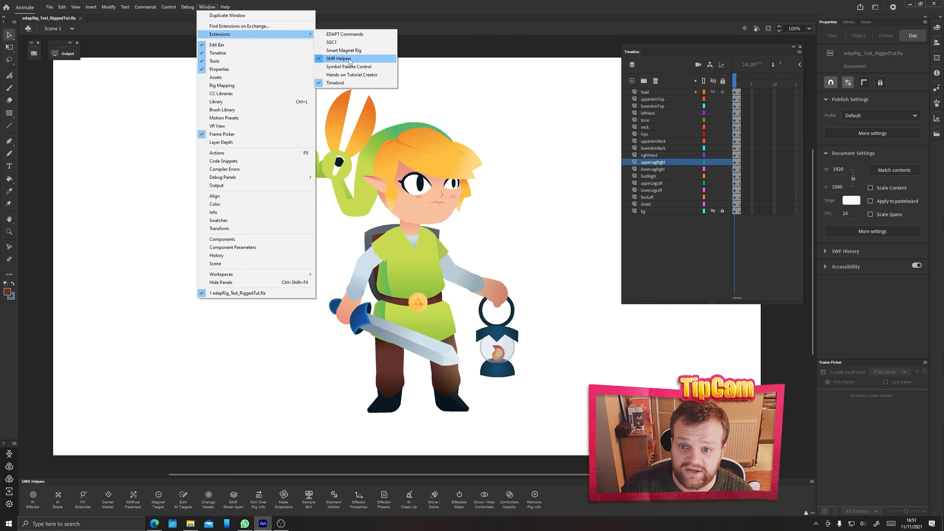
click(364, 60)
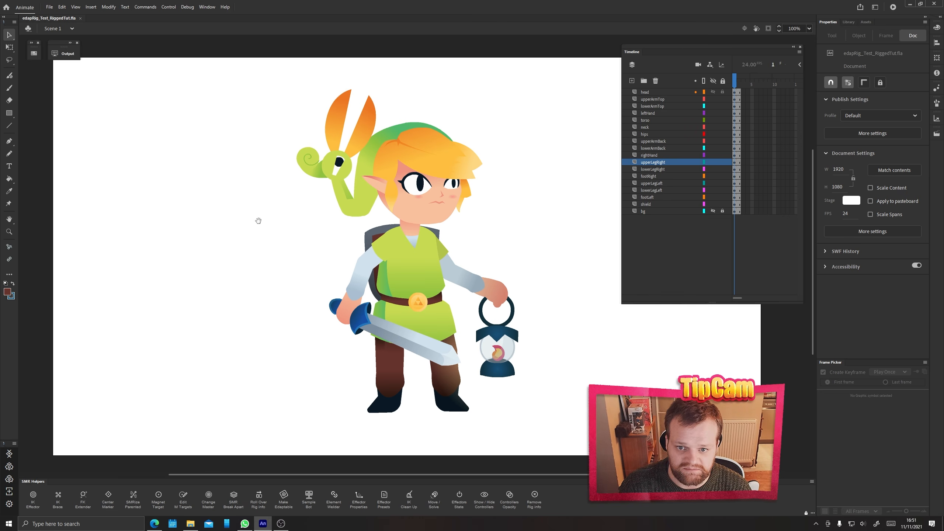
drag(257, 218, 213, 240)
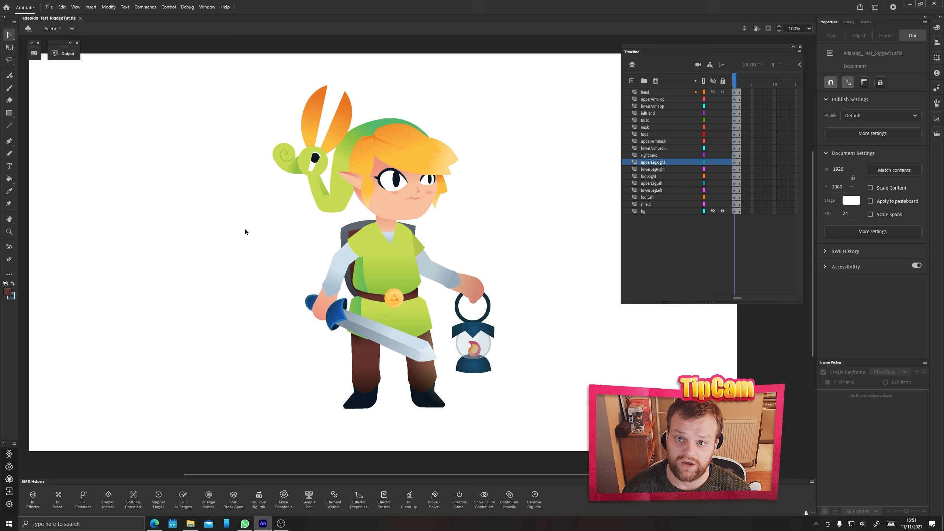
- Open the hips symbol to examine its circular guide shape, and return to Scene 1
click(396, 315)
double_click(391, 309)
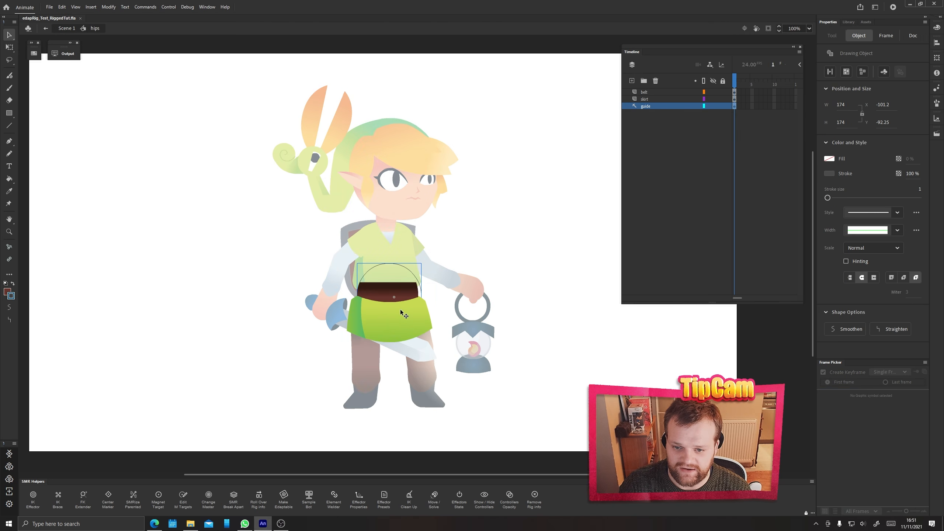
double_click(227, 298)
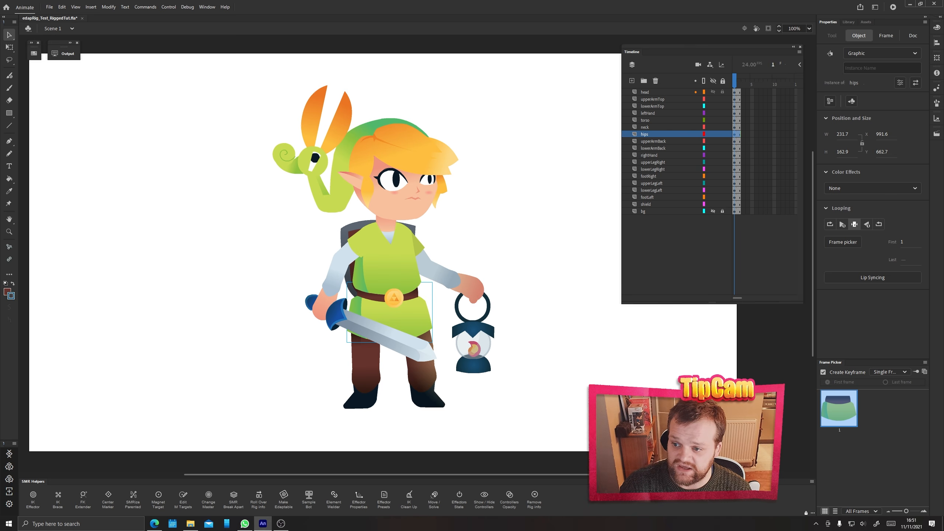
- Activate the FreeStyle Rigging tool and check the palette of additional tools
click(9, 260)
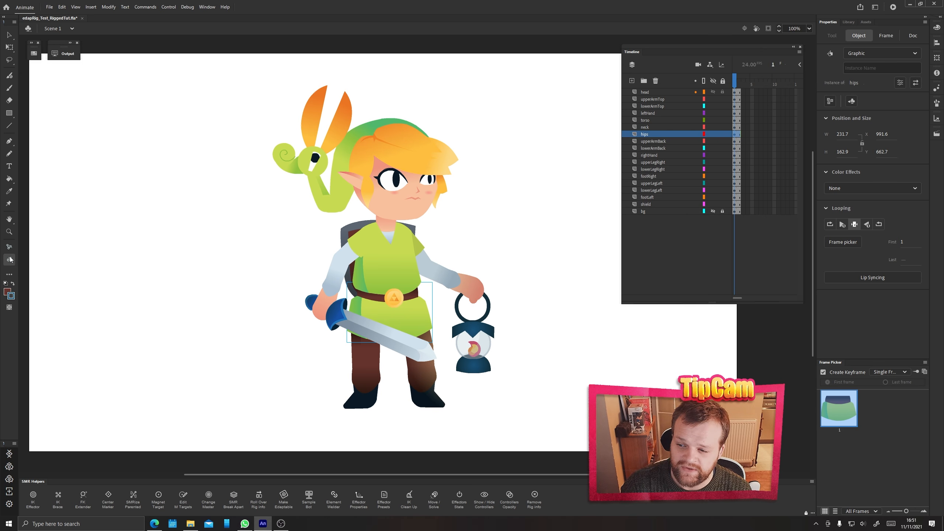
click(10, 275)
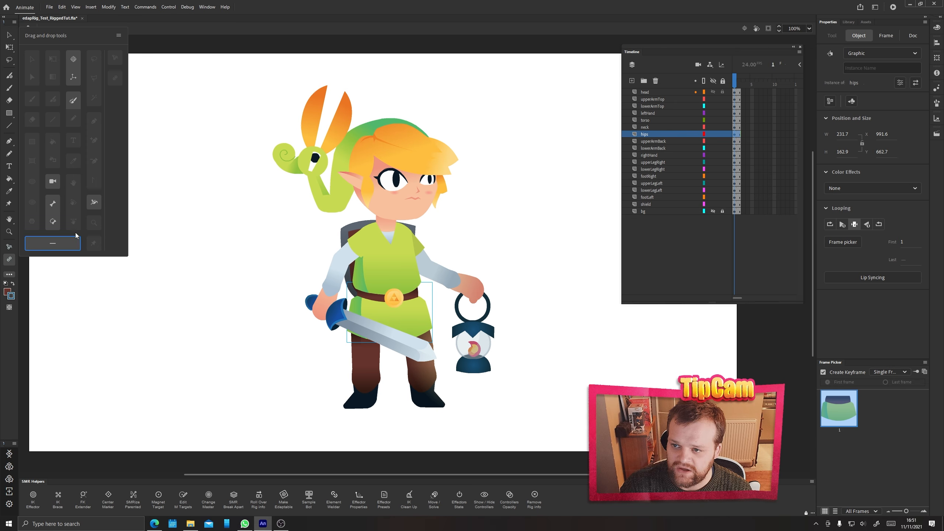
click(119, 36)
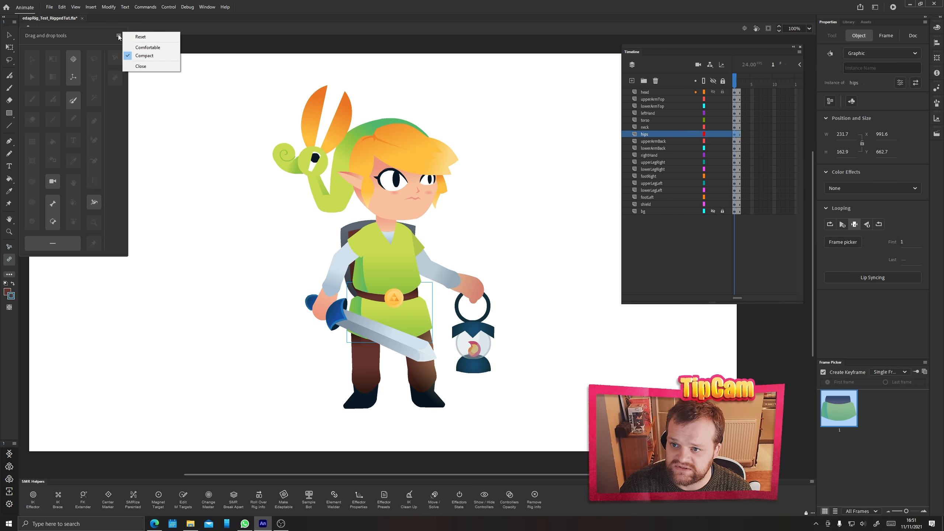
click(142, 66)
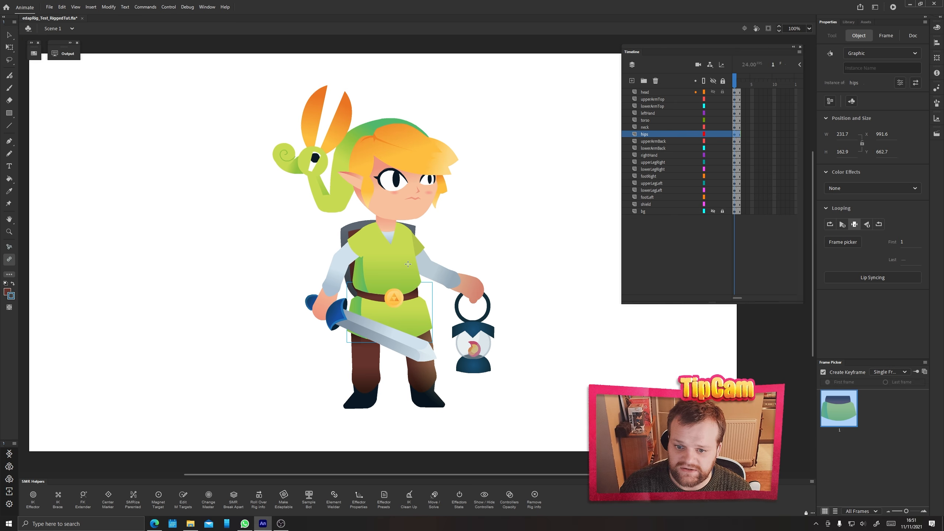
- Connect the torso to the hips with FreeStyle Rigging, and try starting a further connection from the torso
click(394, 315)
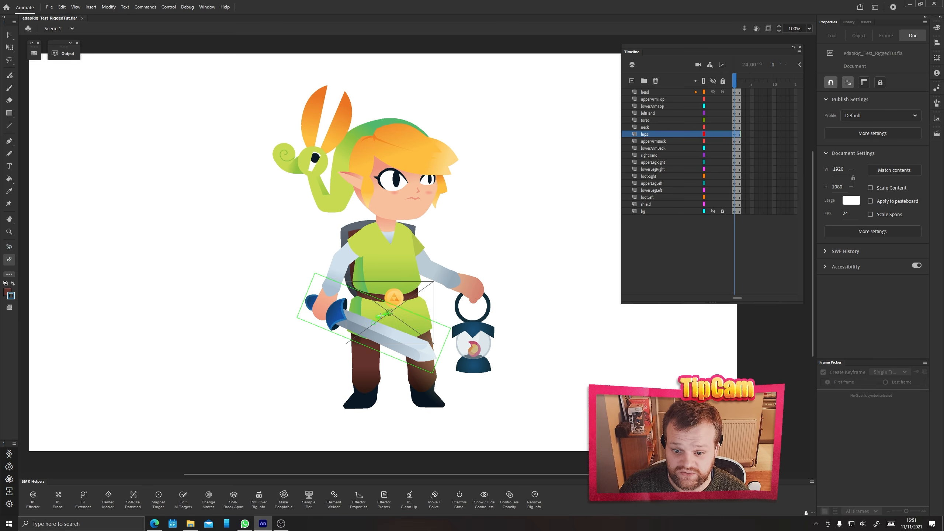
click(387, 276)
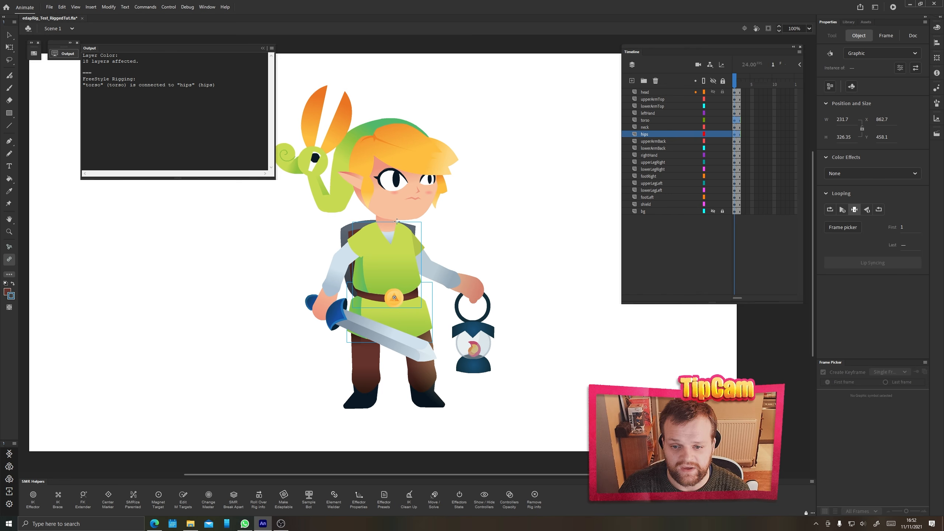
click(387, 263)
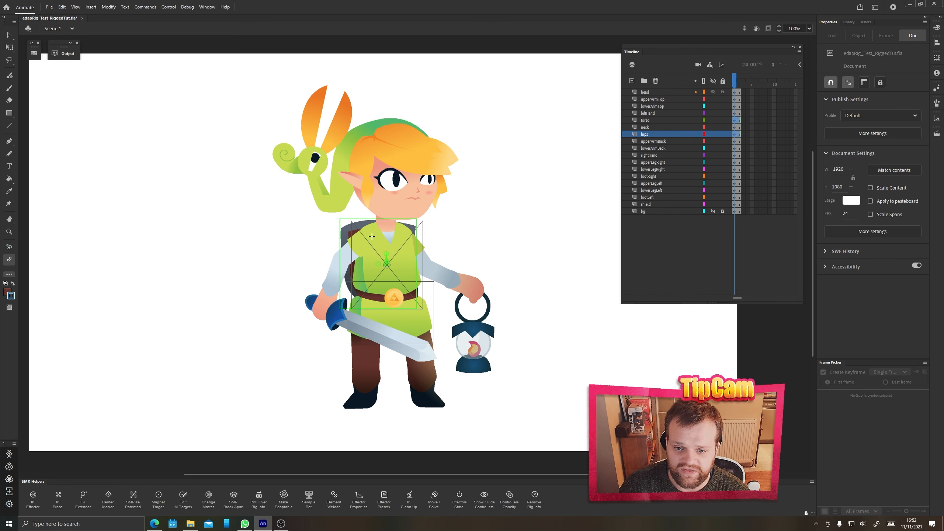
click(305, 239)
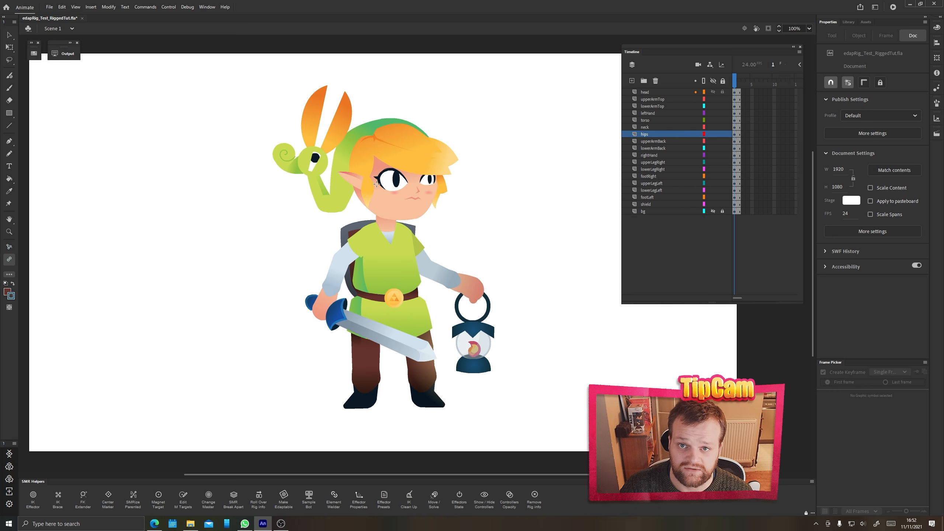
- Hide the shield layer
click(649, 205)
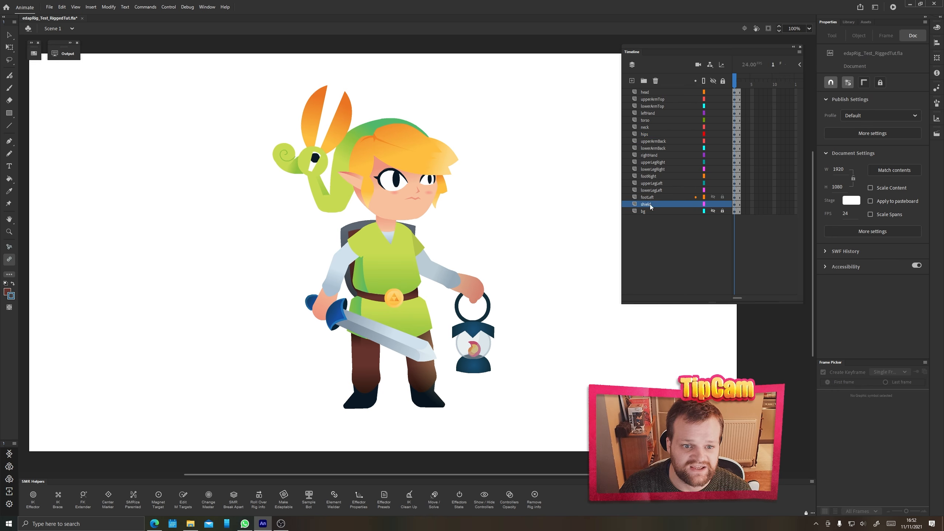
click(712, 204)
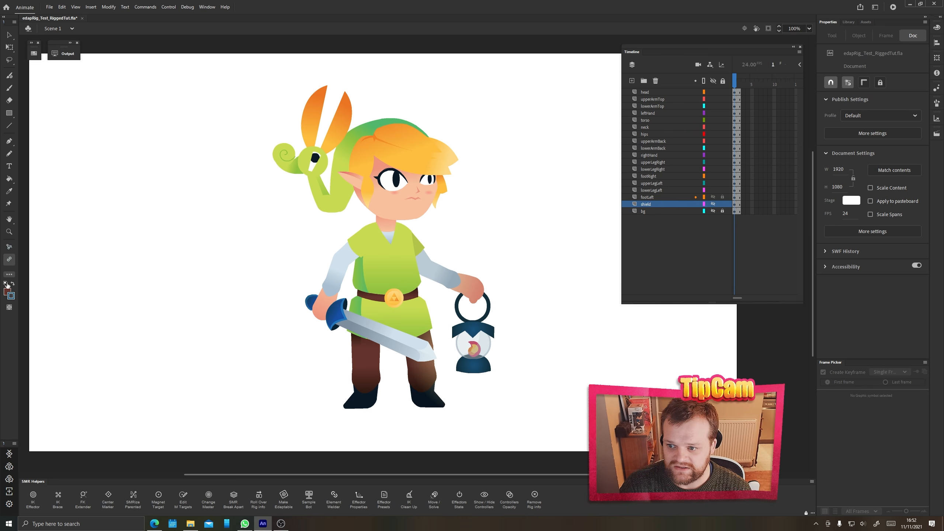
- Connect the neck to the torso and the head to the neck with FreeStyle Rigging
click(8, 261)
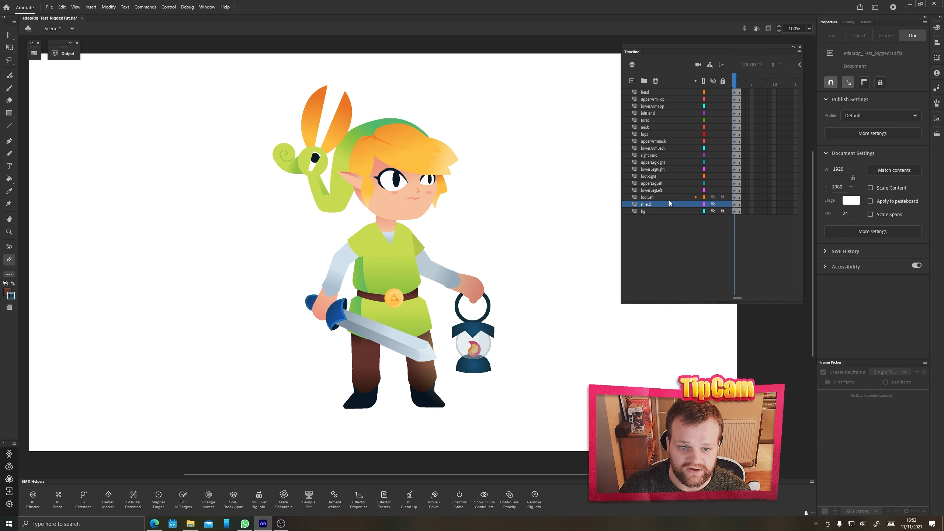
key(v)
click(379, 277)
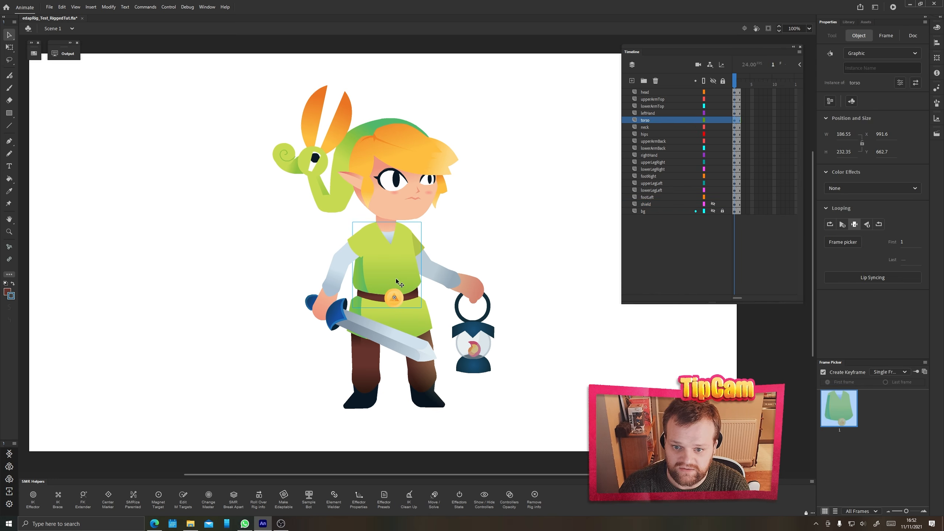
key(j)
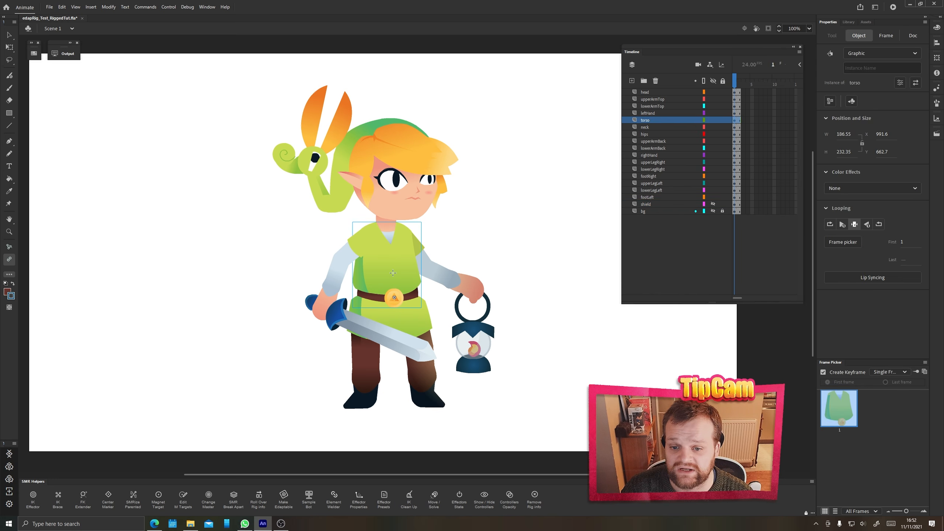
drag(389, 273, 384, 224)
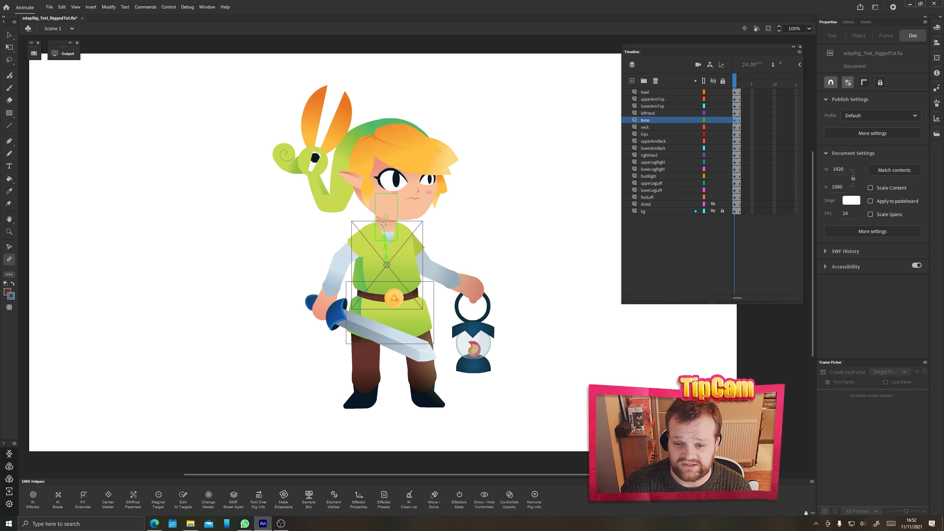
drag(383, 224, 385, 226)
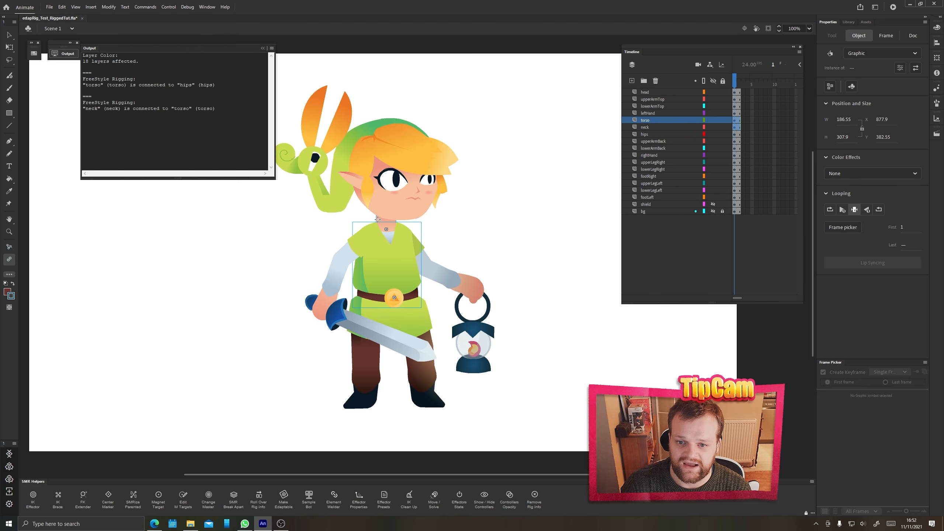
drag(377, 220, 398, 199)
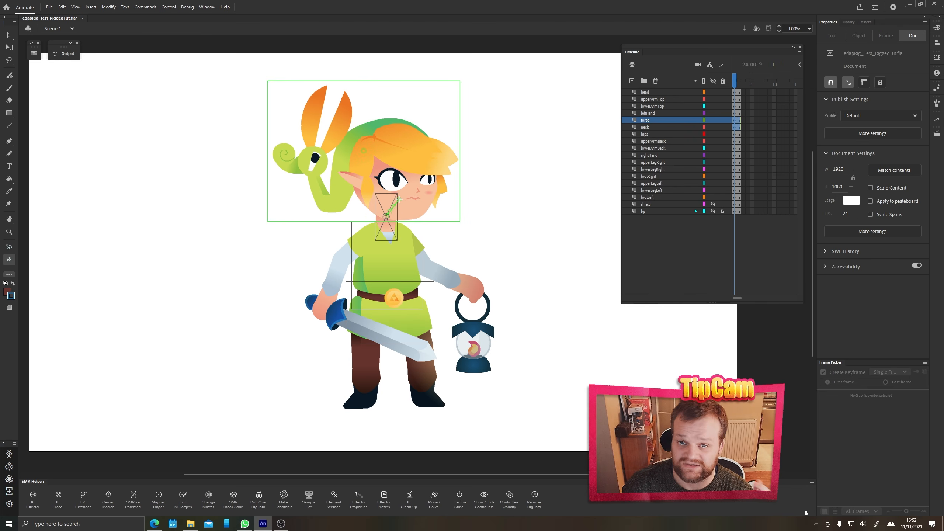
drag(399, 200, 397, 190)
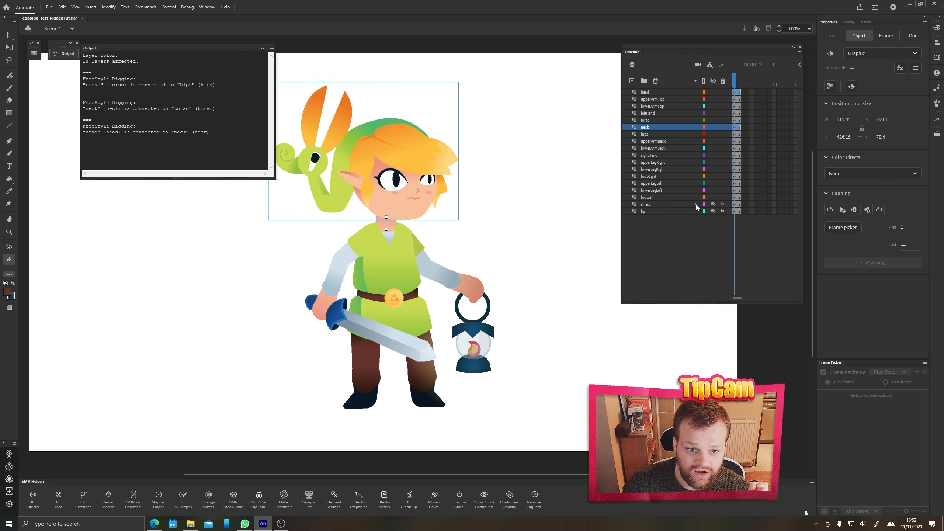
- Connect the shield to the torso with its layer shown only for the connection, and review the connection log
click(713, 205)
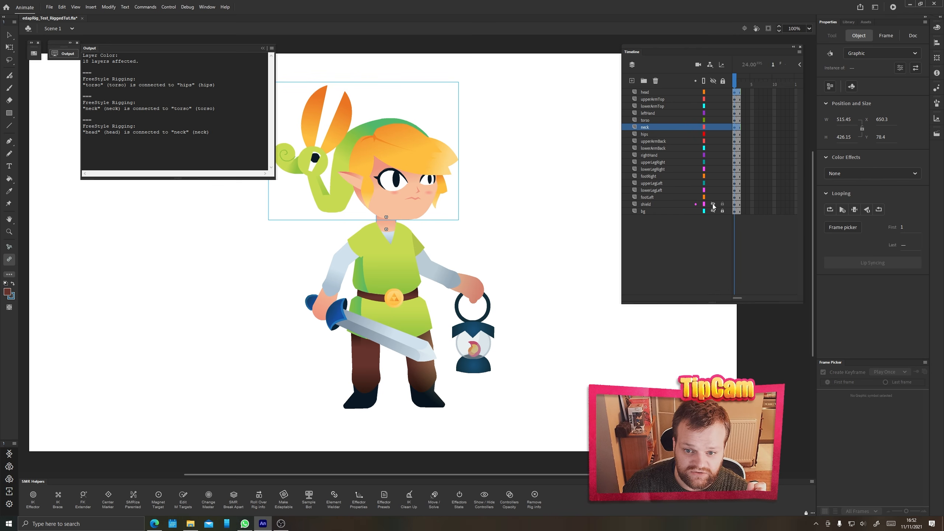
click(393, 266)
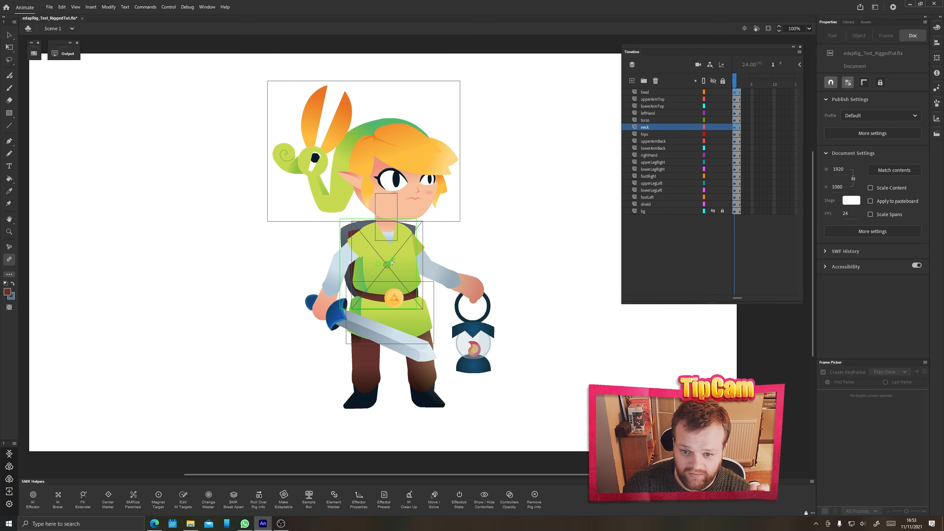
click(346, 227)
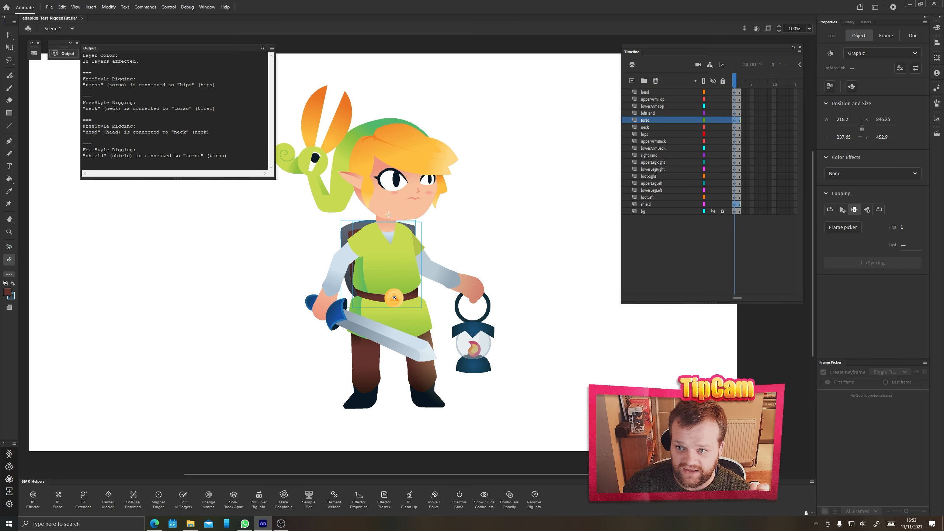
click(712, 204)
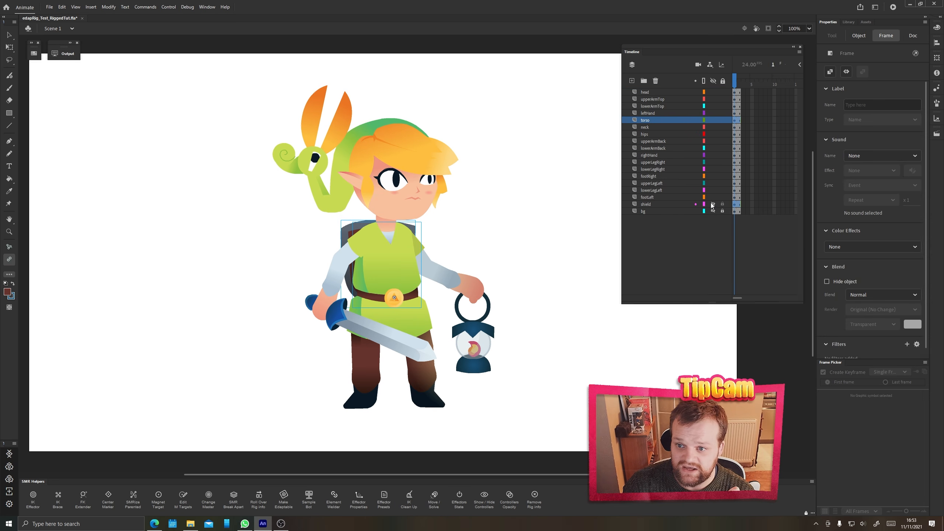
click(65, 53)
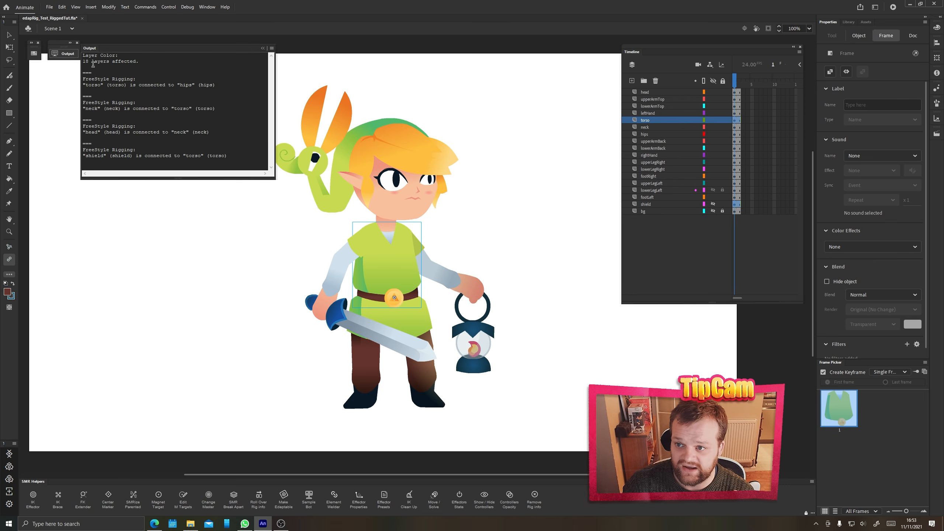
click(66, 55)
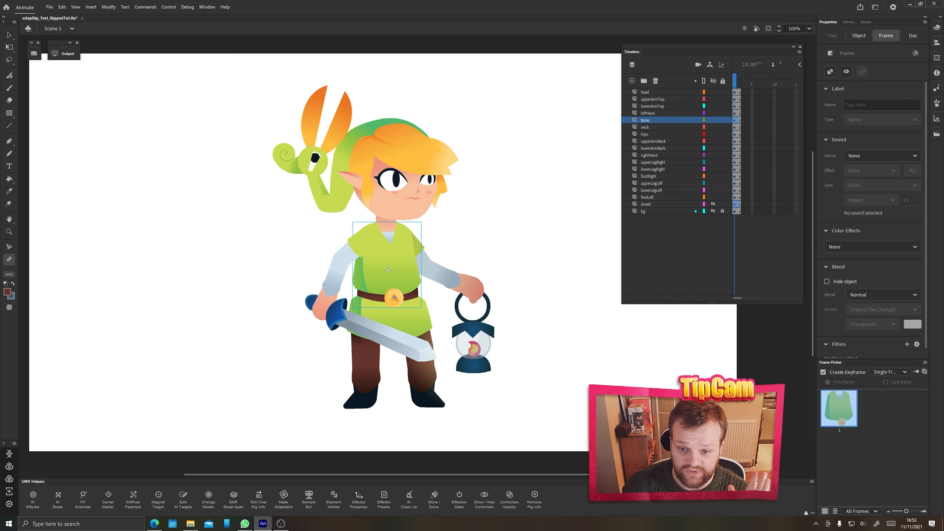
- Connect both upper arms to the torso, chaining each lower arm to its upper arm and each hand to its lower arm
drag(389, 269, 357, 245)
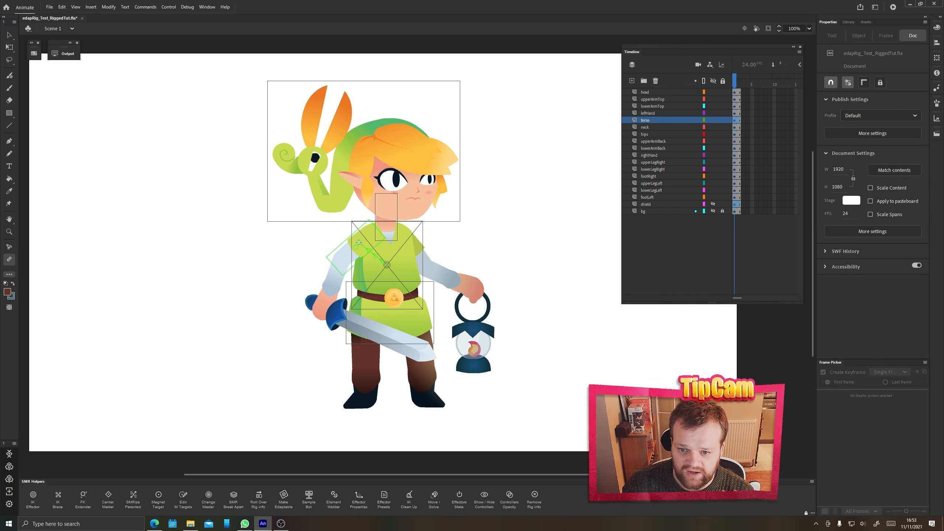
click(336, 278)
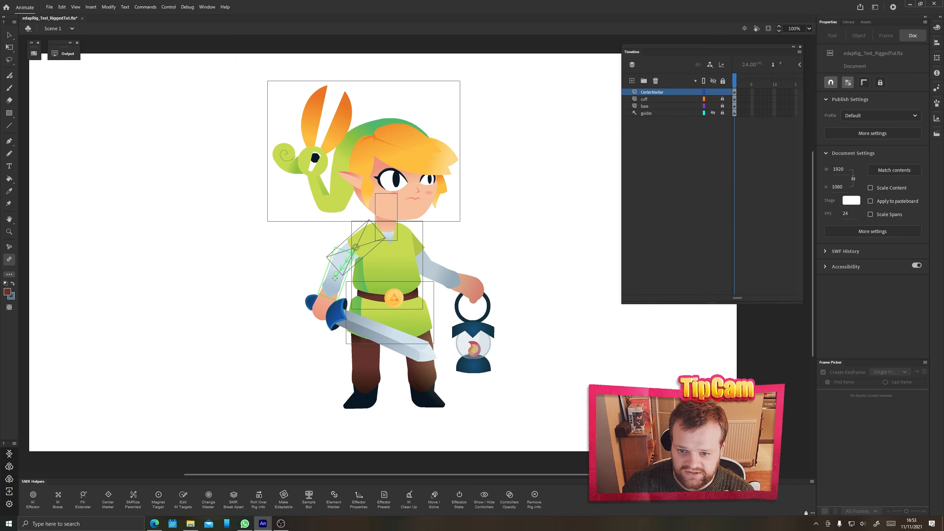
drag(335, 274, 327, 306)
drag(387, 265, 418, 246)
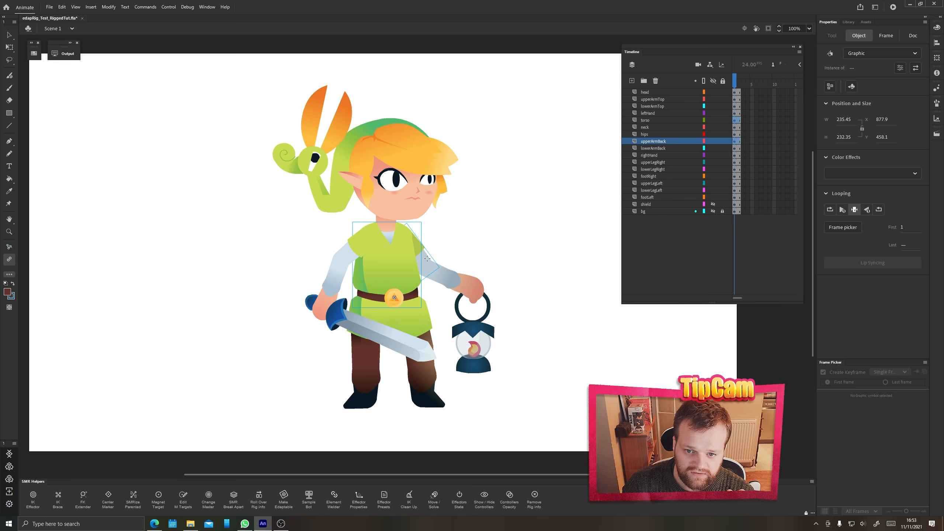
click(440, 276)
drag(440, 276, 473, 285)
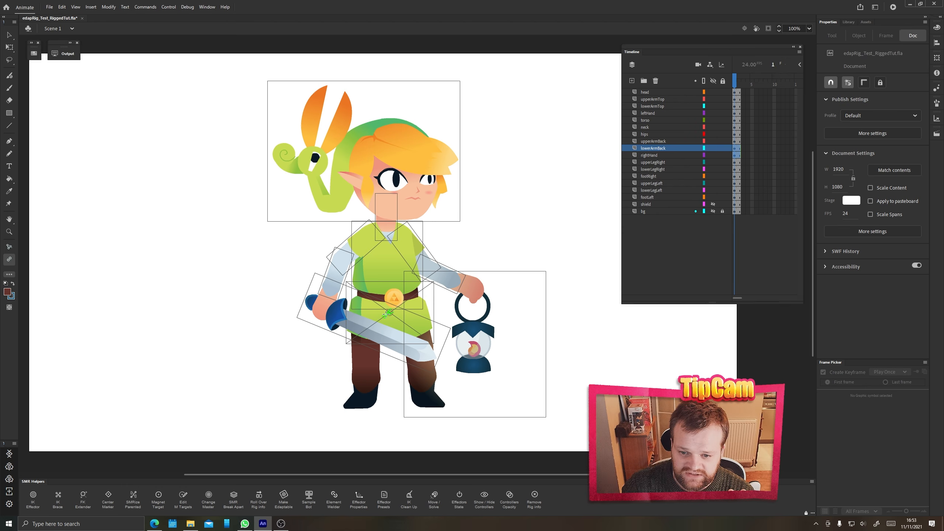
- Connect the left upper leg to the hips with its lower leg and foot chained below, and connect the right upper leg to the hips
drag(389, 312, 361, 395)
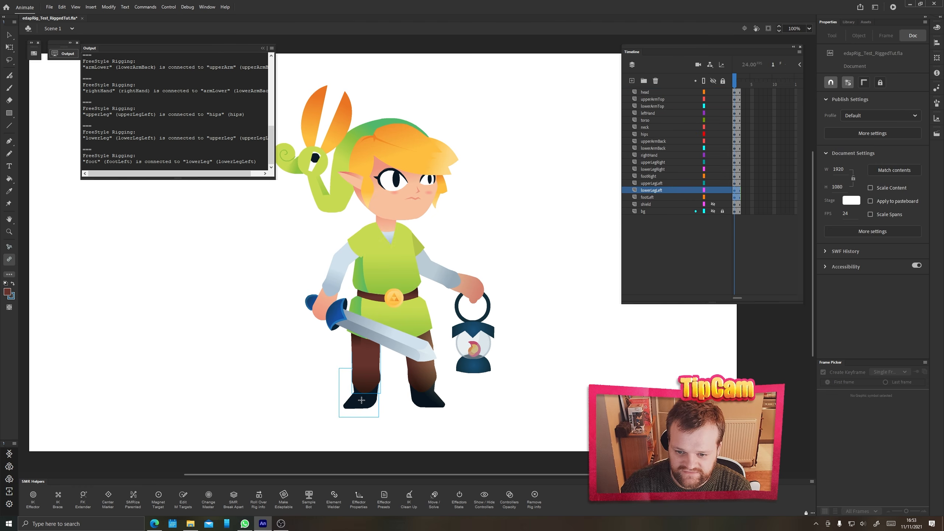
click(415, 315)
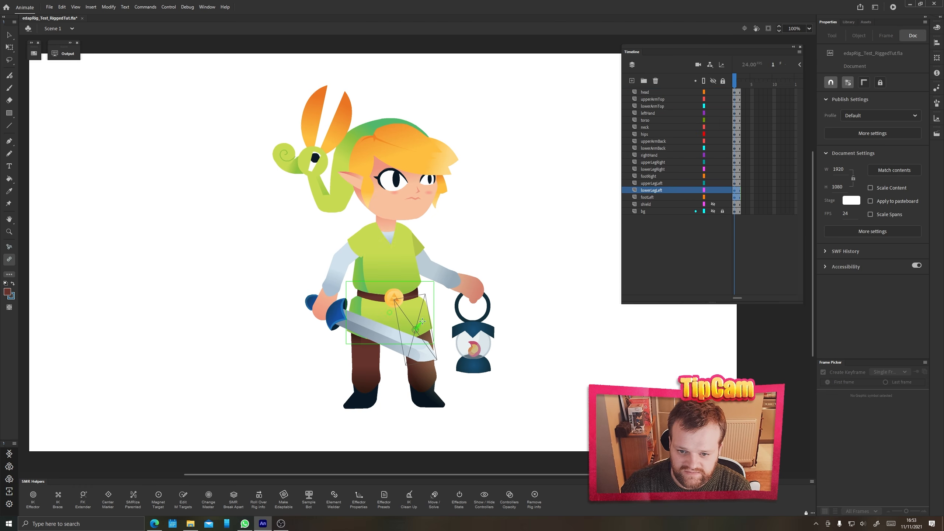
drag(390, 313, 401, 363)
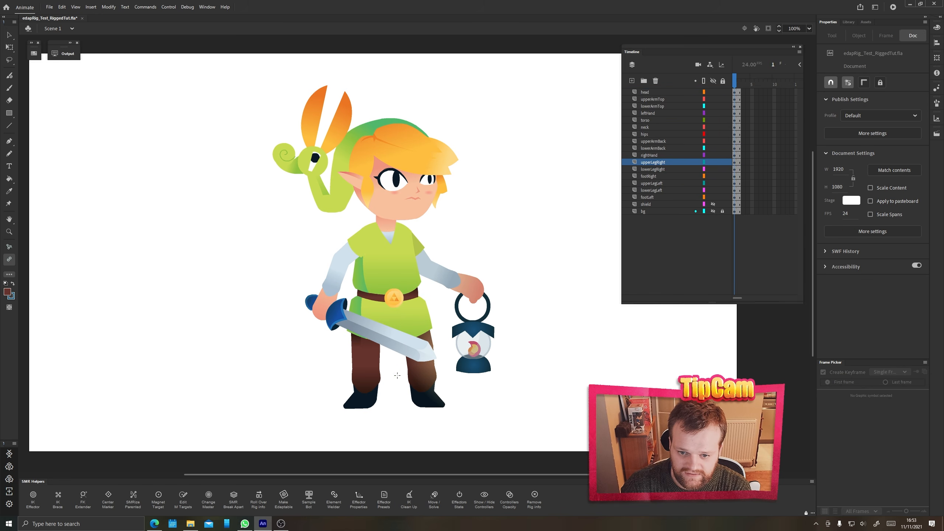
- Hide the leftHand layer, and connect the right lower leg to its upper leg and the right foot to the lower leg
click(665, 196)
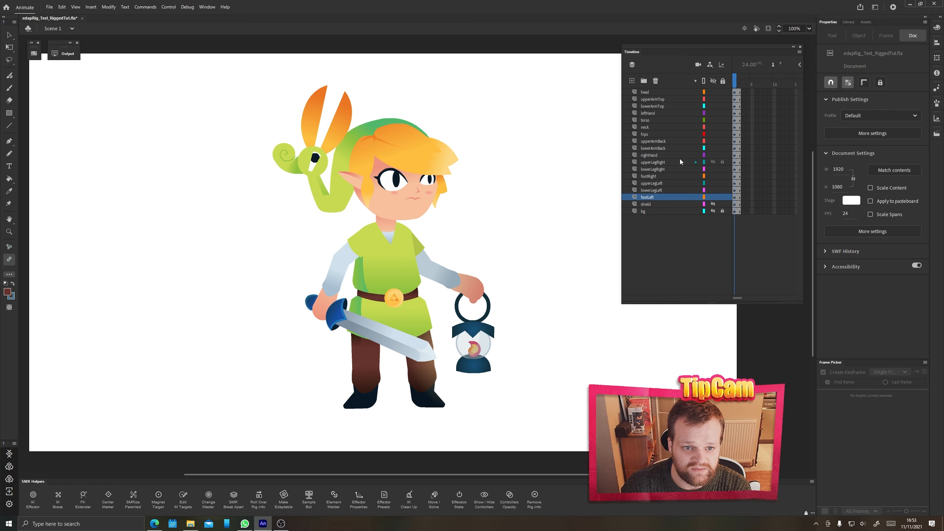
click(713, 113)
key(ctrl+a)
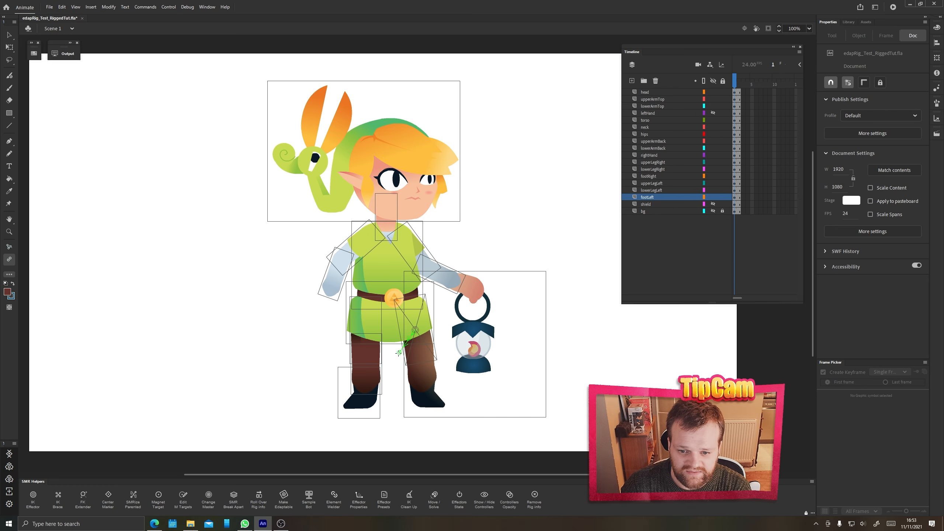
click(416, 370)
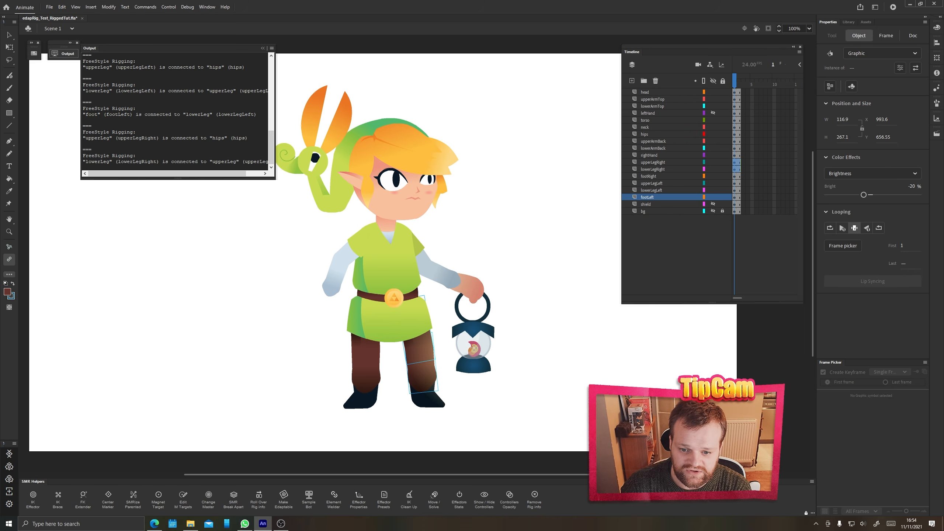
click(408, 377)
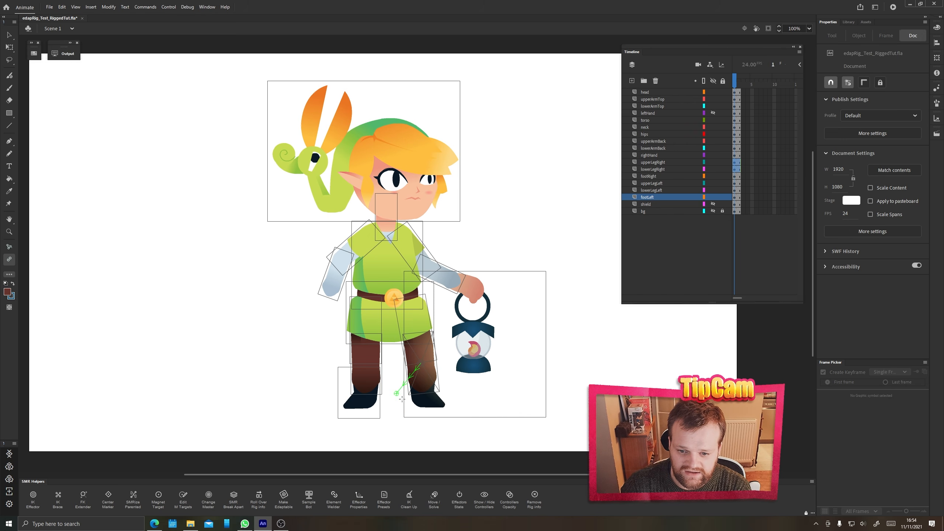
click(420, 401)
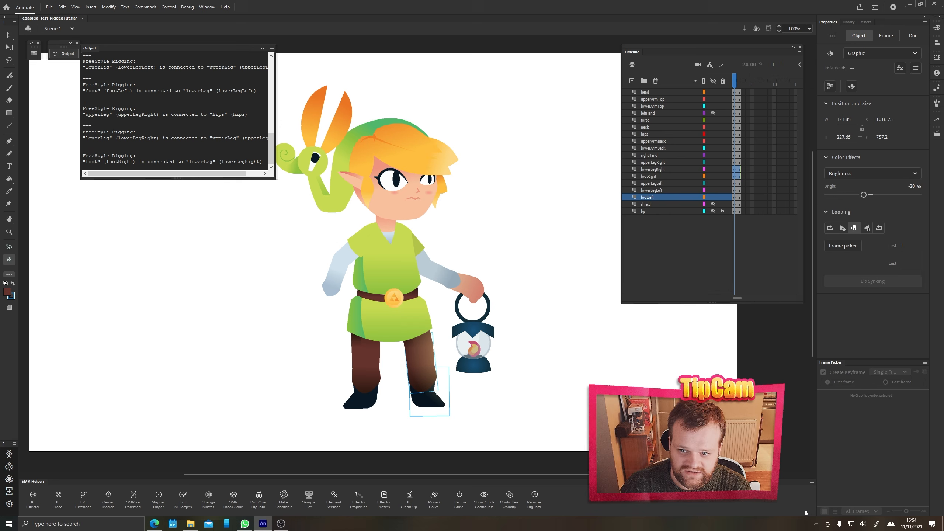
- Make the shield and leftHand layers visible again
click(652, 169)
click(712, 203)
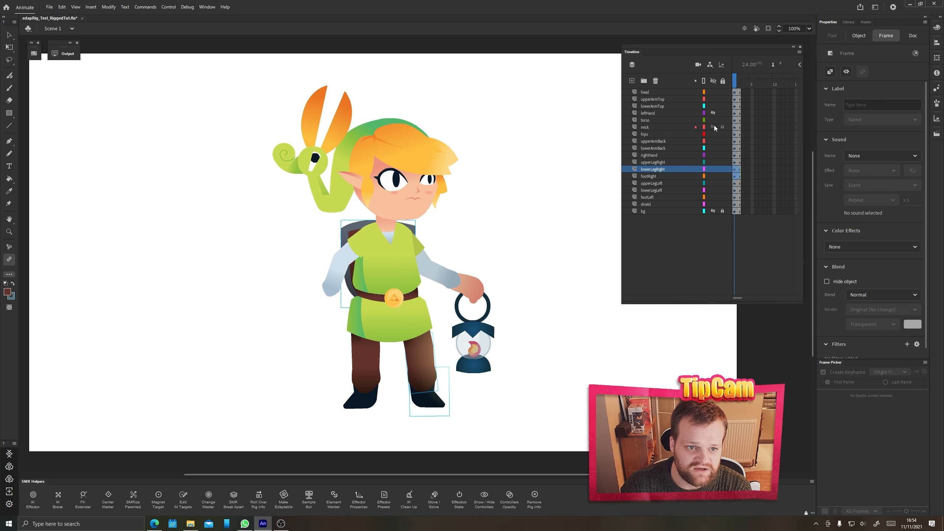
click(713, 113)
click(713, 114)
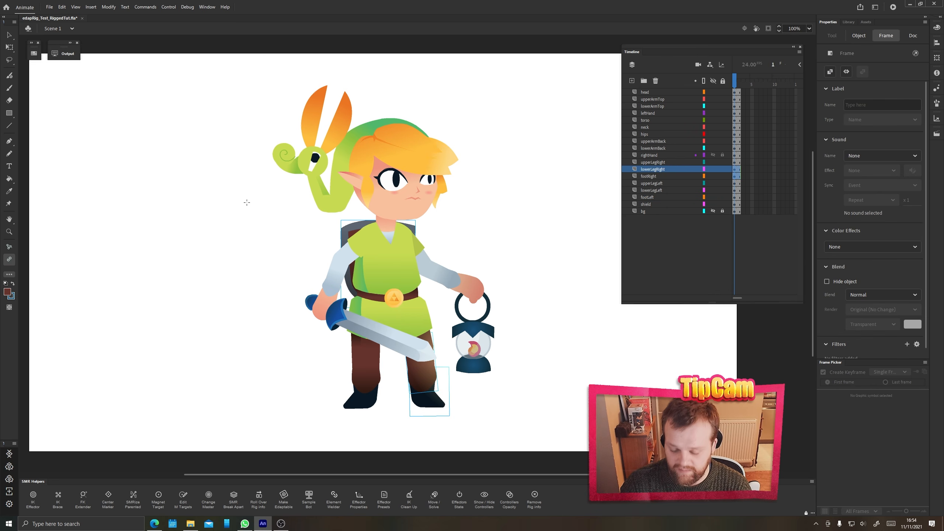
- Test the rig by moving the hips away from the body, selecting all parts and snapping them together with Smart Magnet Rig
key(v)
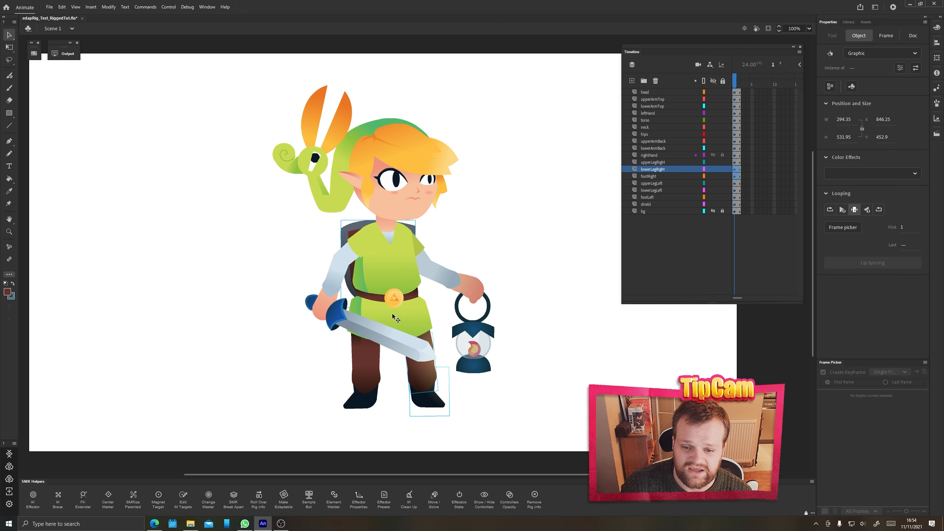
drag(393, 313, 117, 292)
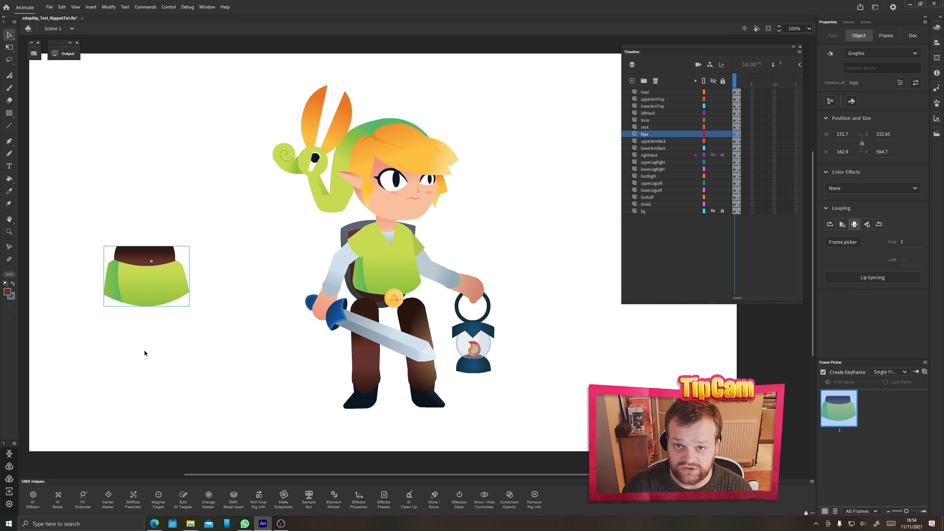
key(q)
key(ctrl+a)
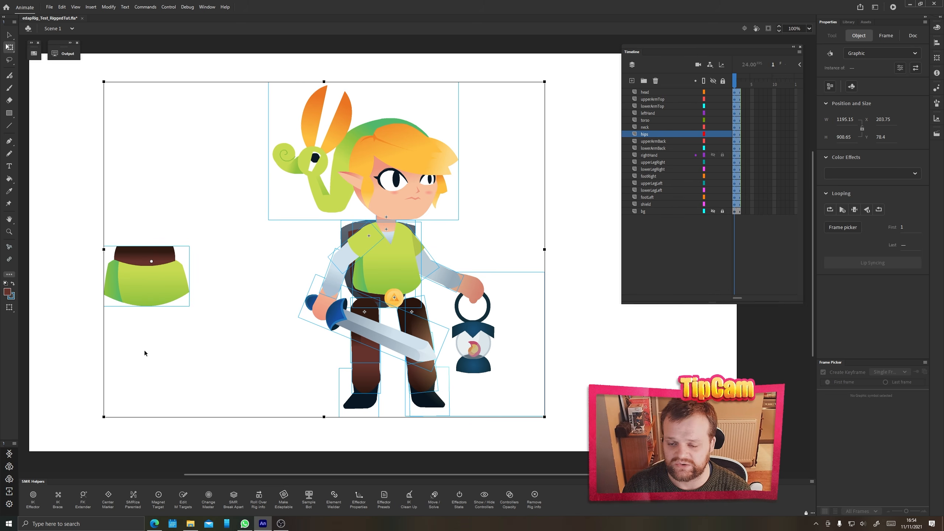
key(F2)
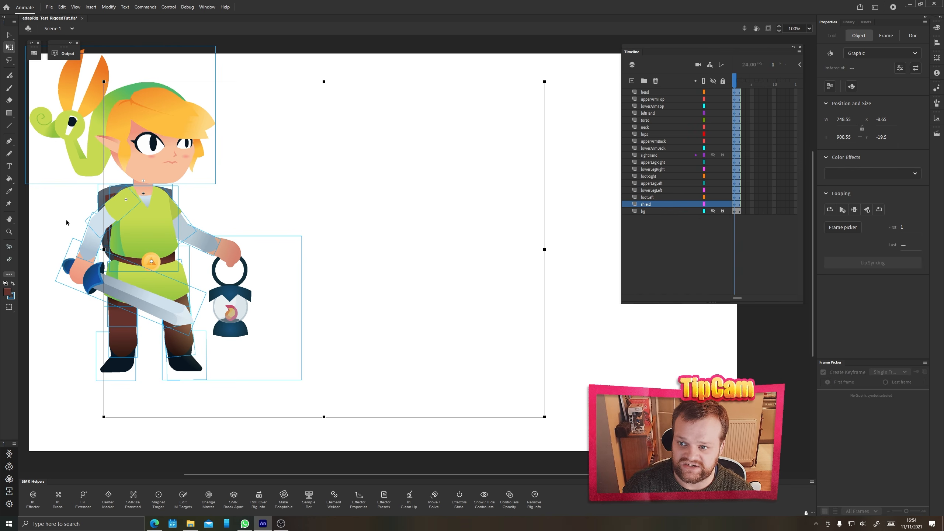
- Undo the magnet snap and the hips move
click(207, 262)
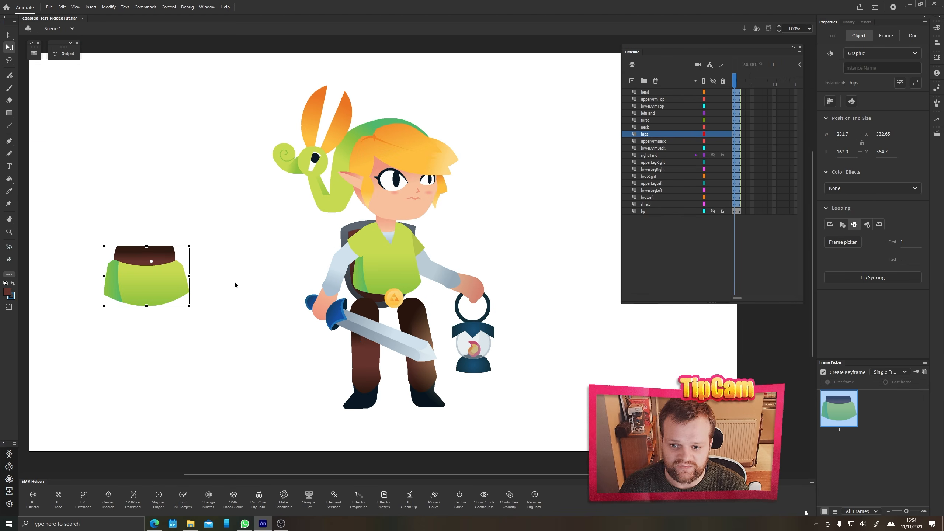
click(192, 307)
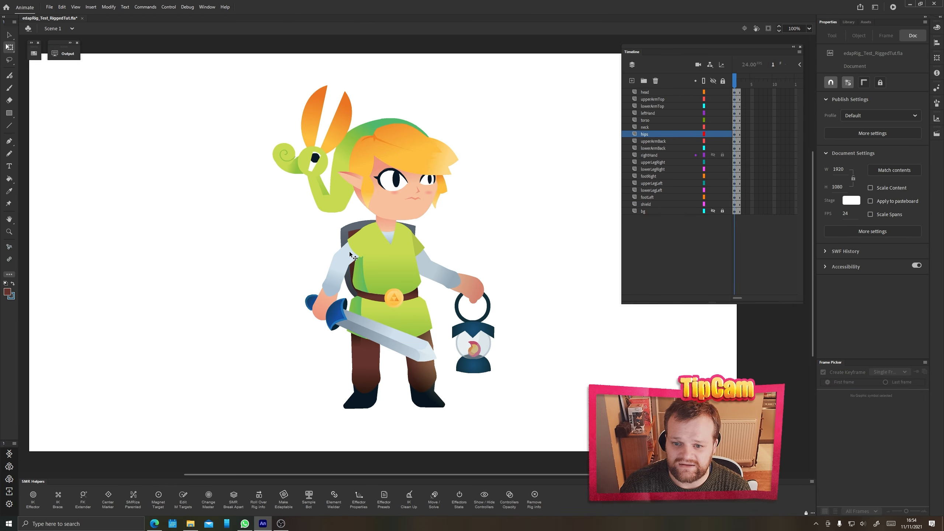
- Try moving the upperArmTop part away from the body on its own, and undo the move
drag(349, 251, 119, 177)
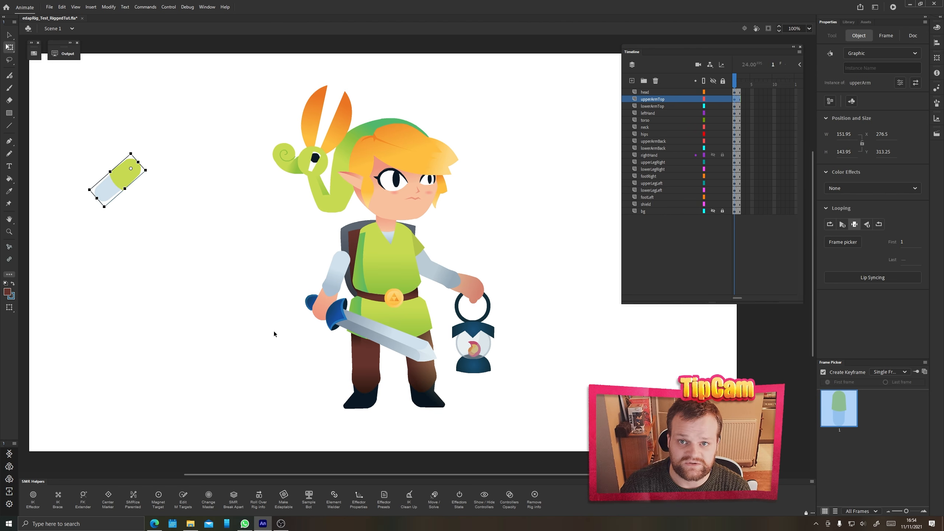
key(ctrl+z)
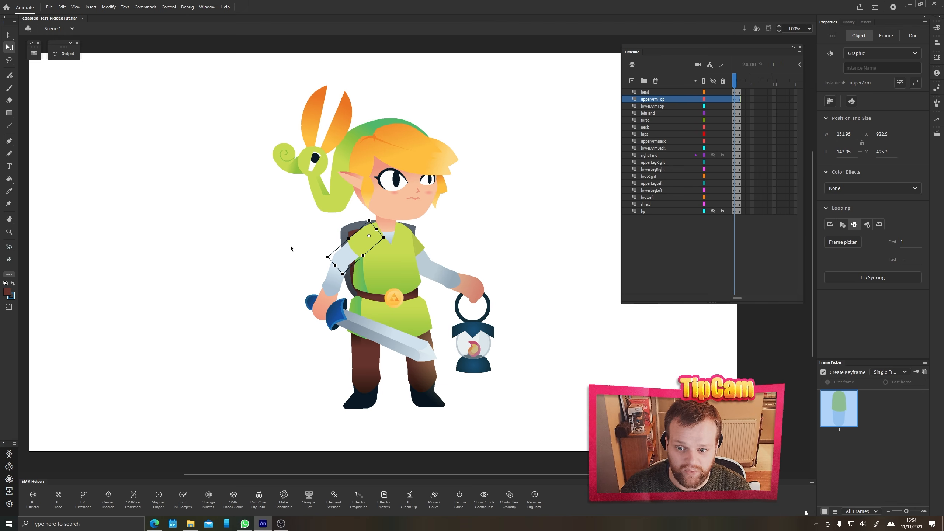
- Examine the magnet target and centre marker inside the upperArm symbol, and return to Scene 1
double_click(355, 252)
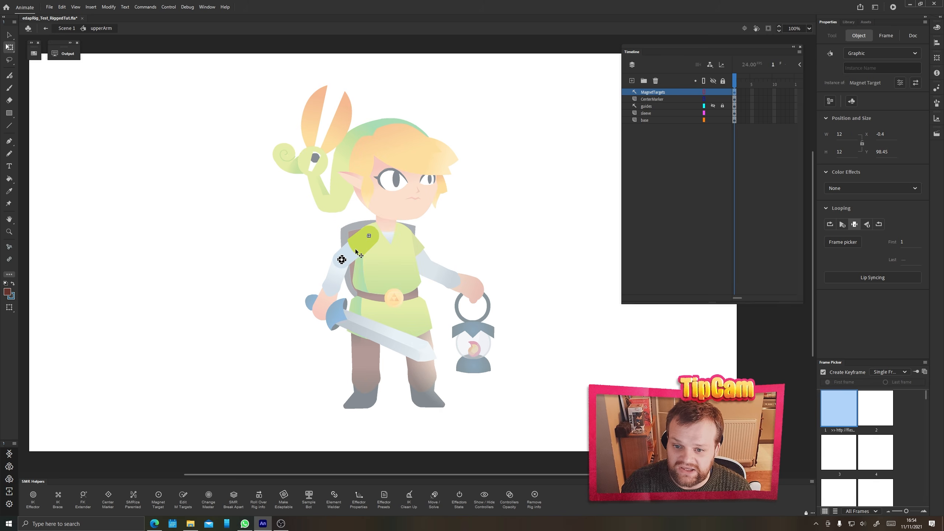
click(236, 236)
key(ctrl+equal)
key(ctrl+equal)
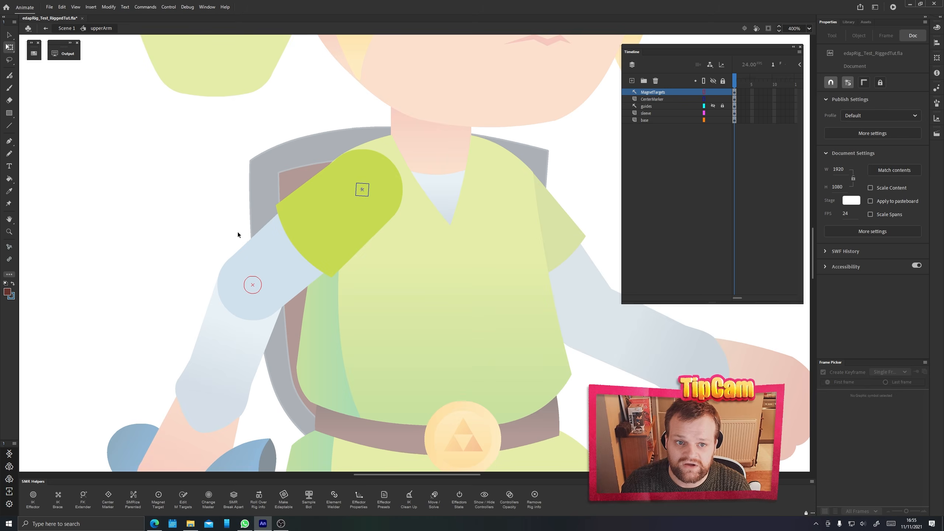
key(ctrl+equal)
drag(307, 132, 477, 138)
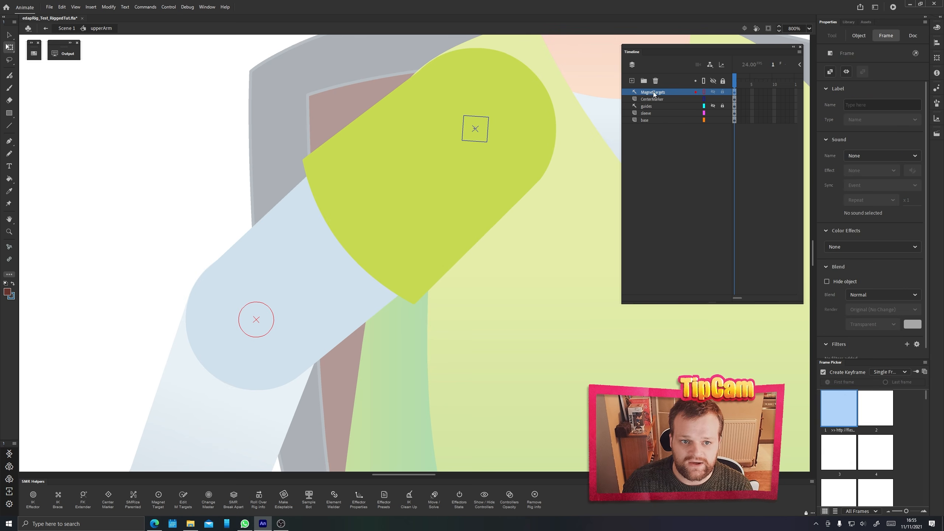
click(254, 330)
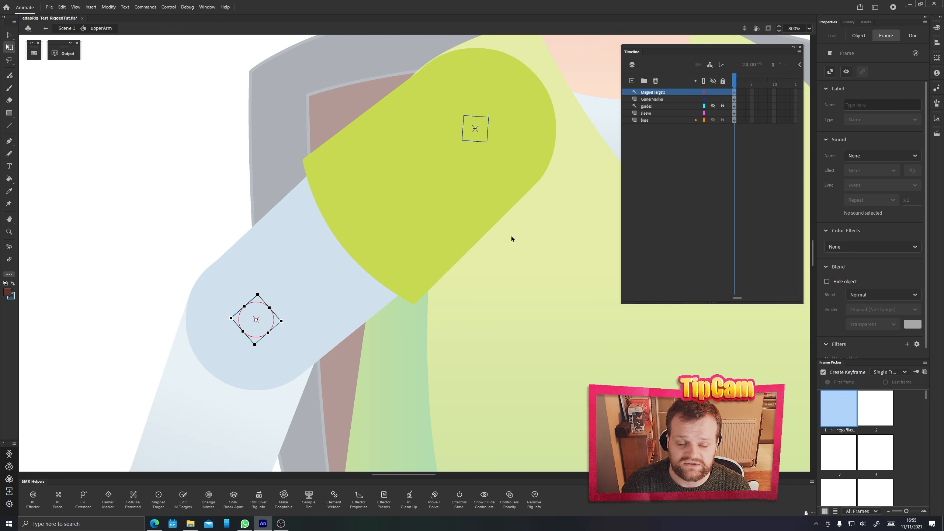
click(655, 100)
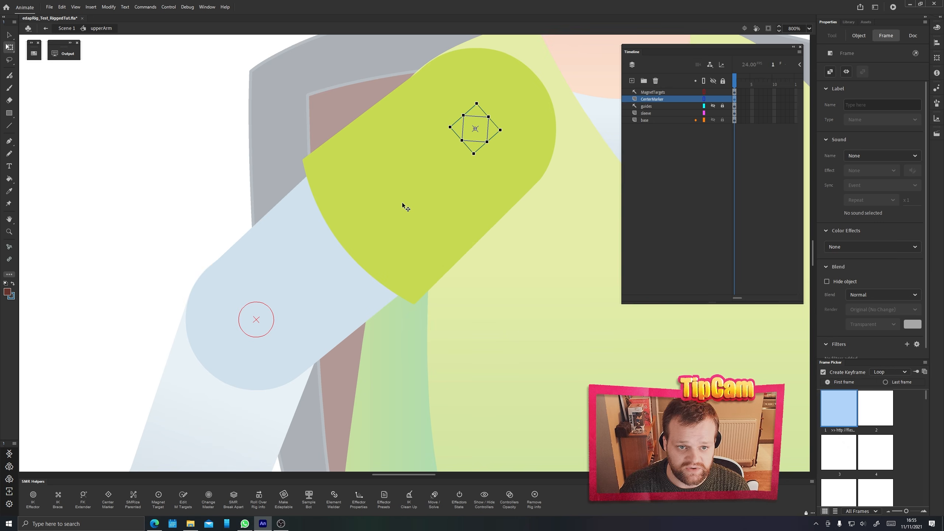
double_click(126, 195)
key(ctrl+1)
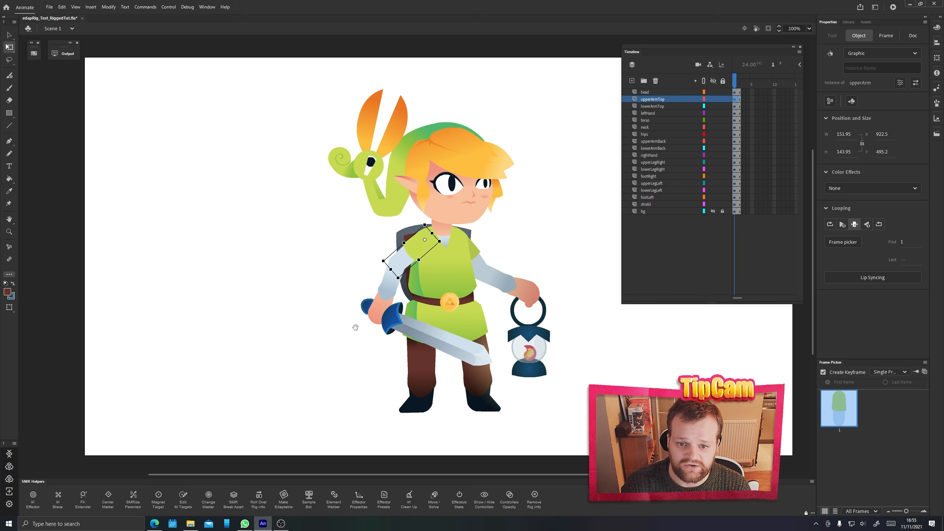
- Examine the CenterMarker layer inside the head symbol, and return to Scene 1 with nothing selected
double_click(387, 156)
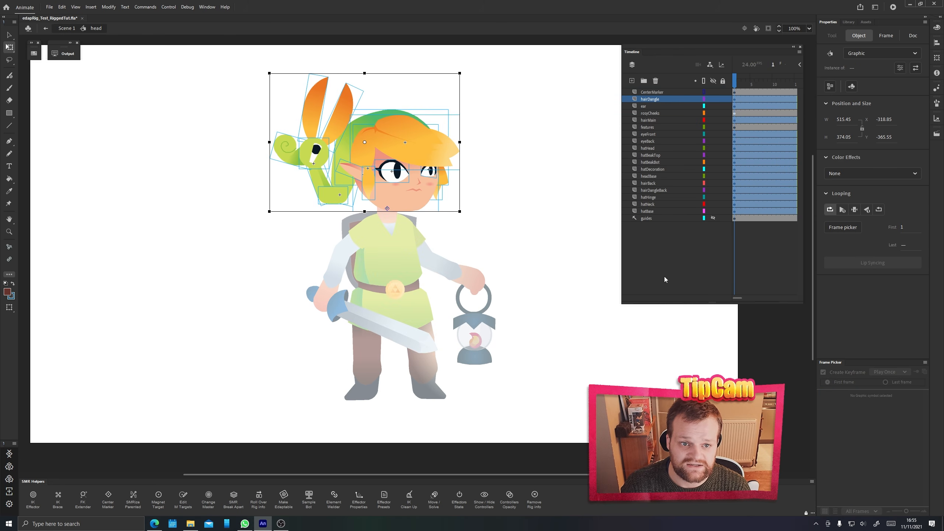
click(654, 93)
key(ctrl+equal)
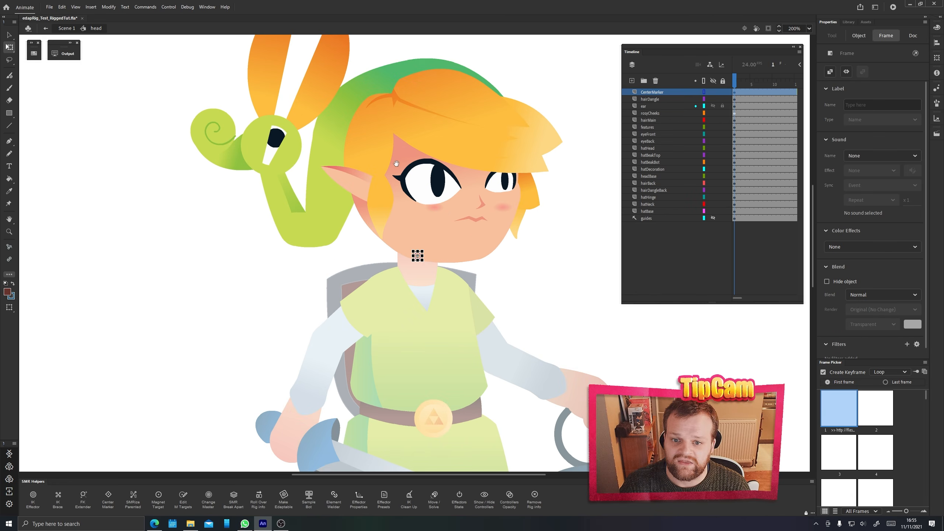
drag(422, 197, 397, 294)
key(ctrl+equal)
drag(394, 222, 347, 391)
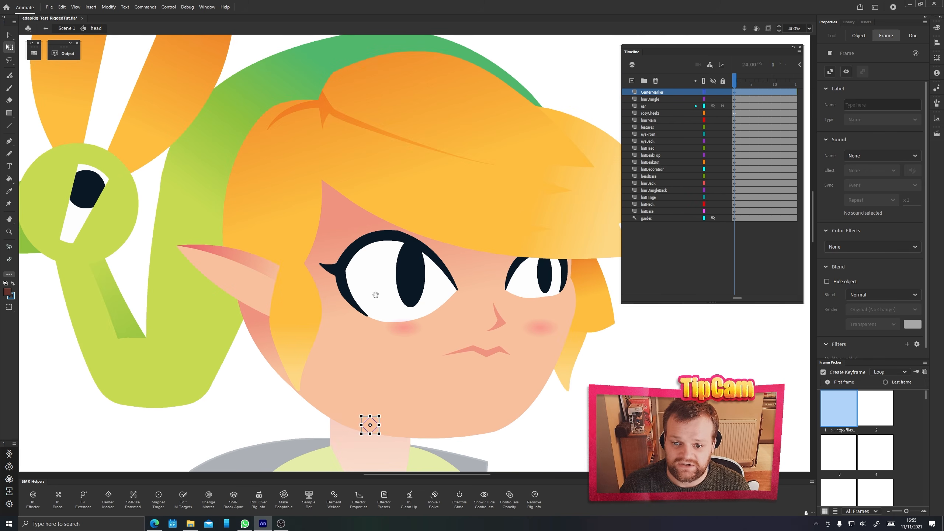
key(ctrl+minus)
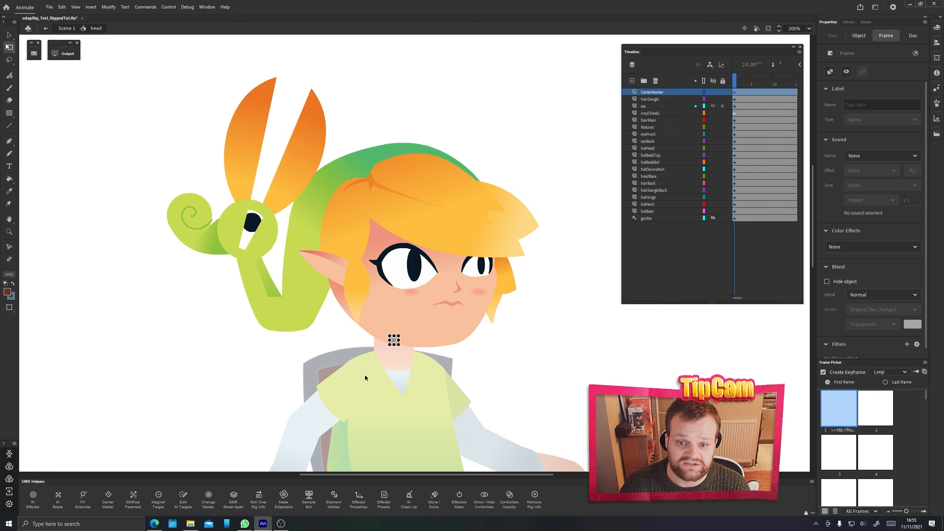
key(ctrl+minus)
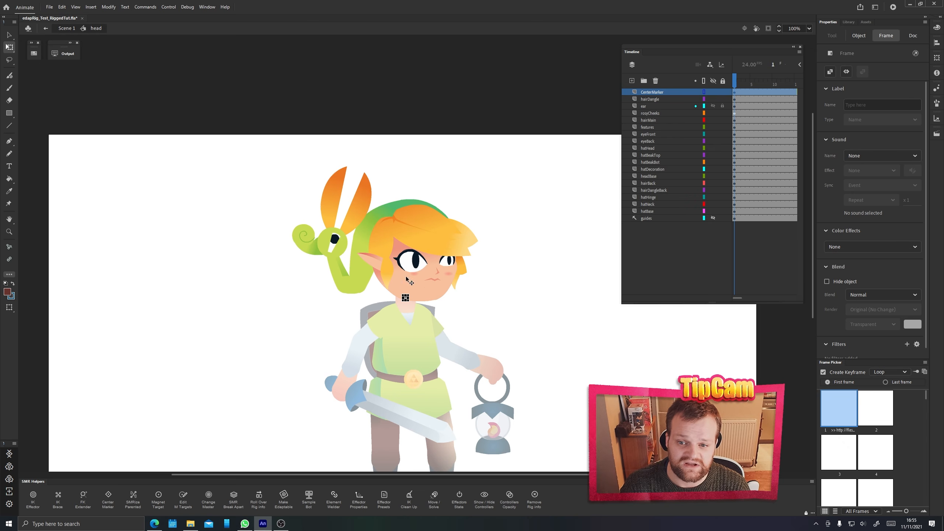
double_click(220, 268)
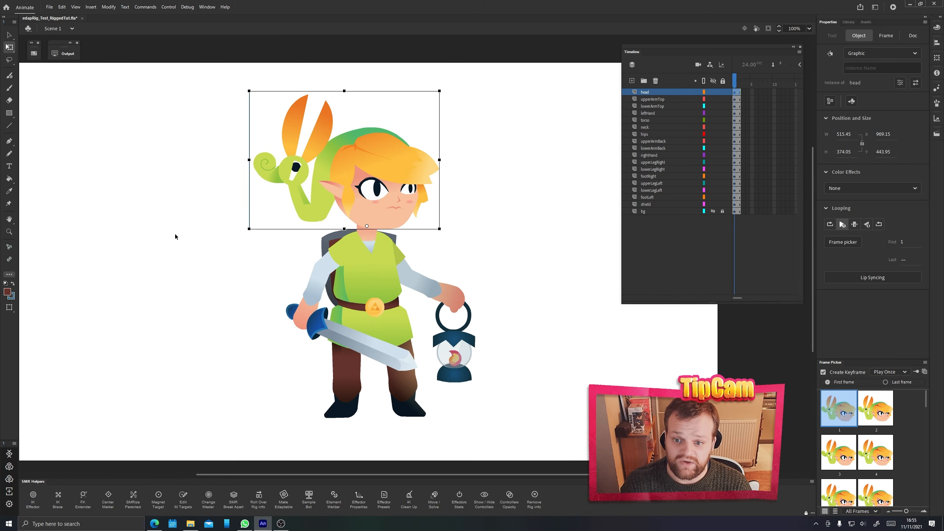
click(175, 233)
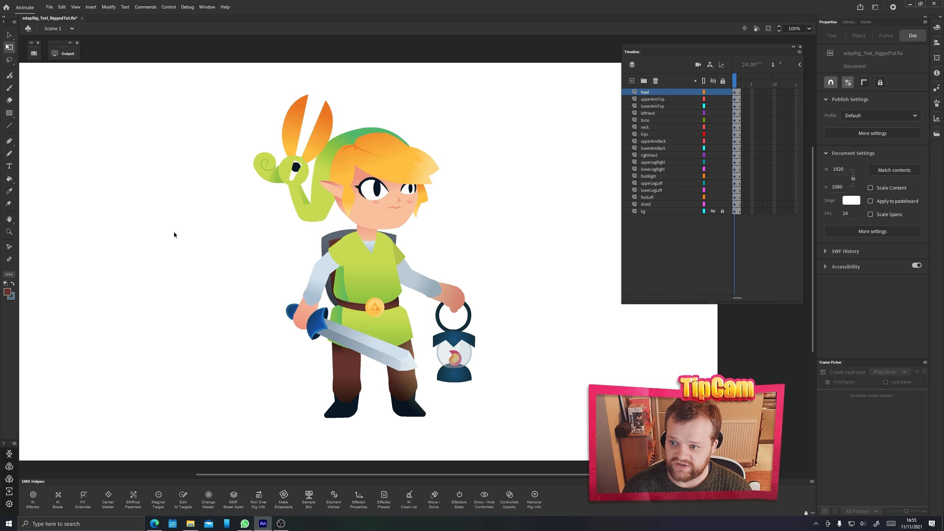
- Pose the connected rig by slightly rotating the lantern arm's lower part, the head and the sword arm's upper part
key(m)
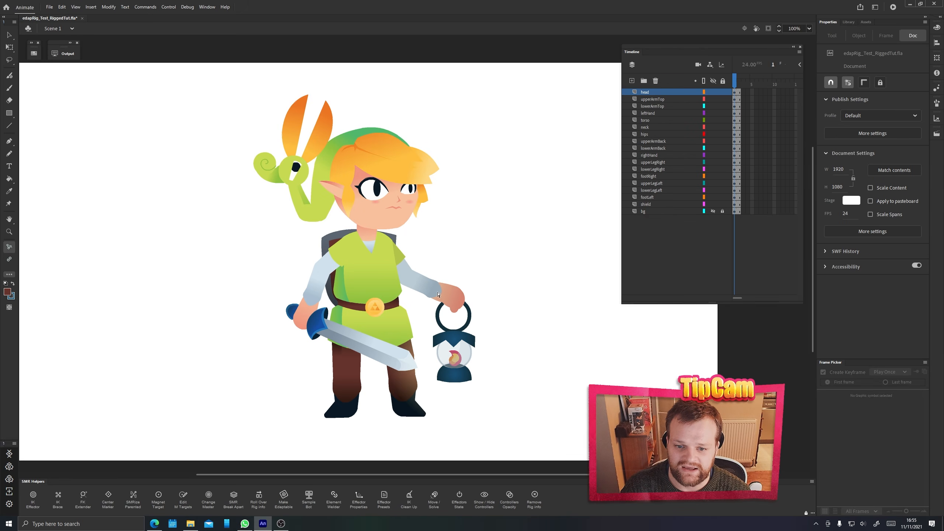
drag(422, 289, 424, 289)
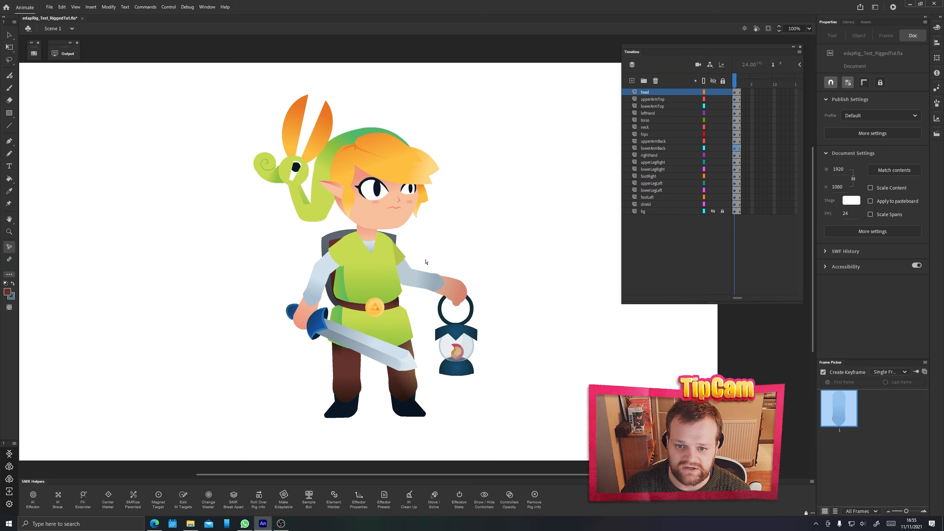
drag(393, 163, 387, 161)
mouse_move(327, 272)
mouse_down()
mouse_move(309, 245)
mouse_move(331, 282)
mouse_move(311, 267)
mouse_move(357, 260)
mouse_move(338, 275)
mouse_move(316, 267)
mouse_move(321, 259)
mouse_up()
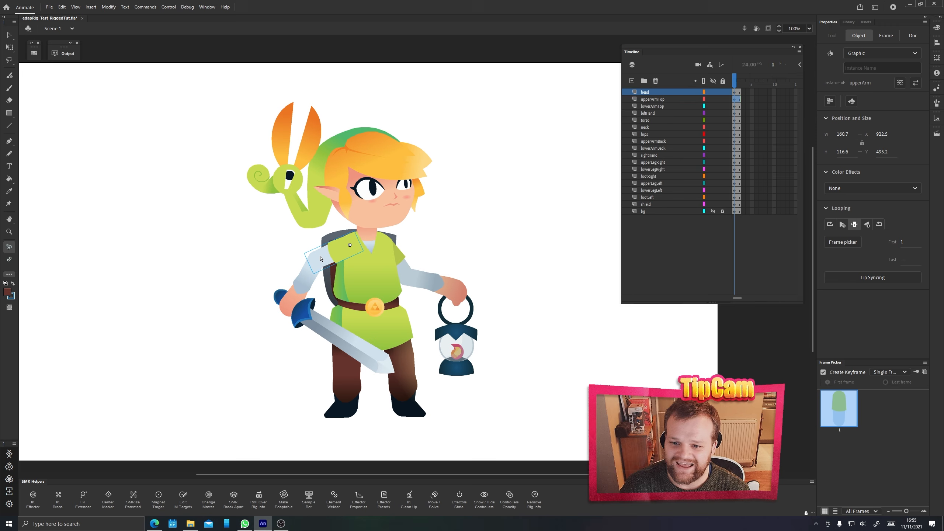
- Set the stage preview mode to Fast
click(76, 6)
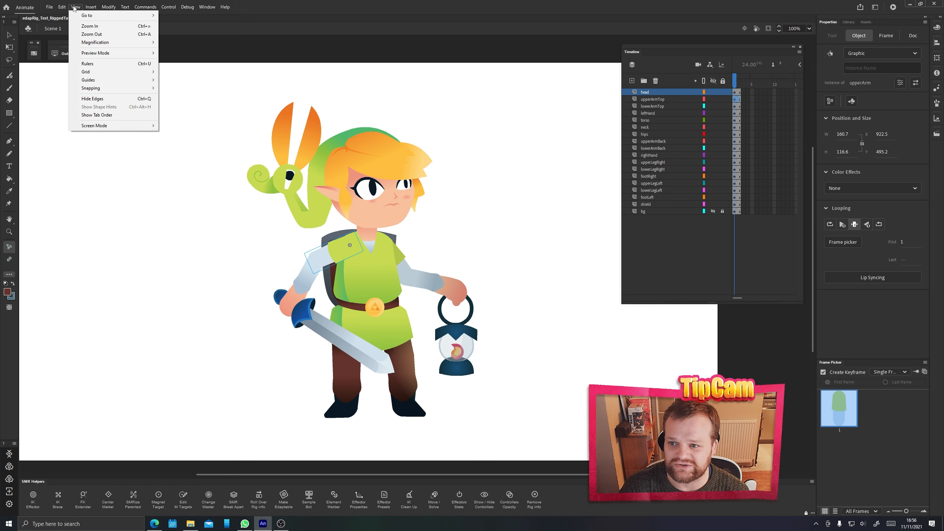
mouse_move(100, 52)
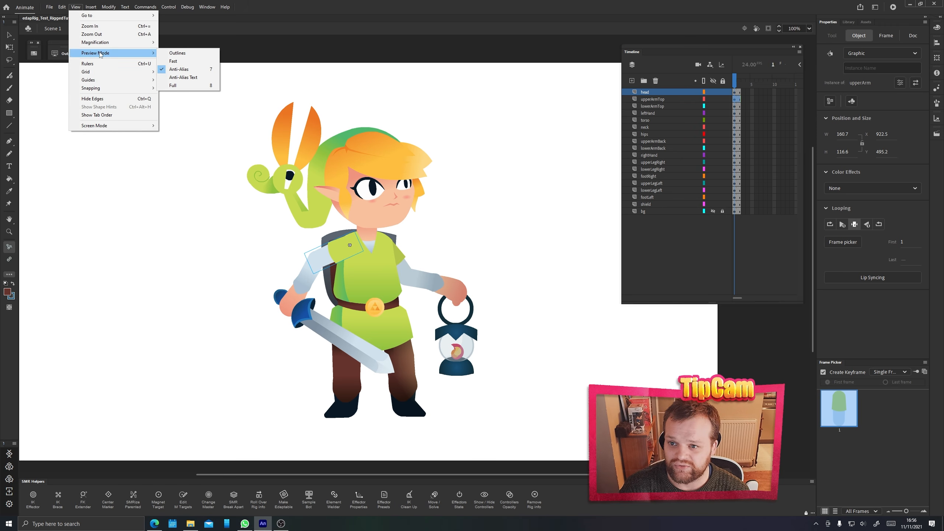
click(173, 61)
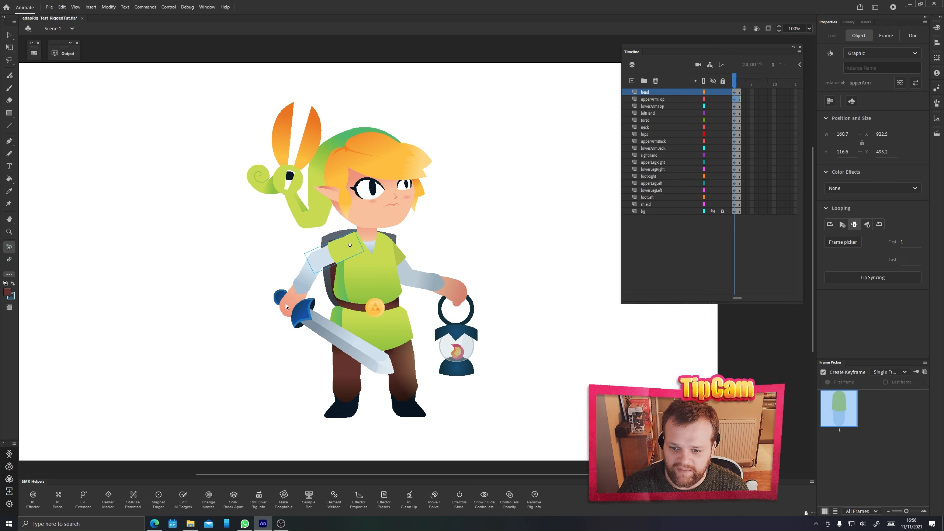
- Rotate the sword hand, and move the whole sword arm away from the body
mouse_move(286, 303)
mouse_down()
mouse_move(328, 247)
mouse_move(297, 307)
mouse_up()
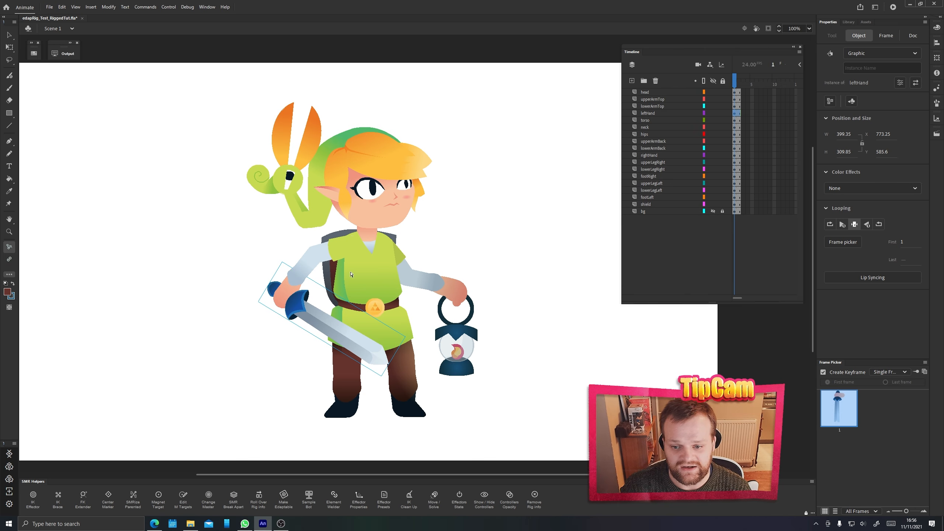
drag(324, 253, 168, 220)
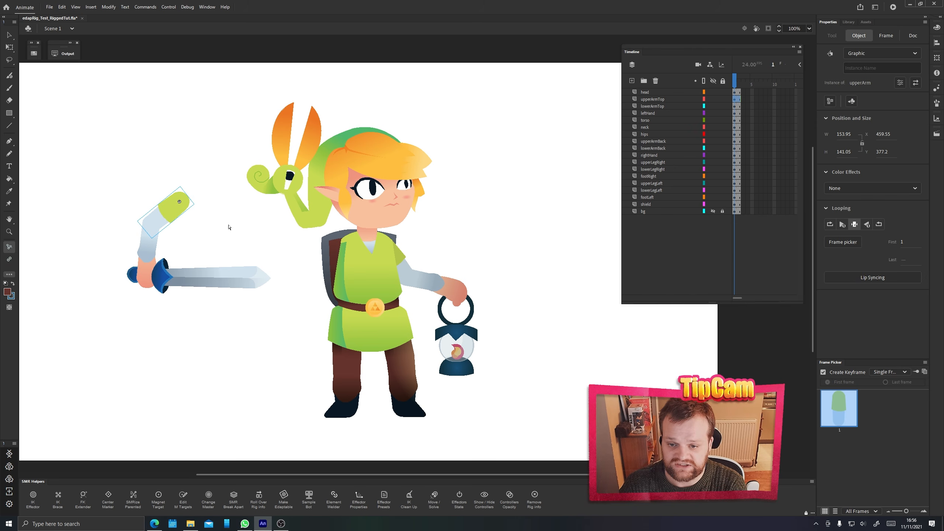
key(ctrl+z)
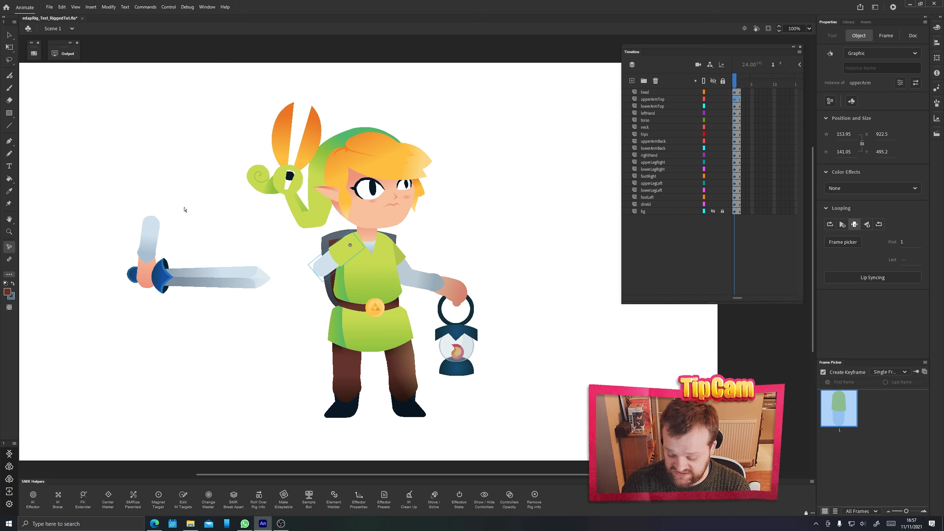
key(ctrl+z)
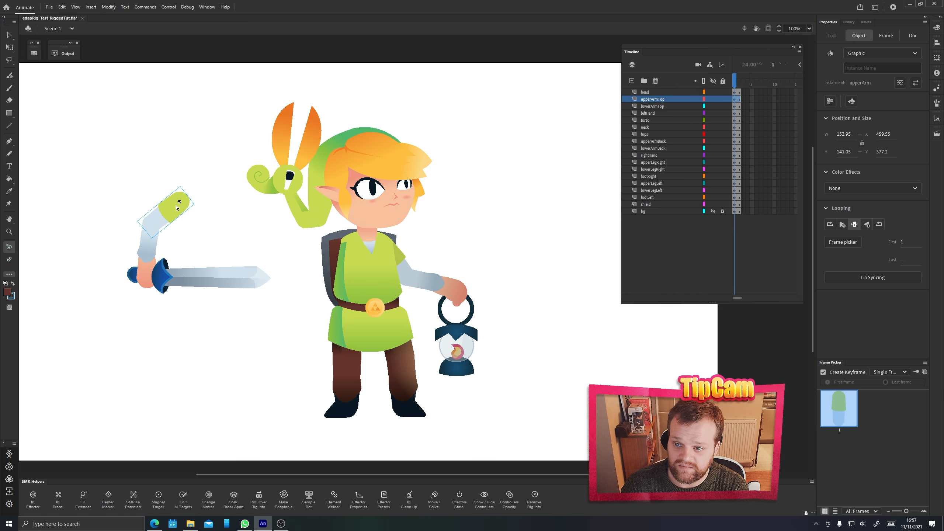
- Select all parts of the detached sword arm and snap them back onto the body with Smart Magnet Joint
key(q)
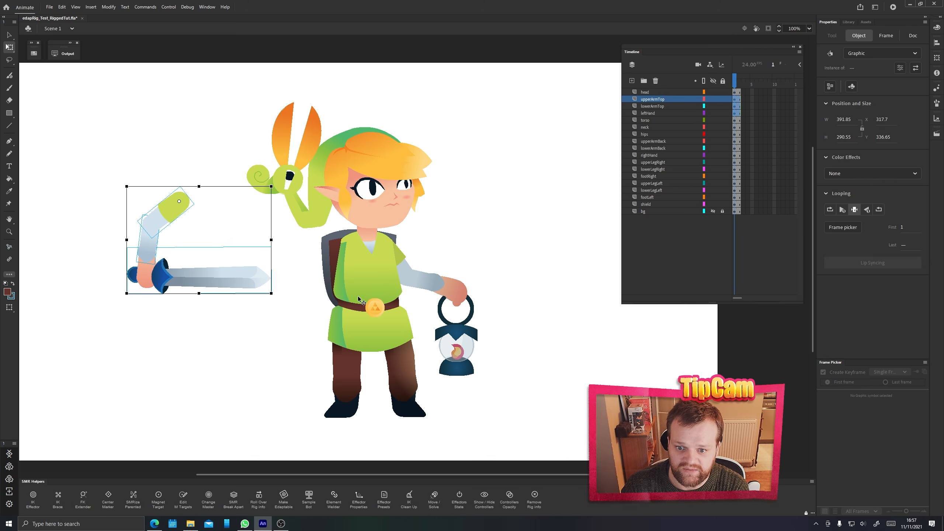
key(grave)
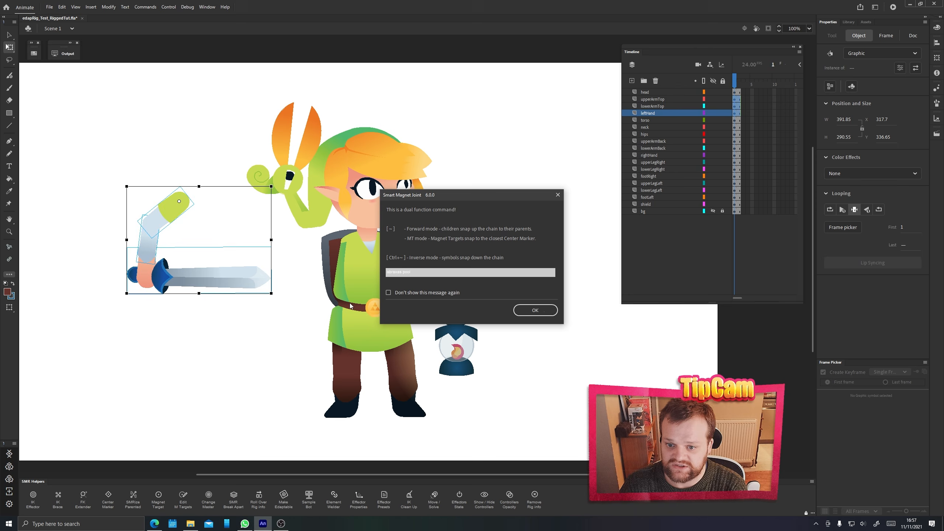
click(527, 313)
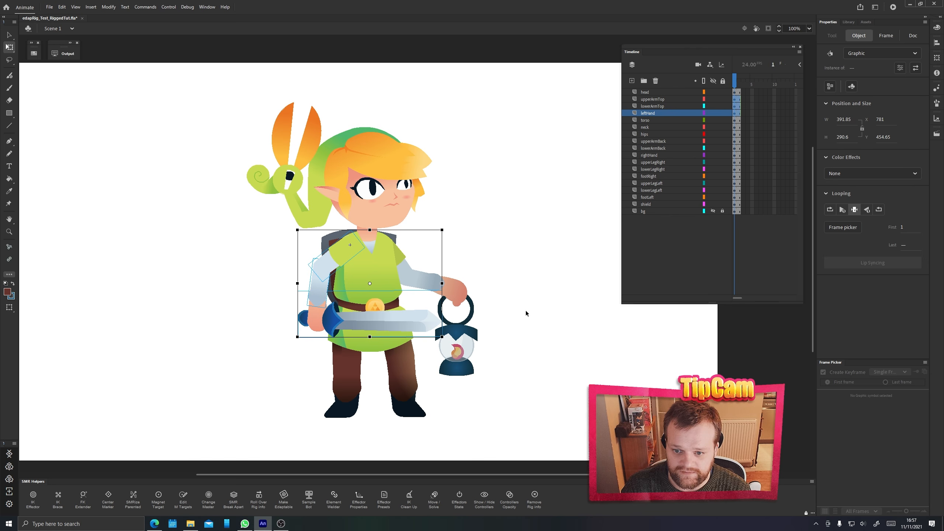
click(224, 318)
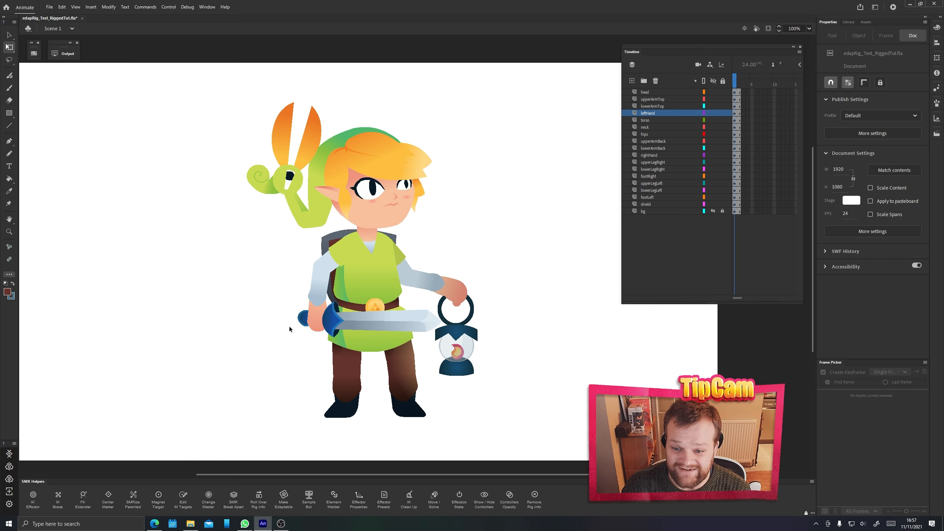
- Test extending the selection from the sword hand to its whole arm chain, and clear the selection
click(312, 322)
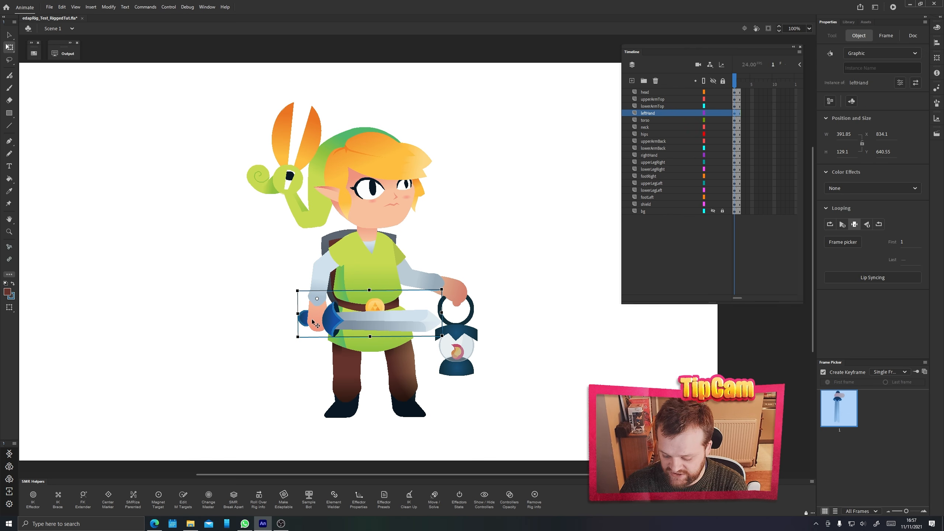
key(F3)
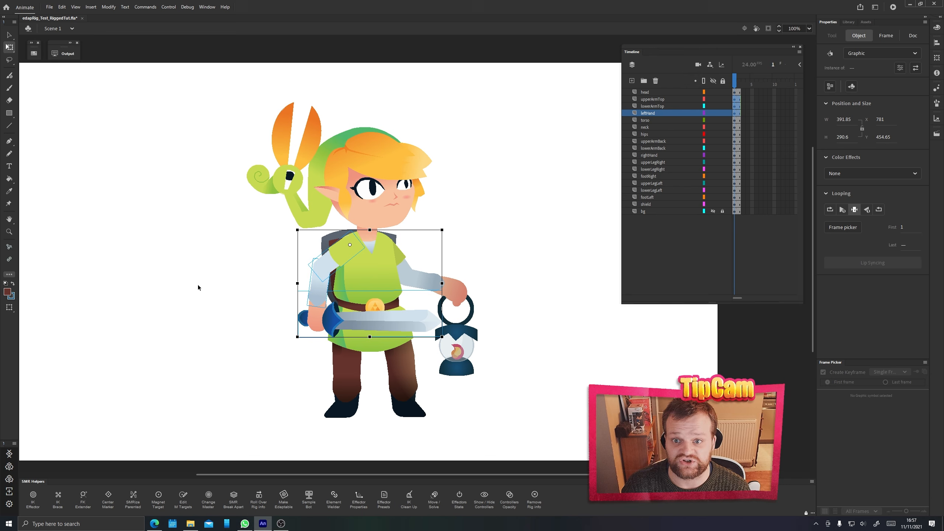
click(166, 291)
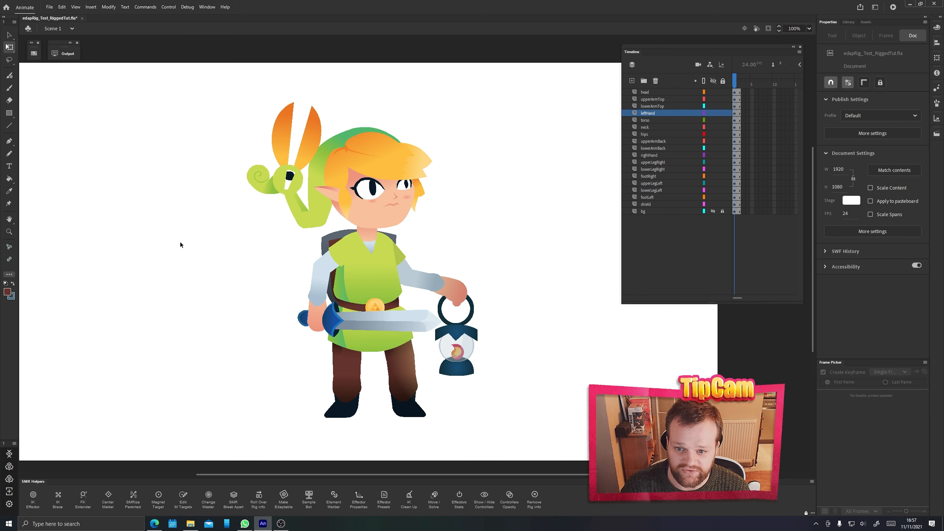
- Add an IK Effector to the lowerLegLeft part and accept the message about the SMR_Controllers layer
scroll(236, 261, left, 1)
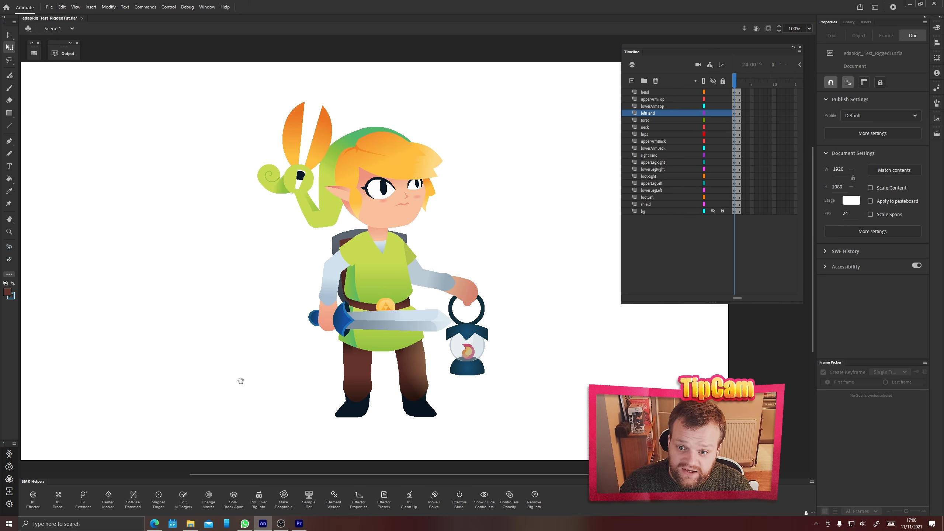
drag(233, 391, 223, 387)
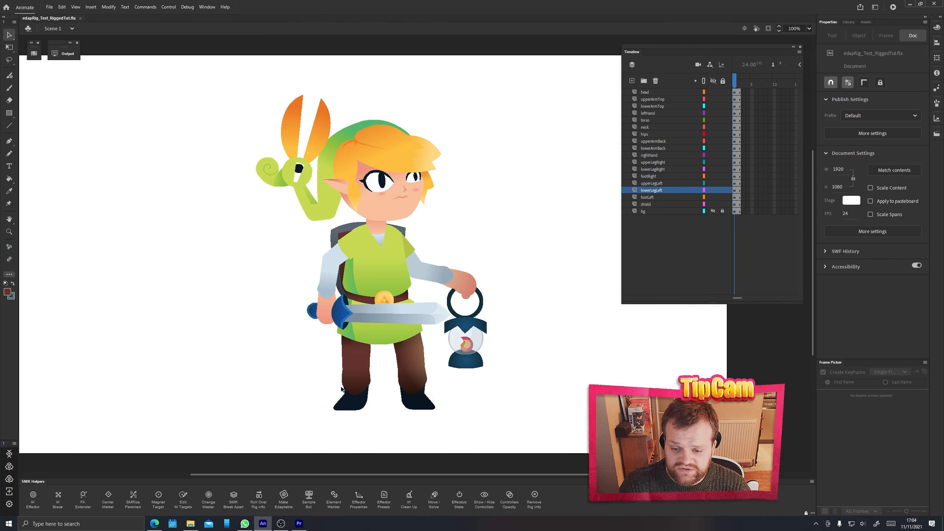
click(345, 382)
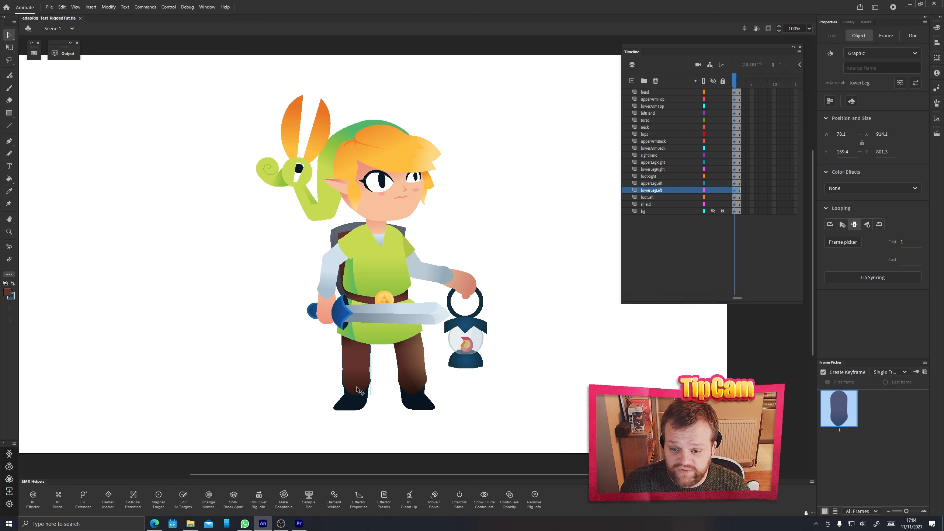
click(33, 499)
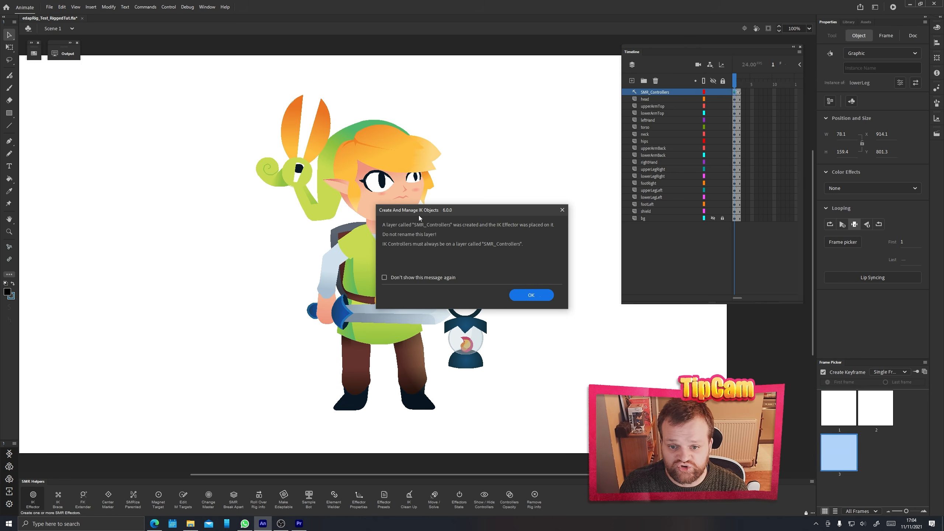
click(531, 295)
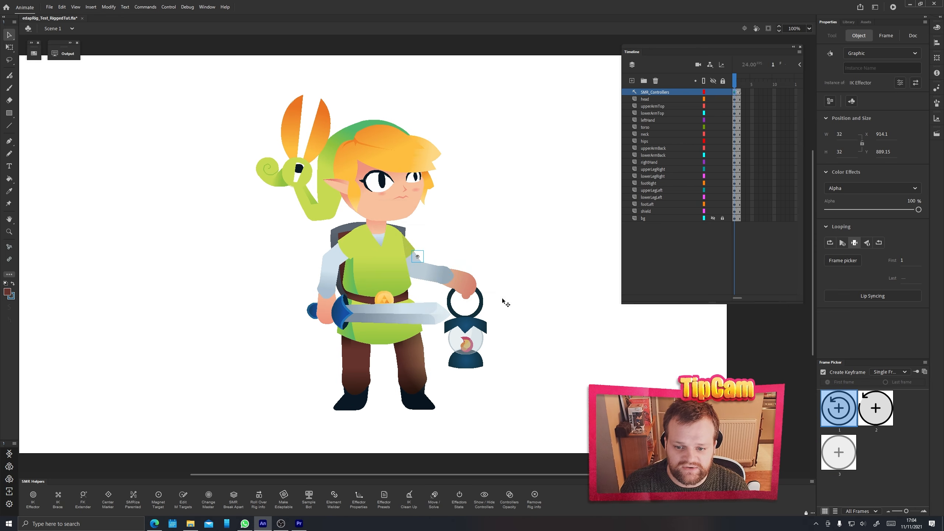
key(ctrl+equal)
key(ctrl+equal)
drag(418, 257, 338, 308)
key(ctrl+z)
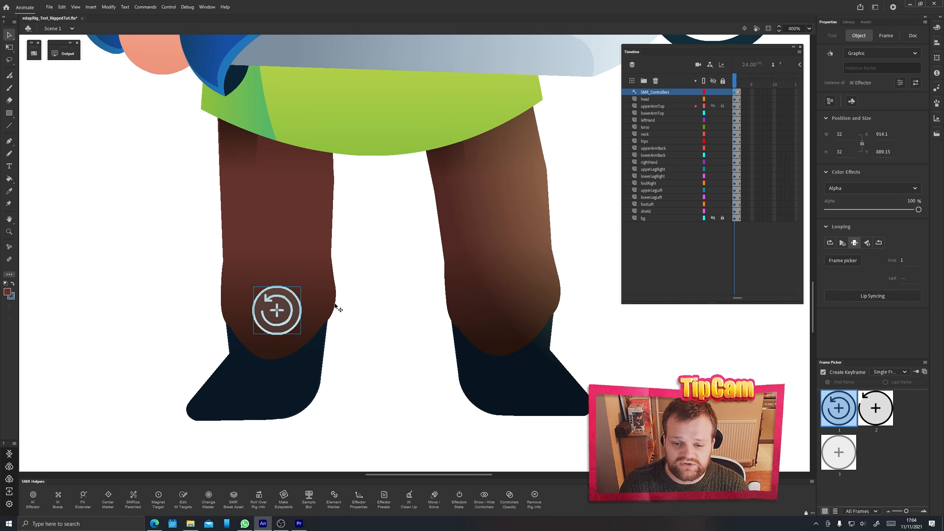
- Add a second IK Effector to the lowerLegRight part
click(448, 301)
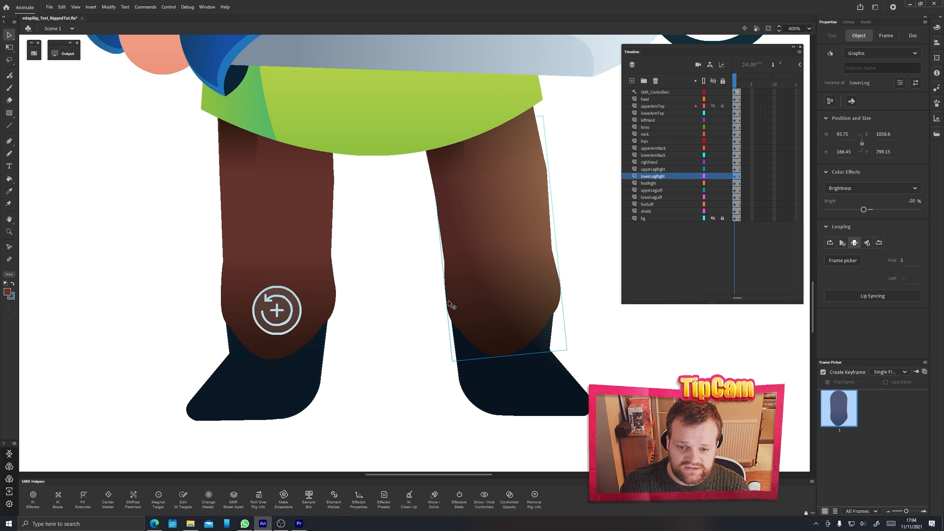
key(ctrl+shift+e)
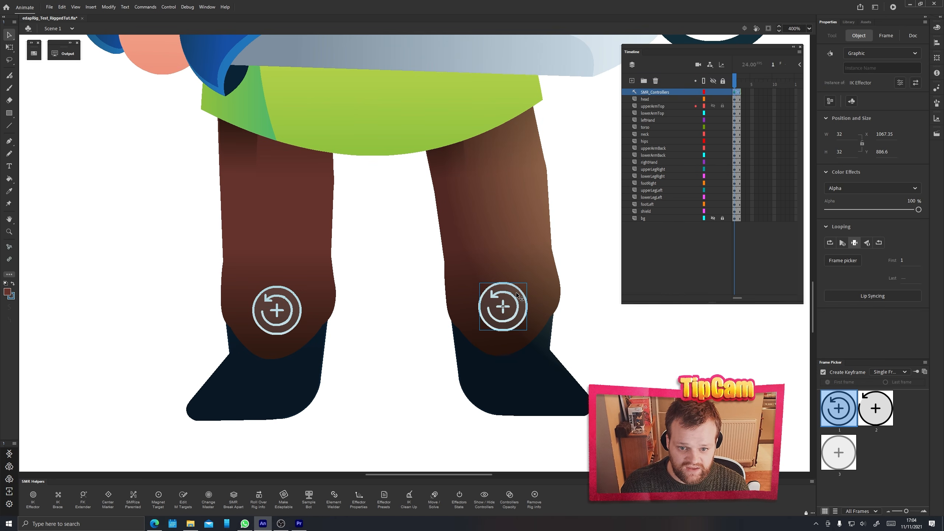
key(ctrl+minus)
scroll(439, 251, up, 4)
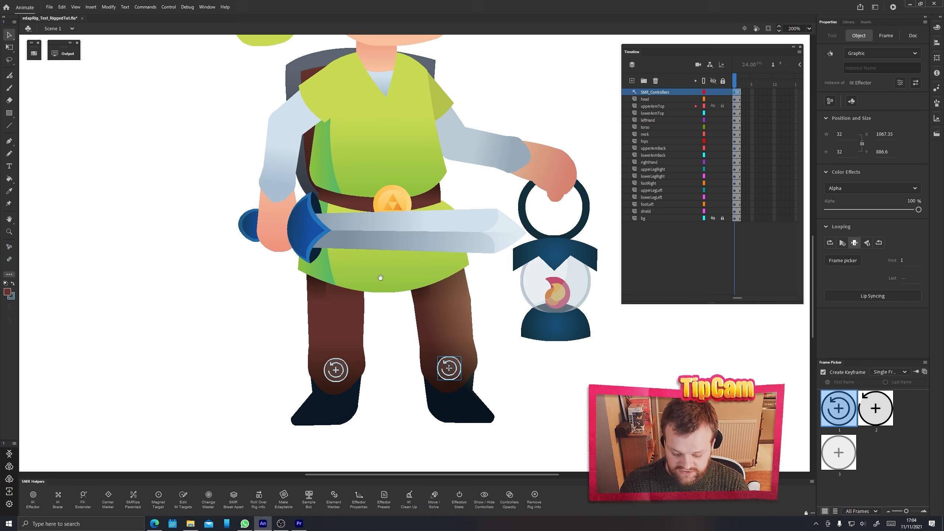
- Test how both legs bend toward their IK Effectors by moving the hips around with the rigging tool, and undo the moves
key(m)
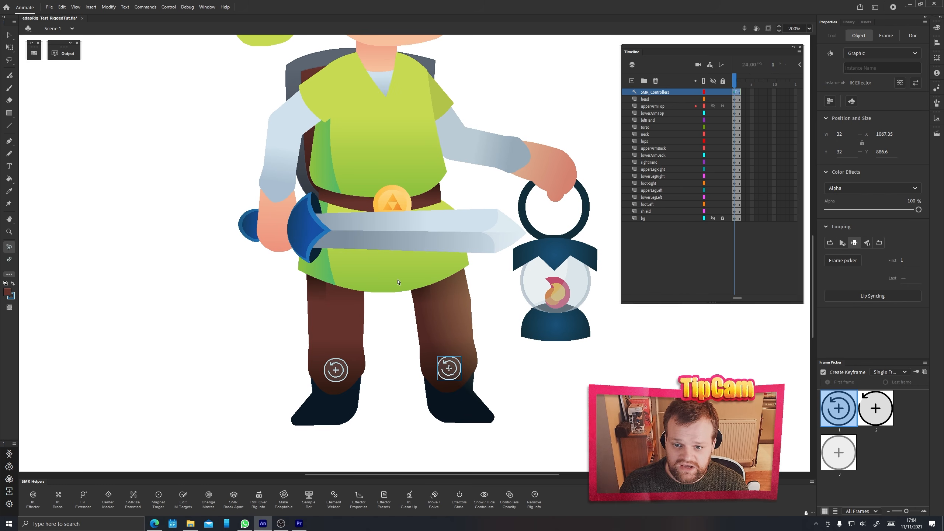
scroll(386, 229, up, 2)
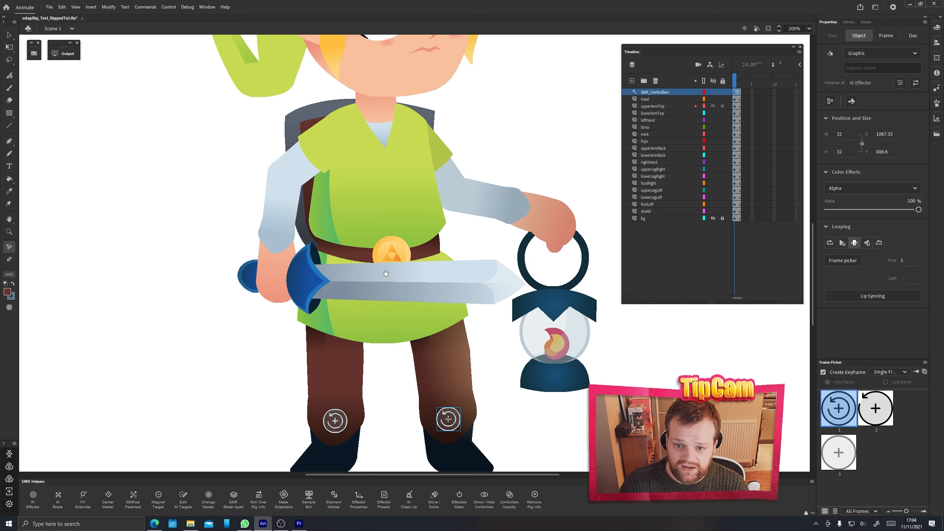
key(ctrl+minus)
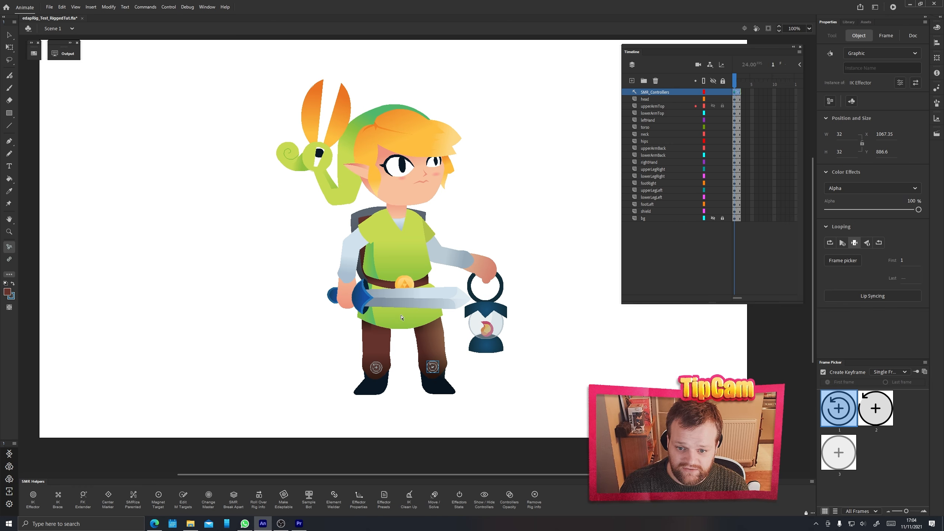
mouse_move(404, 316)
mouse_down()
mouse_move(404, 327)
mouse_move(399, 269)
mouse_move(399, 308)
mouse_up()
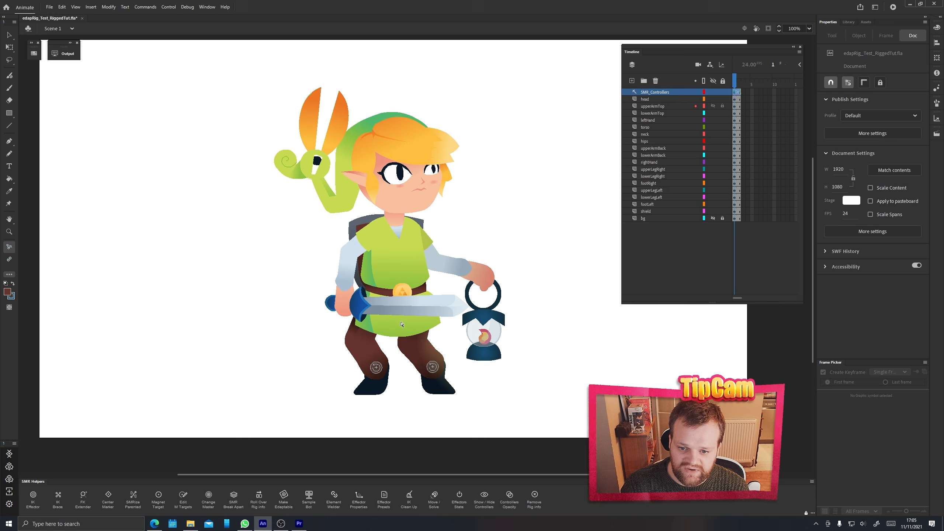
click(399, 321)
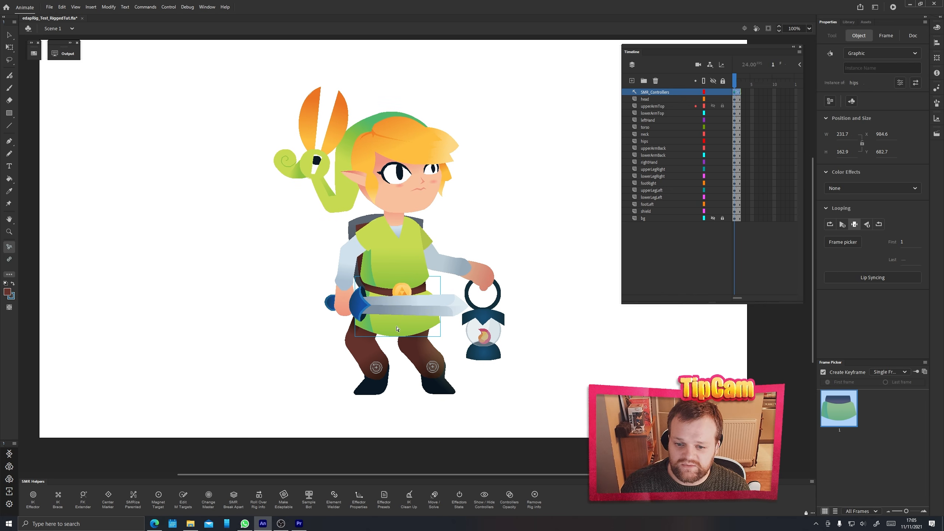
key(ctrl+shift+a)
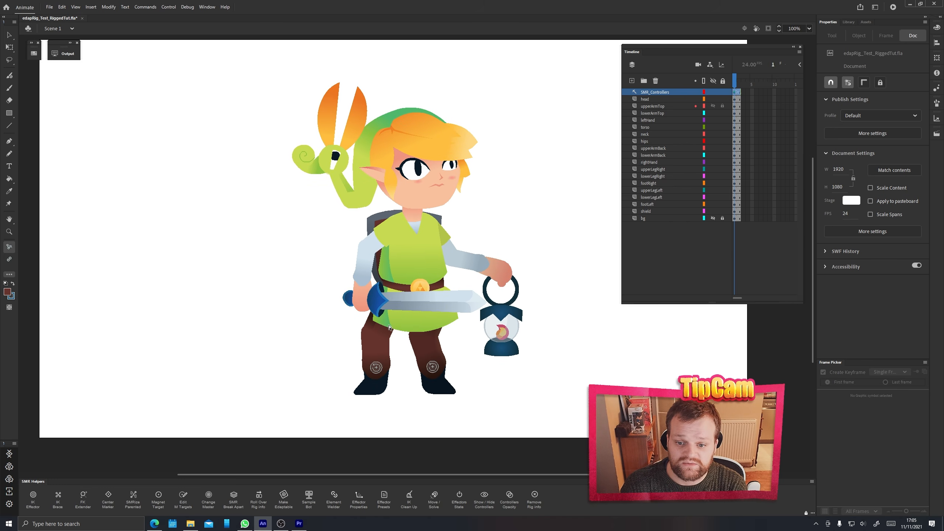
click(396, 310)
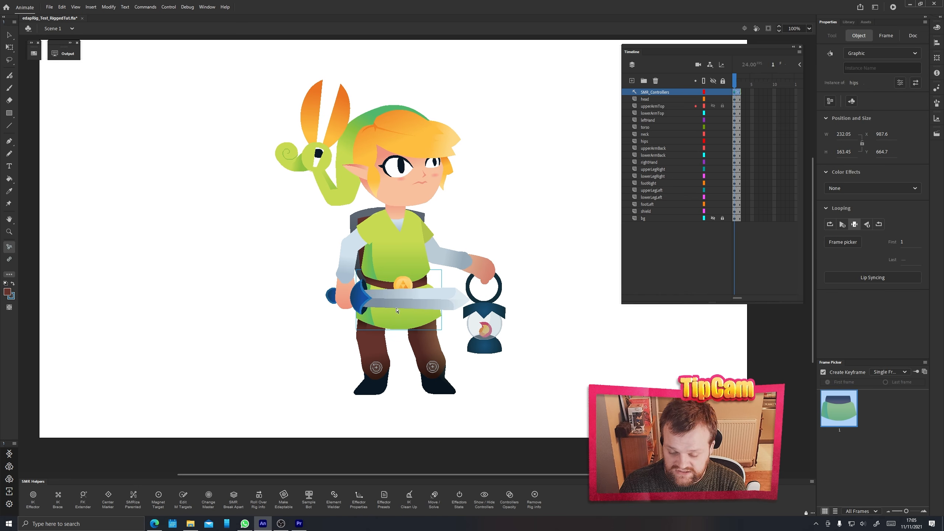
key(ctrl+z)
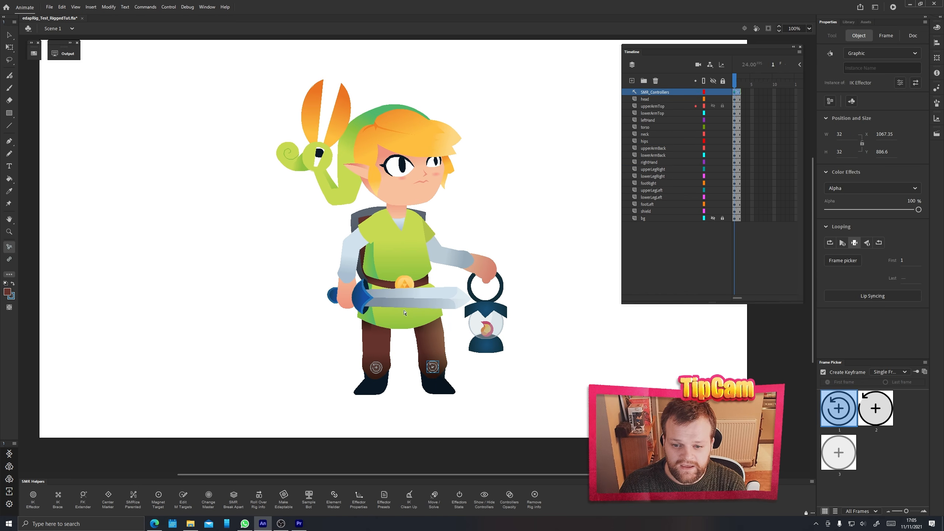
key(ctrl+equal)
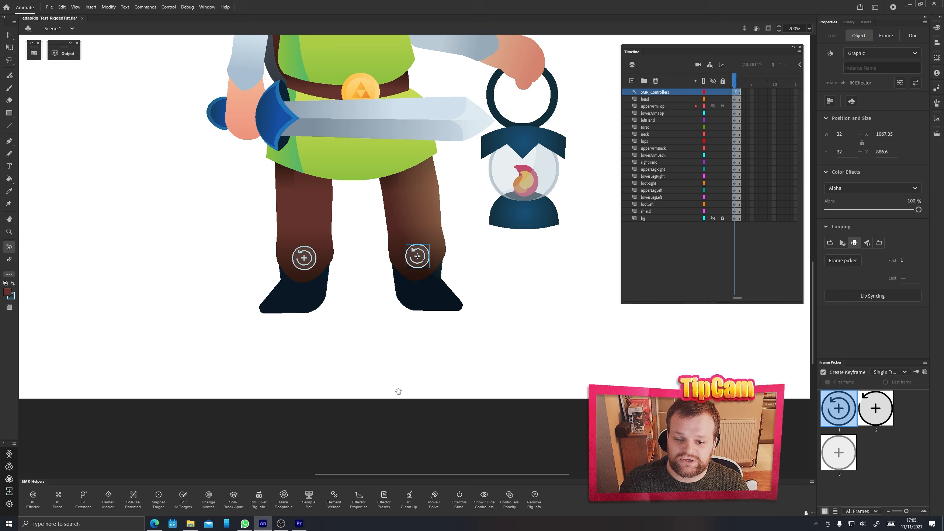
drag(362, 252, 402, 338)
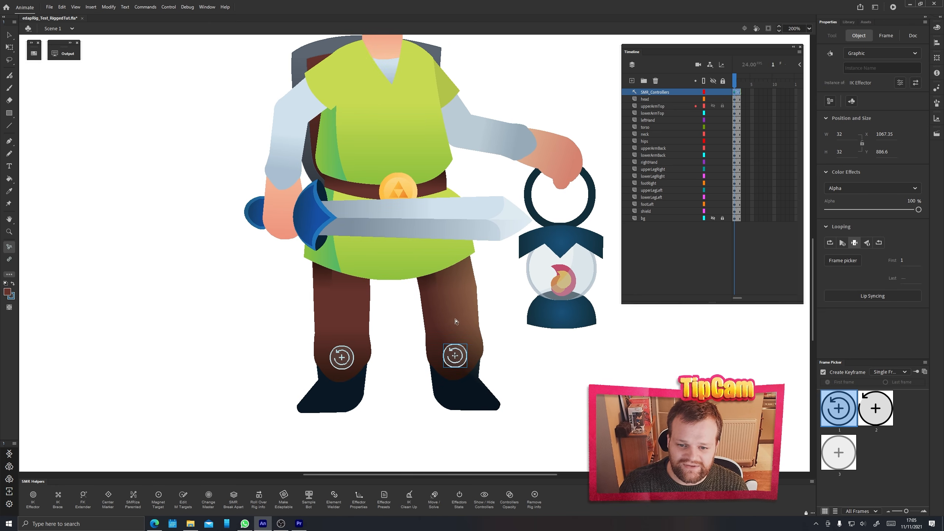
drag(397, 255, 397, 264)
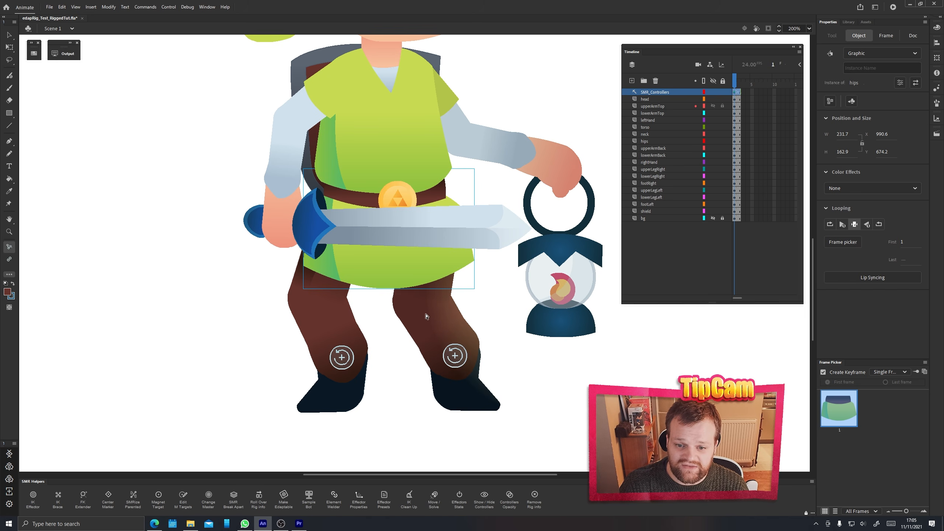
- Make the IK Effector on lowerLegRight bend clockwise, and lower the hips into a squat with the knees apart
click(455, 350)
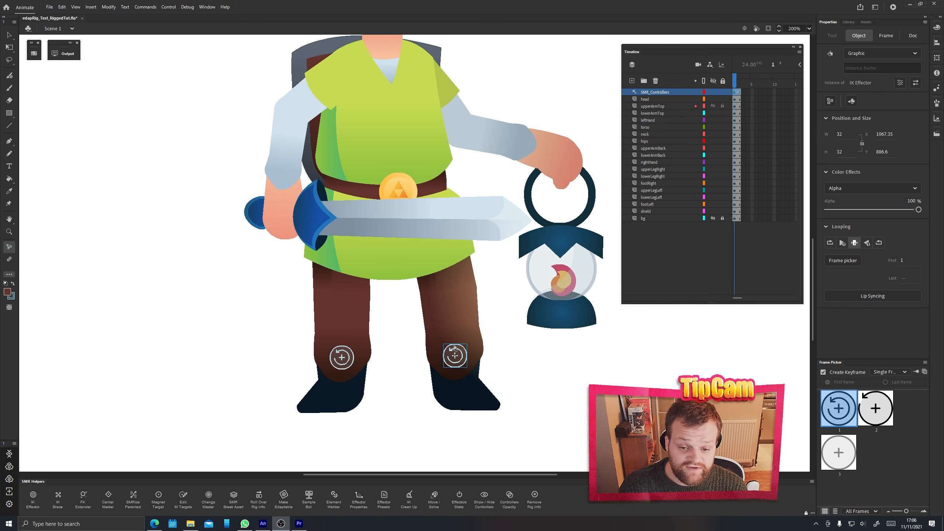
click(358, 500)
click(390, 226)
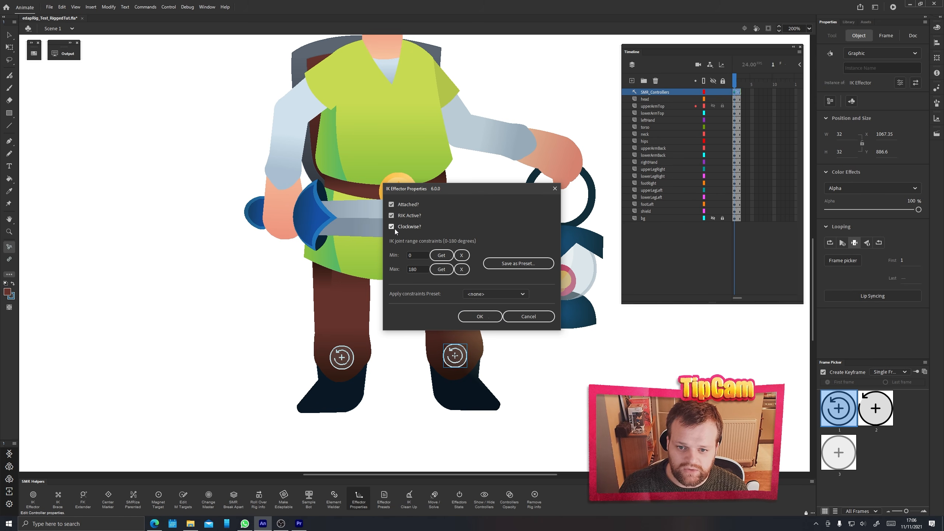
click(480, 317)
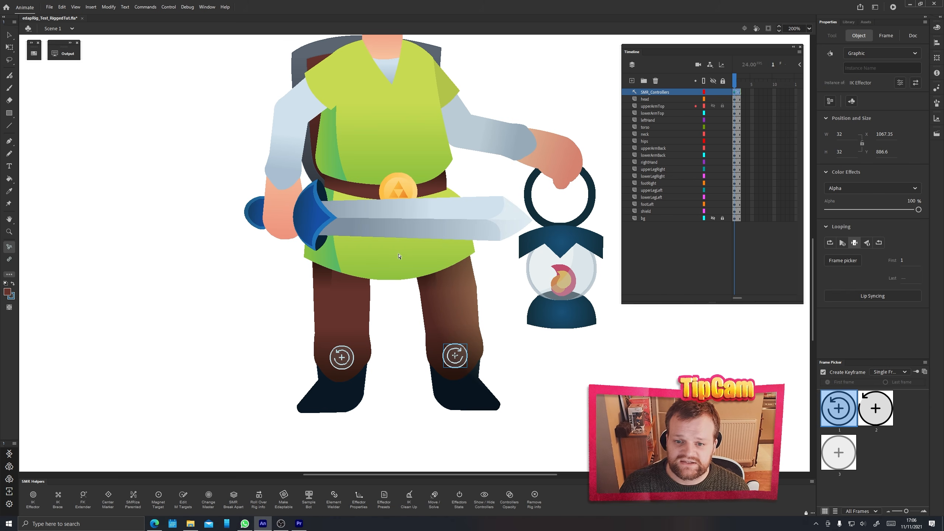
drag(395, 252, 410, 304)
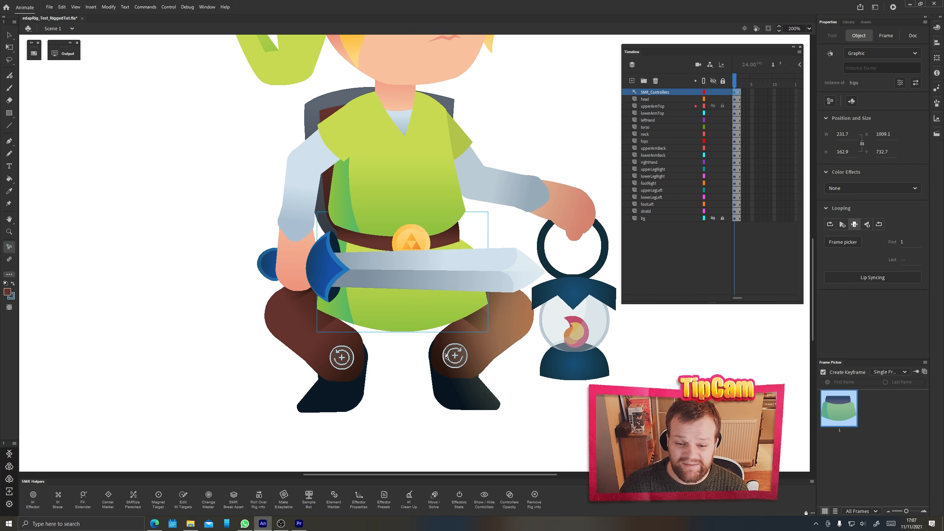
- Set the lowerLegRight effector's minimum joint range from the current pose to 75.8 degrees, and test the limit by moving the hips
click(446, 356)
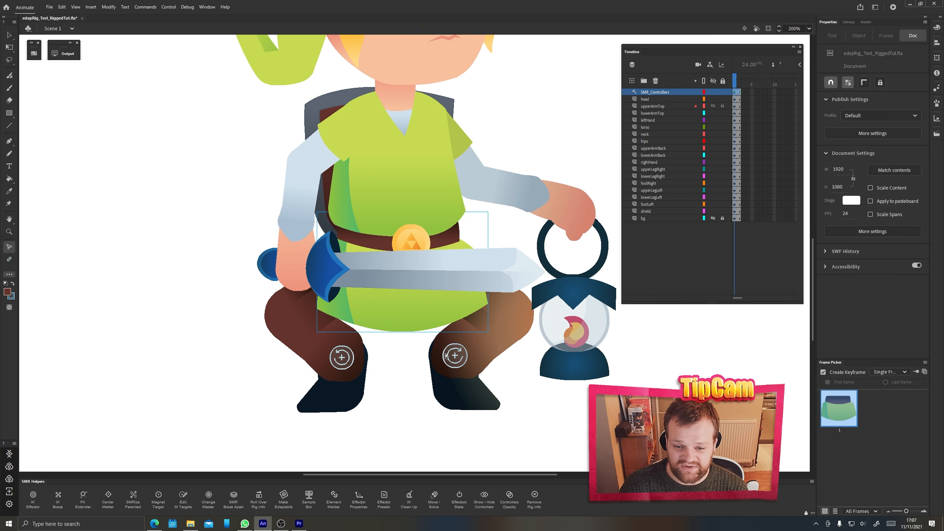
click(359, 500)
click(461, 269)
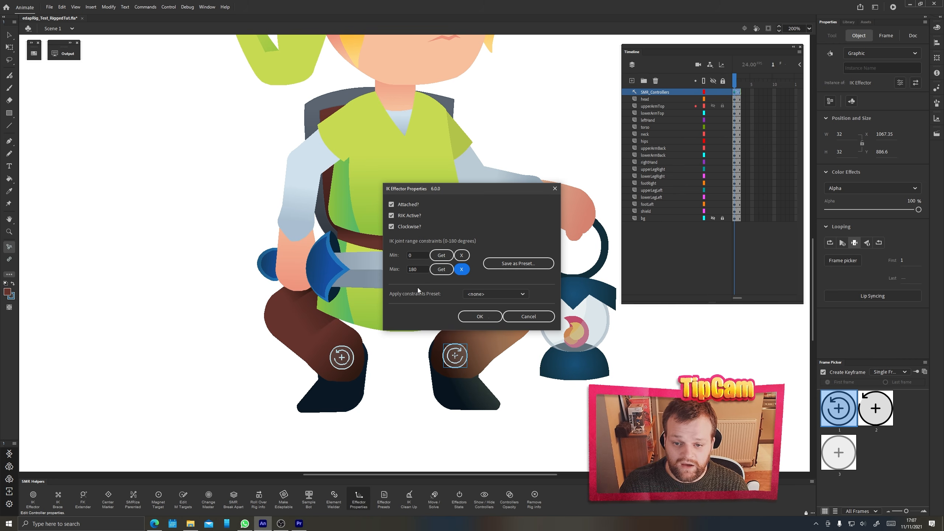
click(445, 257)
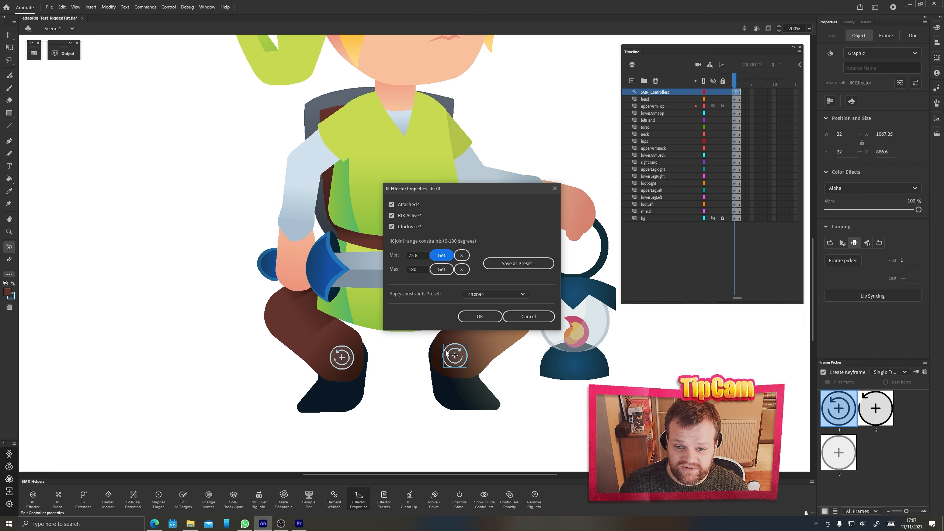
click(477, 315)
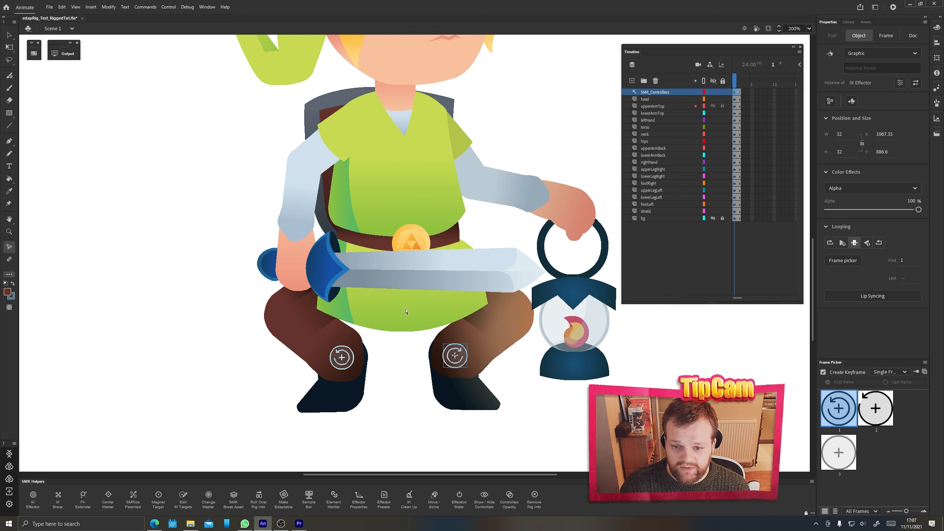
mouse_move(407, 304)
mouse_down()
mouse_move(407, 252)
mouse_move(416, 351)
mouse_move(424, 303)
mouse_up()
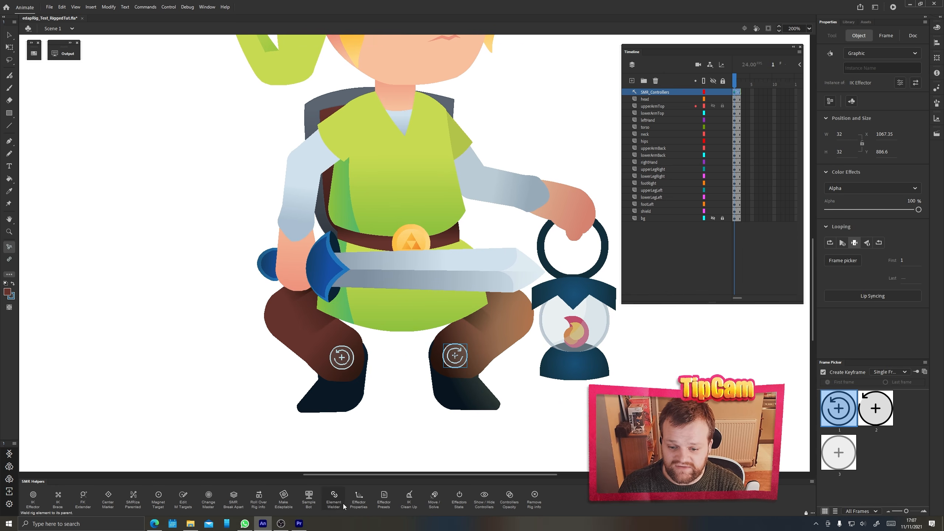
- Reset the minimum joint range of the lowerLegRight effector to 0 degrees
click(359, 498)
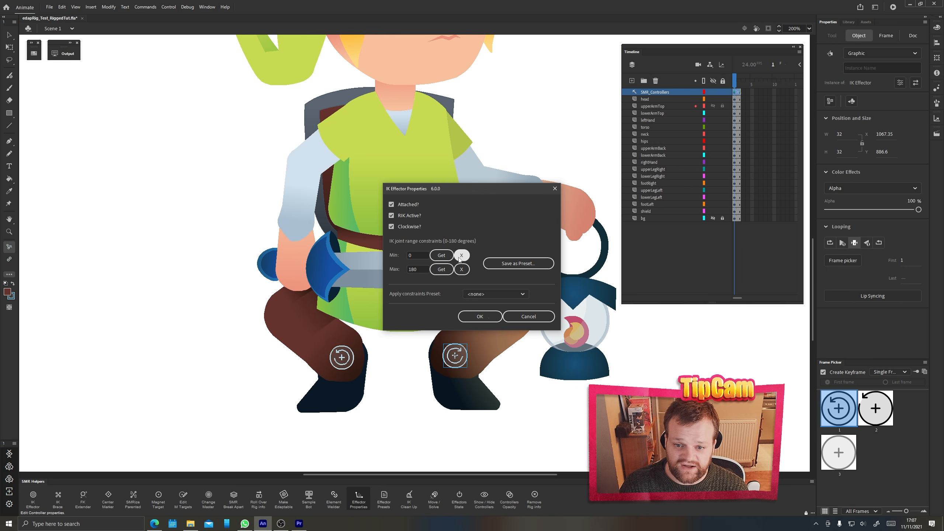
click(461, 256)
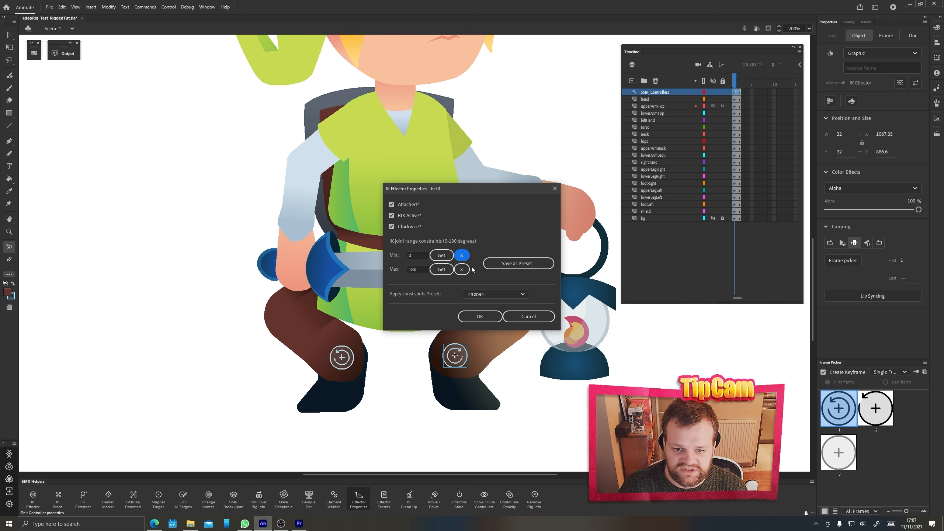
click(478, 317)
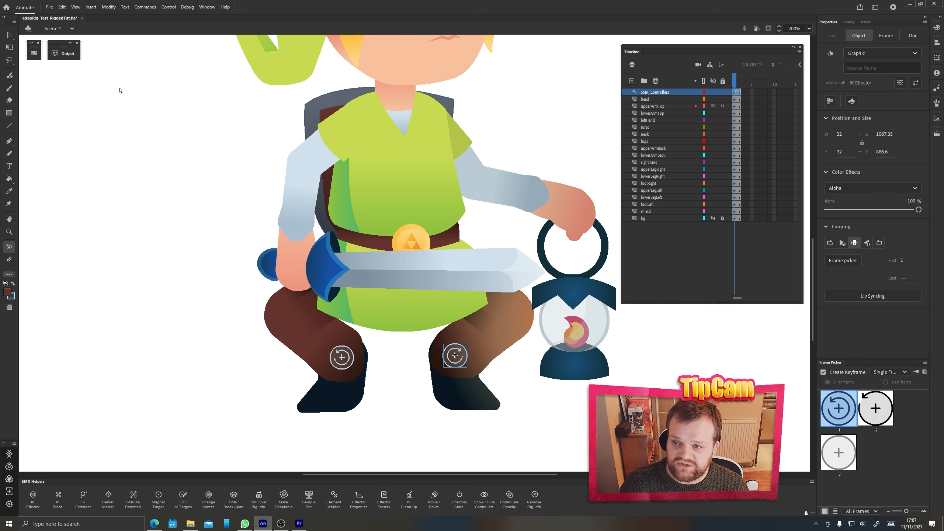
- Hide the rightHand and leftHand layers so the arms and hips are unobstructed
click(9, 35)
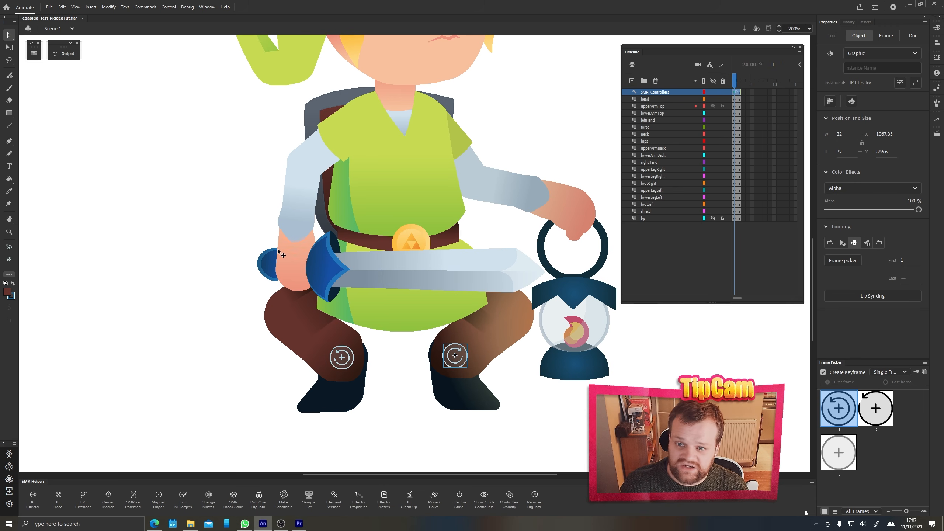
click(712, 162)
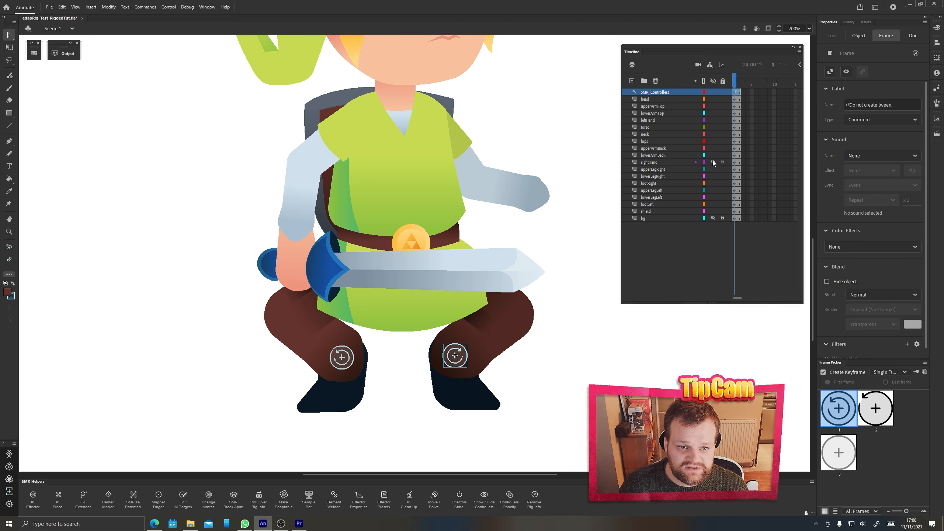
click(712, 120)
drag(334, 268, 334, 294)
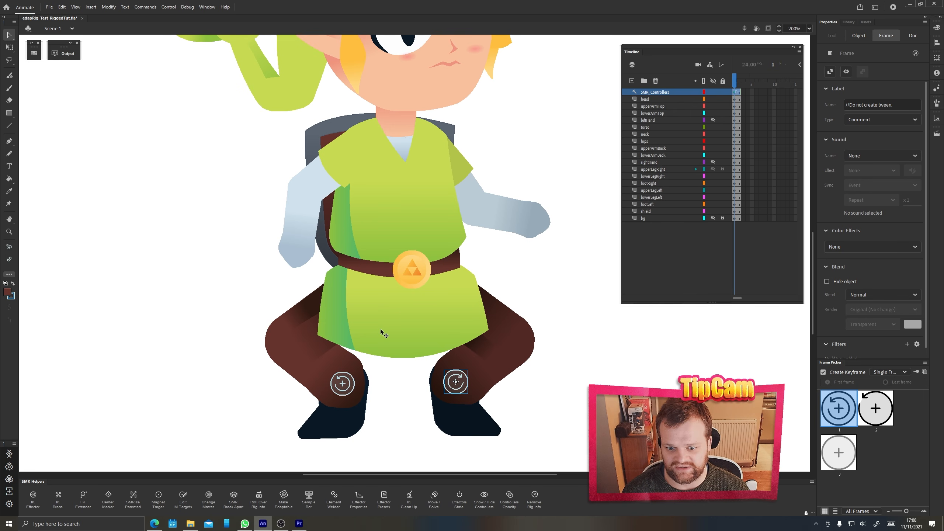
- Open the hips symbol and extend all of its layers to frame 12
double_click(360, 326)
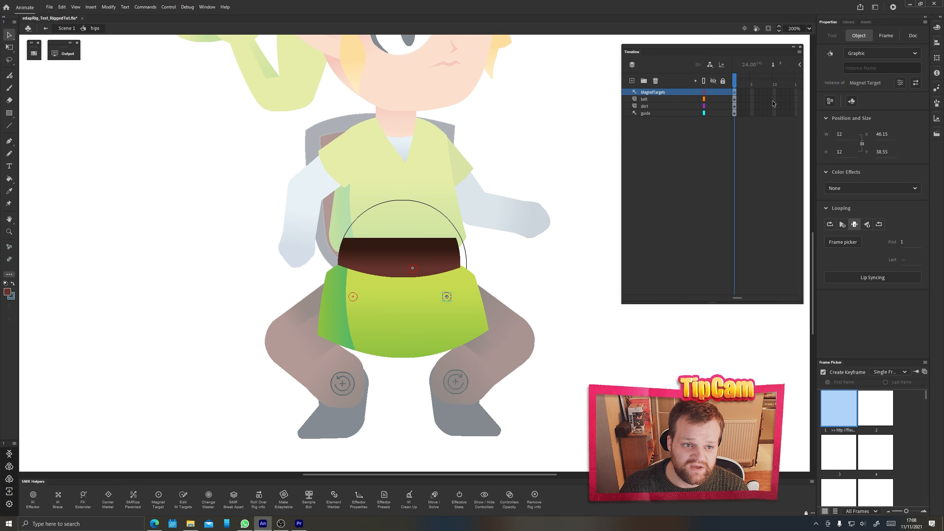
drag(782, 92, 784, 113)
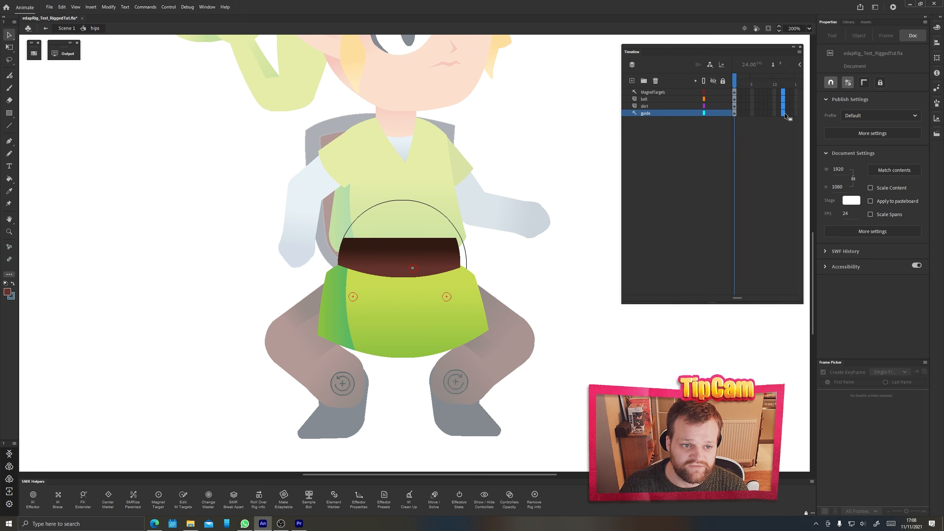
key(F5)
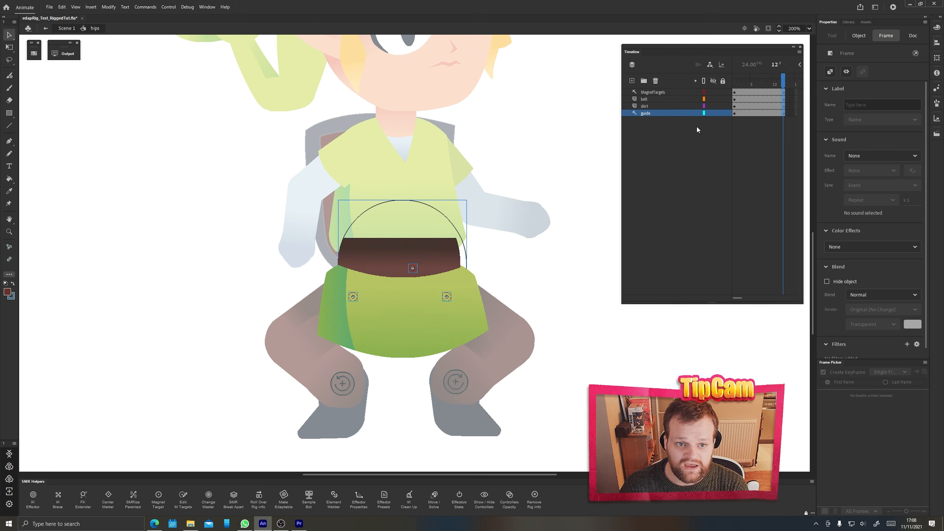
- Add a keyframe at frame 12 of the skirt layer and suppress the Convert To Keyframe Advanced message for future use
click(784, 106)
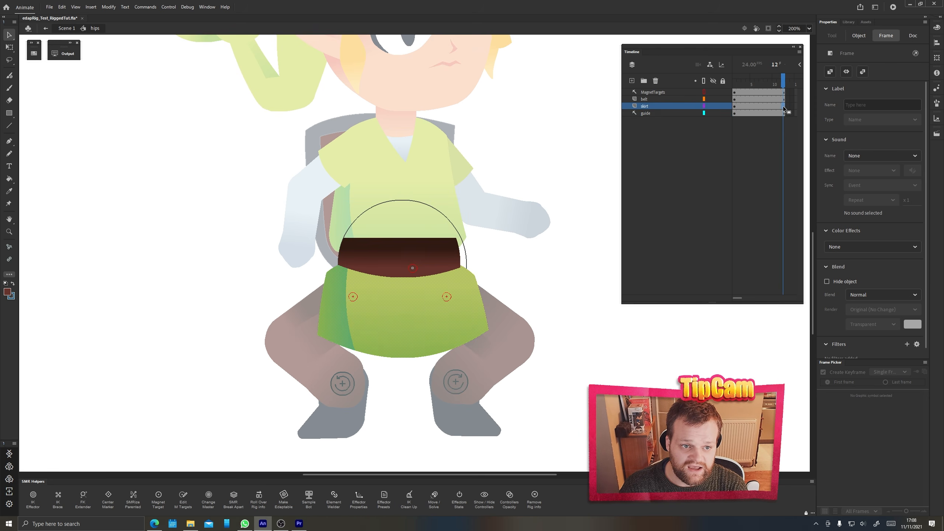
key(x)
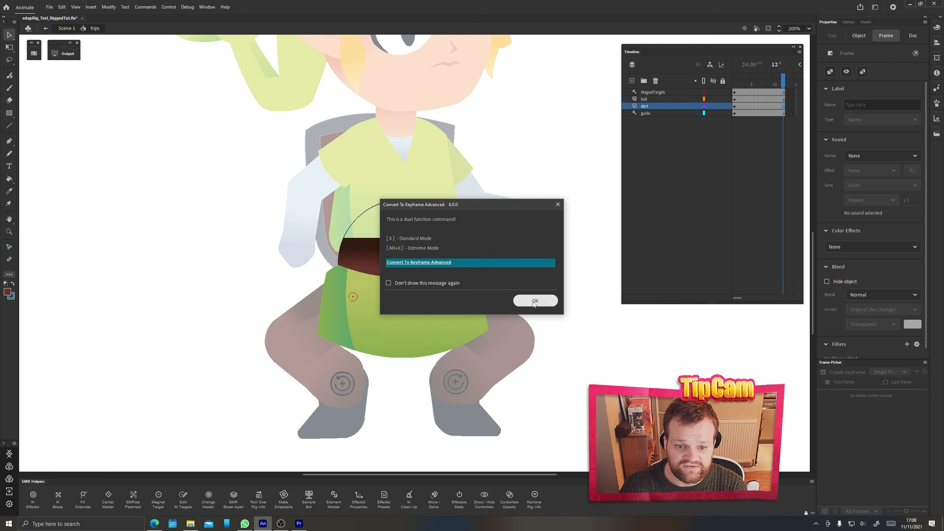
click(403, 282)
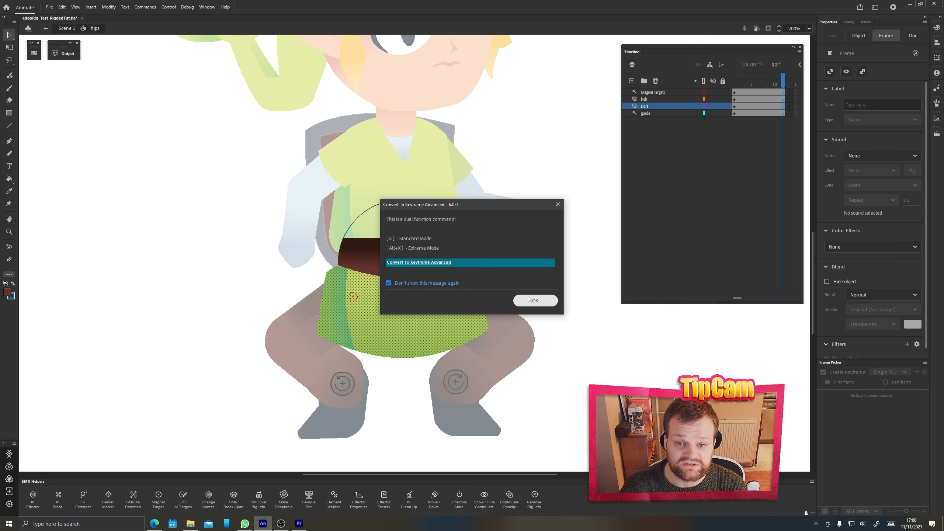
click(534, 299)
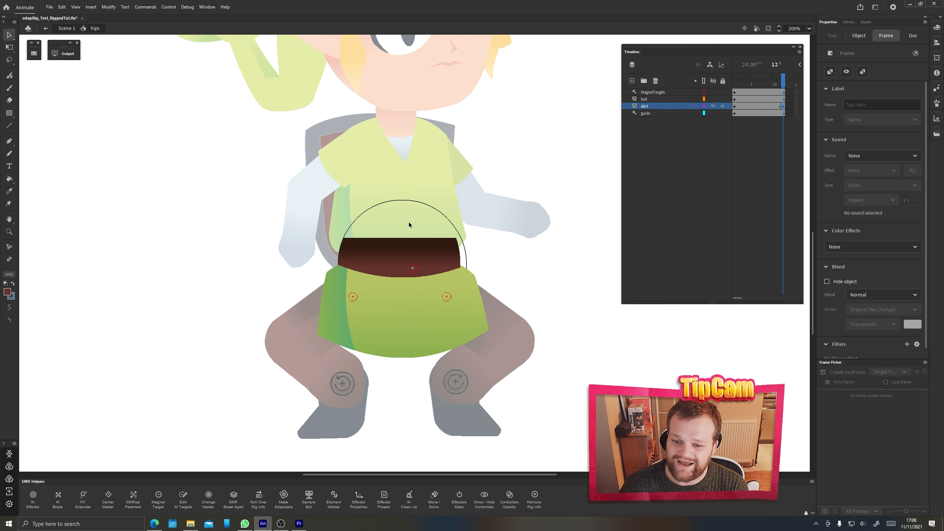
- On frame 12, pull both lower corners of the skirt outward over the knees and even out its bottom curve
click(309, 347)
drag(316, 335, 276, 316)
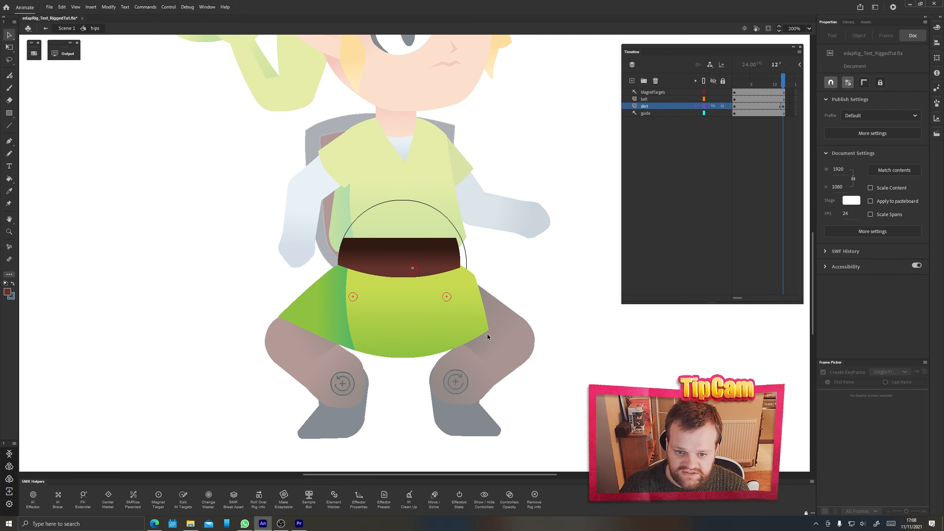
drag(489, 329, 524, 318)
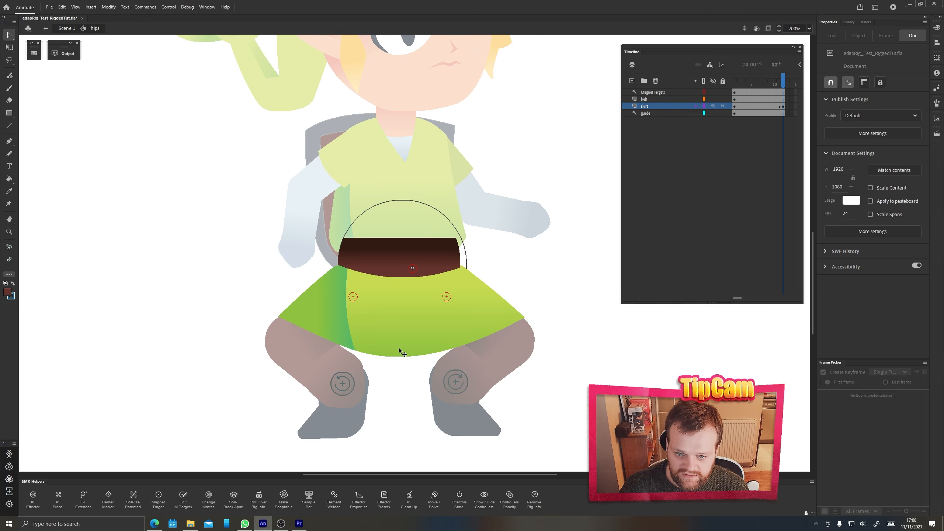
drag(398, 354, 410, 353)
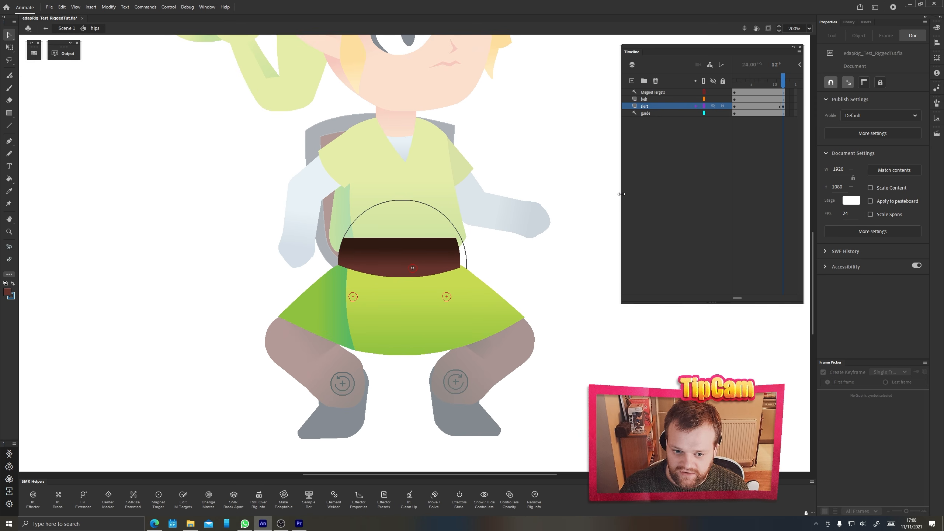
- Create a shape tween on the skirt layer and scrub through the frames to check the widening
right_click(755, 107)
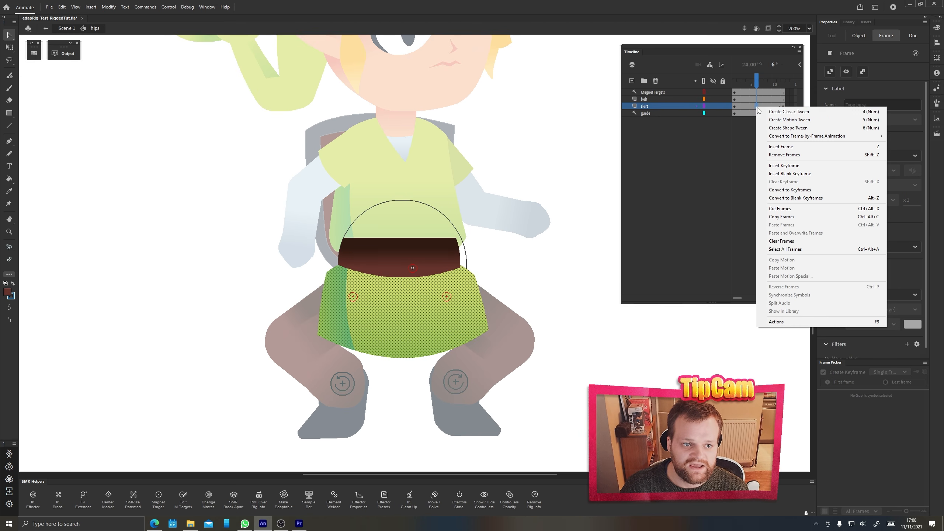
click(776, 127)
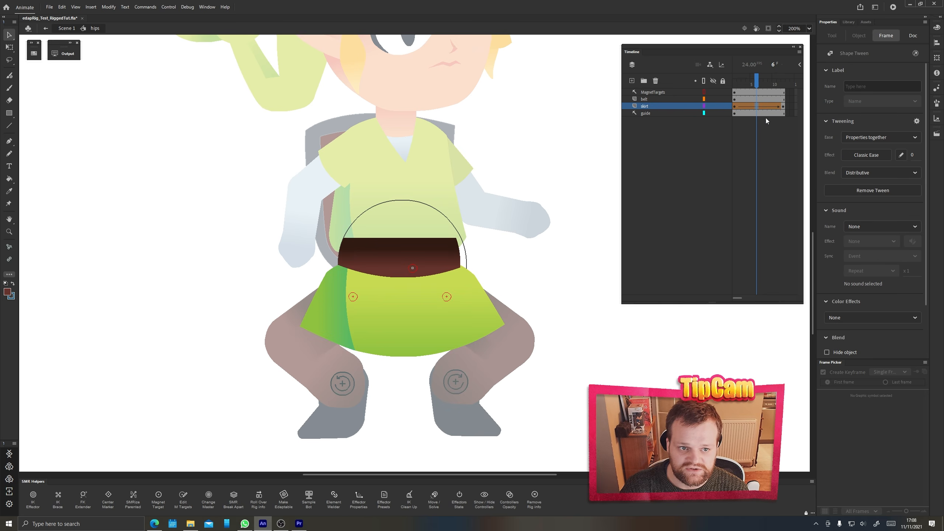
click(741, 93)
drag(740, 93, 786, 99)
click(730, 103)
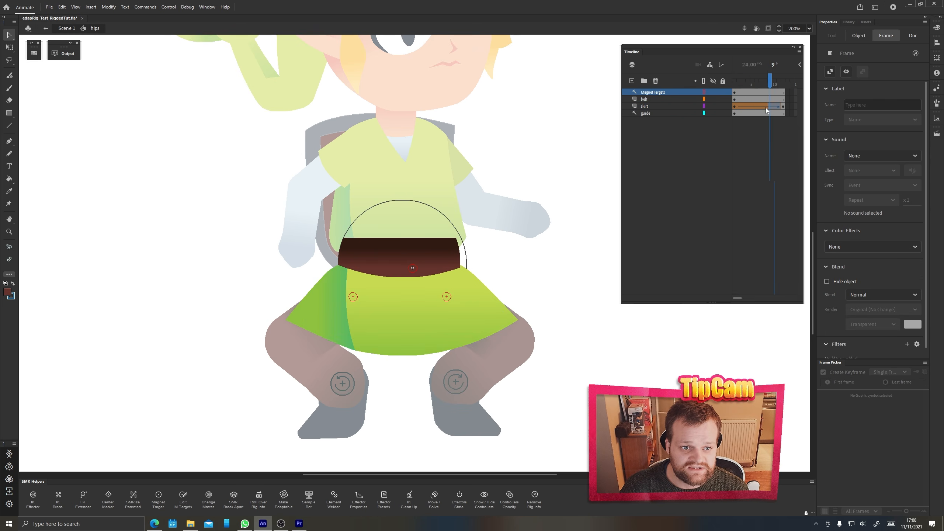
- Convert the skirt tween to frame-by-frame animation with a keyframe on each frame, and return to Scene 1
click(750, 108)
right_click(750, 108)
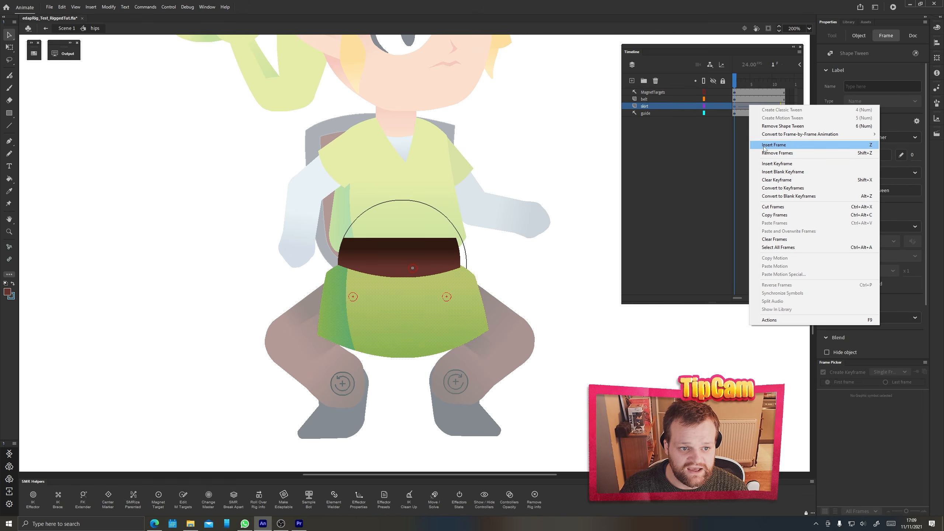
mouse_move(768, 135)
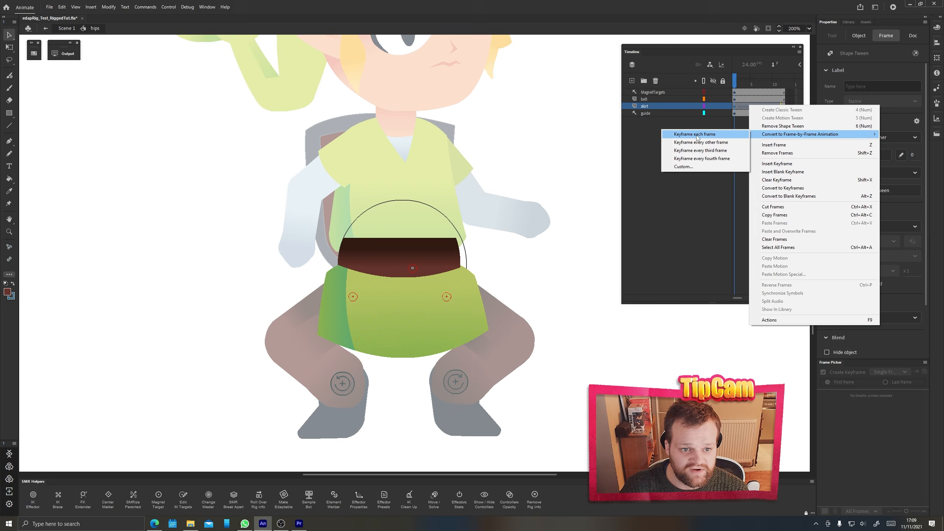
click(678, 134)
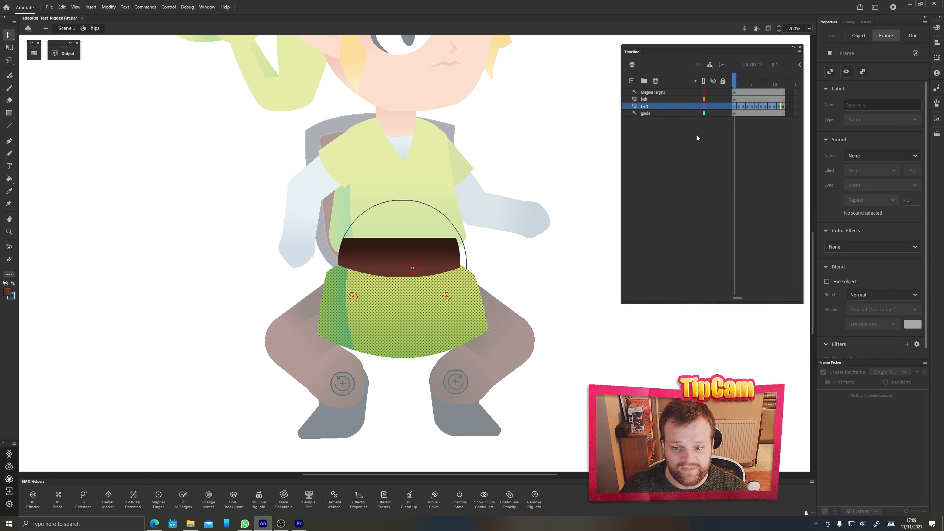
click(743, 93)
drag(744, 92, 723, 92)
click(67, 28)
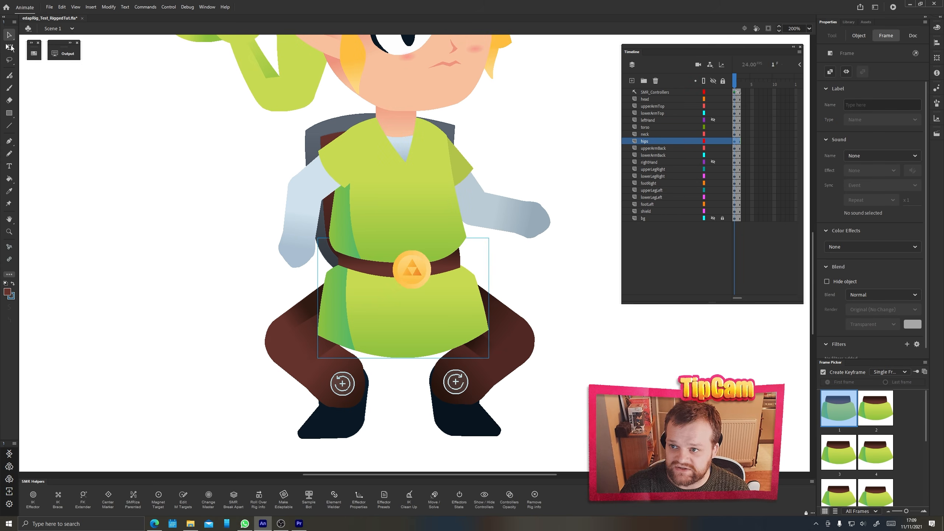
- Select the hips instance and set its displayed frame to 12 so the skirt covers the squatting knees
click(398, 312)
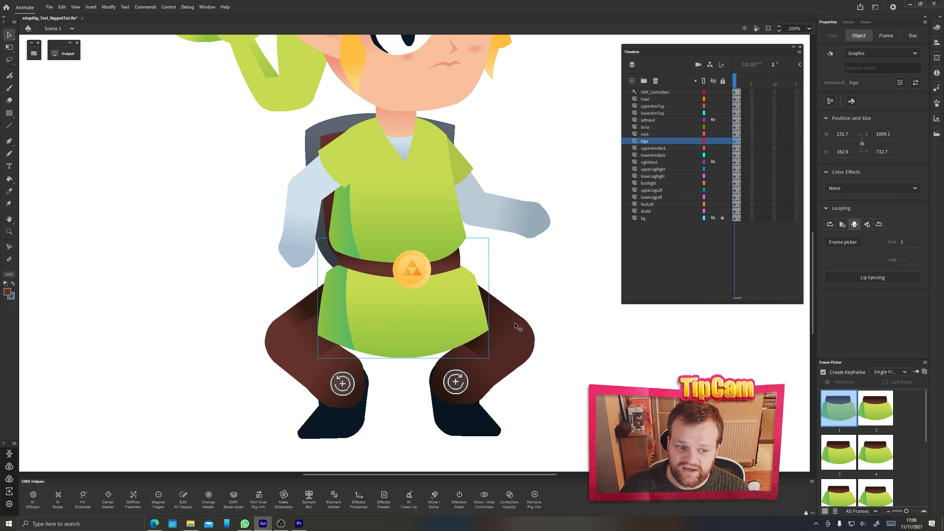
click(853, 223)
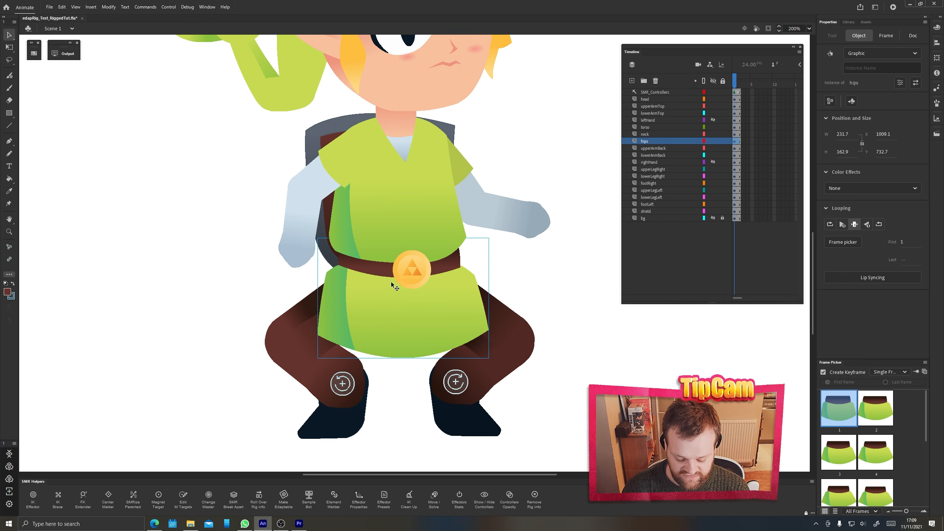
scroll(391, 284, down, 8)
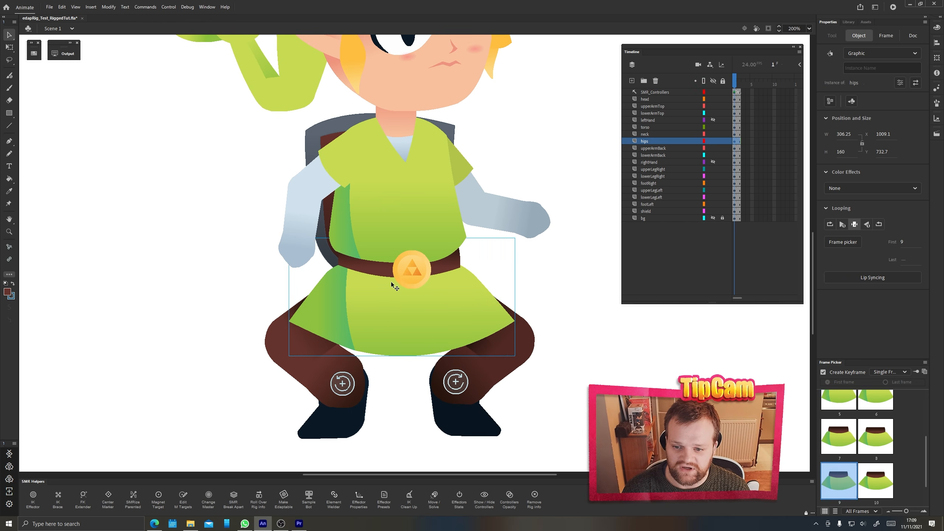
scroll(391, 284, up, 1)
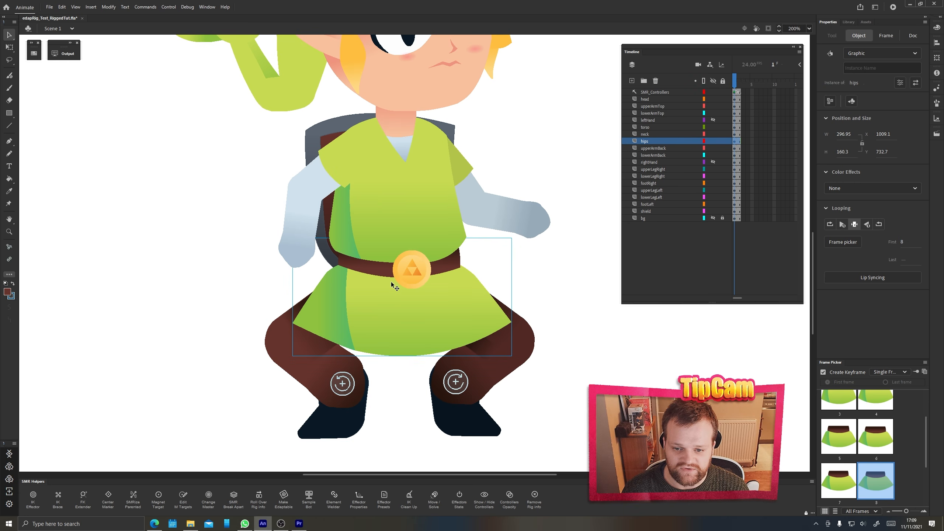
scroll(391, 284, down, 4)
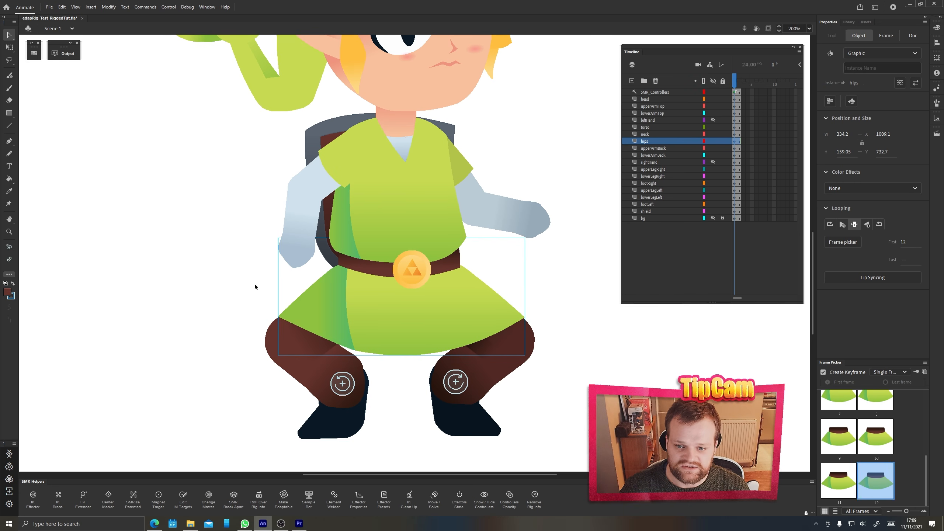
- Deselect the hips and unhide the rightHand and leftHand layers
click(150, 264)
key(ctrl+1)
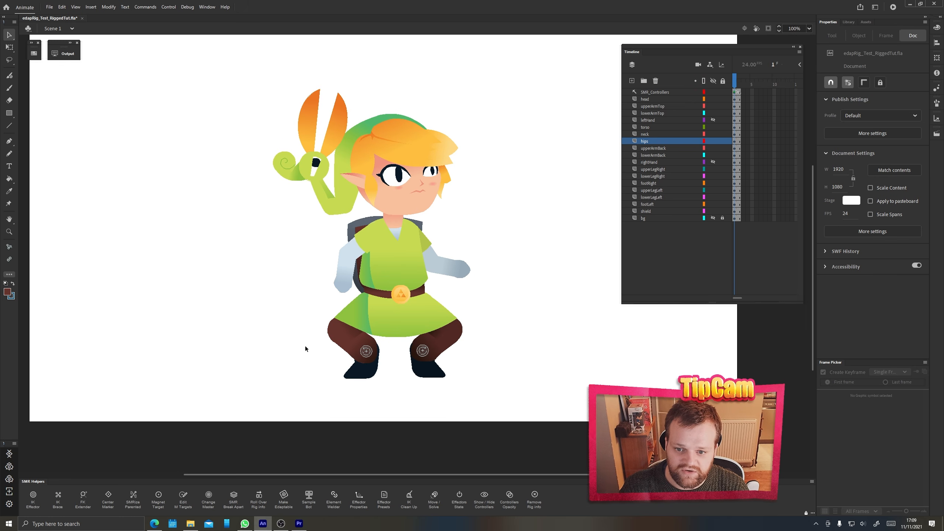
click(713, 162)
click(713, 119)
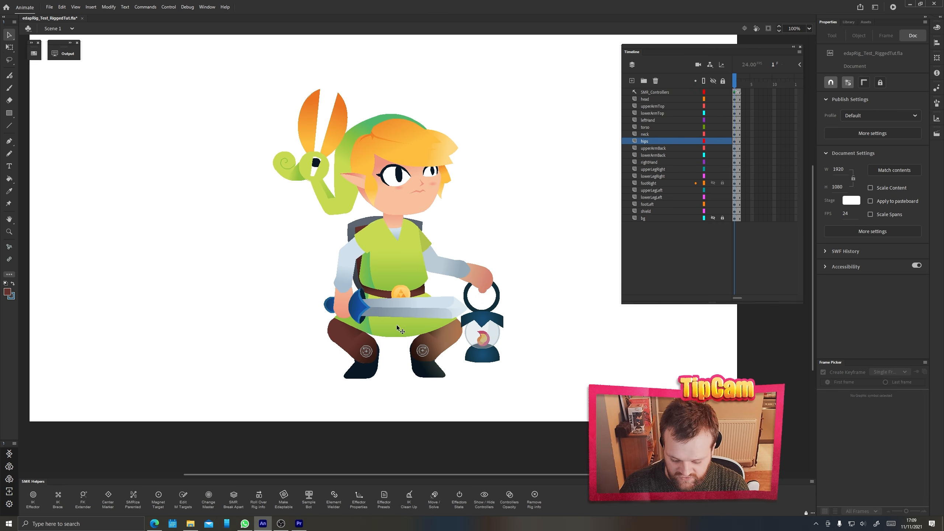
- Raise the hips with the magnet rig to straighten the legs, and narrow the skirt to frame 3
key(m)
drag(394, 314, 395, 306)
key(Left)
key(Left)
key(Left)
key(Left)
key(Left)
key(Left)
key(Left)
key(Left)
key(Left)
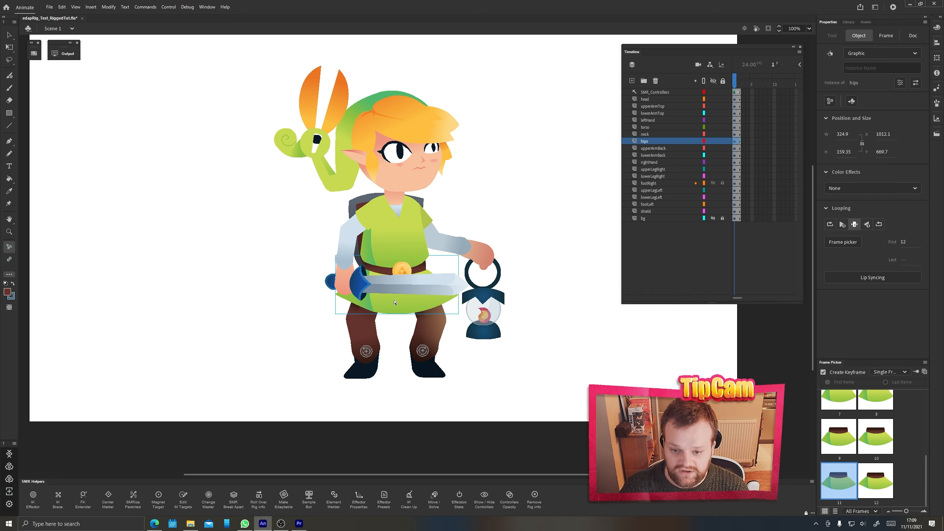
key(Left)
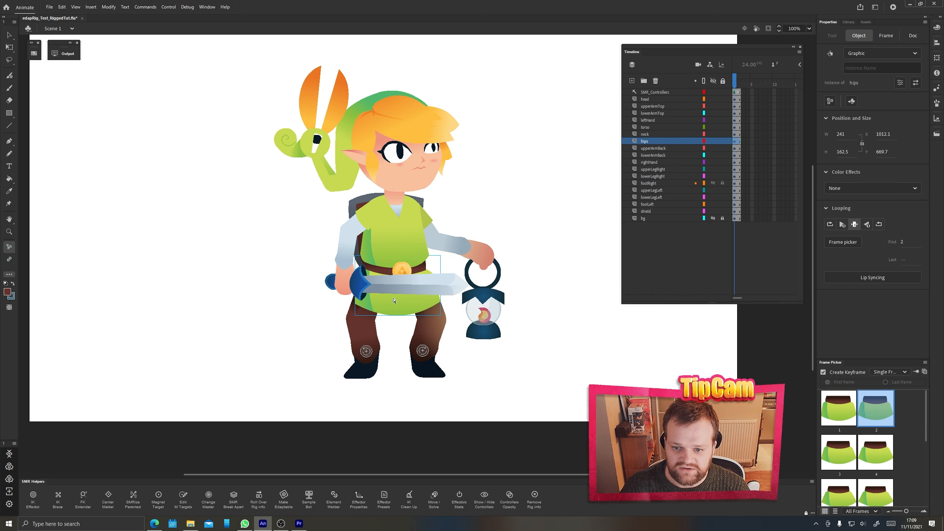
key(Left)
key(Right)
key(Right)
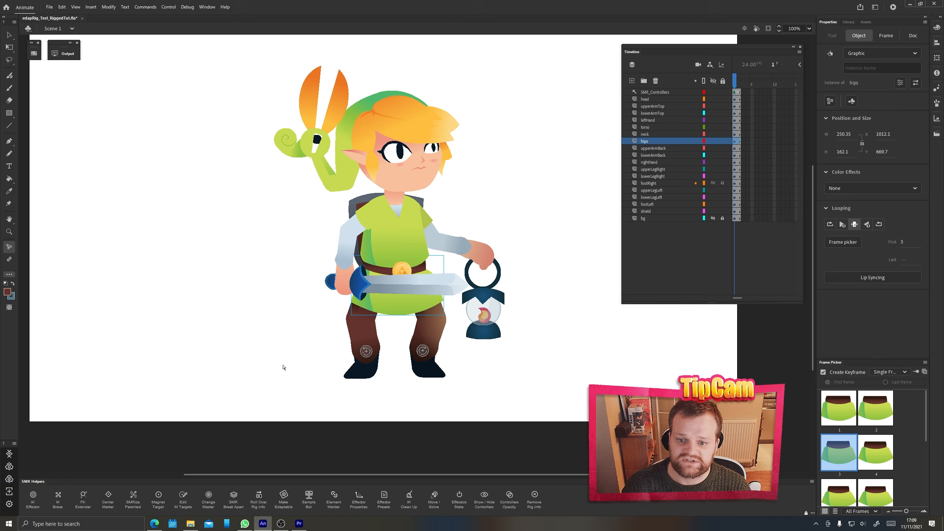
mouse_move(396, 313)
mouse_down()
mouse_move(385, 314)
mouse_move(394, 314)
mouse_up()
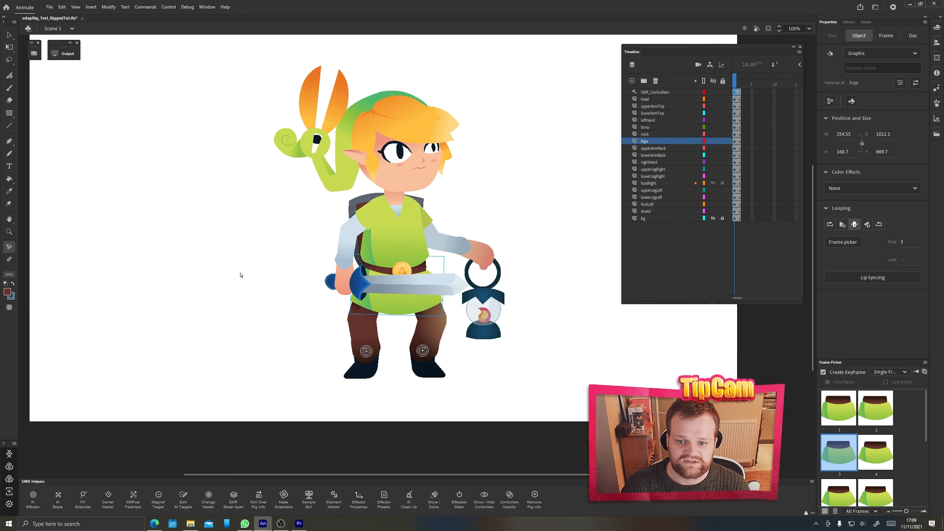
- Raise the hips a little further to a standing pose, set the skirt to frame 1, and deselect the hips
drag(269, 208, 287, 237)
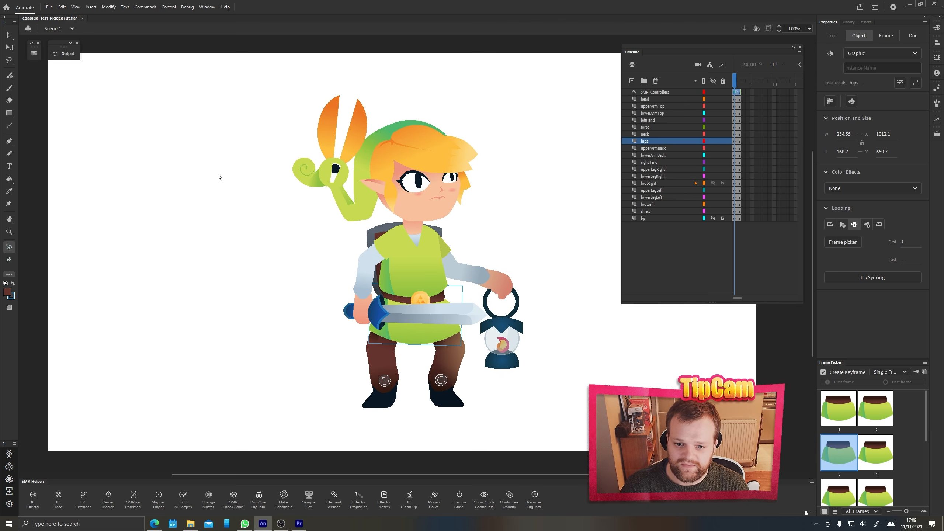
drag(413, 331, 412, 330)
click(417, 334)
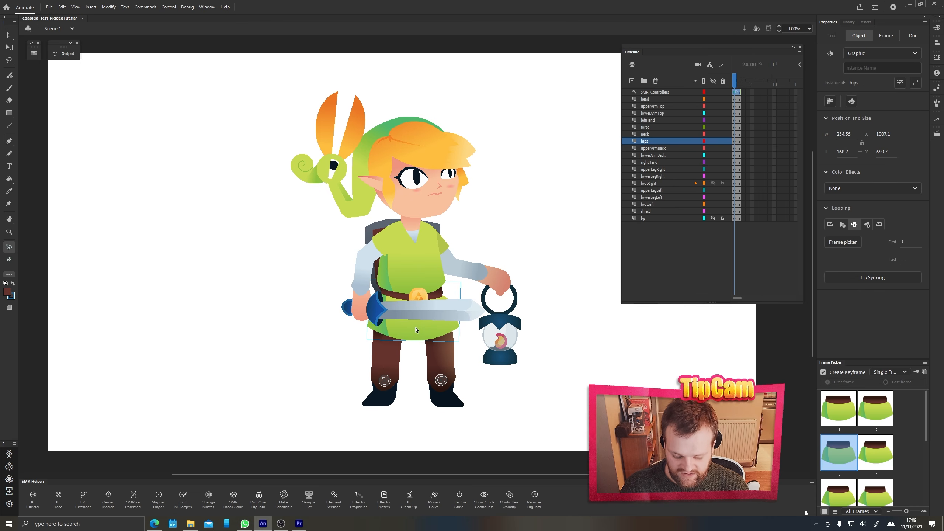
scroll(417, 330, up, 4)
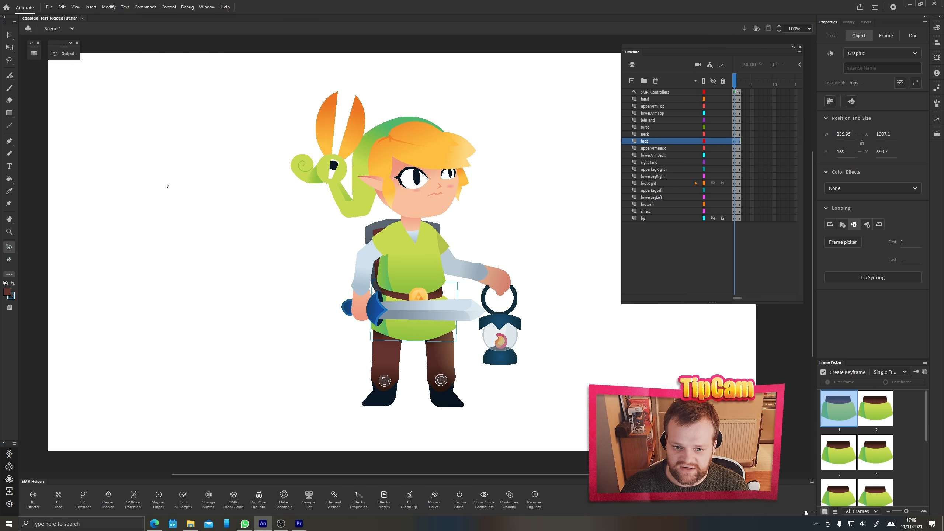
click(8, 35)
click(202, 222)
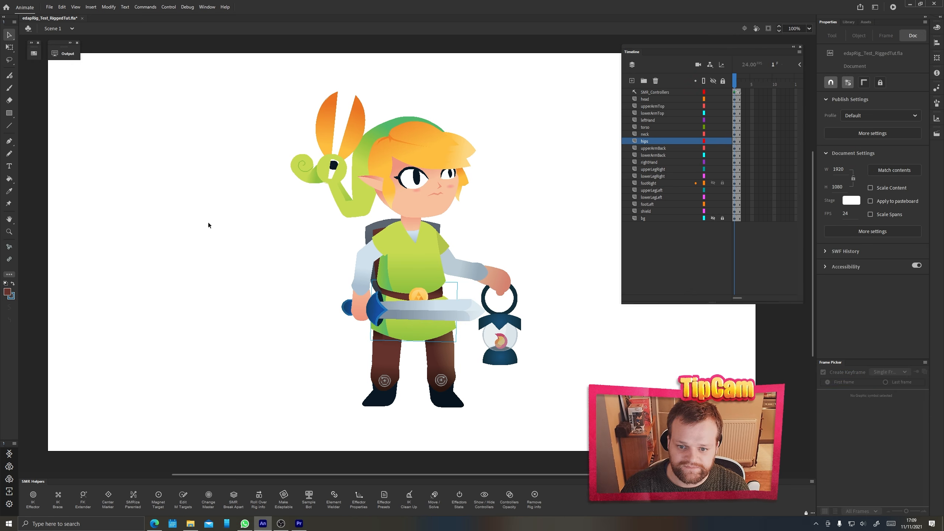
- Open the armLower symbol of the sword-holding arm for editing
drag(241, 239, 224, 252)
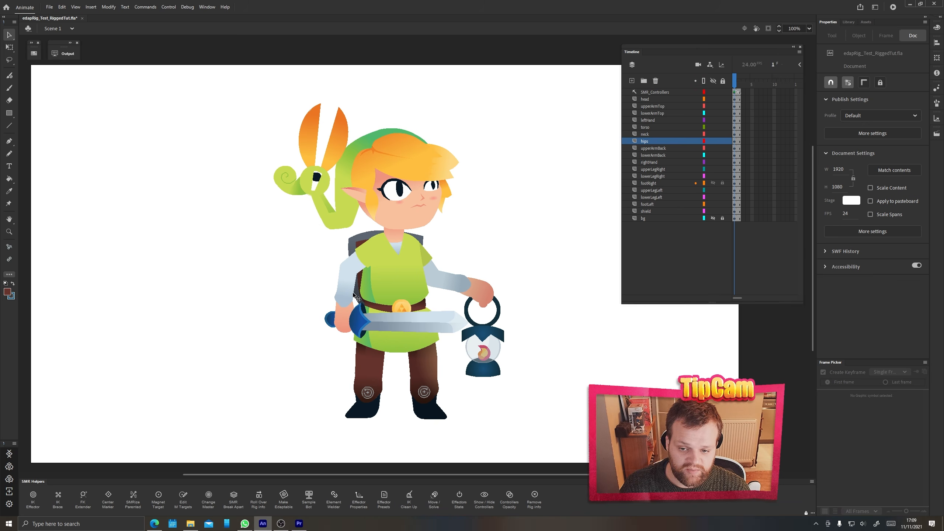
click(351, 312)
click(345, 320)
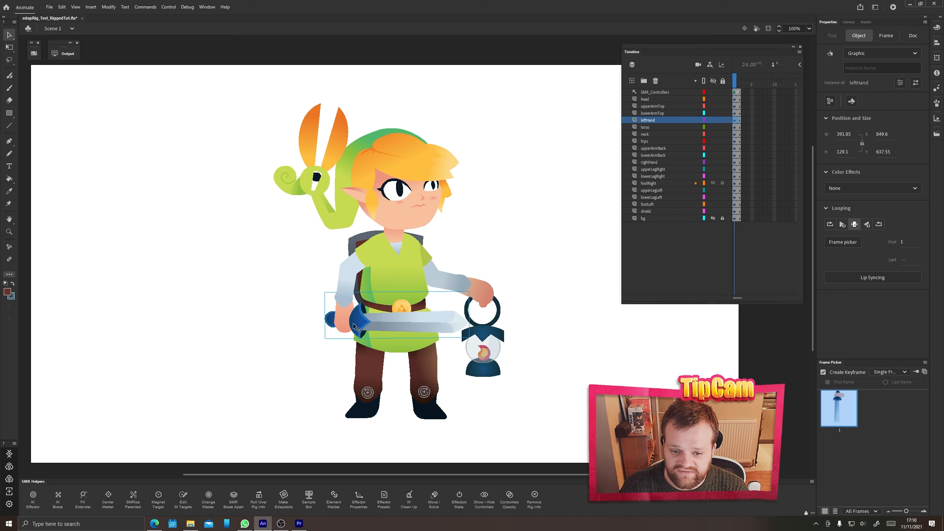
click(479, 338)
double_click(348, 299)
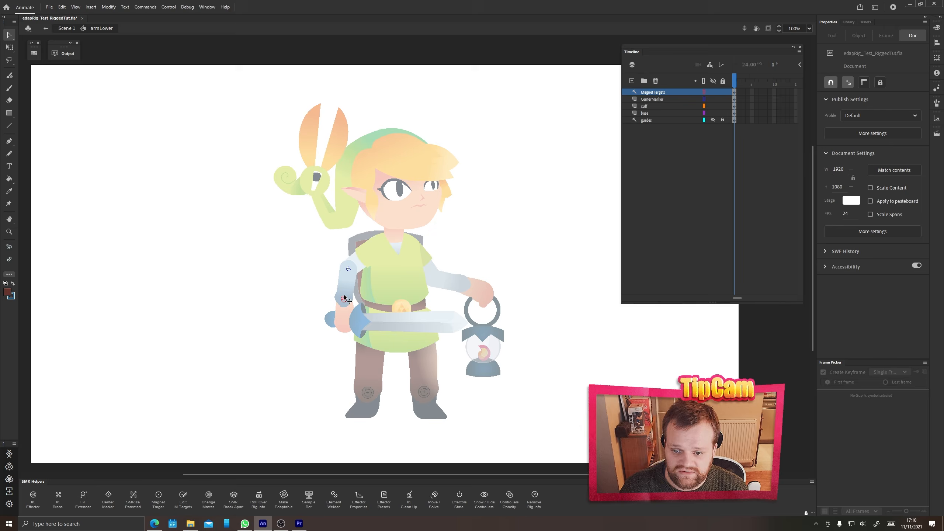
- Examine the overlapping magnet targets at the wrist end of the armLower symbol, and return to the main scene
key(ctrl+equal)
key(ctrl+equal)
drag(260, 378, 421, 263)
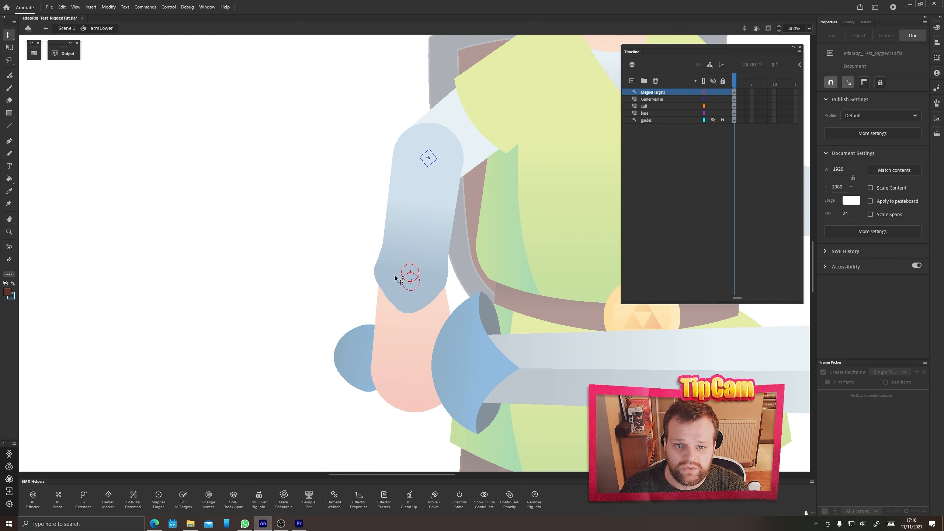
drag(490, 306, 263, 300)
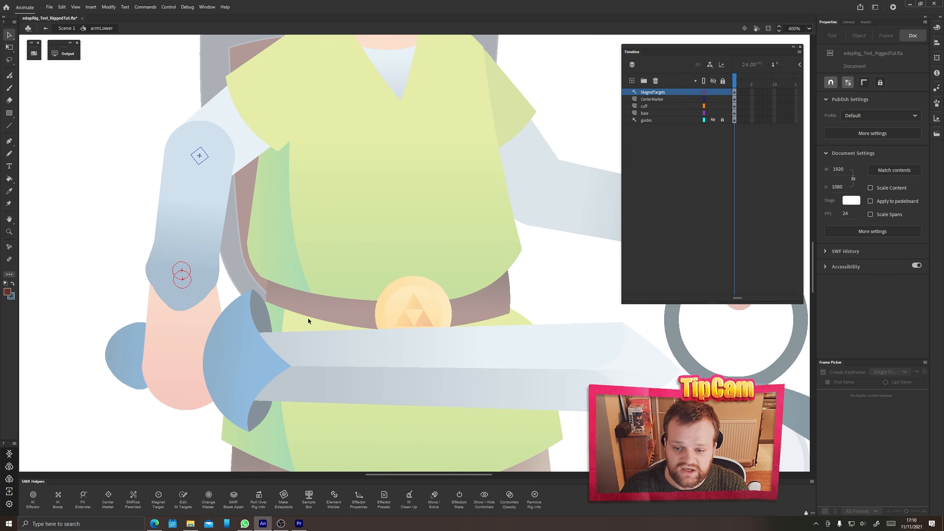
key(ctrl+minus)
drag(552, 332, 468, 328)
drag(381, 331, 454, 332)
double_click(157, 302)
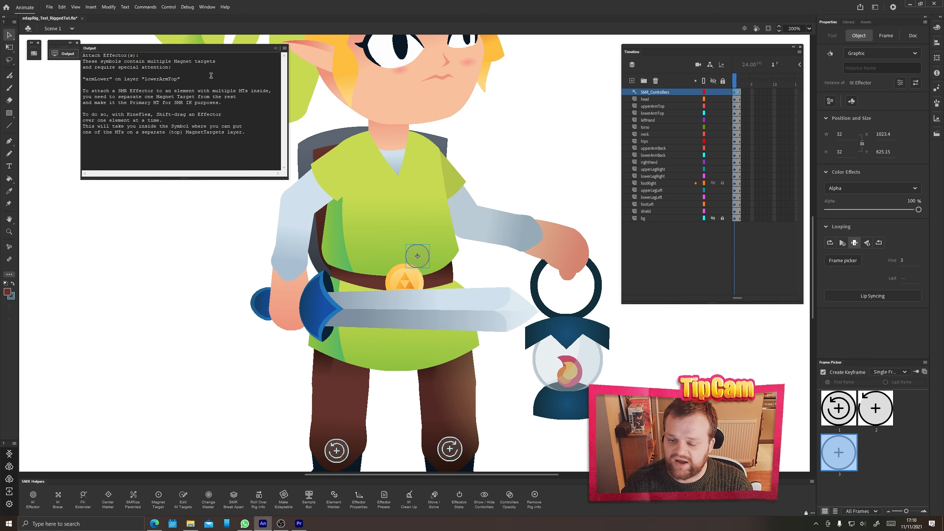
- Collapse the output messages and use KineFlex to place the loose IK effector over the sword arm's armLower, adding a separate MagnetTargets layer inside it
click(58, 55)
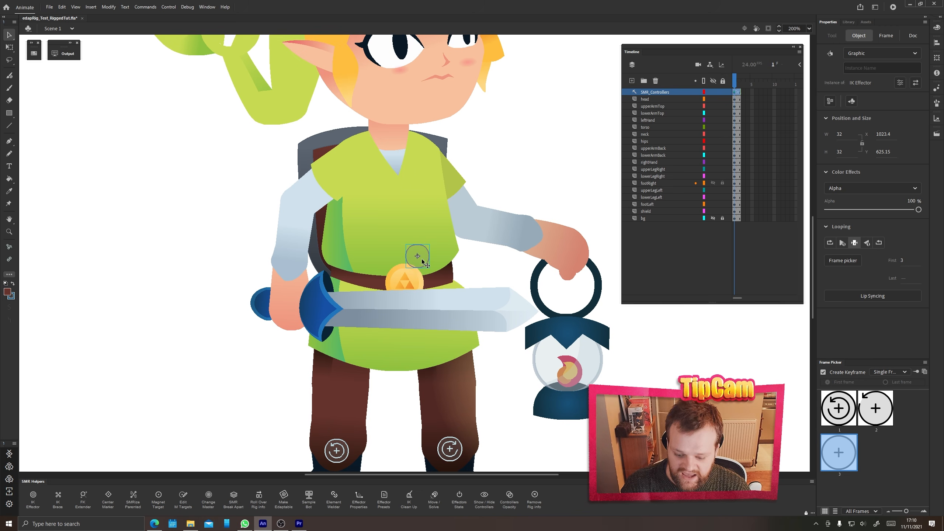
key(m)
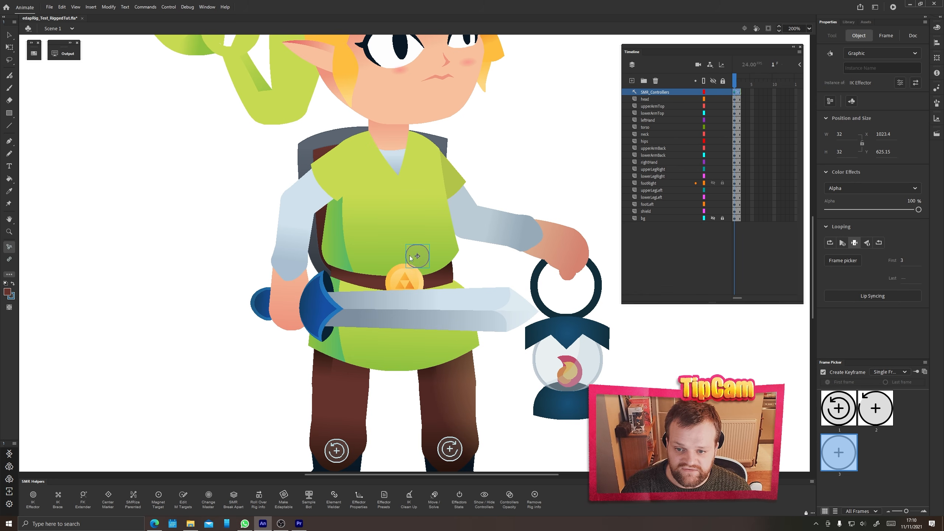
drag(415, 255, 290, 264)
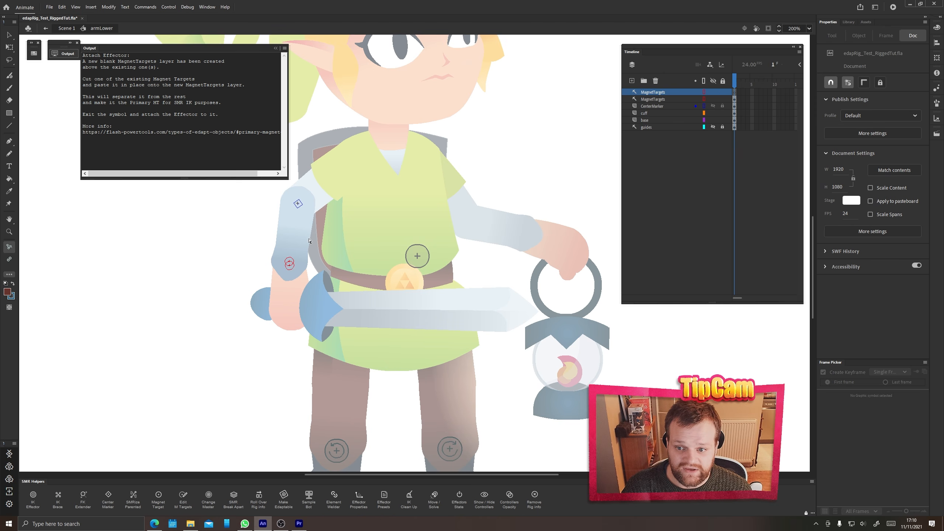
- Select one of the overlapping wrist magnet targets inside armLower with the Selection tool
click(10, 34)
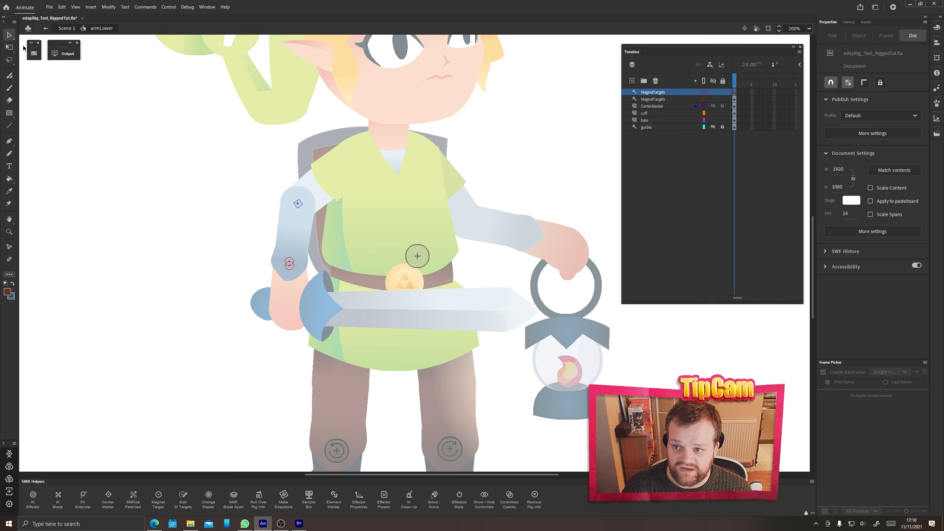
click(292, 260)
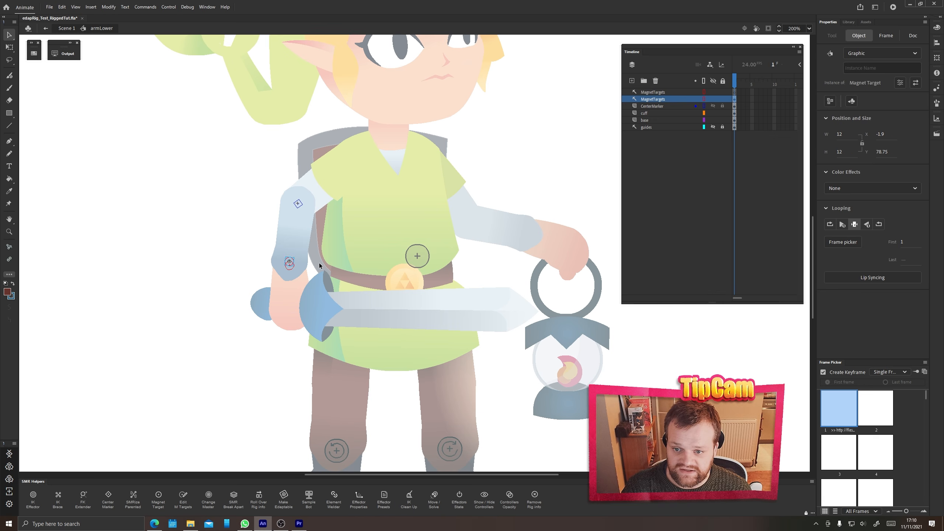
- Paste the cut magnet target in place onto the uppermost MagnetTargets layer of the armLower symbol and return to the main scene
click(735, 92)
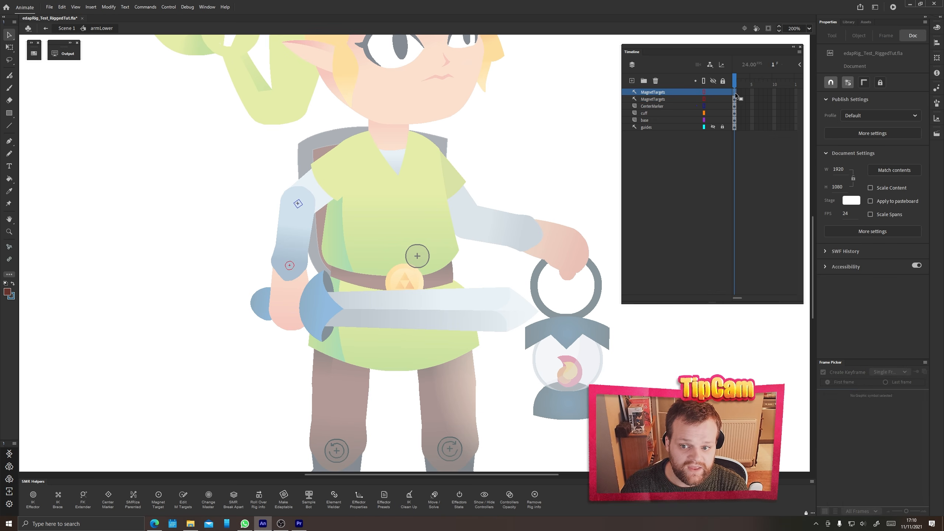
key(ctrl+shift+v)
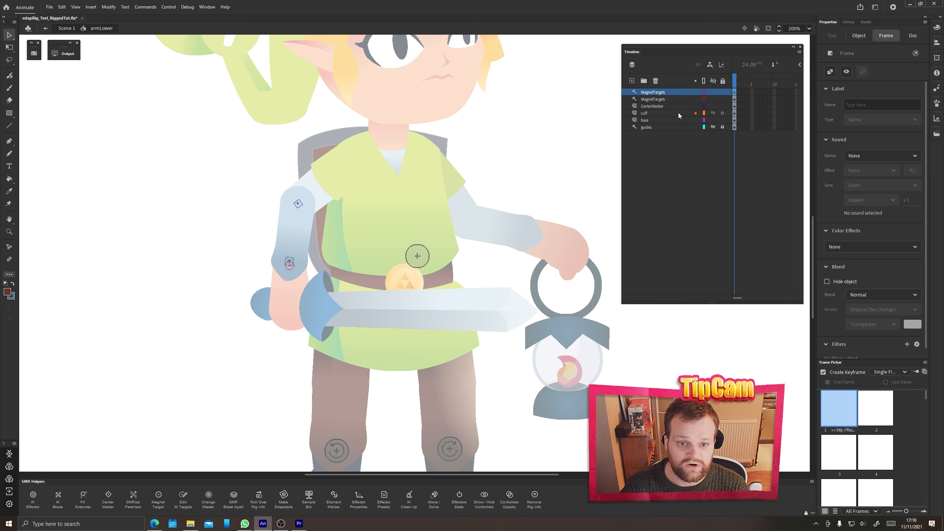
double_click(180, 242)
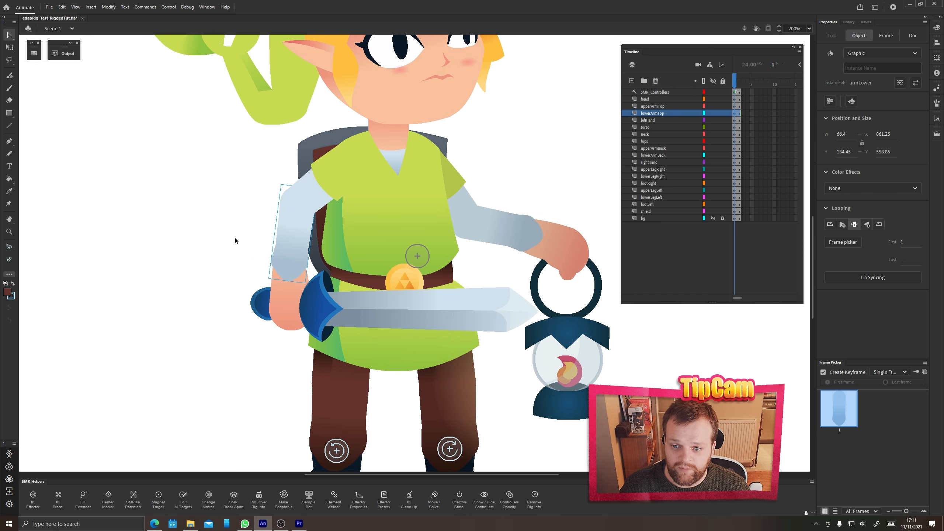
- Place the loose IK effector on the sword arm's wrist and swing the arm outward with it
drag(417, 257, 289, 260)
key(m)
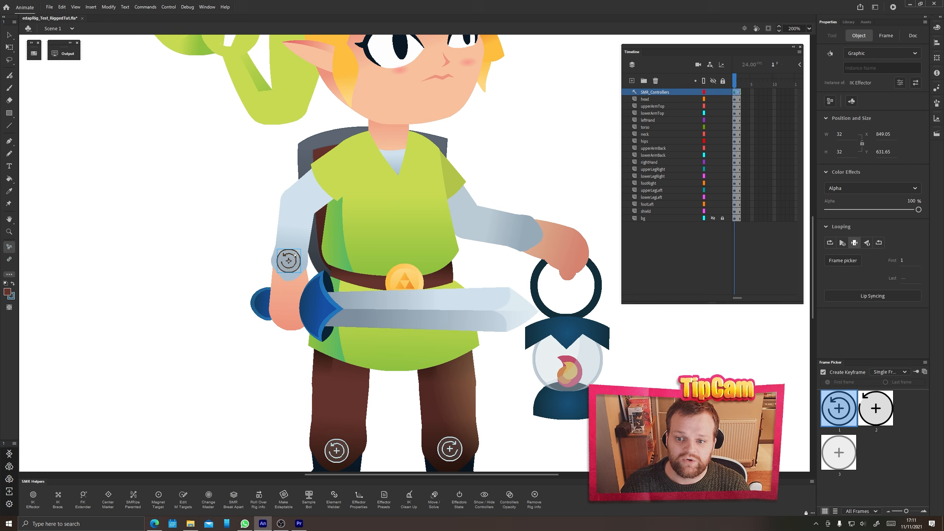
drag(285, 246, 265, 239)
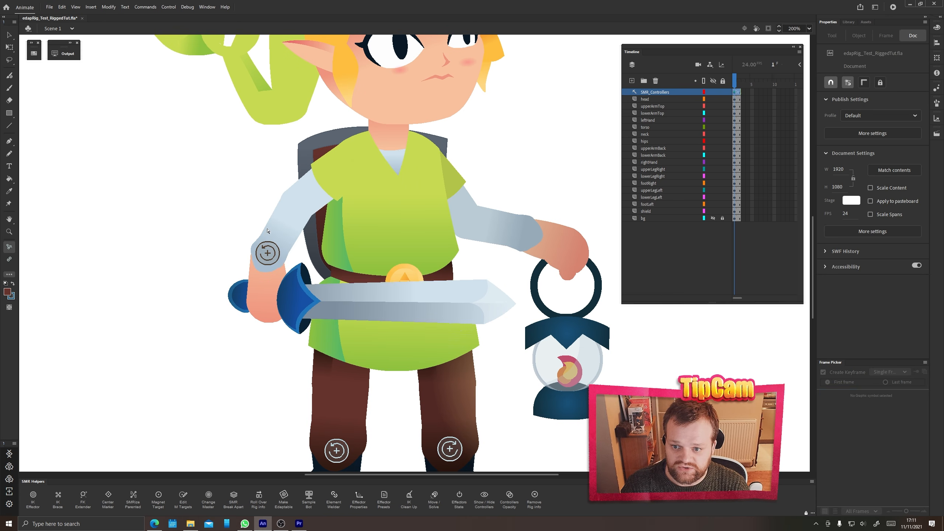
- Rotate the sword hand so the blade points downward, and readjust the sword arm's bend with its wrist effector
click(251, 276)
key(ctrl+z)
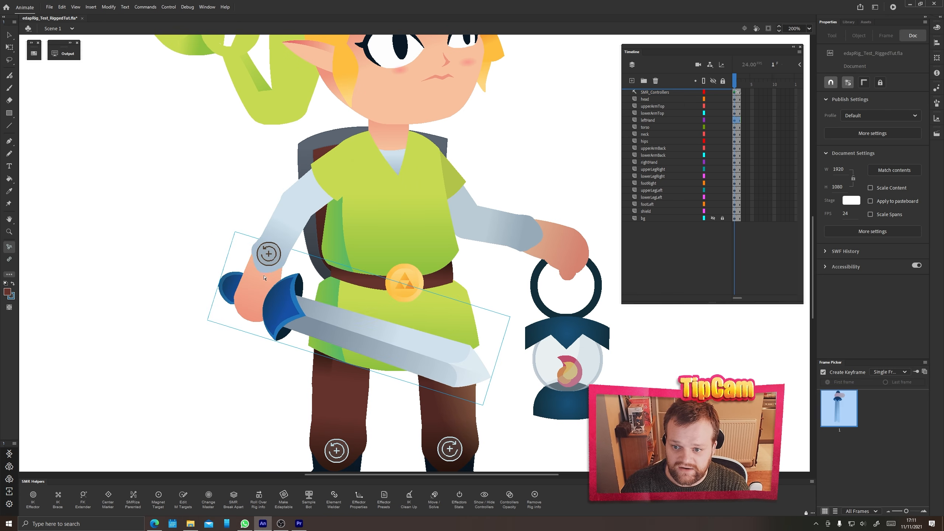
click(268, 254)
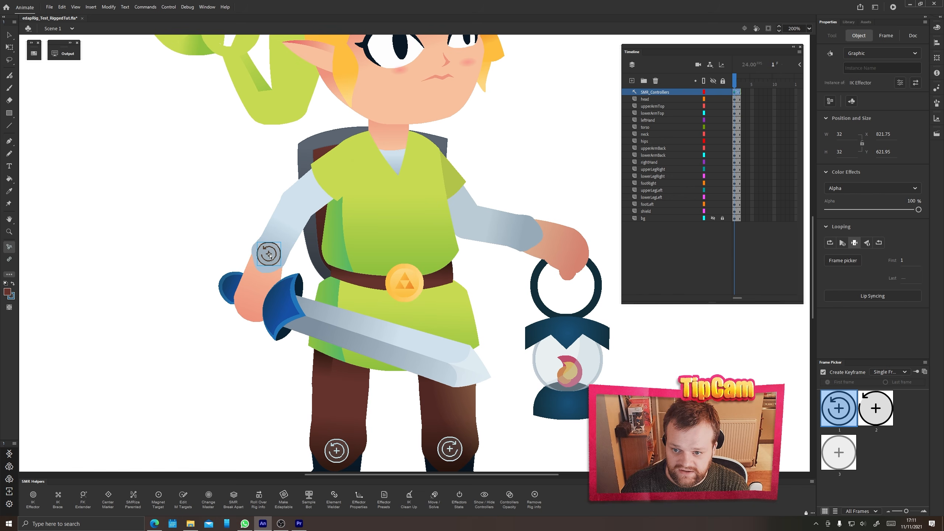
mouse_move(269, 254)
mouse_down()
mouse_move(253, 232)
mouse_move(274, 185)
mouse_move(312, 185)
mouse_move(238, 221)
mouse_move(289, 197)
mouse_move(262, 233)
mouse_move(270, 210)
mouse_move(282, 217)
mouse_move(290, 261)
mouse_move(249, 259)
mouse_move(269, 258)
mouse_up()
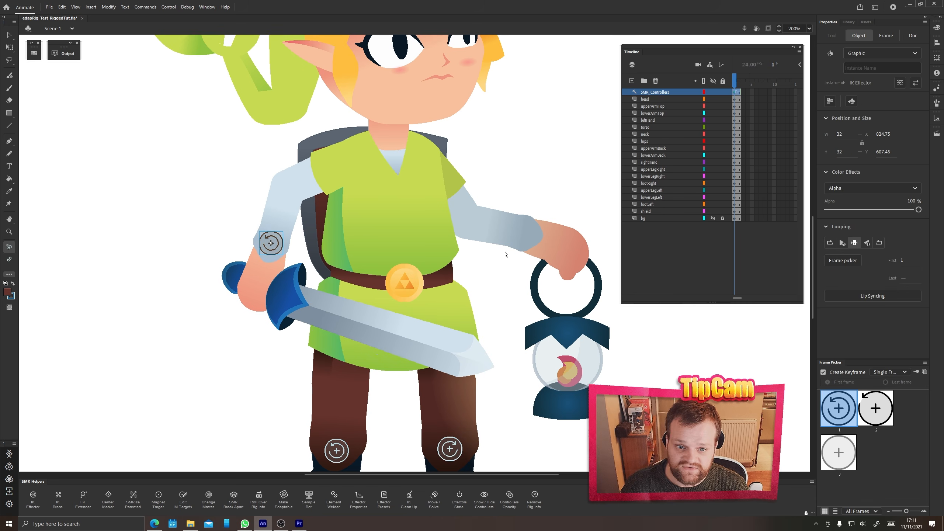
- Add an IK effector to the wrist of the lantern arm's armLower symbol and raise the bent arm with it
click(507, 242)
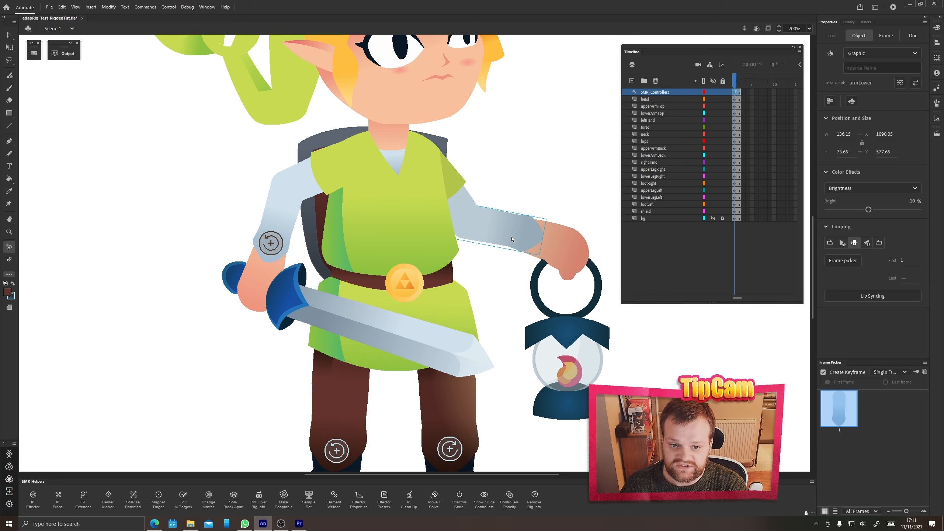
key(ctrl+i)
drag(523, 233, 516, 187)
key(ctrl+minus)
key(ctrl+minus)
key(ctrl+equal)
drag(366, 236, 420, 220)
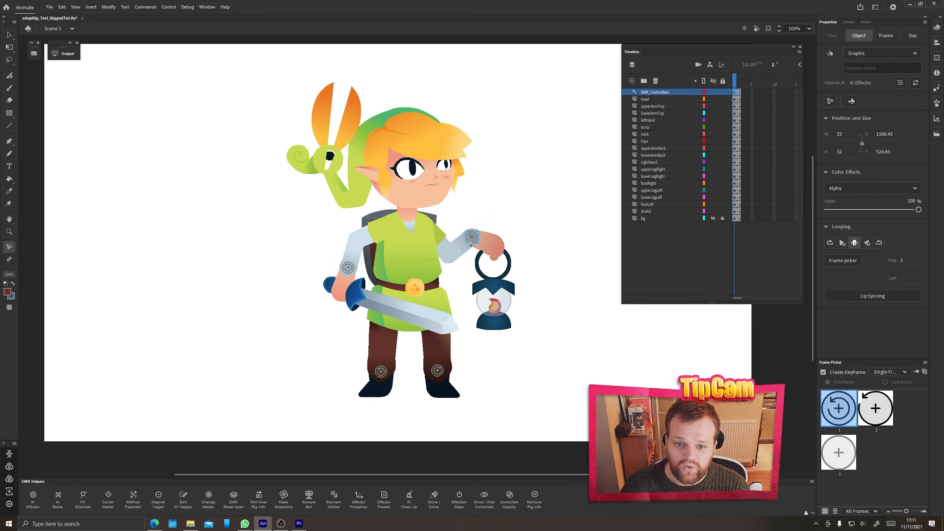
drag(471, 241, 475, 230)
click(434, 299)
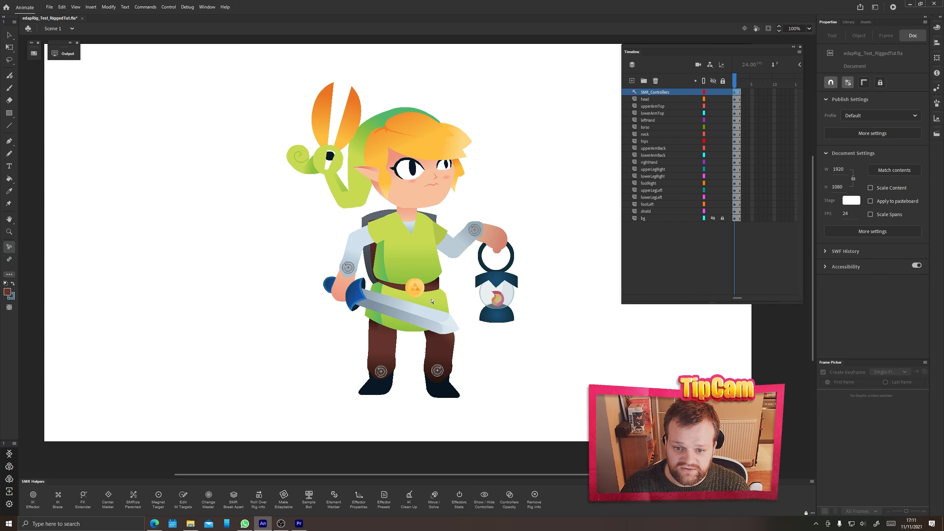
- Try to tilt the head by rotating the neck directly beneath the chin
mouse_move(431, 298)
mouse_down()
mouse_move(429, 310)
mouse_move(441, 307)
mouse_move(430, 316)
mouse_move(437, 304)
mouse_up()
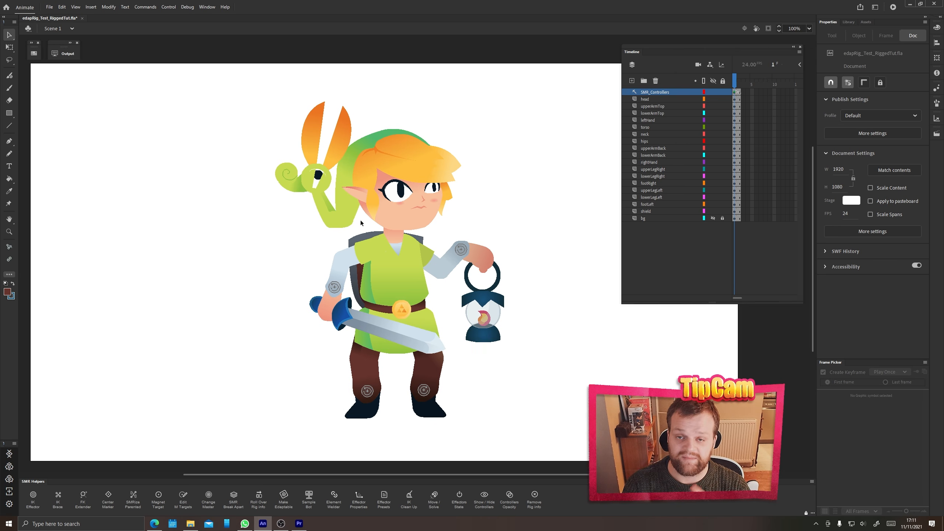
click(390, 233)
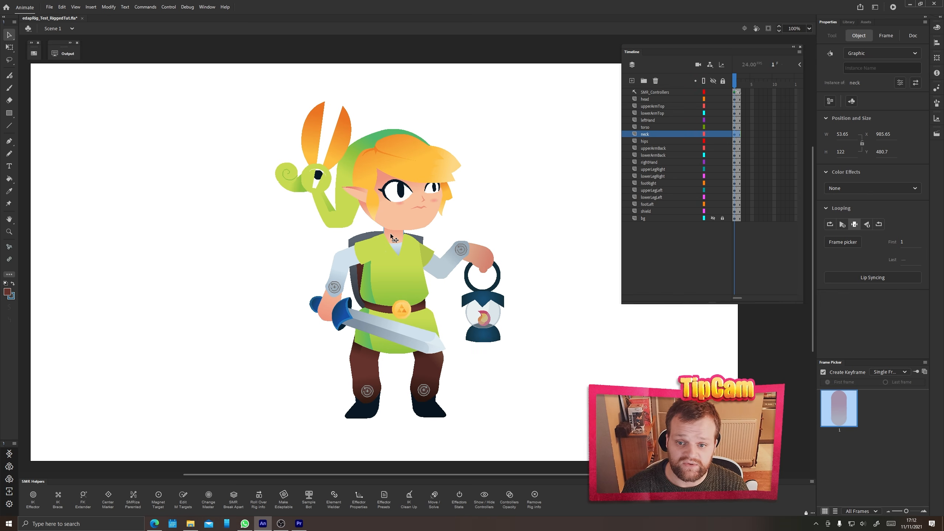
key(m)
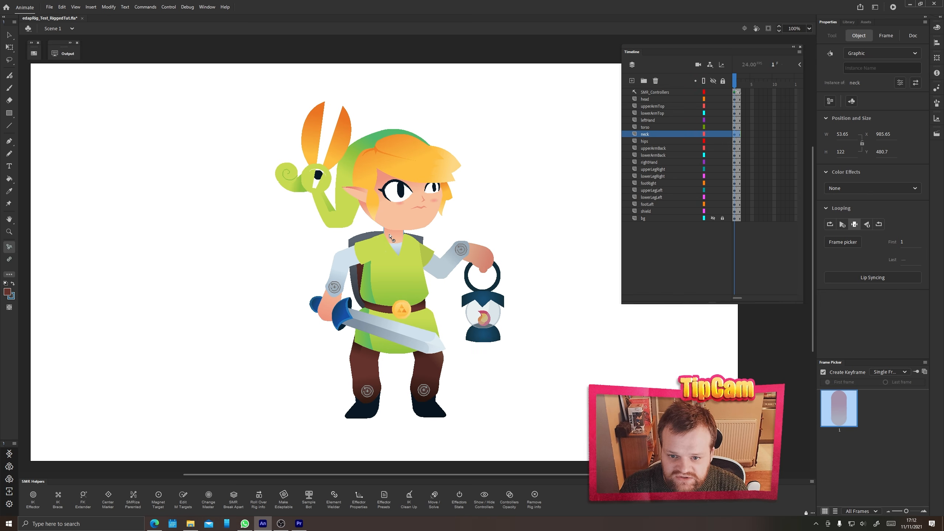
drag(392, 235, 412, 226)
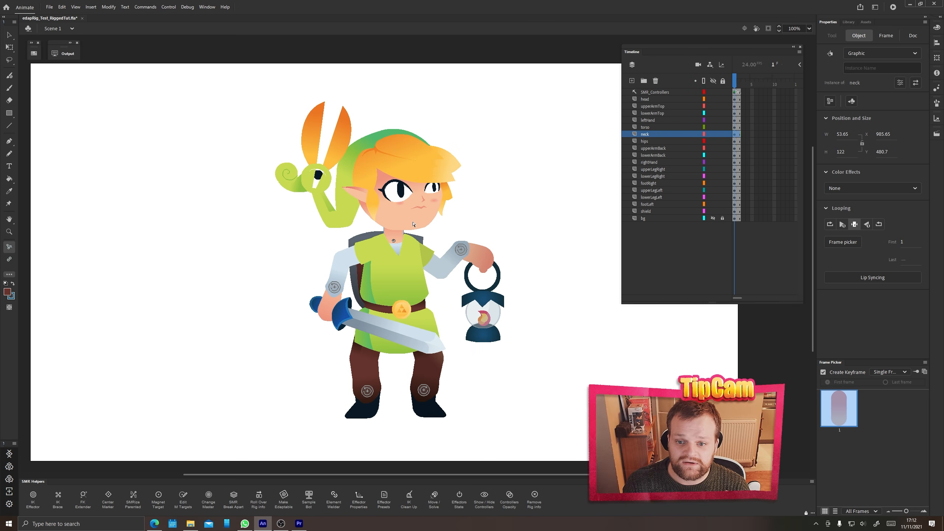
- Open the neck symbol for editing and add an FK Extender to it, accepting both notices
click(5, 36)
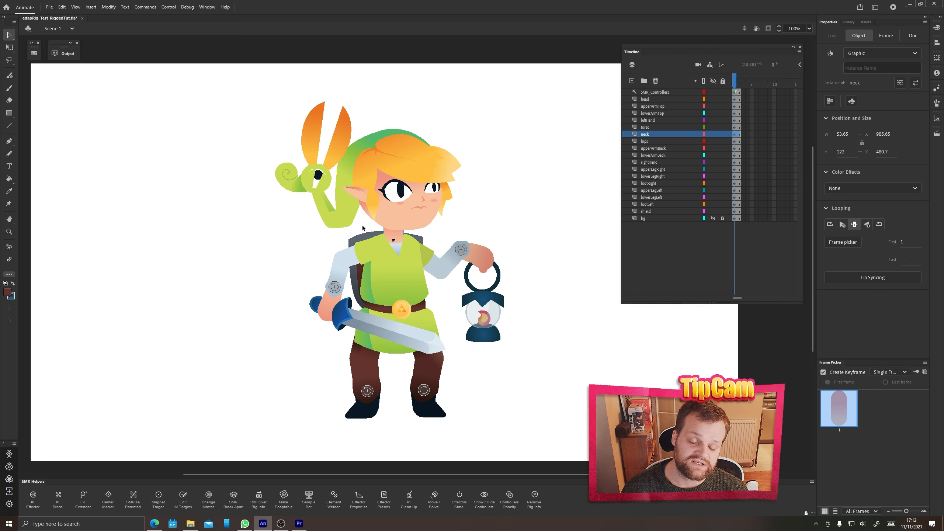
double_click(398, 236)
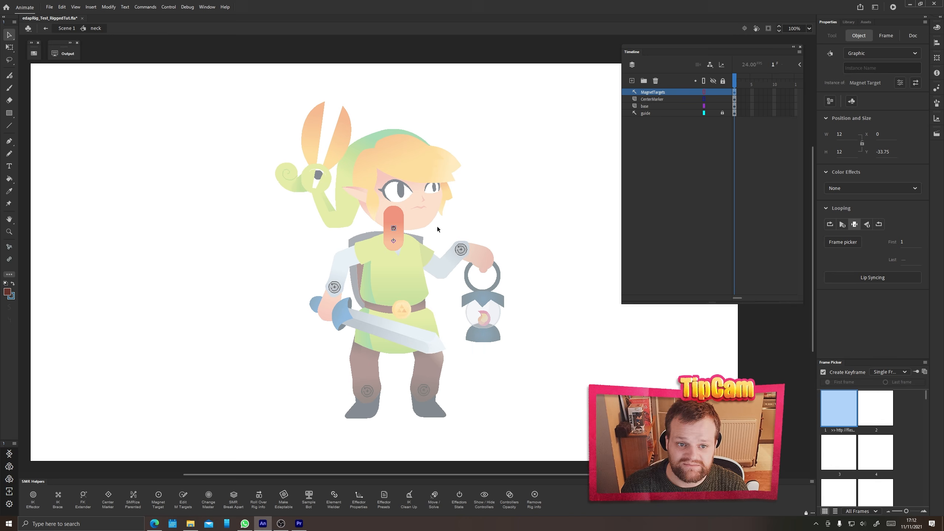
click(83, 498)
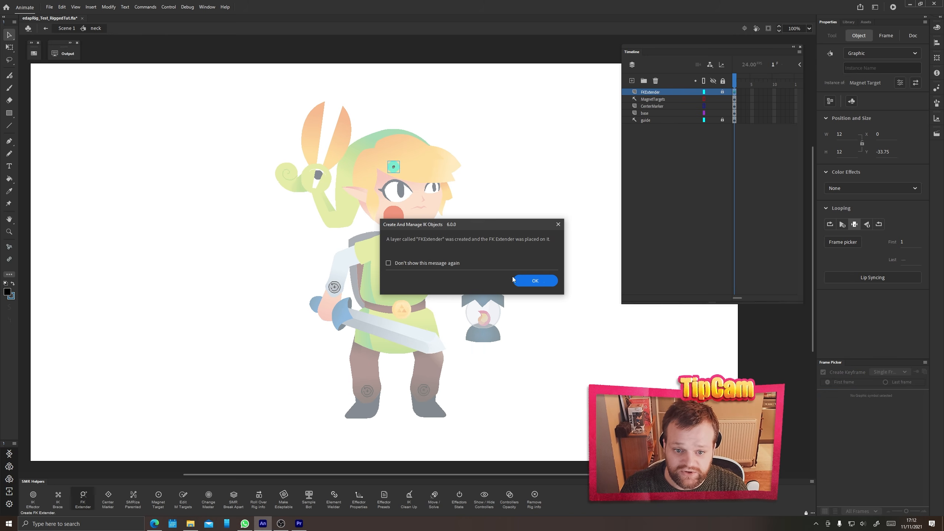
click(535, 281)
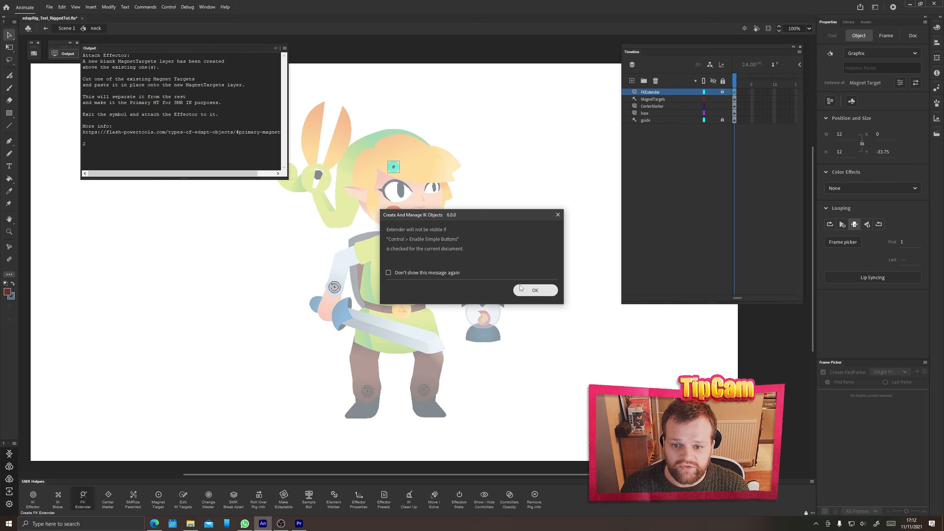
click(534, 291)
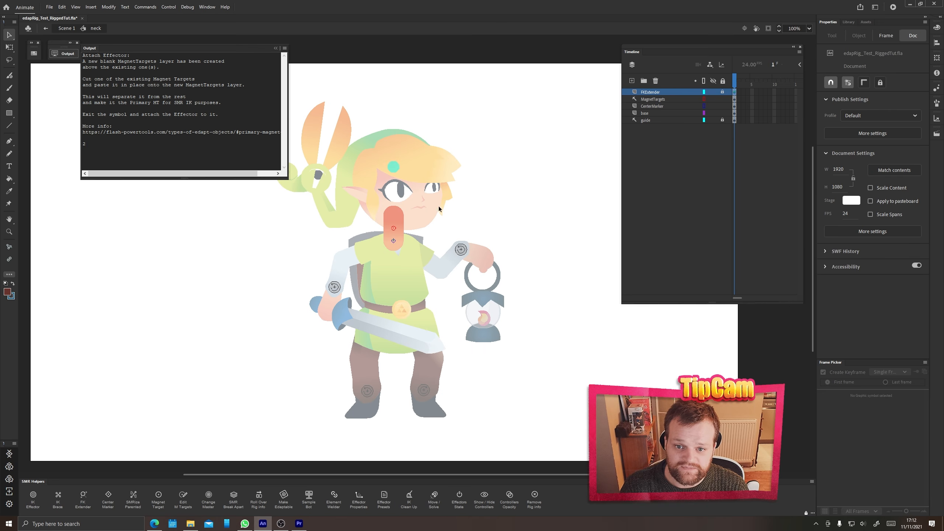
- Unlock the FKExtender layer, move the extender straight up to just above the hat, and return to the main scene
click(393, 168)
click(393, 166)
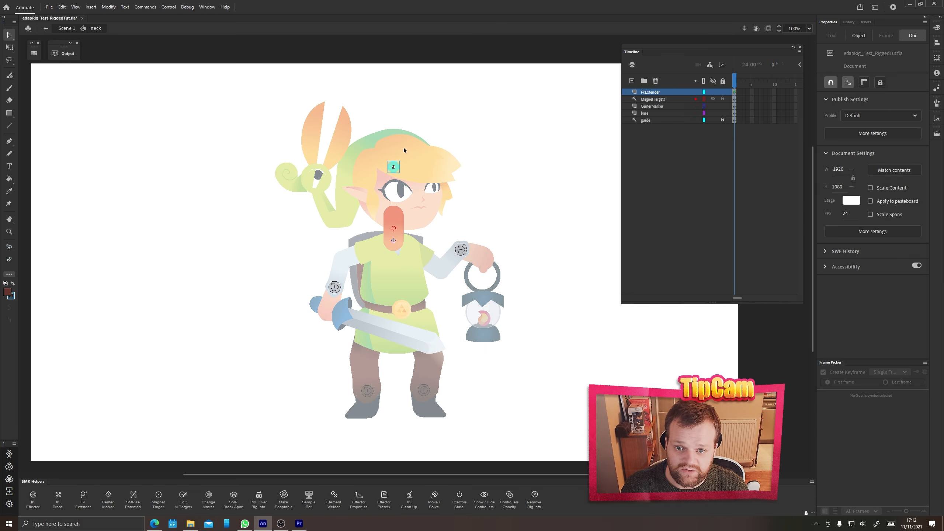
drag(393, 166, 393, 120)
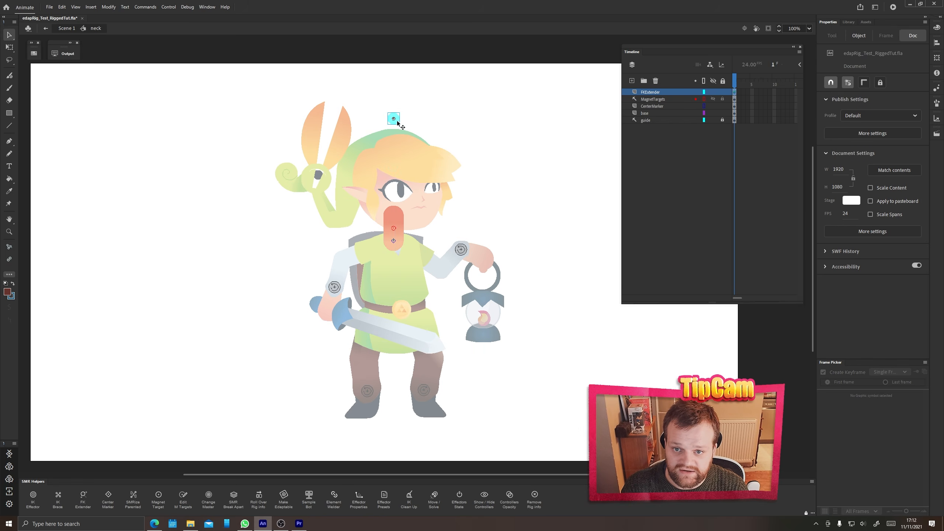
click(264, 161)
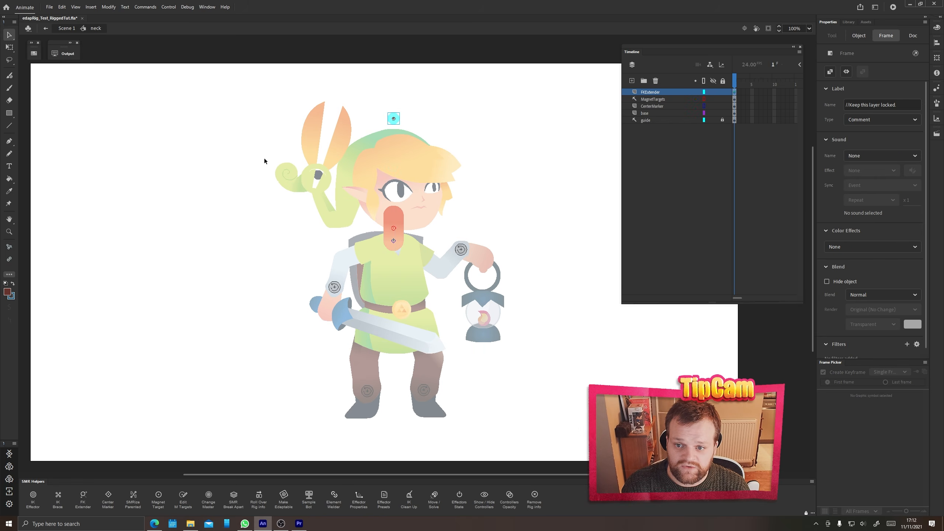
double_click(182, 104)
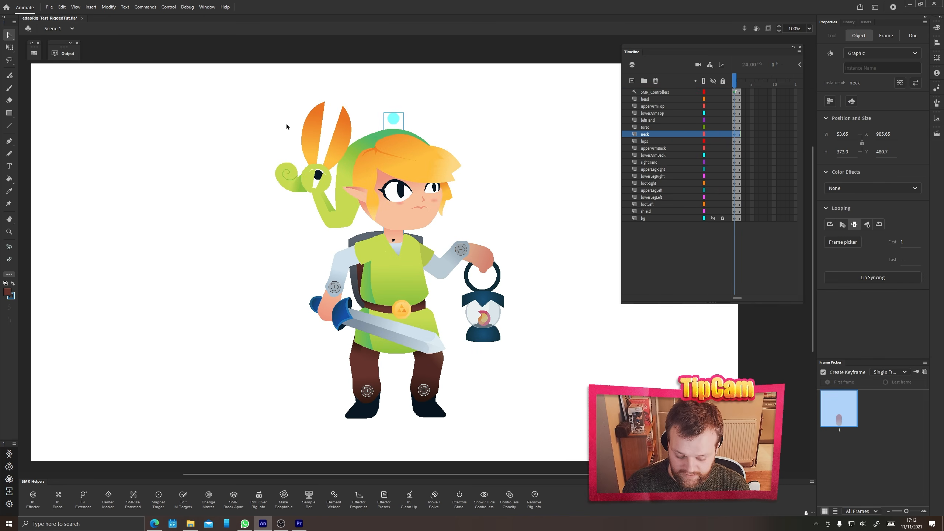
- Rotate the neck and head with the FK extender above the hat, first toward the sword side and back toward the lantern side
key(m)
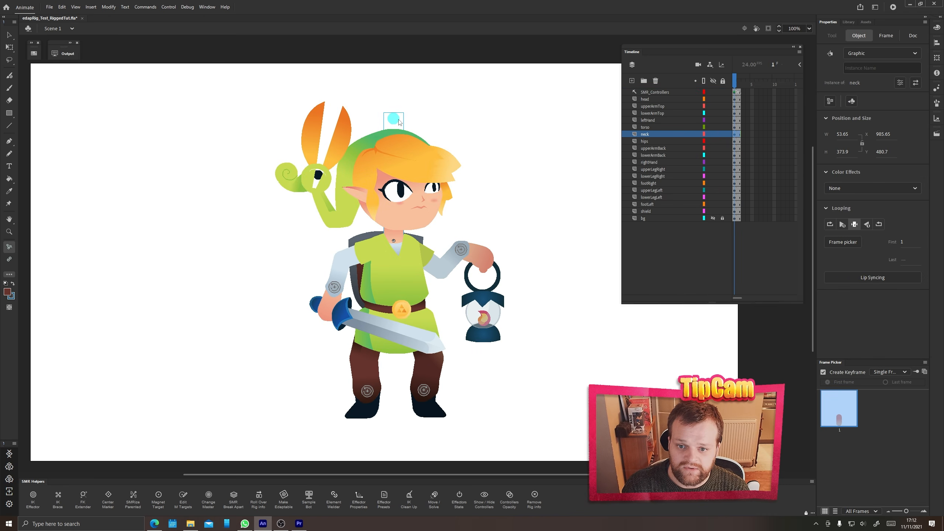
mouse_move(394, 119)
mouse_down()
mouse_move(457, 136)
mouse_move(491, 164)
mouse_move(452, 110)
mouse_move(516, 107)
mouse_move(383, 112)
mouse_up()
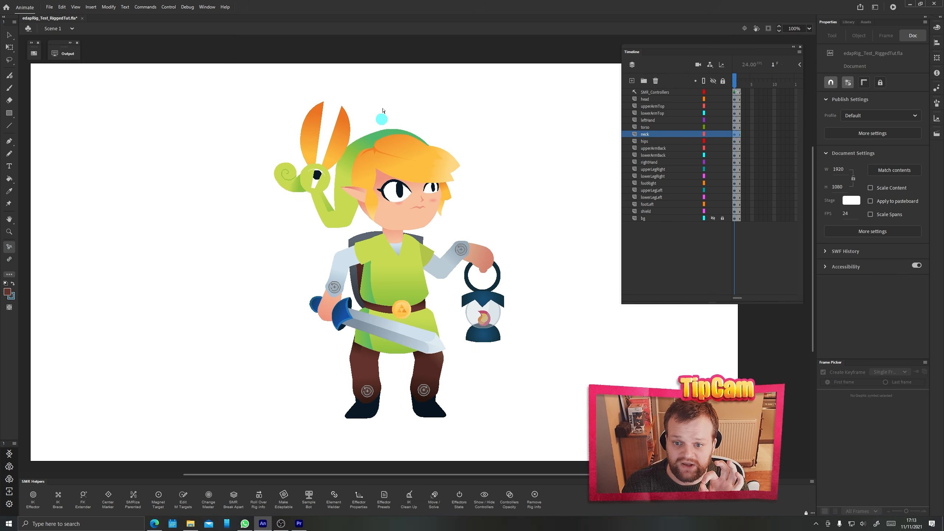
click(382, 111)
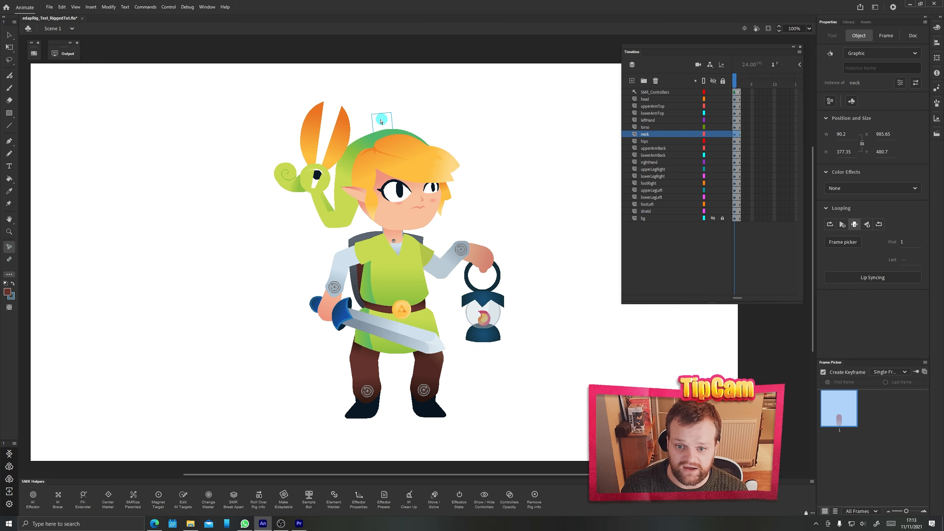
drag(379, 119, 399, 119)
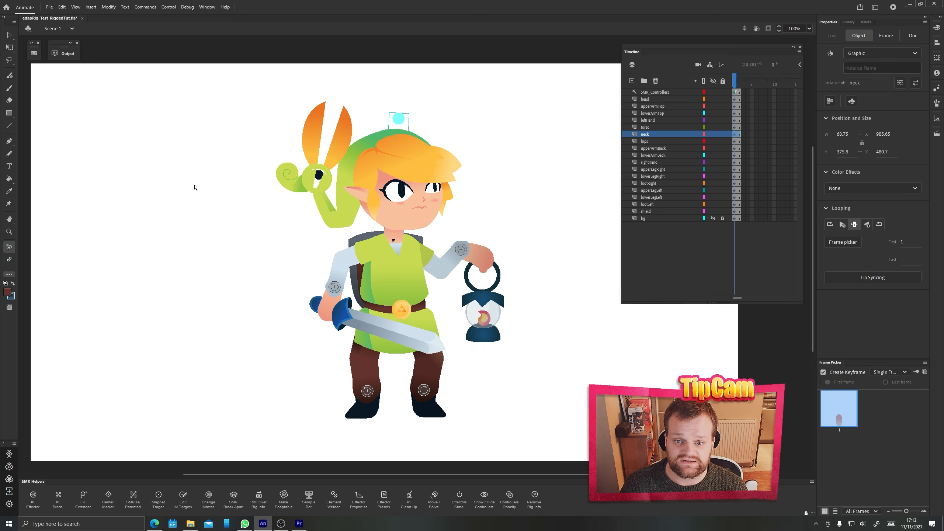
- Adjust the bend of both arms with their wrist effectors and lift the lantern-side foot with its ankle effector
drag(461, 249, 468, 247)
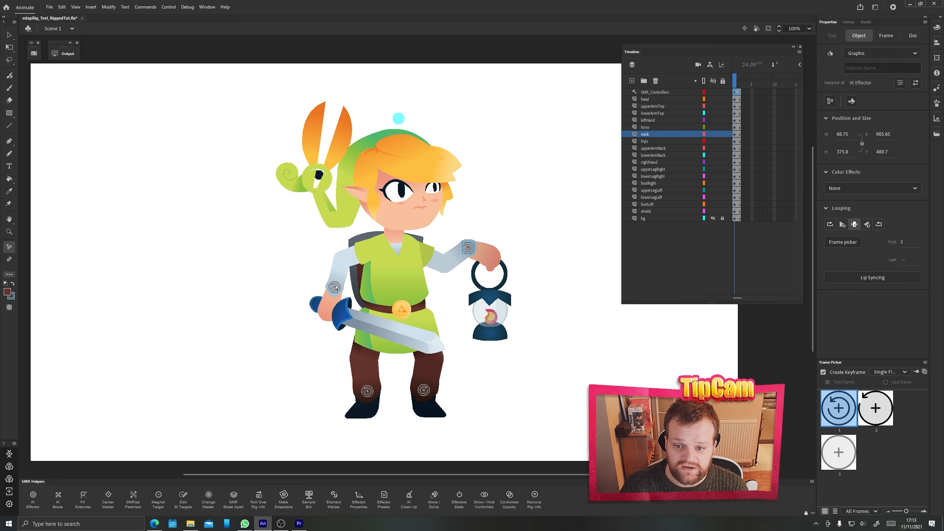
drag(332, 286, 330, 281)
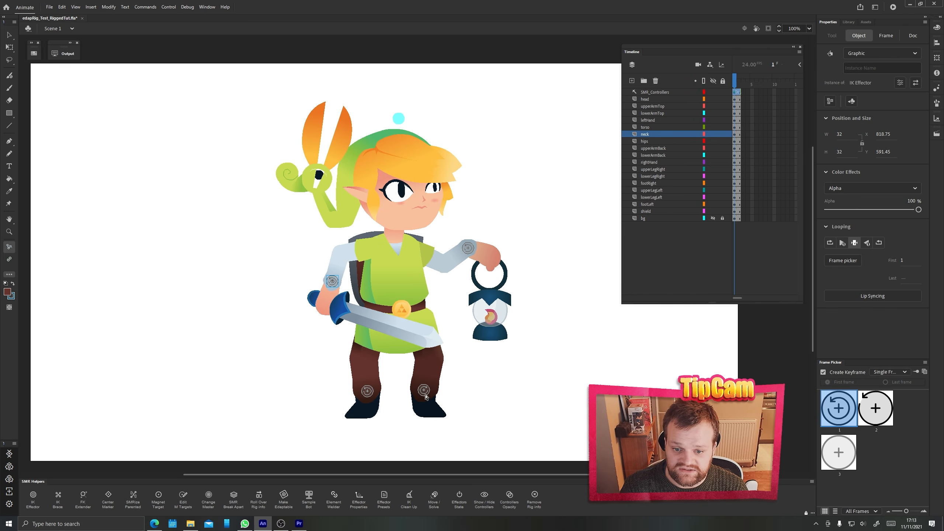
drag(423, 390, 425, 381)
- Tilt the torso and head toward the sword side, using the neck's FK extender for the head, and lower the lantern arm
drag(399, 288, 395, 285)
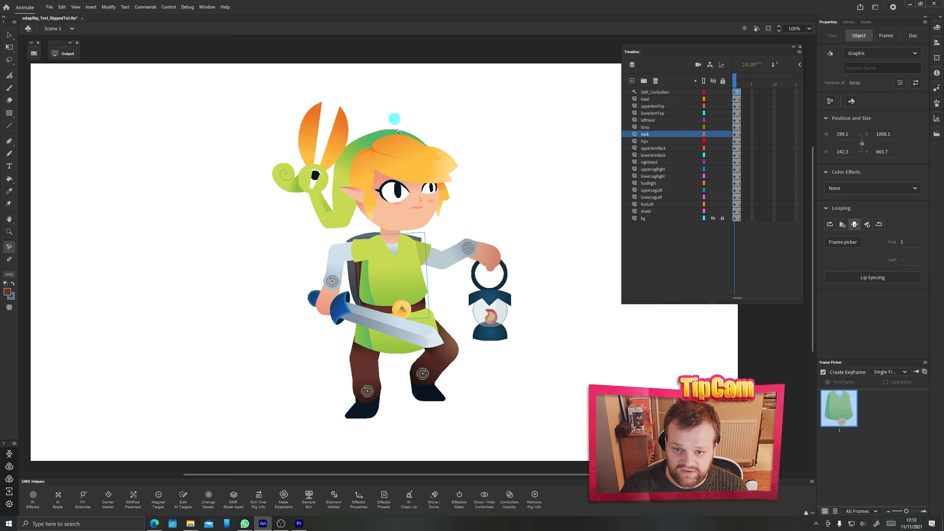
drag(396, 122, 367, 126)
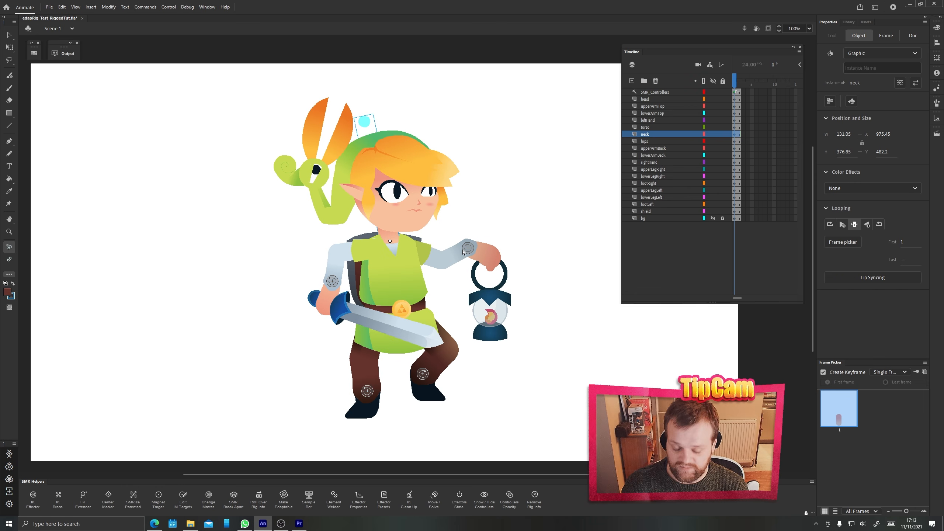
mouse_move(459, 252)
mouse_down()
mouse_move(459, 270)
mouse_move(460, 255)
mouse_move(459, 269)
mouse_move(471, 261)
mouse_move(459, 258)
mouse_up()
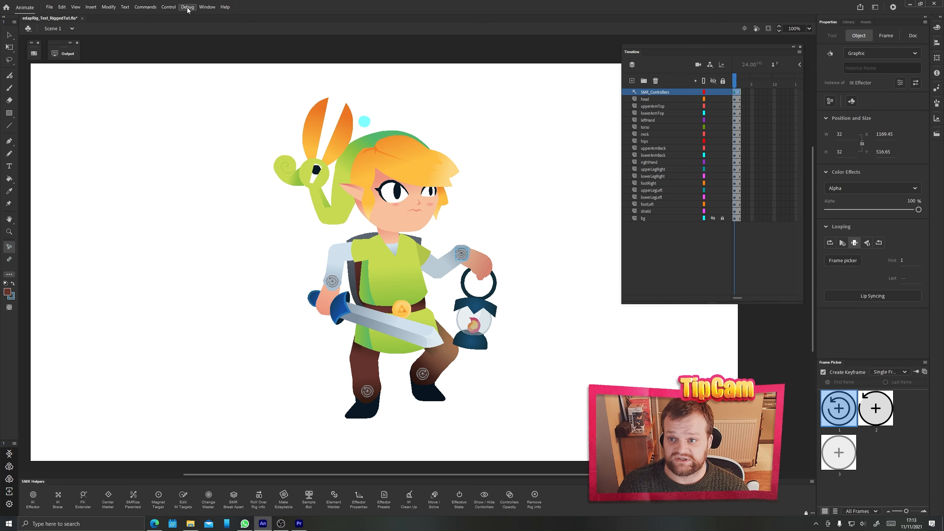
- Open the EDAPT Help window
click(144, 8)
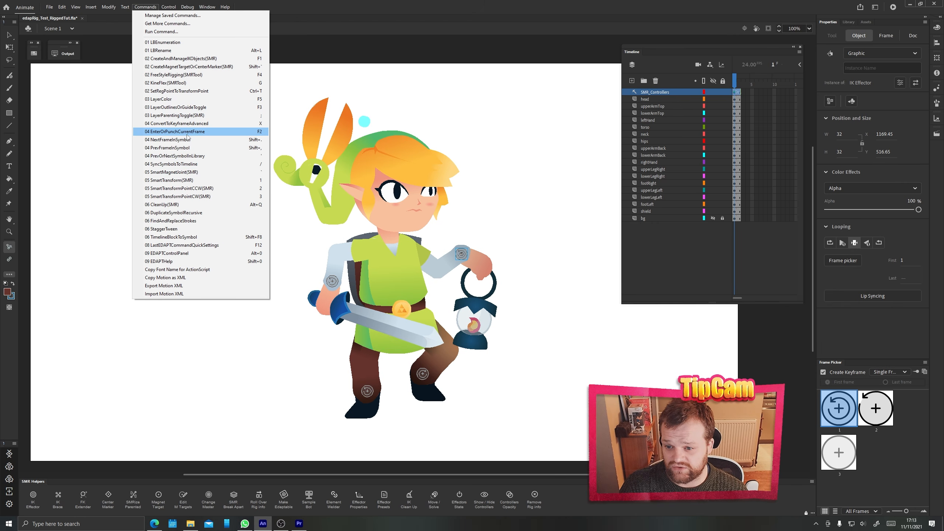
click(192, 262)
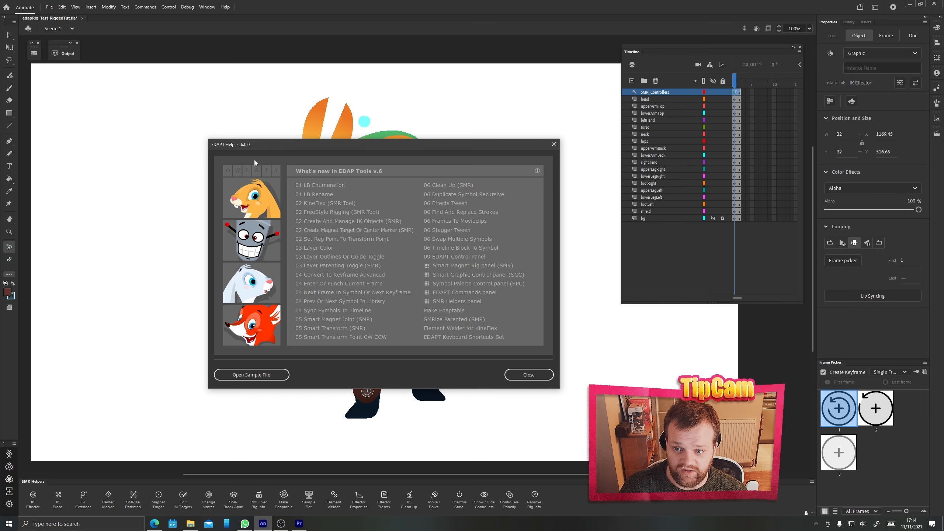
- Review the KineFlex interactive help entries for forward and inverse kinematics and SMR controllers, and close the help window
click(249, 200)
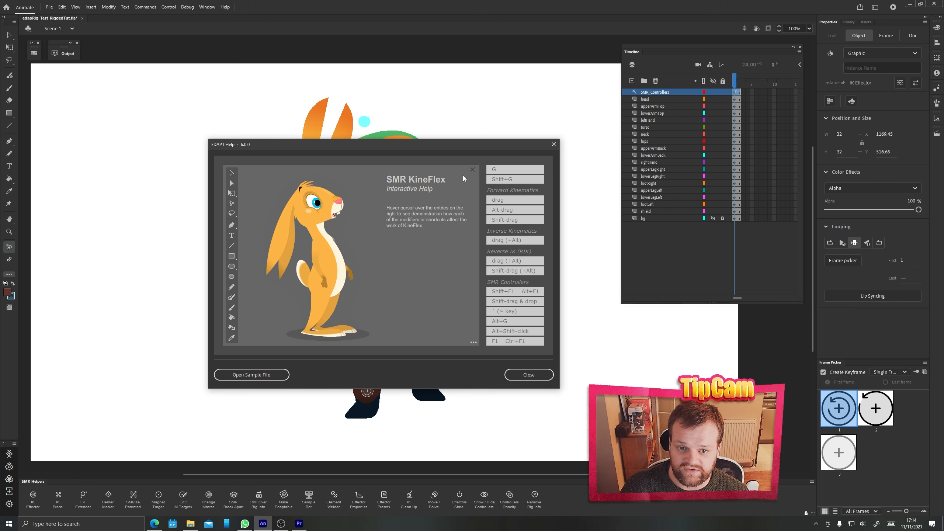
mouse_move(508, 184)
mouse_move(506, 201)
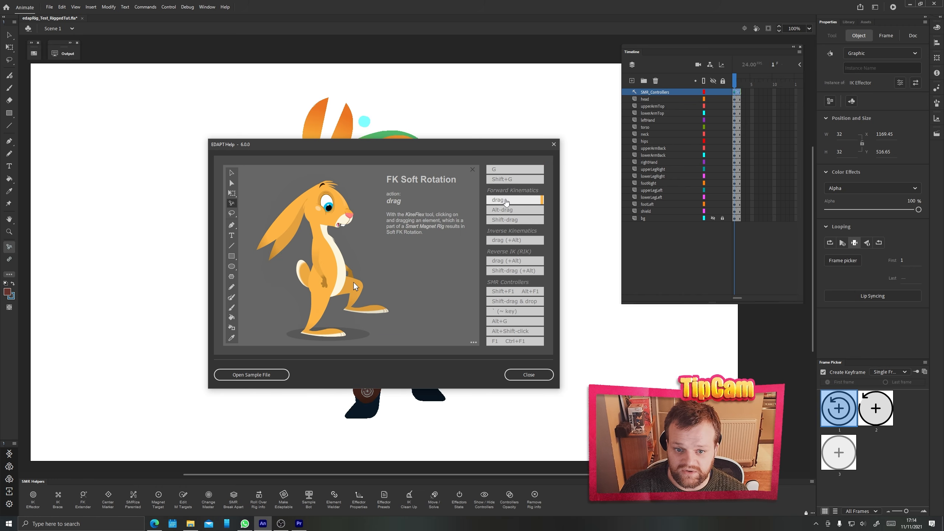
mouse_move(513, 245)
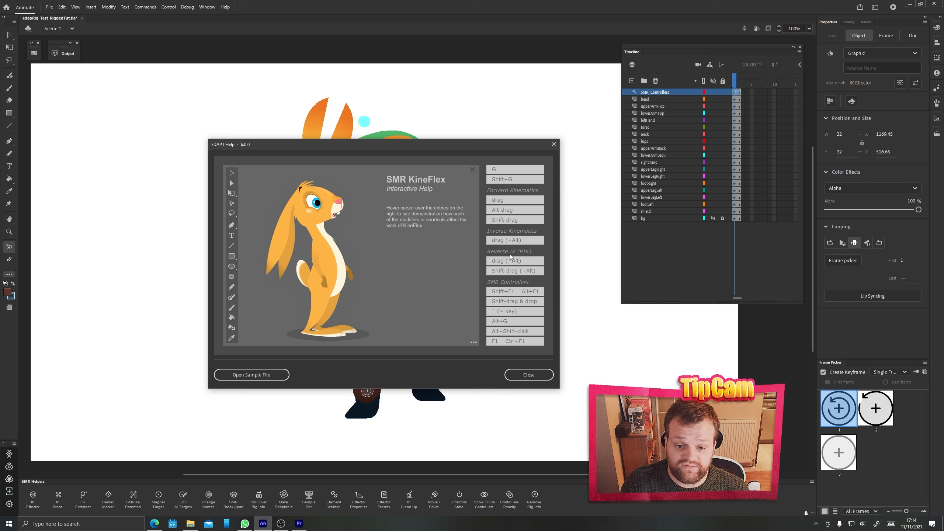
mouse_move(519, 310)
mouse_move(510, 326)
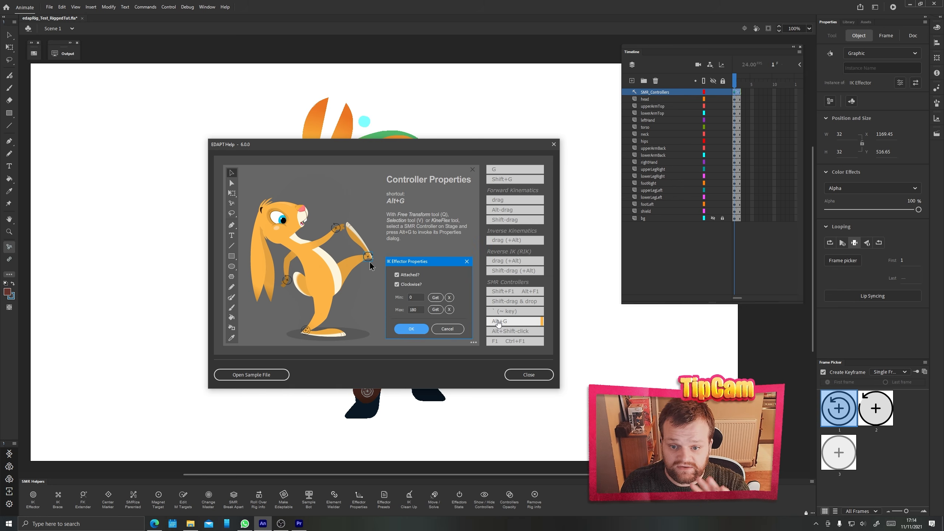
click(527, 375)
- Widen the floating timeline and extend the frames of all layers to frame 24
click(9, 34)
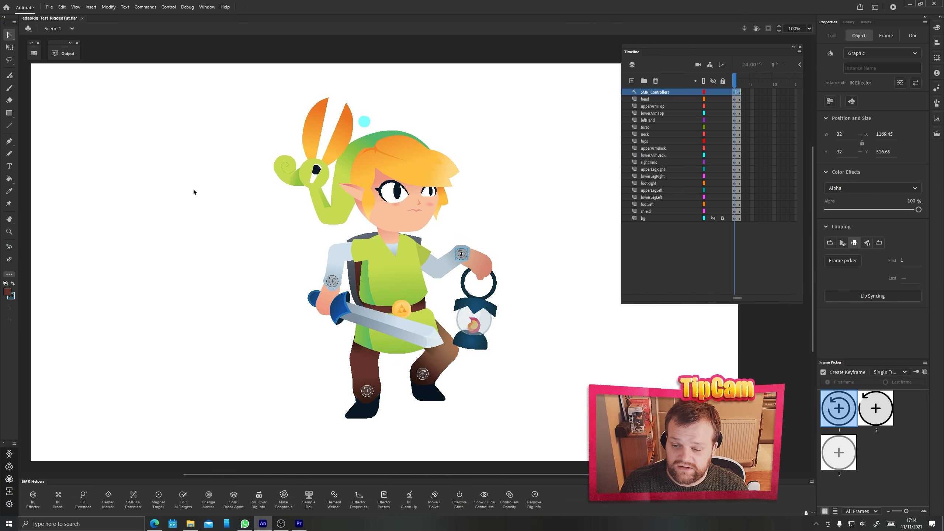
drag(250, 279, 230, 279)
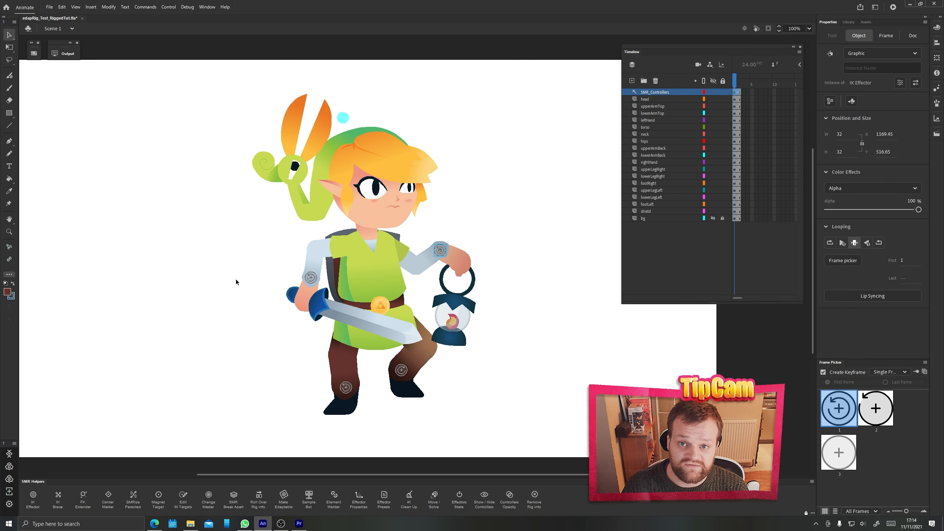
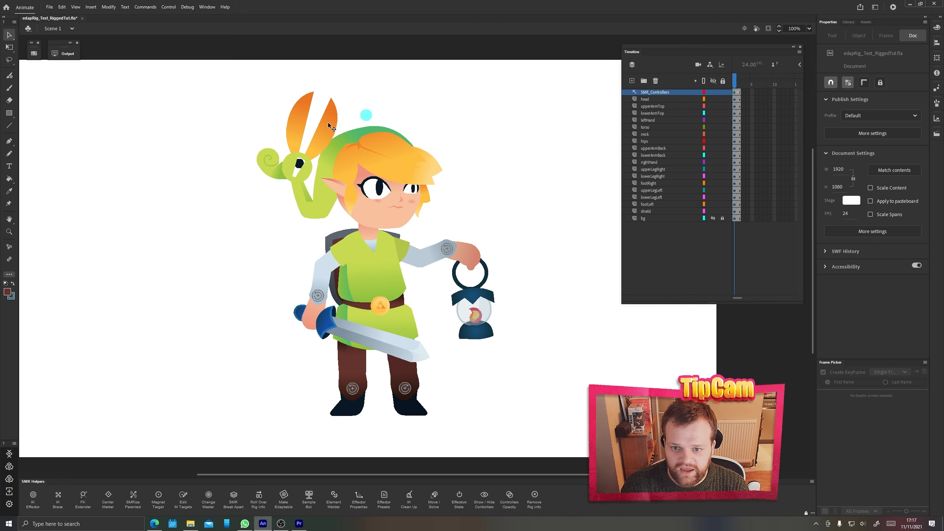
click(646, 133)
drag(677, 50, 643, 73)
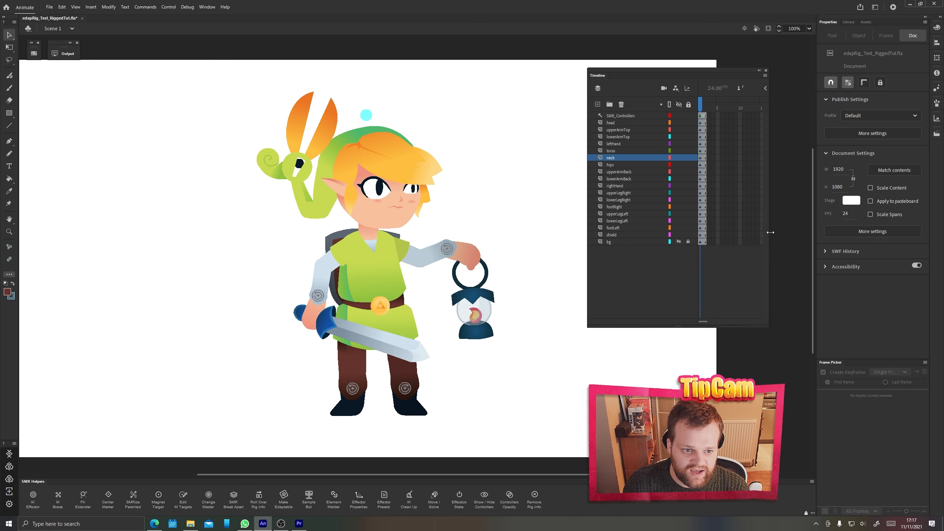
drag(768, 234, 794, 223)
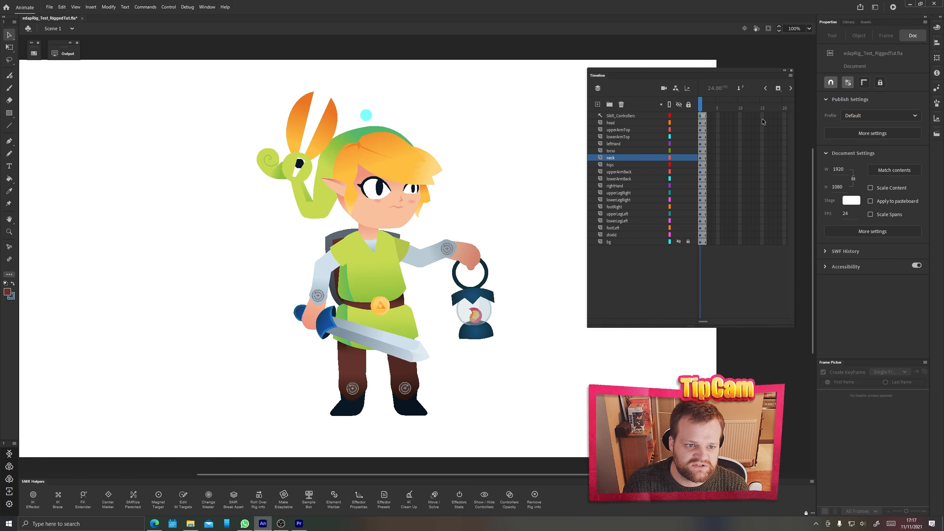
drag(777, 118, 766, 240)
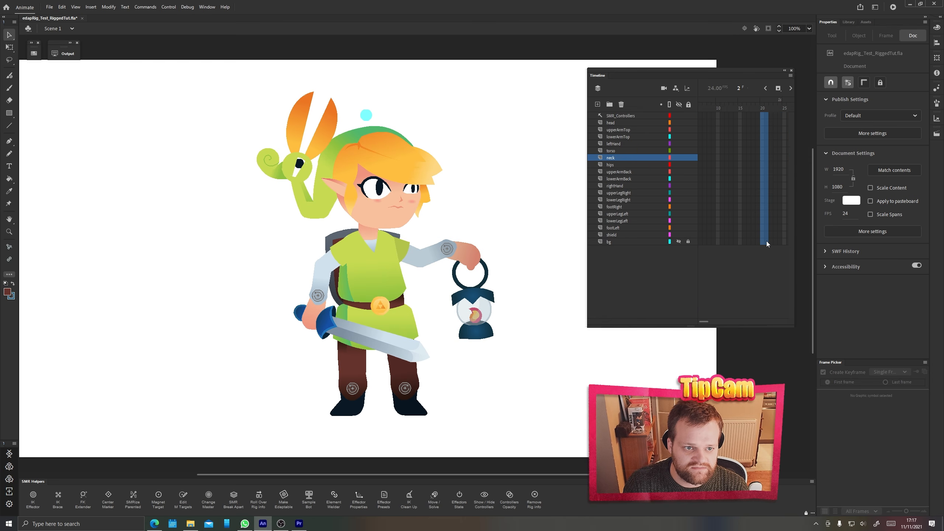
drag(780, 116, 779, 239)
key(F5)
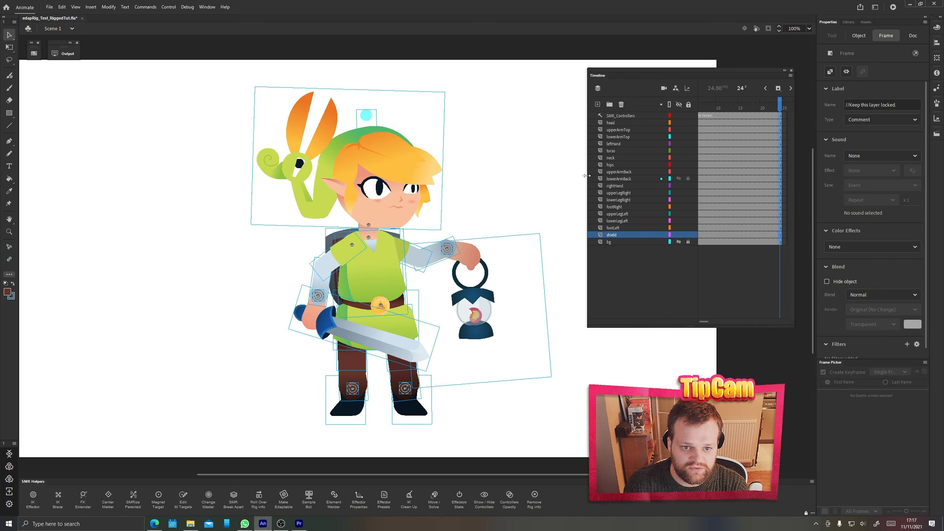
- Add keyframes at frame 24 on every layer from head to shield, resizing the timeline to show the whole span
drag(587, 177, 544, 177)
click(737, 129)
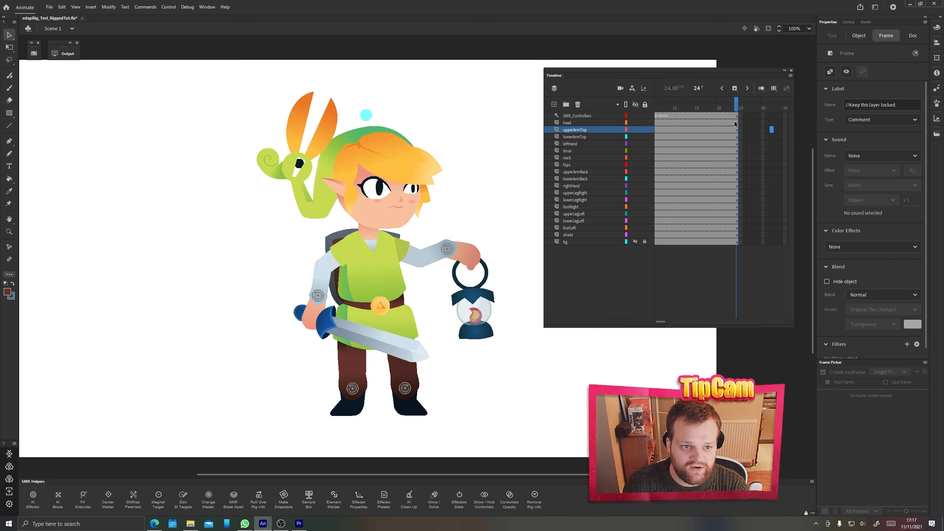
drag(738, 127, 737, 238)
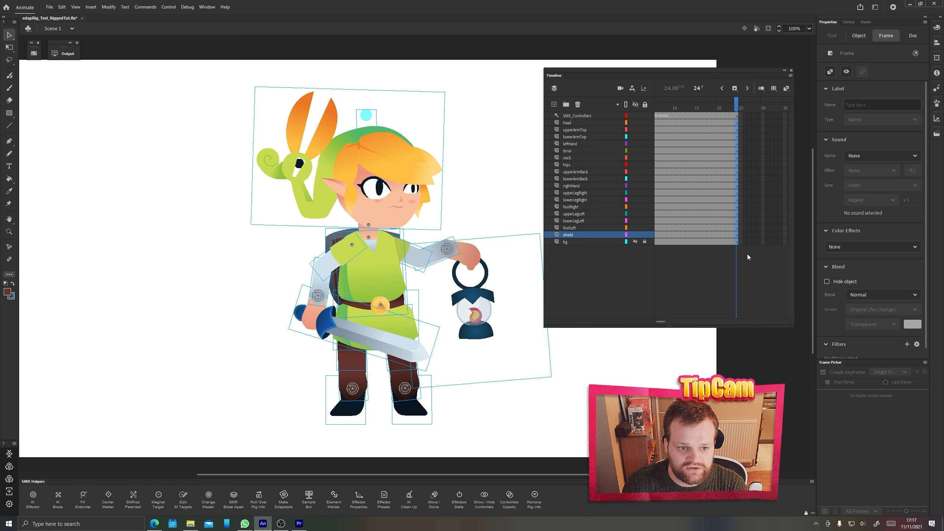
click(737, 220)
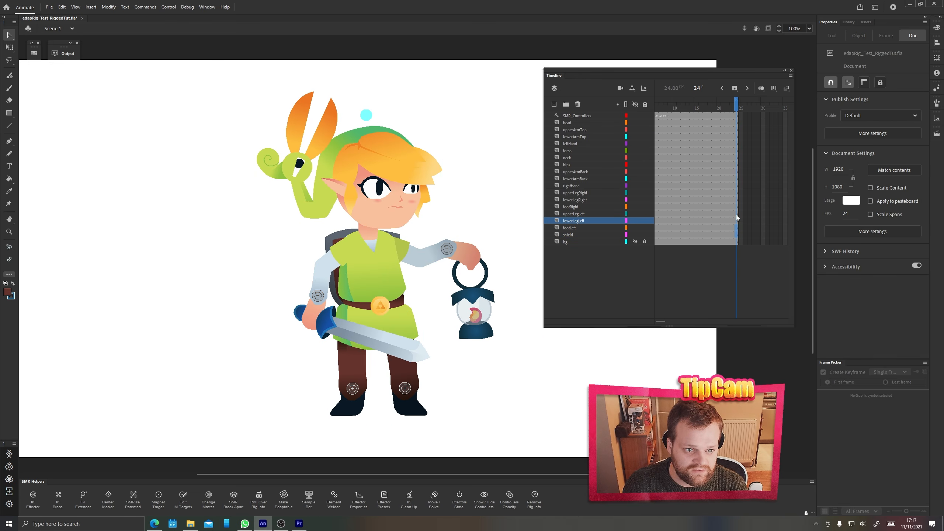
drag(737, 124, 738, 235)
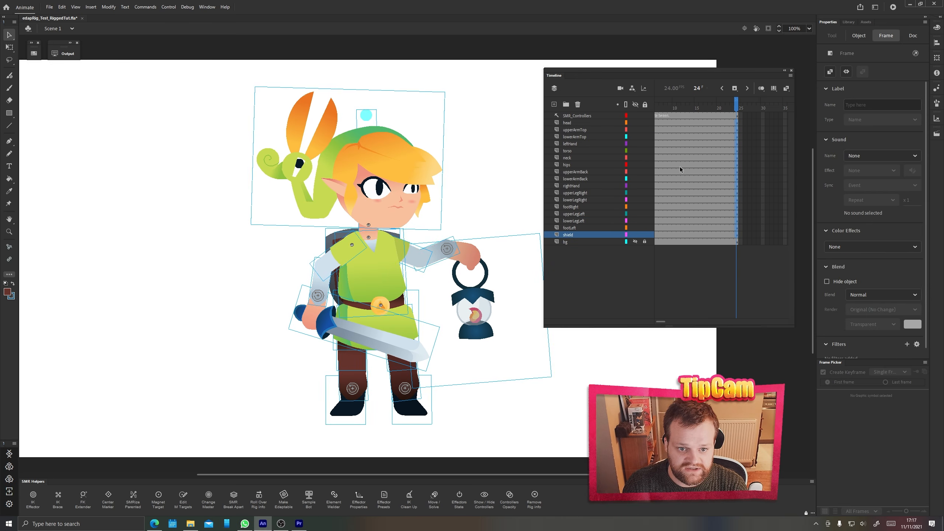
drag(664, 324, 651, 319)
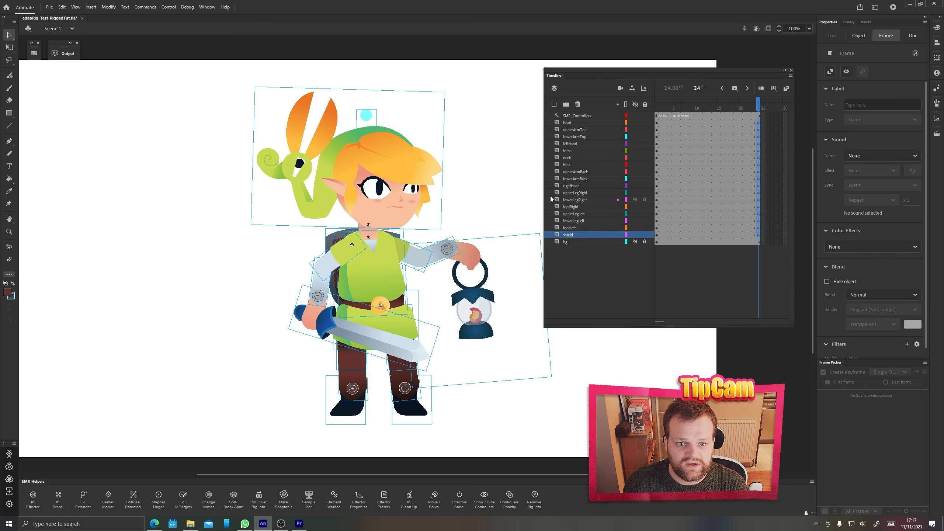
drag(544, 201, 574, 216)
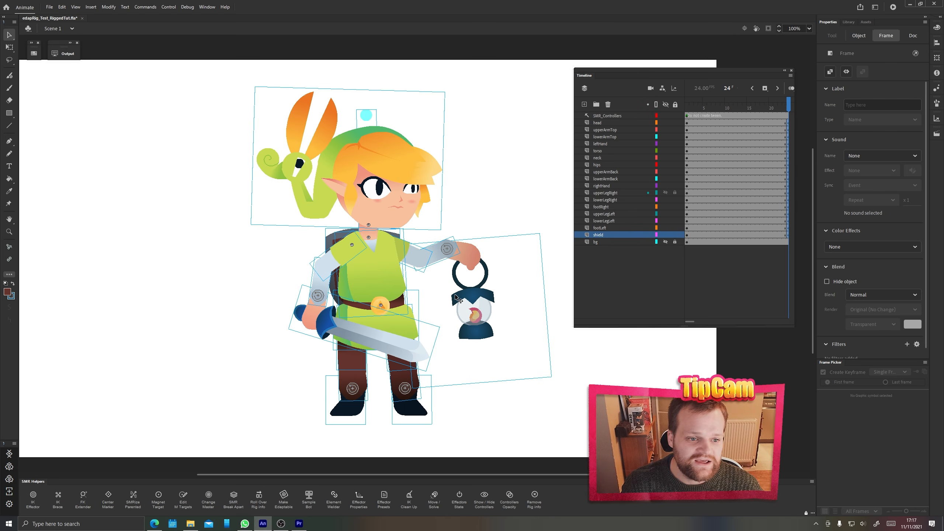
- Add keyframes at frames 8 and 16 on every layer from head to shield, and return to frame 1
click(734, 123)
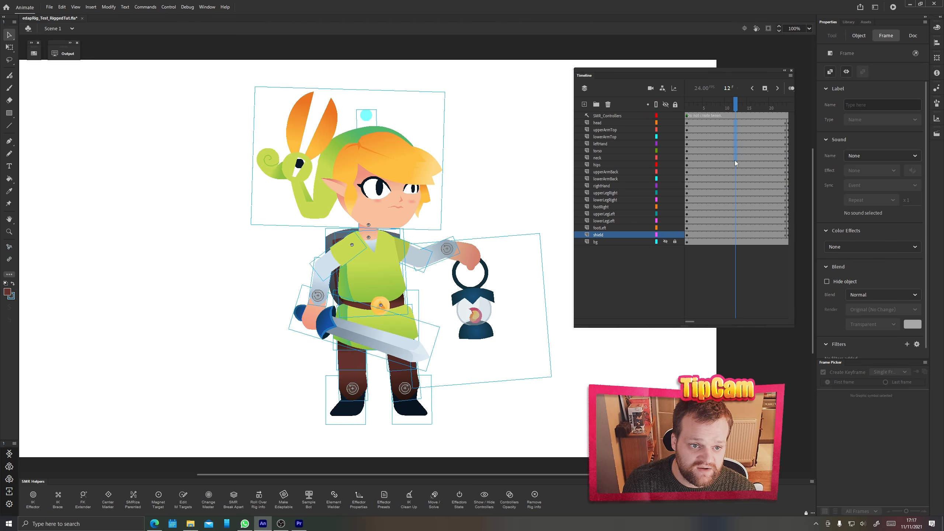
key(F6)
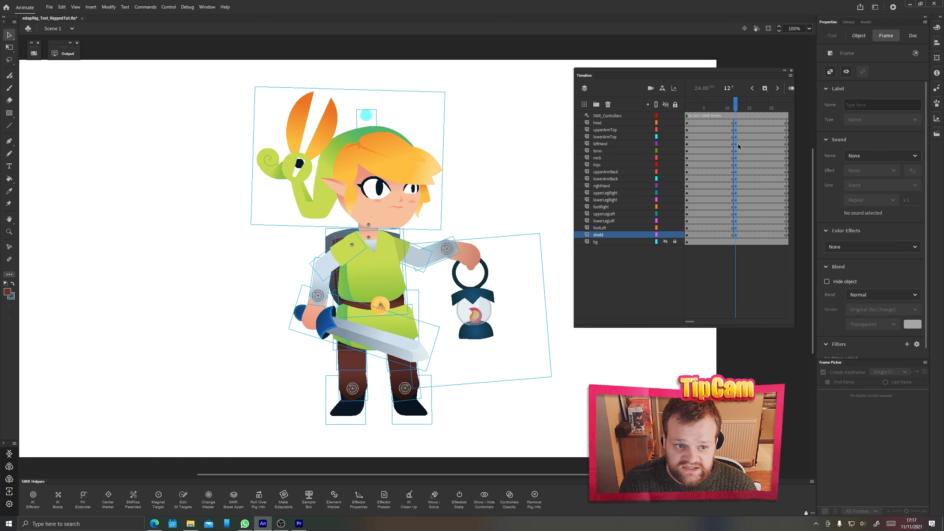
drag(735, 145, 755, 126)
key(F6)
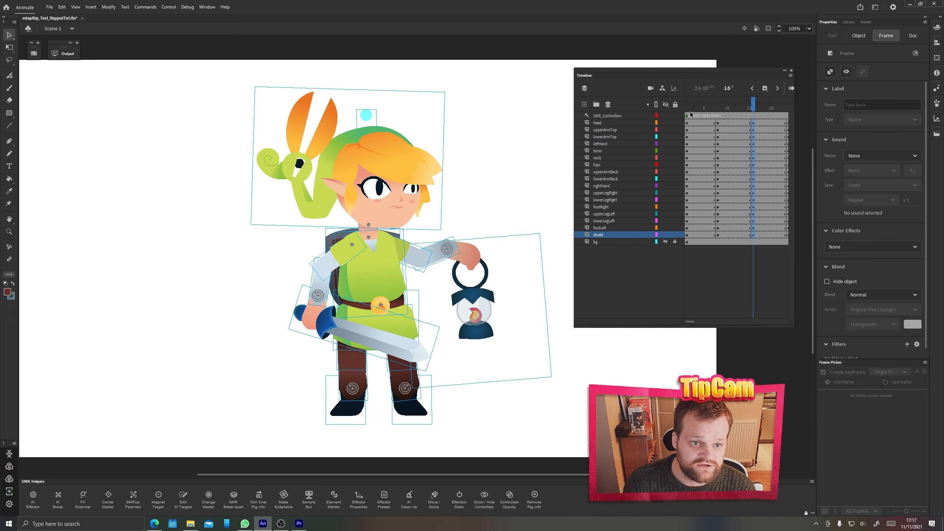
key(Return)
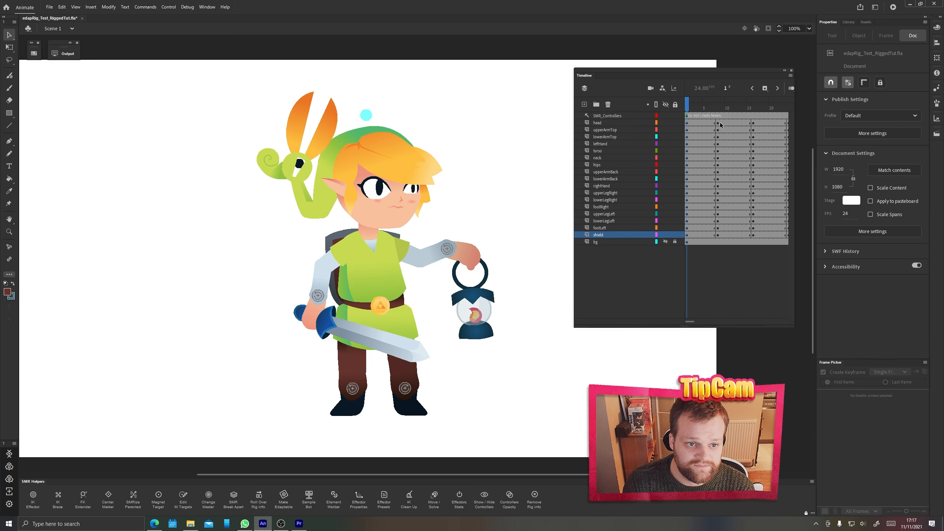
- At frame 8, shift the hips slightly down toward the sword side with KineFlex and set the hips graphic to frame 3
click(719, 124)
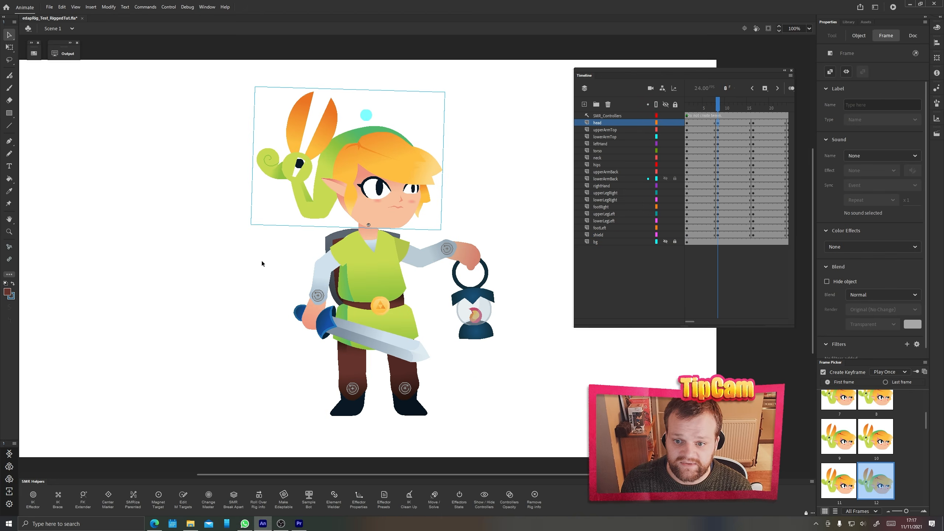
click(277, 274)
key(m)
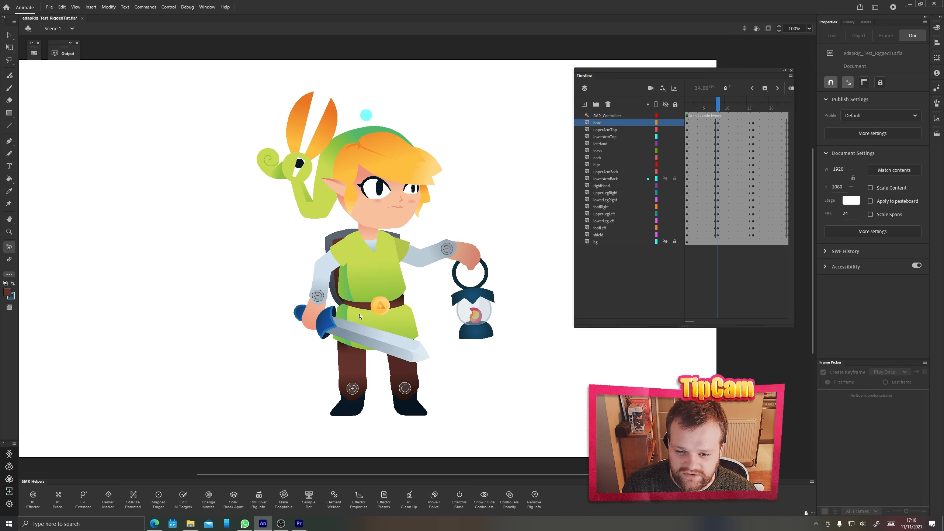
drag(359, 316, 355, 319)
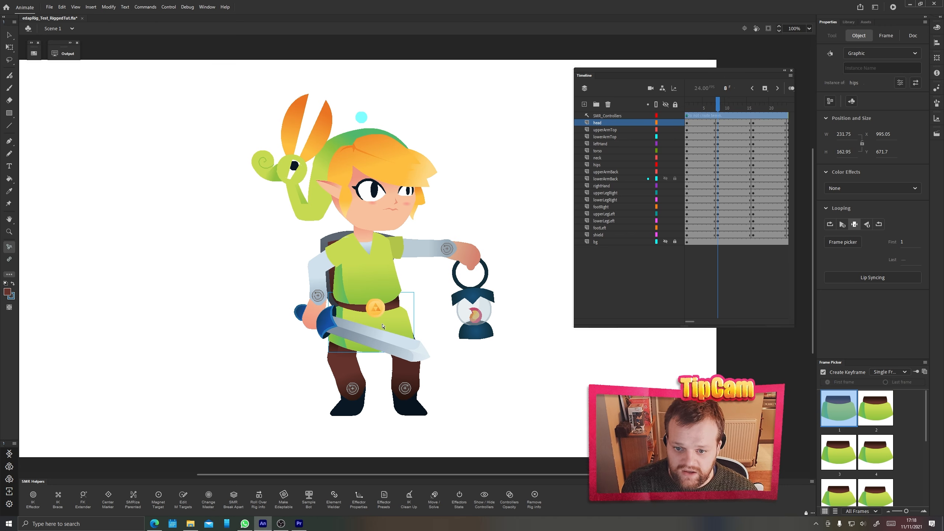
key(Right)
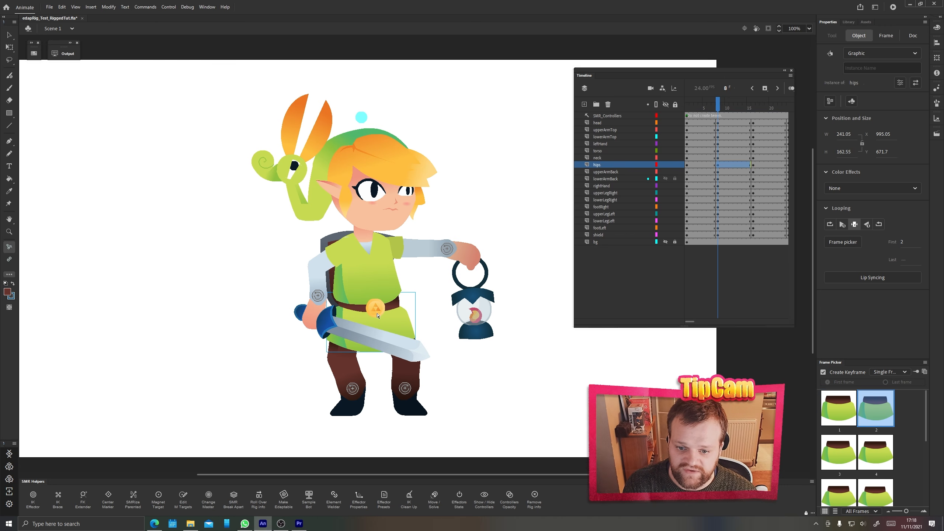
key(Right)
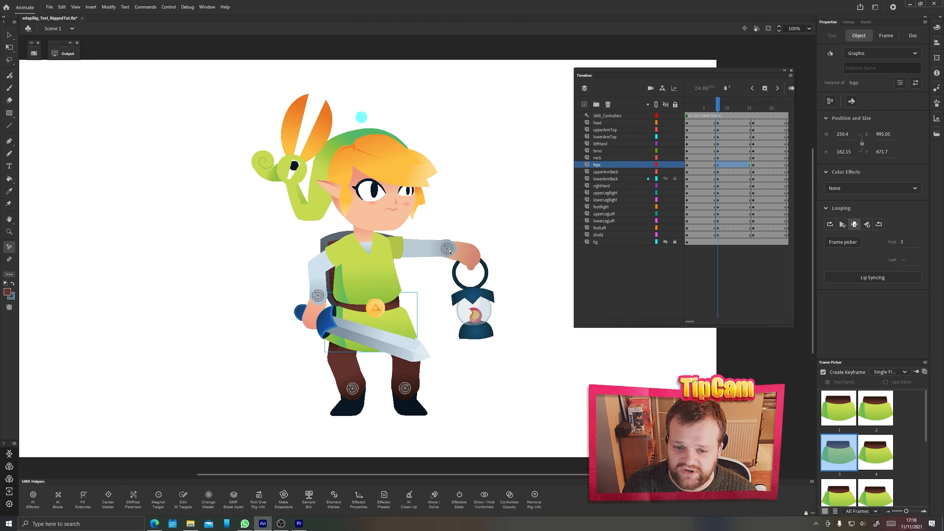
- Raise and bend the lantern arm, adjust the lantern hand's rotation, and move the sword arm slightly up and outward using the wrist effectors
drag(449, 251, 457, 288)
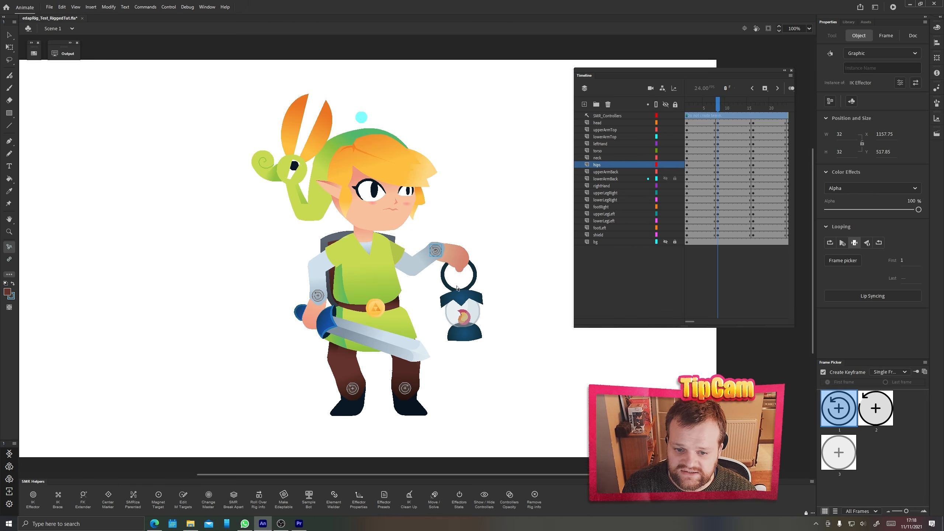
click(463, 318)
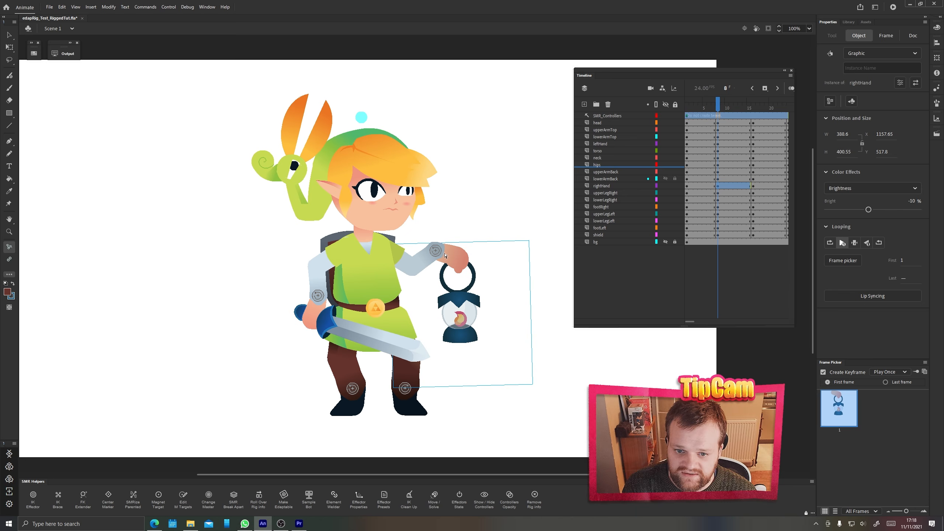
drag(435, 253, 441, 225)
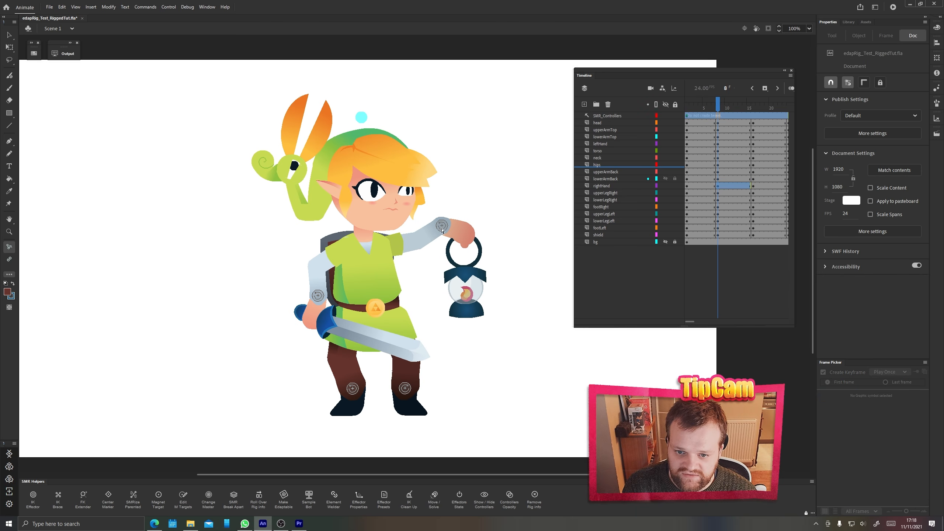
click(461, 289)
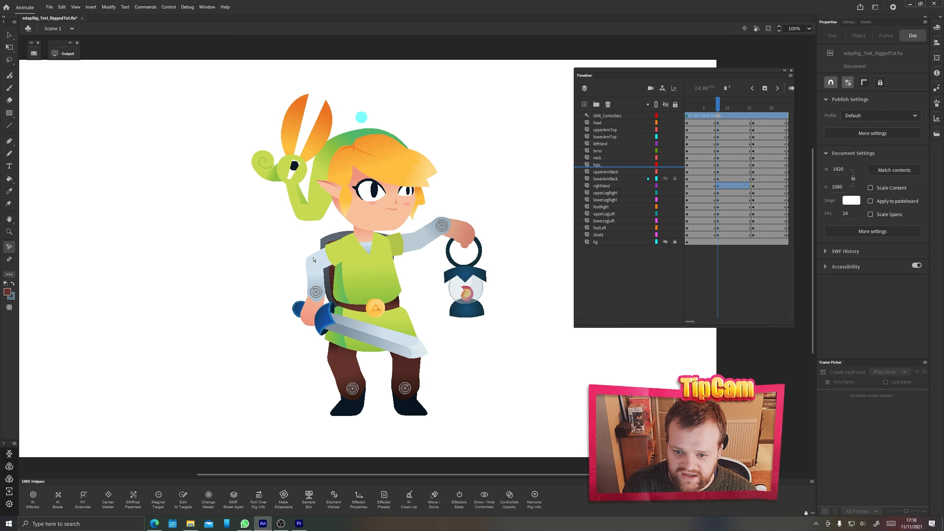
drag(318, 296, 308, 287)
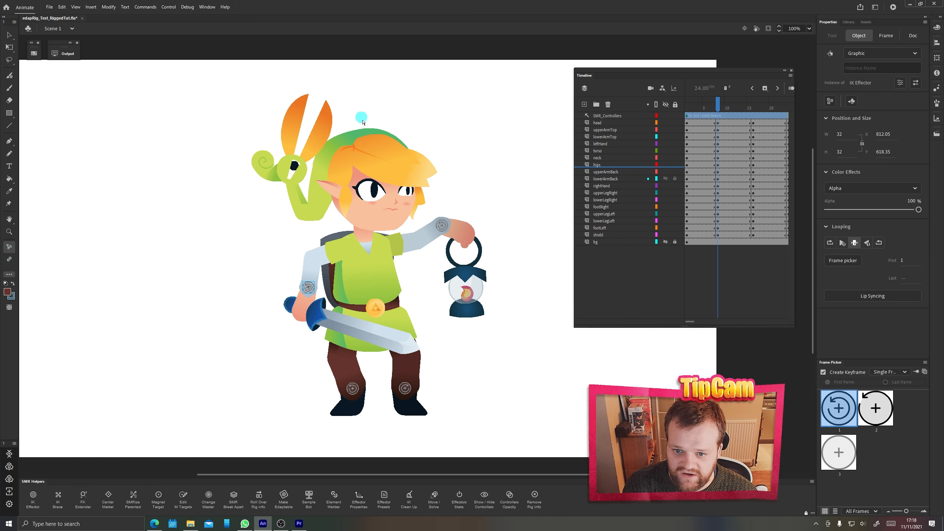
- Tilt the neck and head toward the lantern side with the FK extender, and move the sword-side foot slightly outward with its ankle effector
drag(362, 120, 373, 121)
click(399, 198)
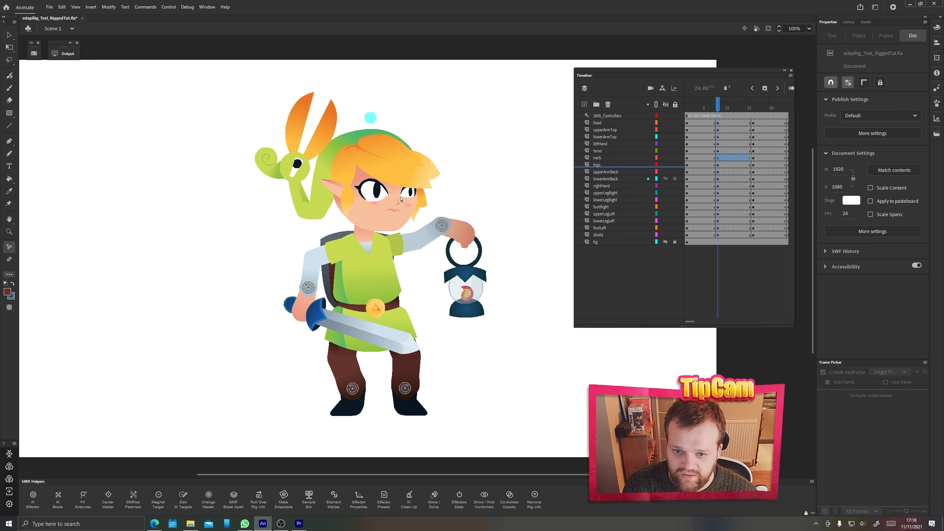
click(404, 137)
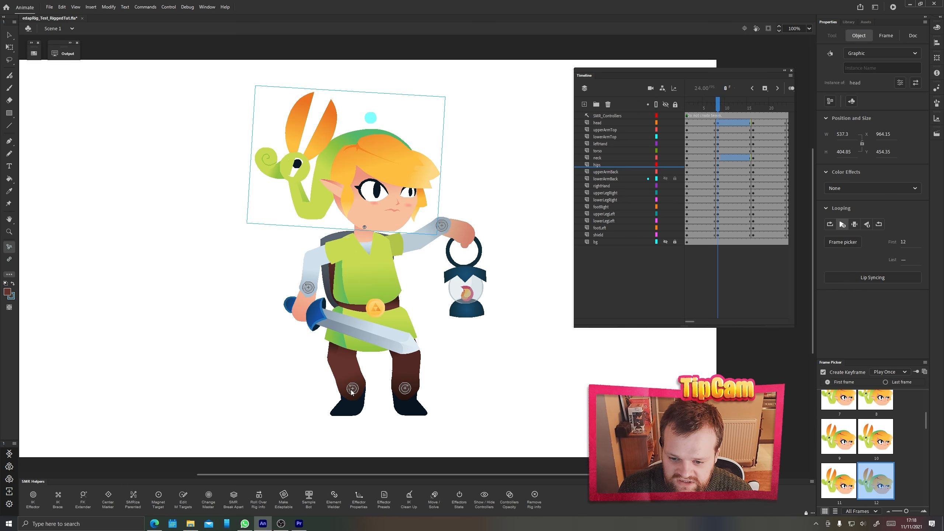
drag(352, 390, 346, 390)
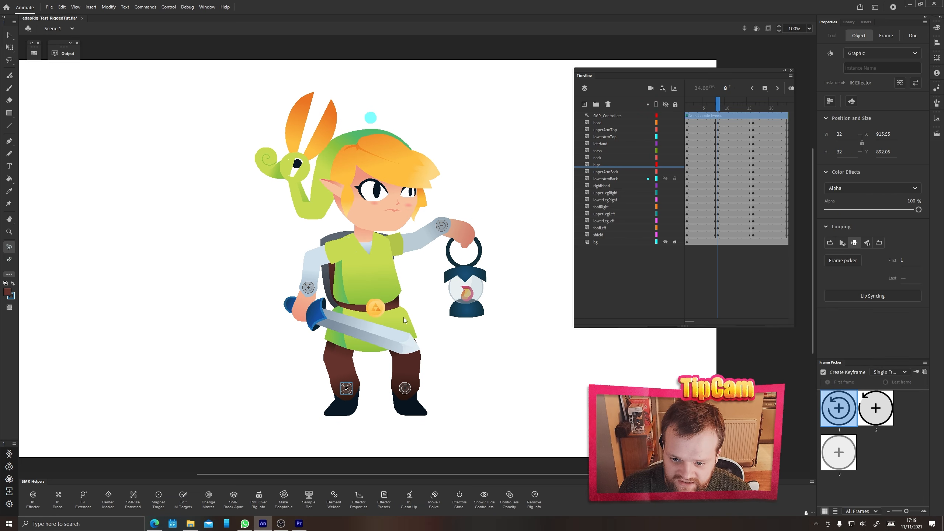
drag(404, 317, 403, 317)
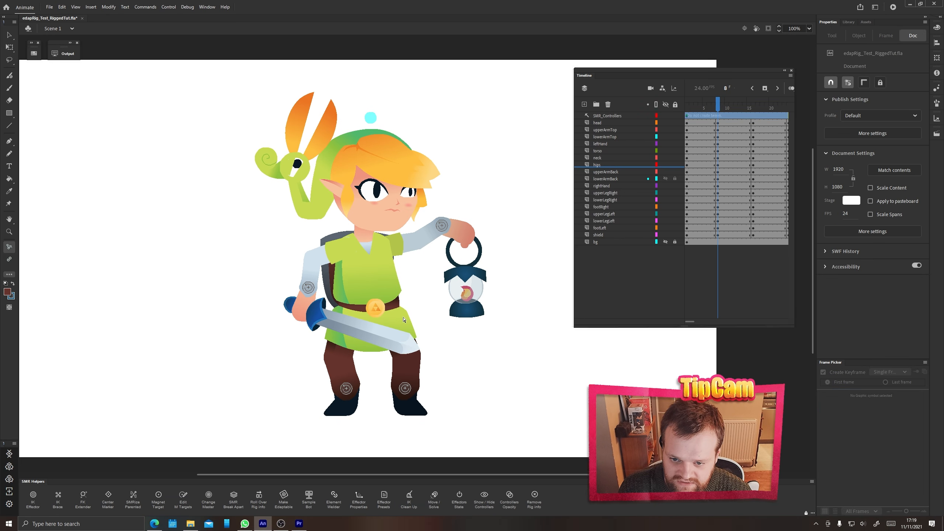
- Nudge the upper arm holding the lantern at frame 8 and compare the poses at frames 7 and 8 back and forth
click(404, 318)
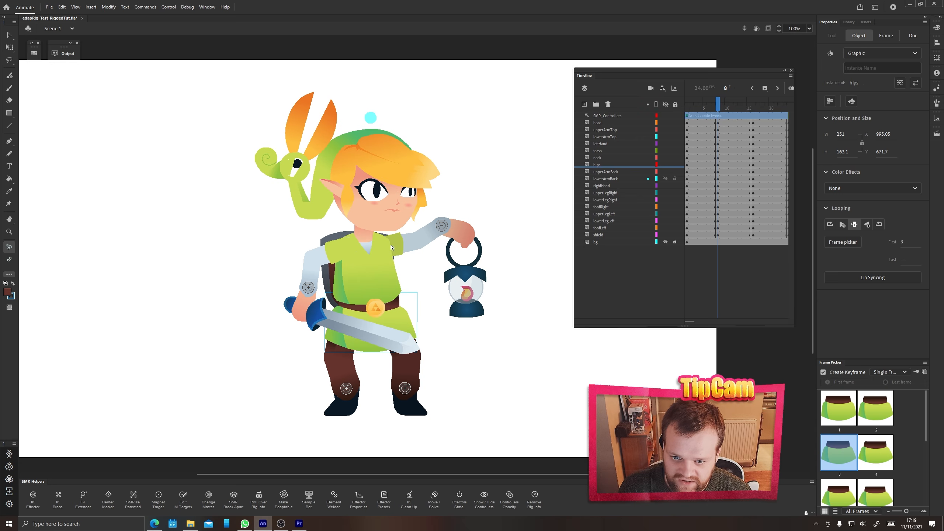
click(421, 239)
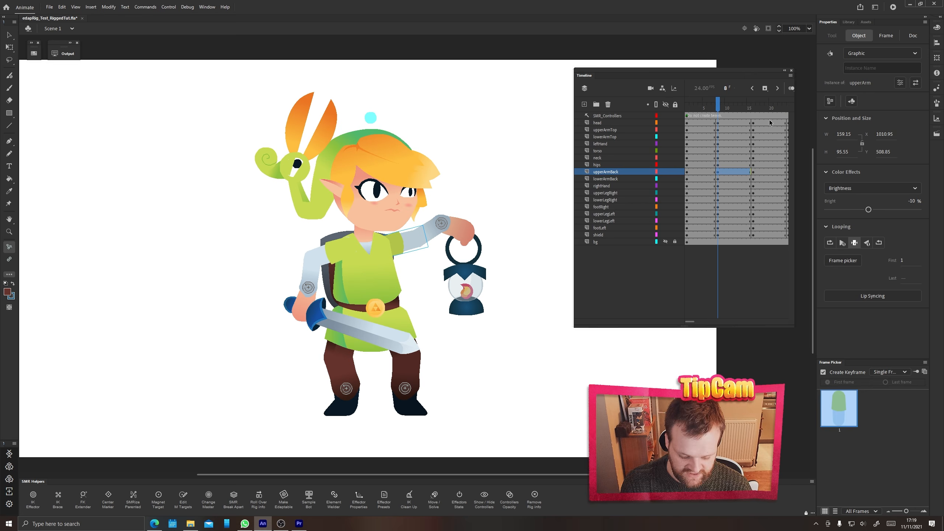
key(comma)
key(period)
key(comma)
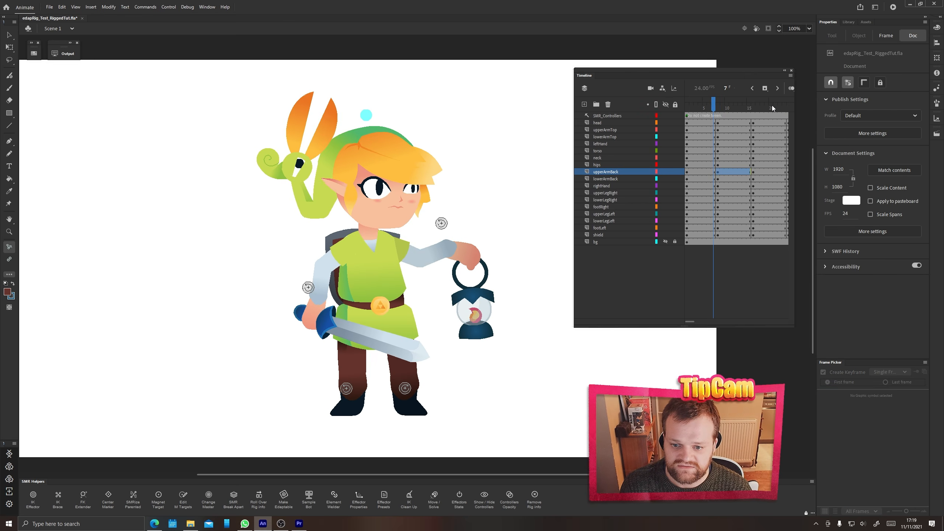
key(period)
key(comma)
key(period)
key(comma)
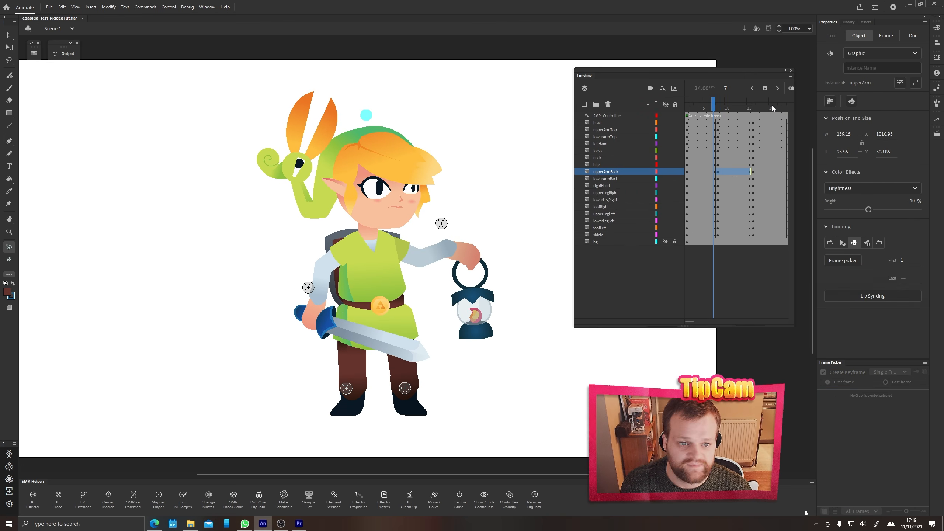
key(period)
key(comma)
key(period)
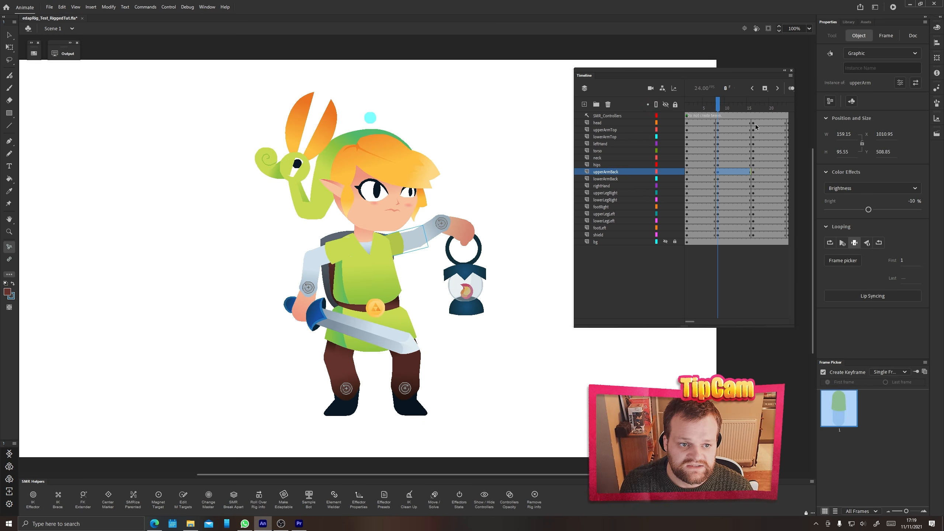
- At frame 16, lean the torso slightly toward the lantern side, turn on onion skinning, and move the lantern wrist effector slightly outward
drag(743, 117, 752, 117)
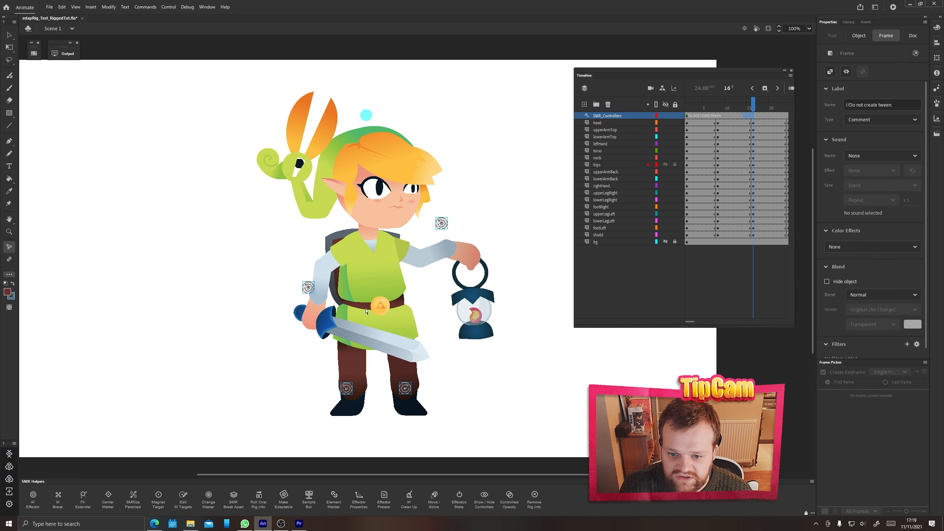
click(409, 200)
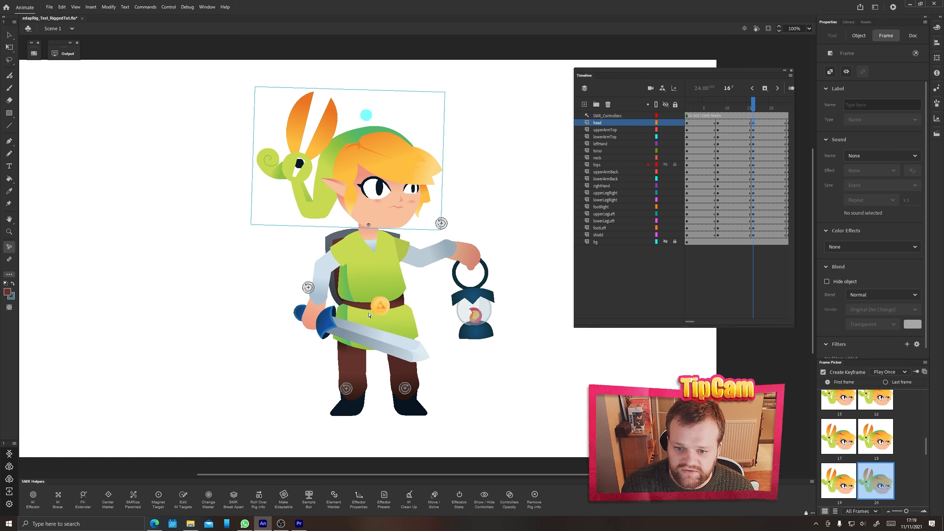
drag(369, 267, 370, 271)
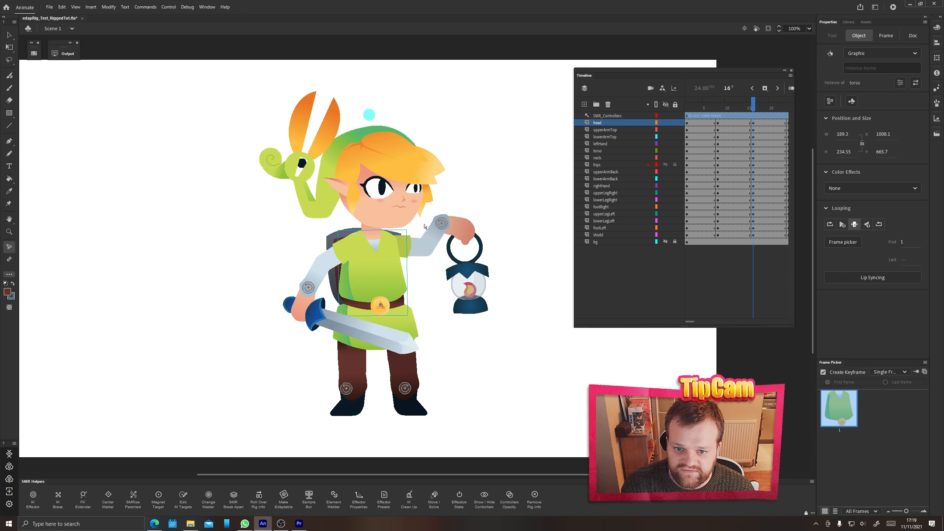
click(371, 271)
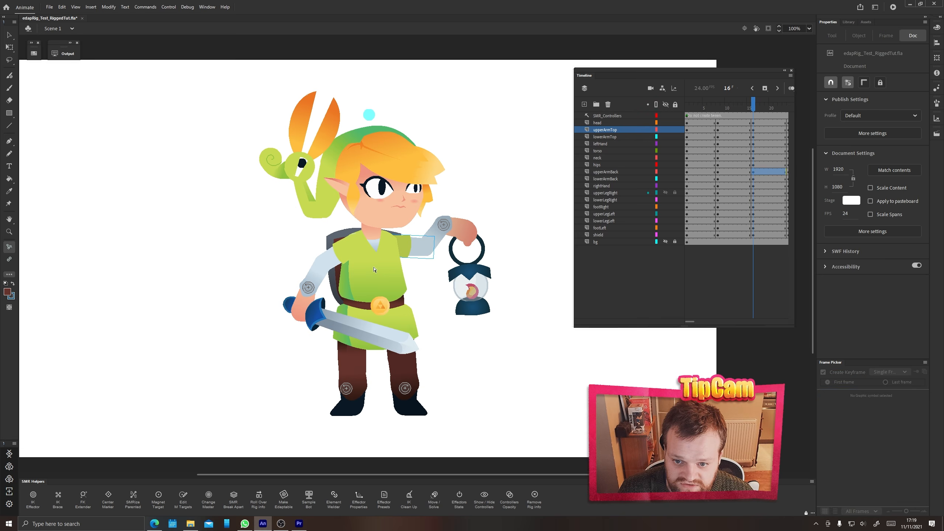
click(753, 103)
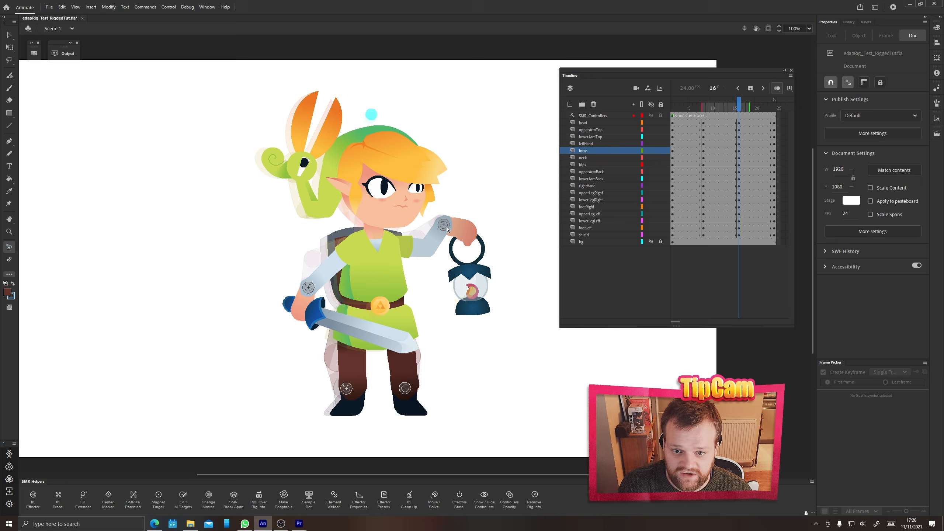
drag(445, 226, 390, 273)
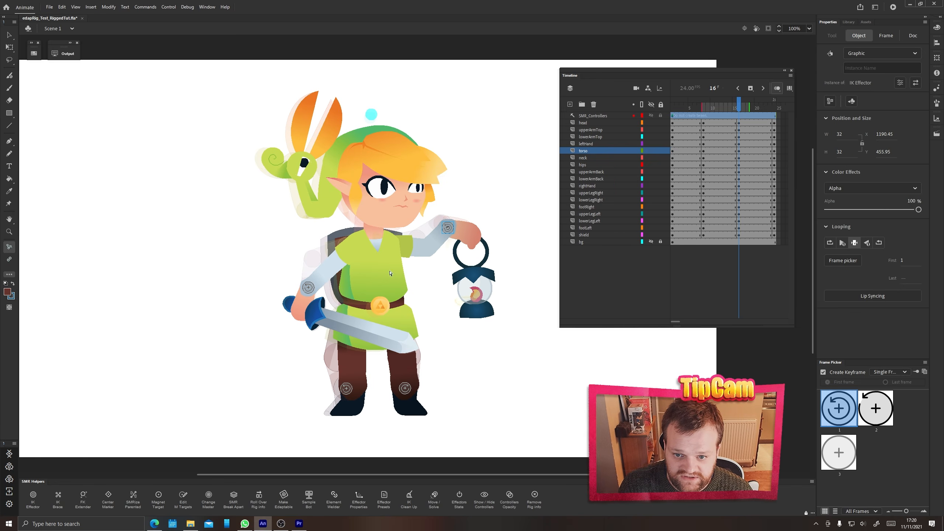
click(374, 265)
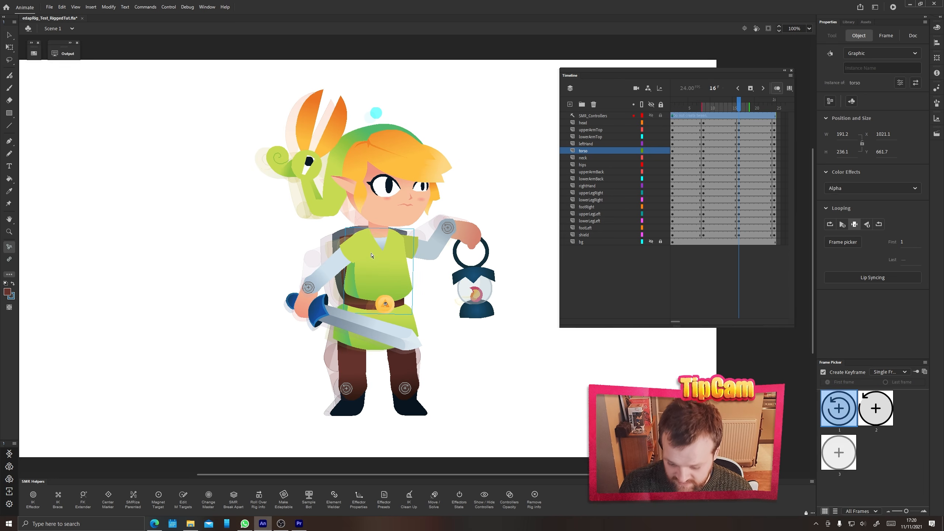
key(ctrl+z)
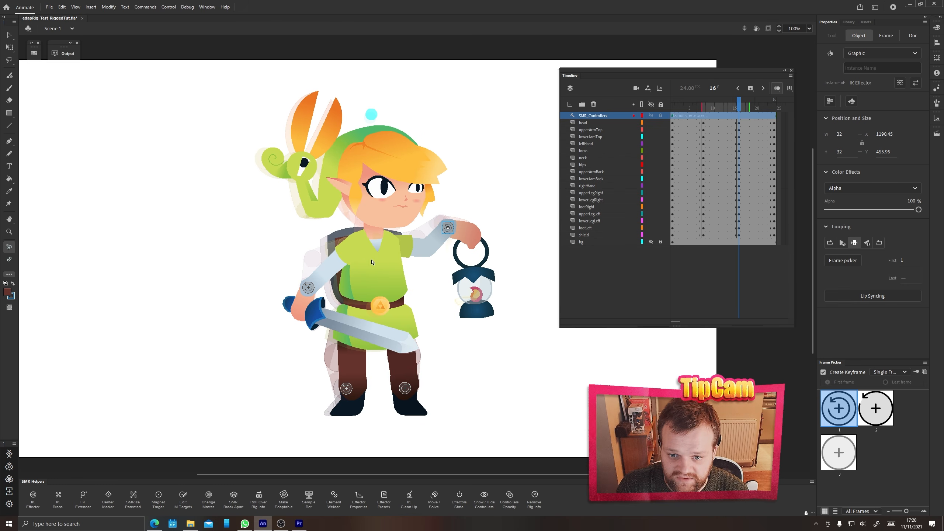
- Tilt the torso and shift the hips further toward the lantern side, and set the hips graphic to frame 2
drag(373, 260, 376, 263)
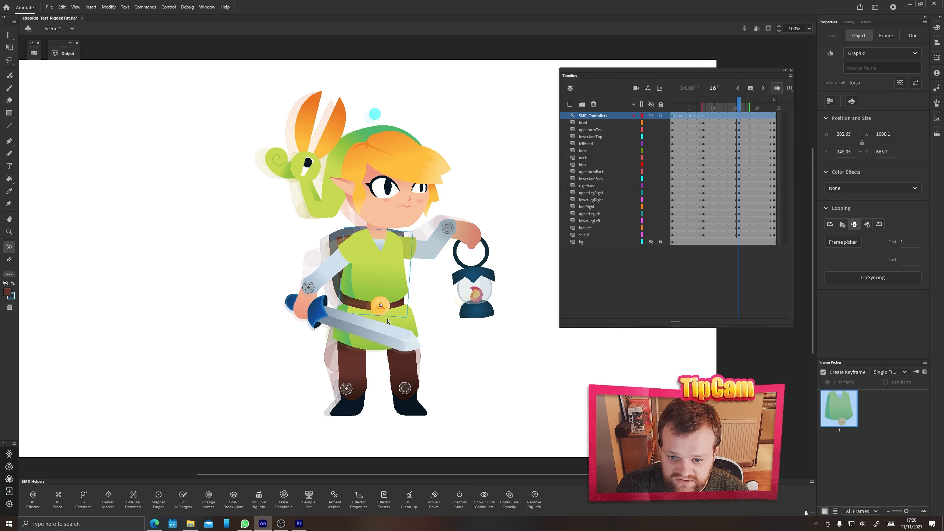
drag(386, 320, 397, 320)
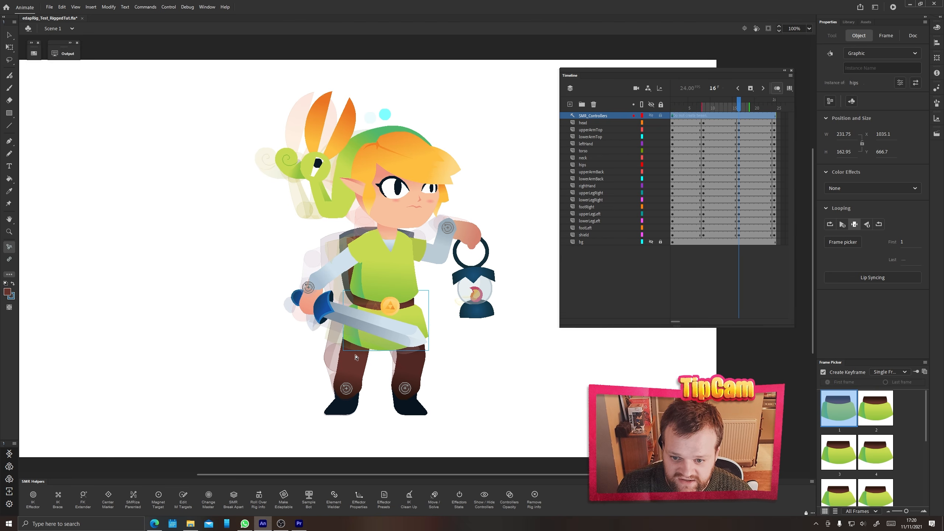
drag(367, 345, 364, 345)
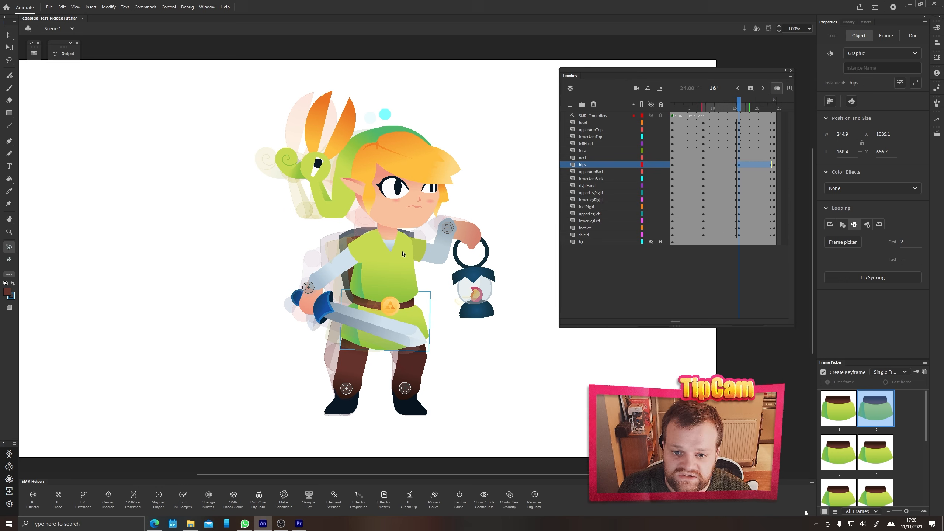
- Move the lantern wrist effector outward and the sword wrist effector up, and adjust the neck and head position toward the lantern side
drag(449, 228, 484, 227)
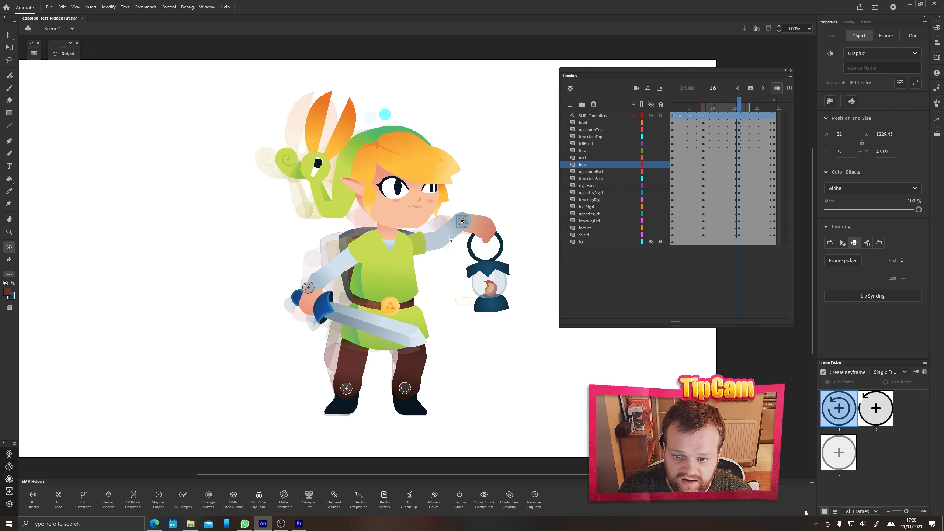
mouse_move(317, 281)
mouse_down()
mouse_move(348, 257)
mouse_move(309, 265)
mouse_move(317, 267)
mouse_up()
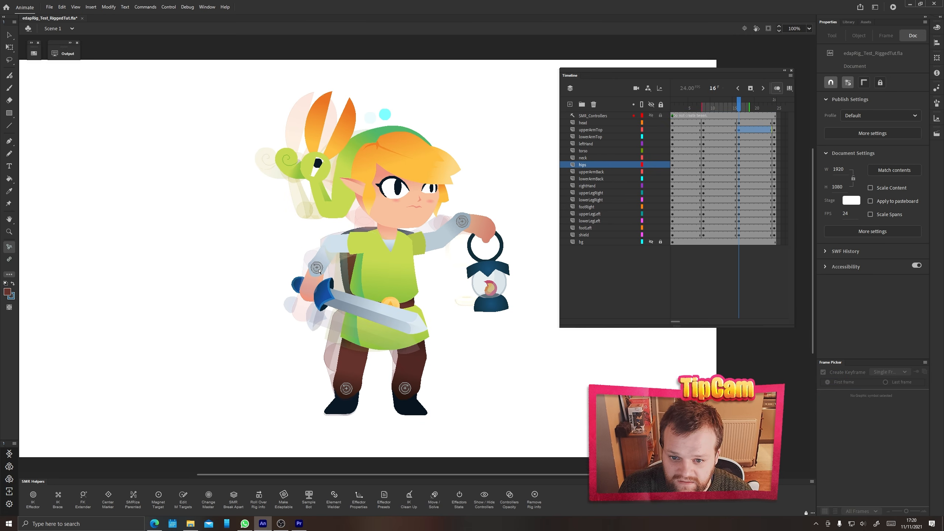
drag(386, 116, 384, 180)
click(405, 164)
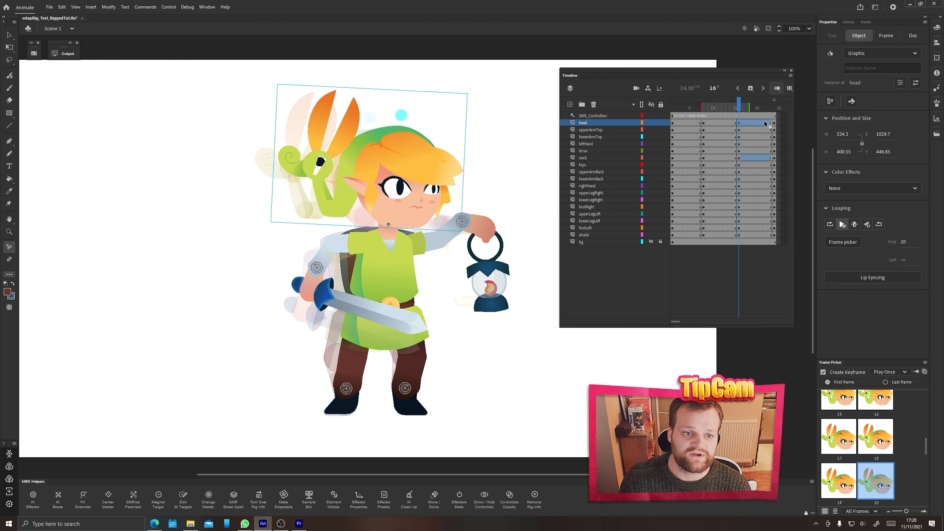
- Go to frame 24, turn off onion skinning, and scrub through the timeline to review the poses
drag(739, 109, 775, 107)
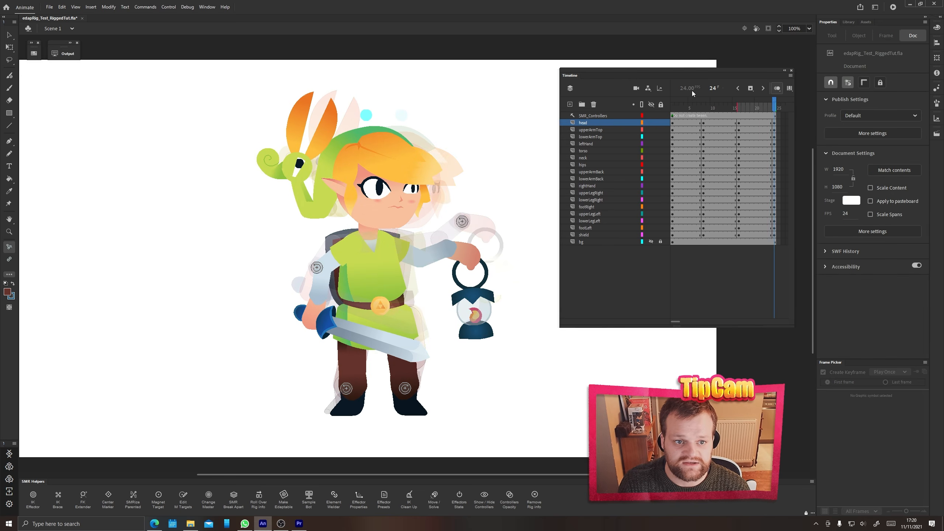
drag(739, 107, 767, 109)
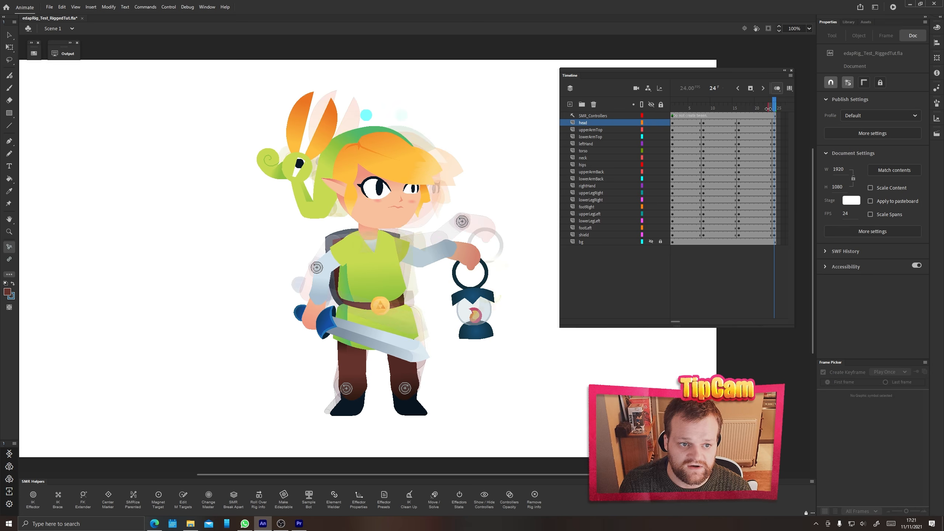
click(776, 88)
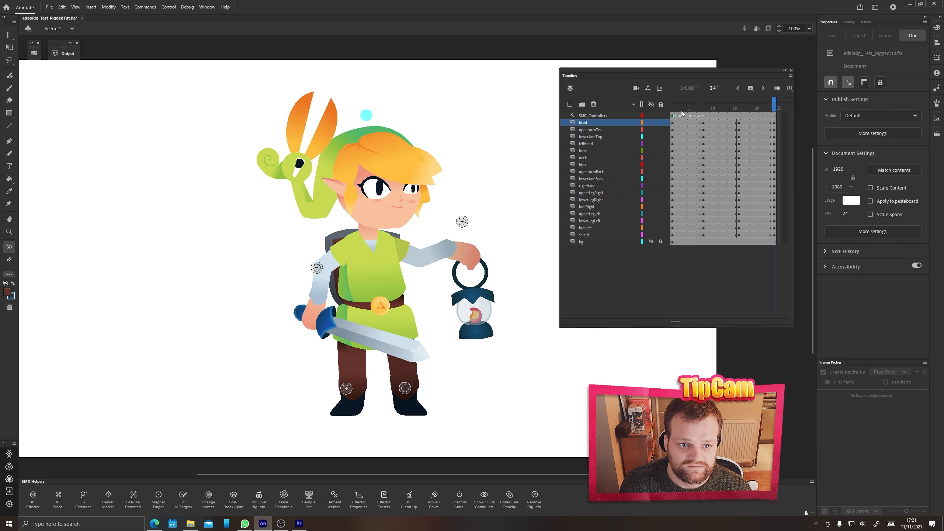
drag(671, 108, 779, 119)
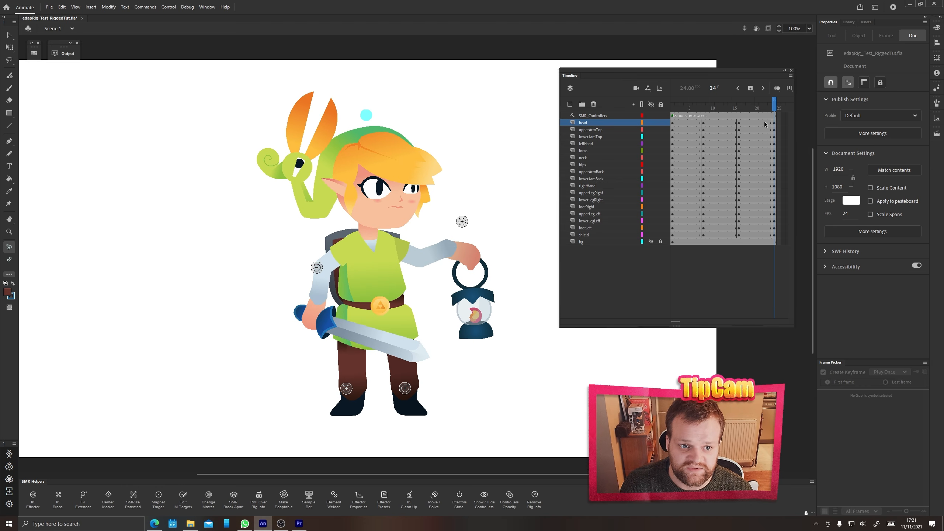
- Create classic tweens between the keyframes at frames 1 and 8 on every layer from head to shield, and scrub through them
drag(682, 124, 683, 235)
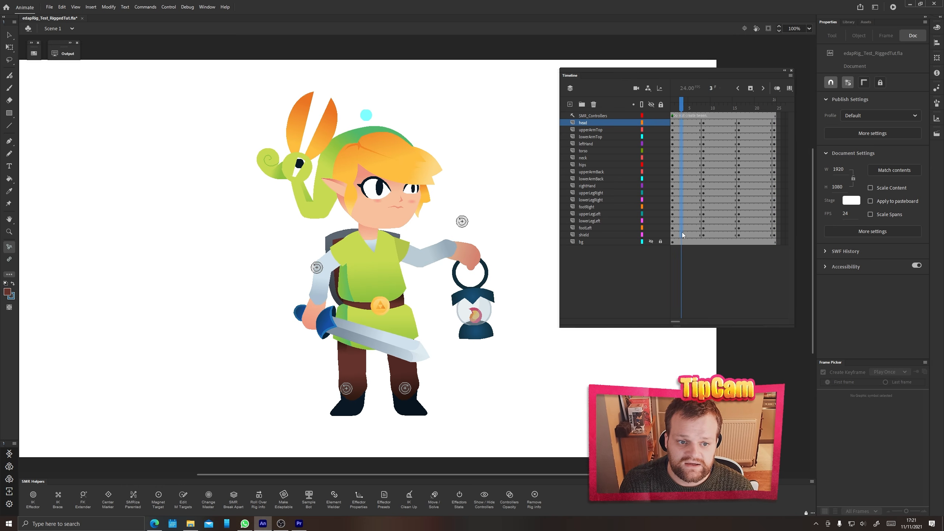
right_click(683, 184)
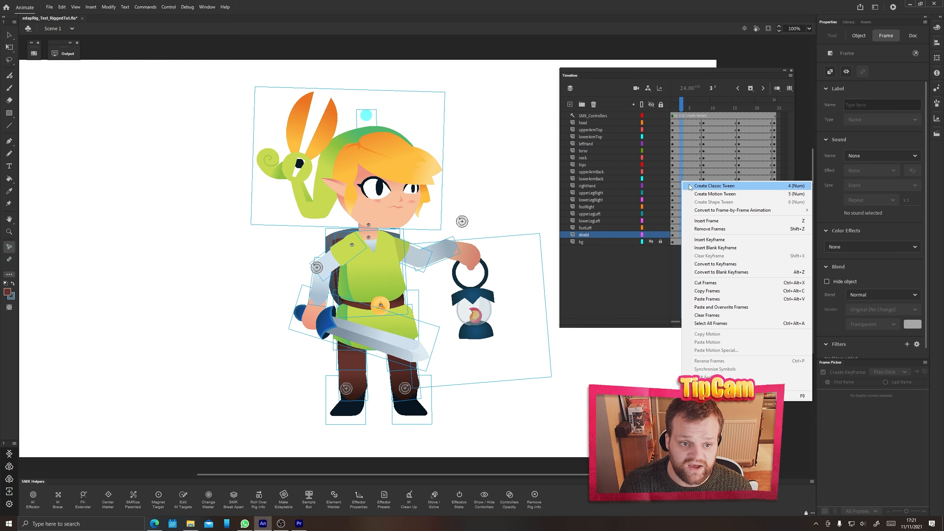
click(686, 151)
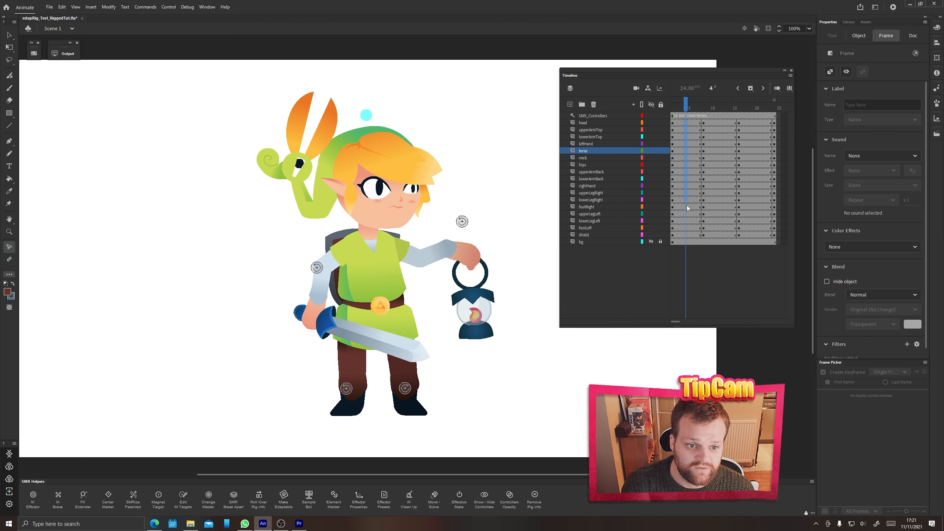
drag(685, 234, 686, 234)
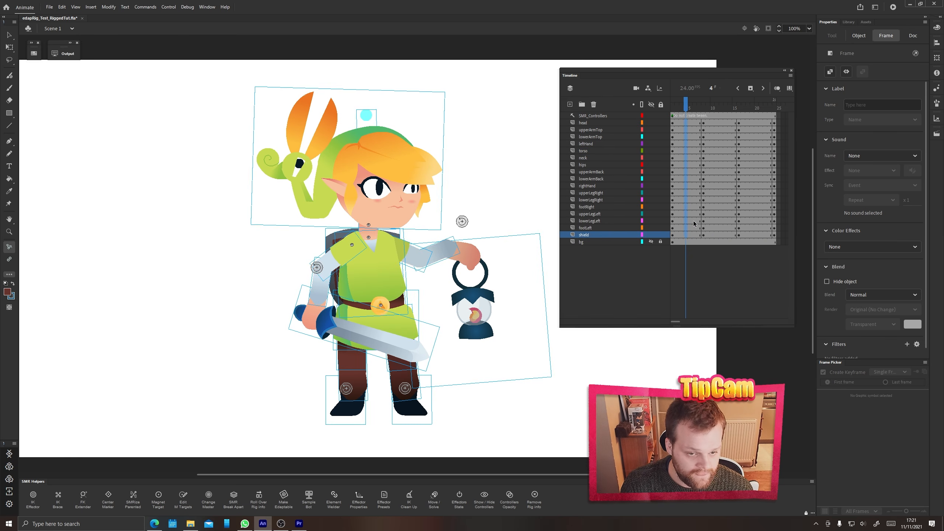
key(ctrl+shift+t)
mouse_move(676, 108)
mouse_down()
mouse_move(703, 120)
mouse_move(671, 108)
mouse_move(694, 107)
mouse_up()
- Add a keyframe on the hips layer at frame 6 and set the hips graphic to frame 2
click(376, 323)
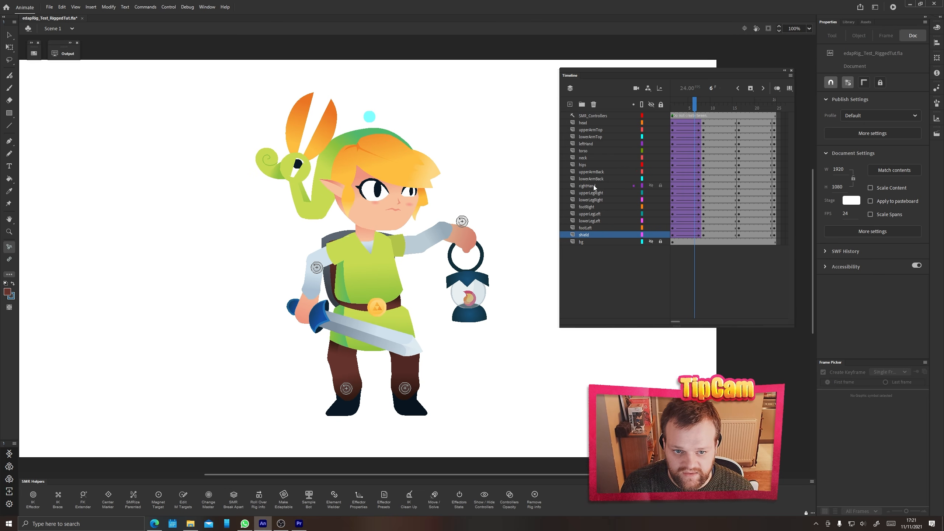
key(v)
click(398, 326)
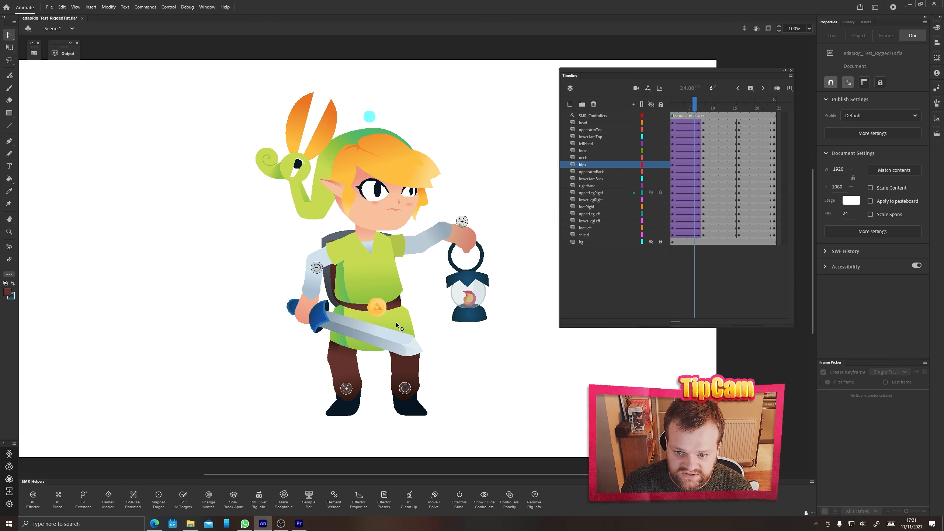
click(695, 166)
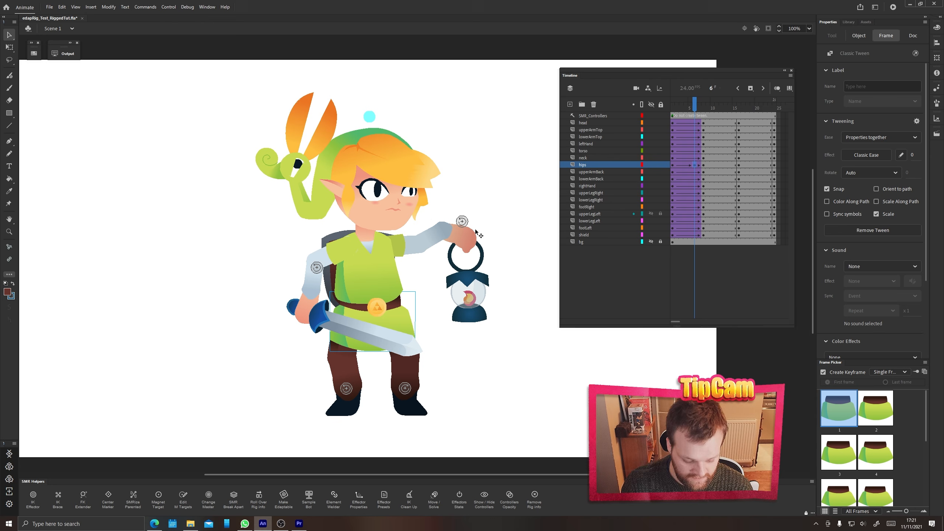
key(Right)
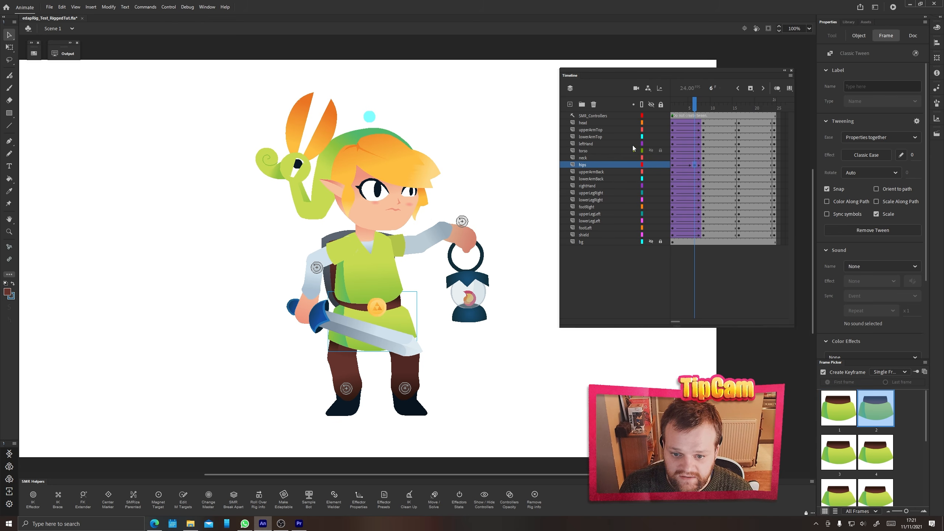
- Add a keyframe on the hips layer at frame 7 and set the hips graphic to frame 3
drag(701, 109, 700, 106)
click(700, 166)
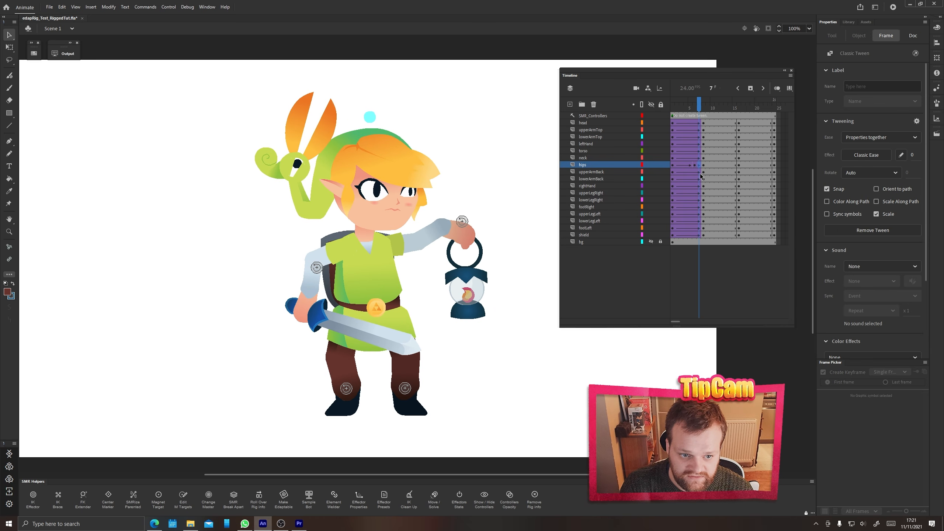
click(702, 165)
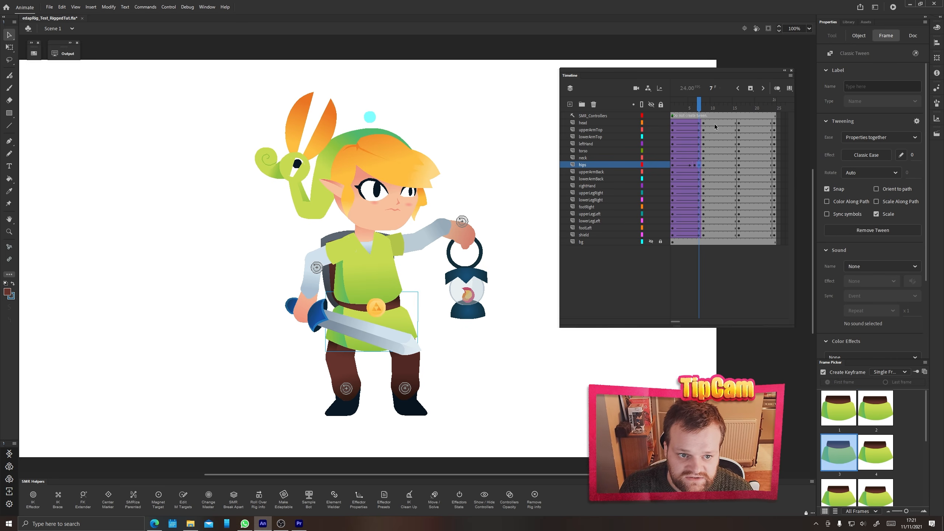
- Apply the Cubic Ease In Out effect to the first classic tweens, starting at frame 1, on every layer from head to shield
drag(700, 110, 681, 235)
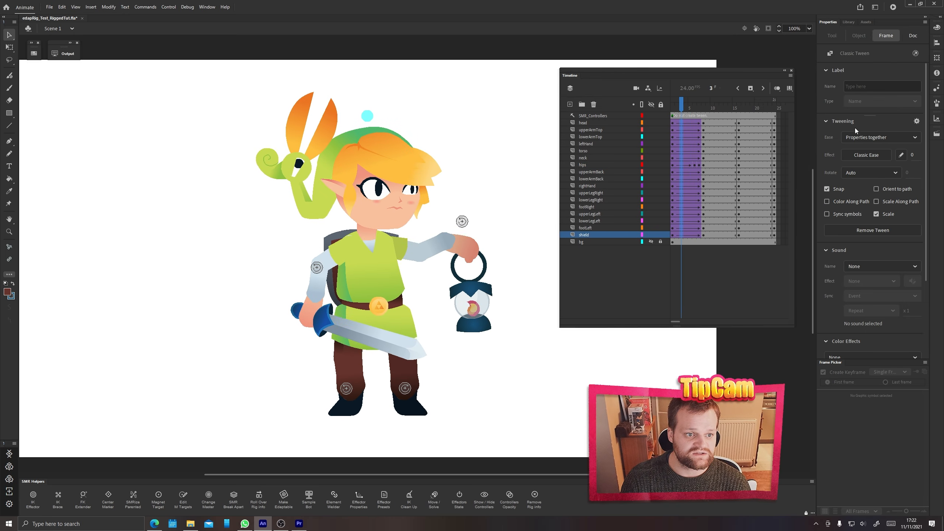
click(865, 155)
click(696, 220)
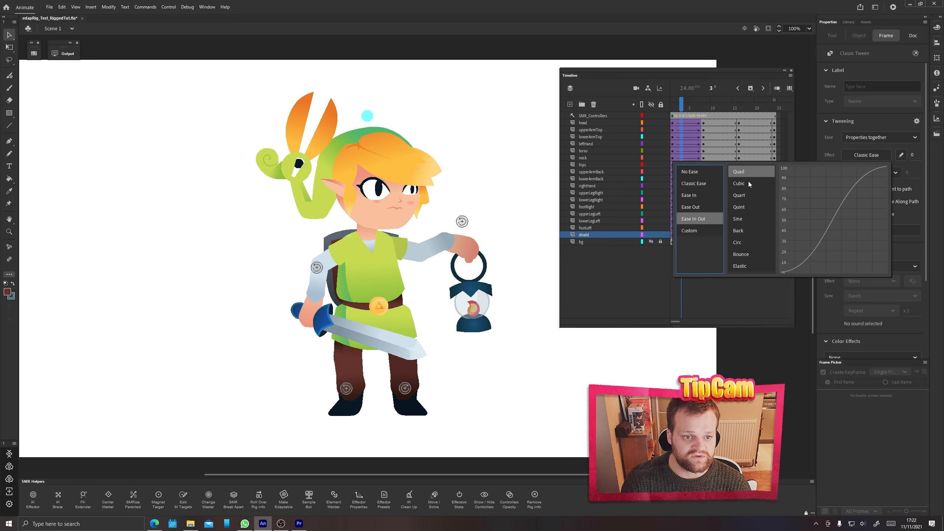
double_click(740, 183)
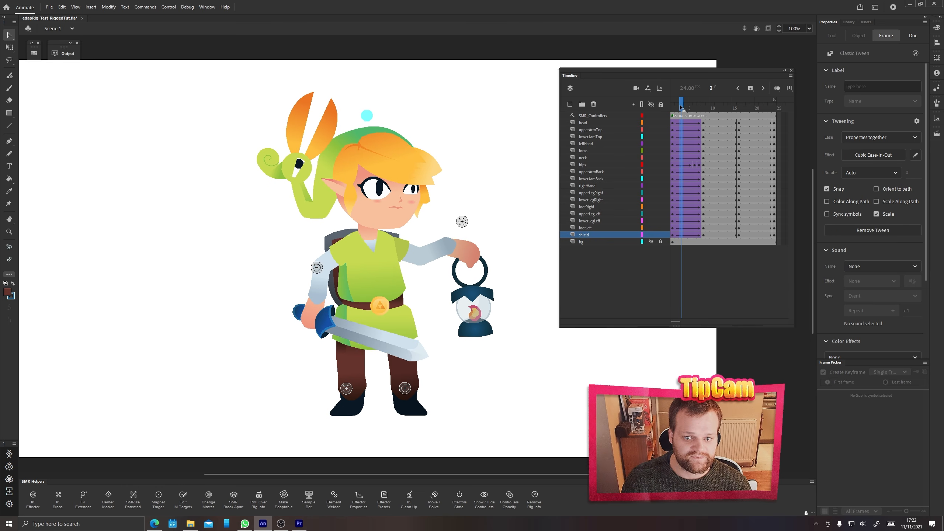
- Create classic tweens between the keyframes at frames 8 and 16 on every layer from head to shield, with Cubic Ease In Out
drag(681, 107, 721, 234)
key(F3)
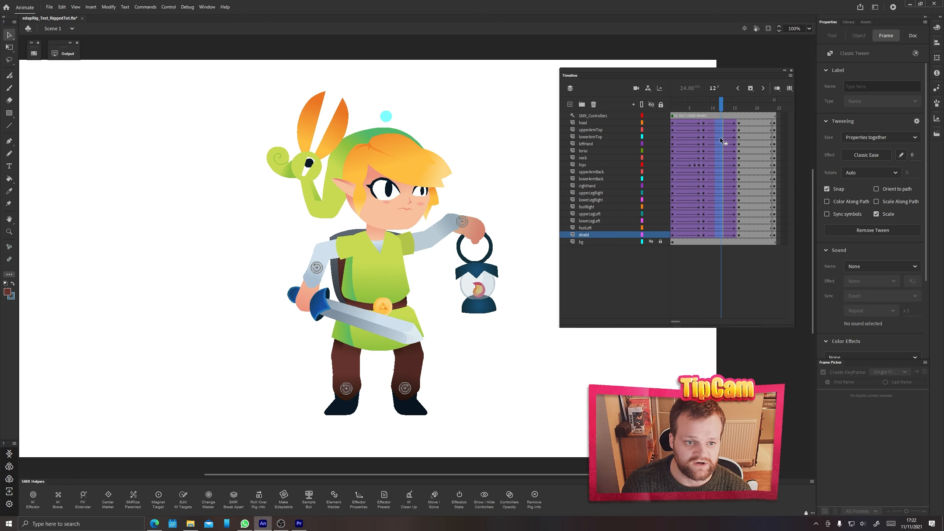
drag(722, 106, 726, 237)
click(865, 154)
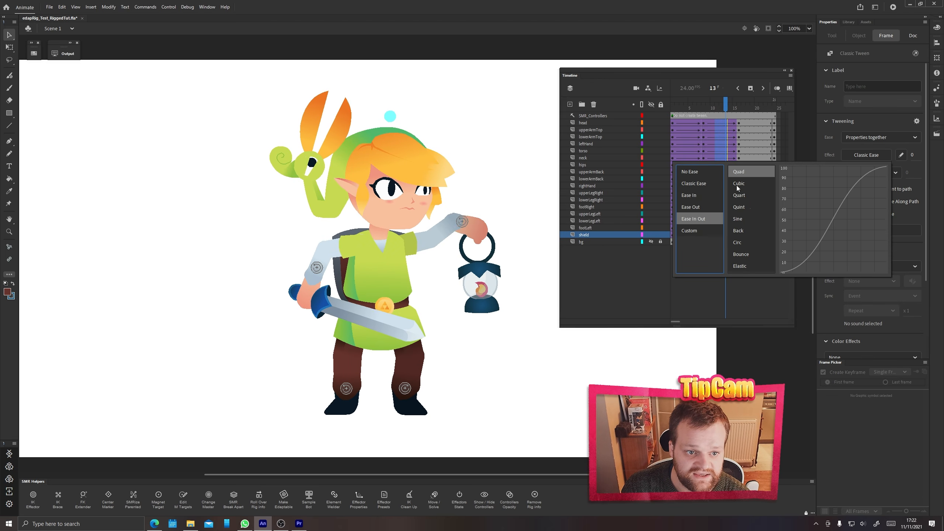
click(738, 184)
- Create classic tweens between the keyframes at frames 16 and 24 on the head to shield layers and give them an Ease In Out effect
drag(725, 105, 756, 110)
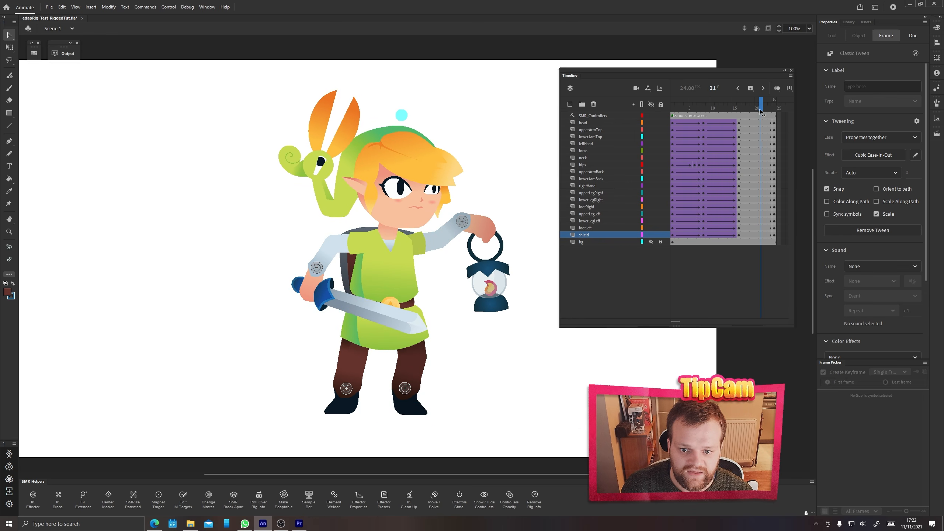
click(756, 233)
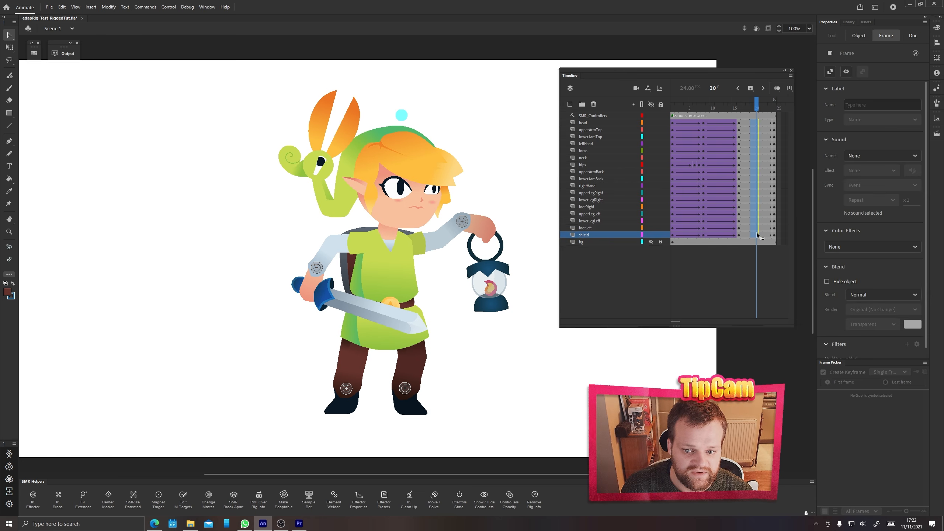
key(ctrl+shift+t)
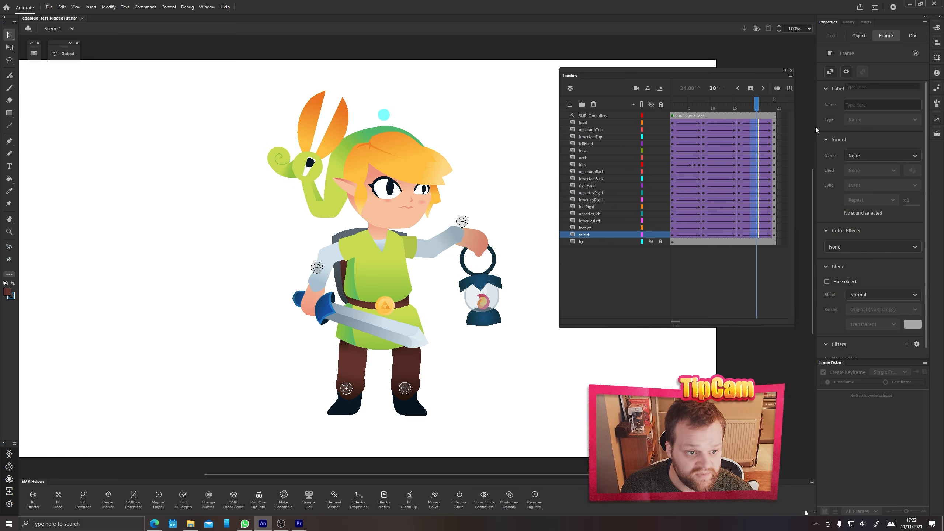
click(861, 155)
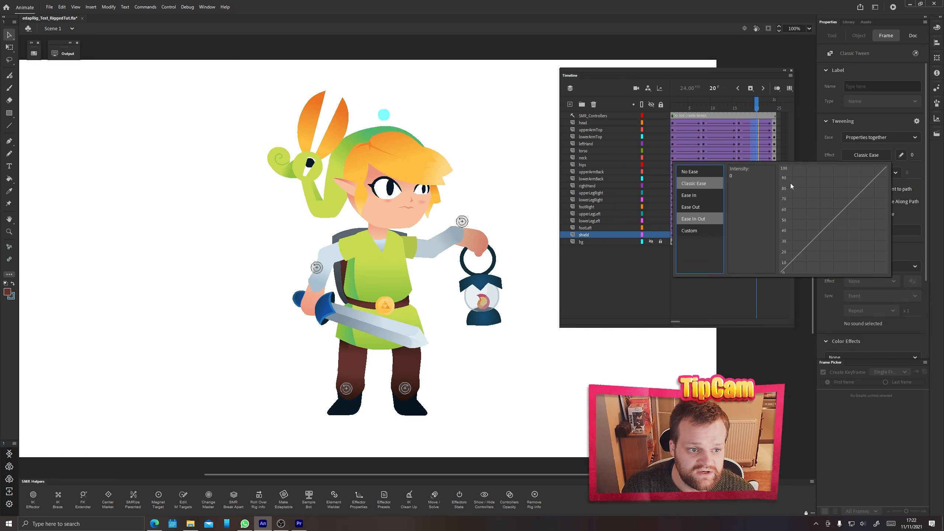
click(699, 219)
double_click(738, 173)
- Play the animation from the first frame and scrub through it to review the eased motion
drag(707, 108, 661, 106)
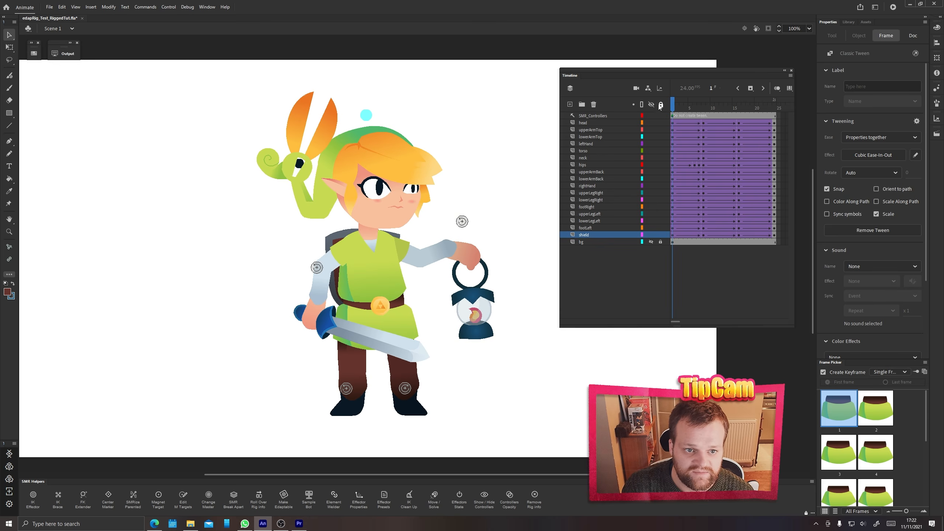
key(Return)
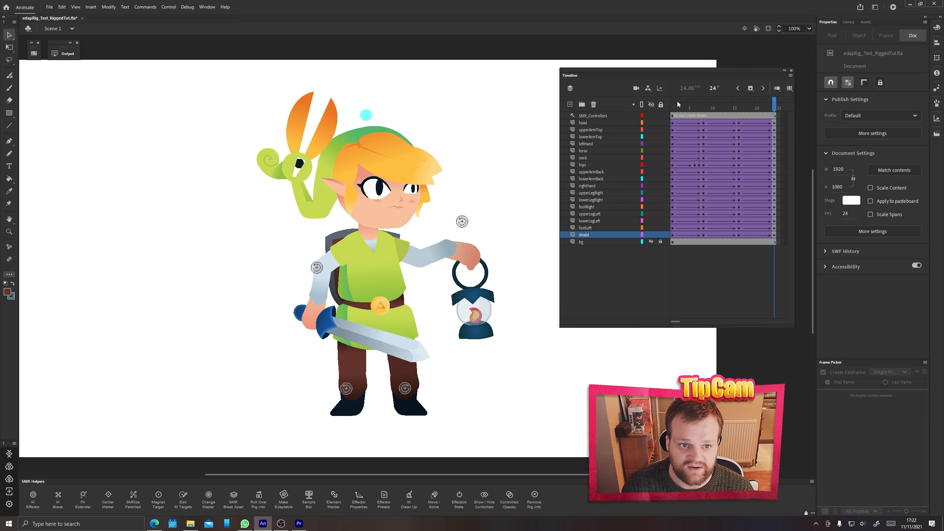
drag(673, 107, 736, 116)
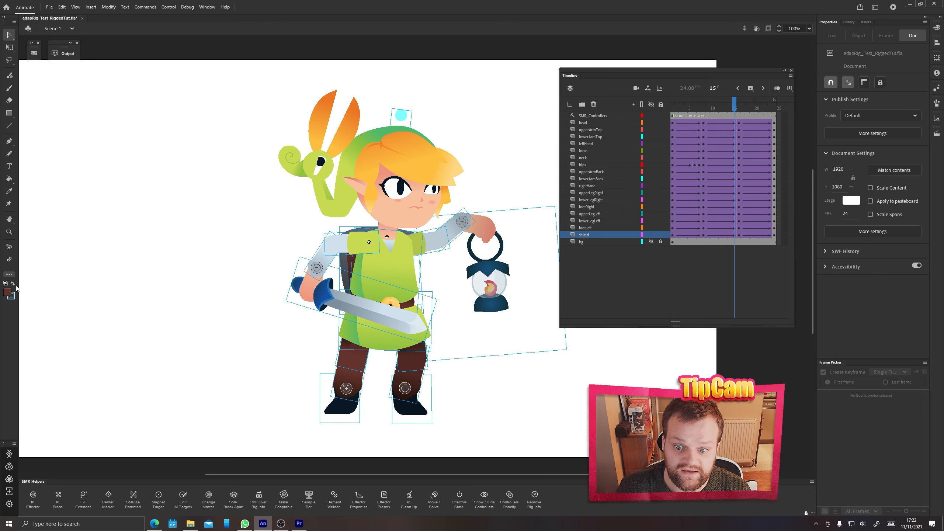
key(ctrl+=)
drag(324, 257, 271, 358)
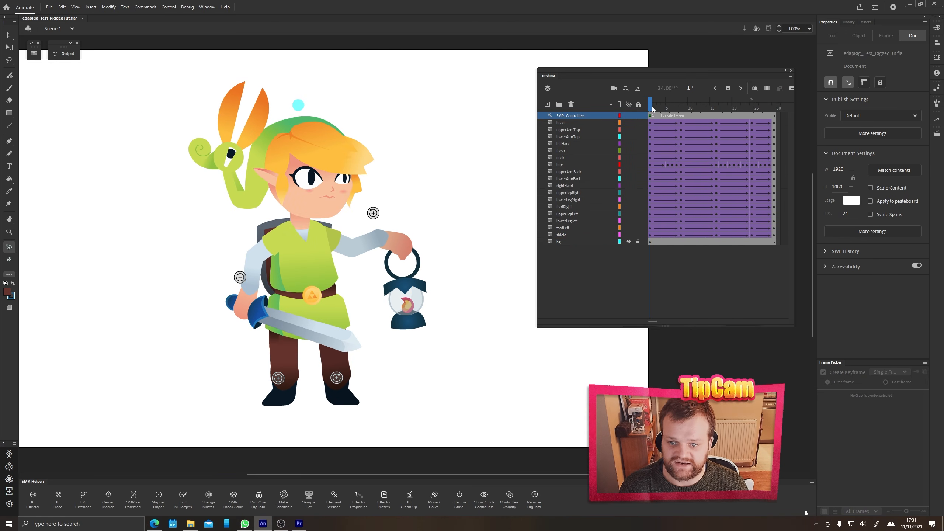
key(Return)
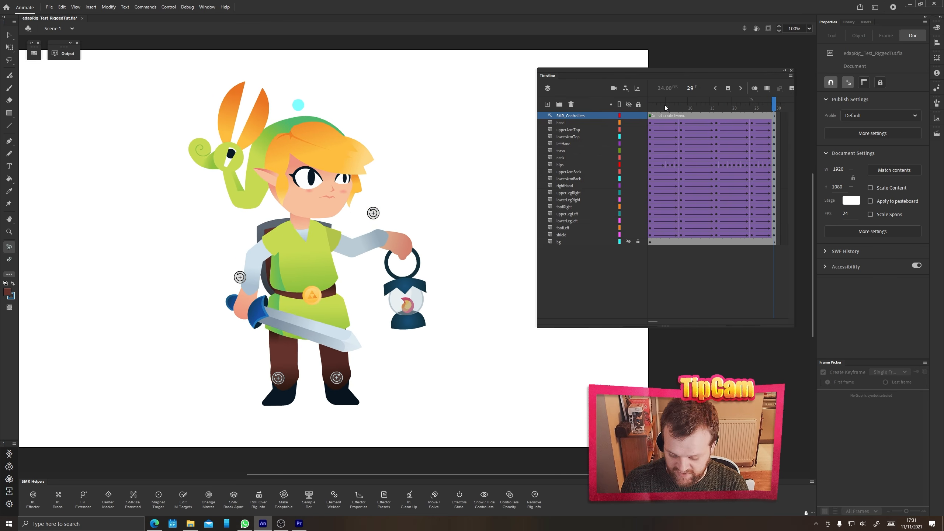
click(664, 107)
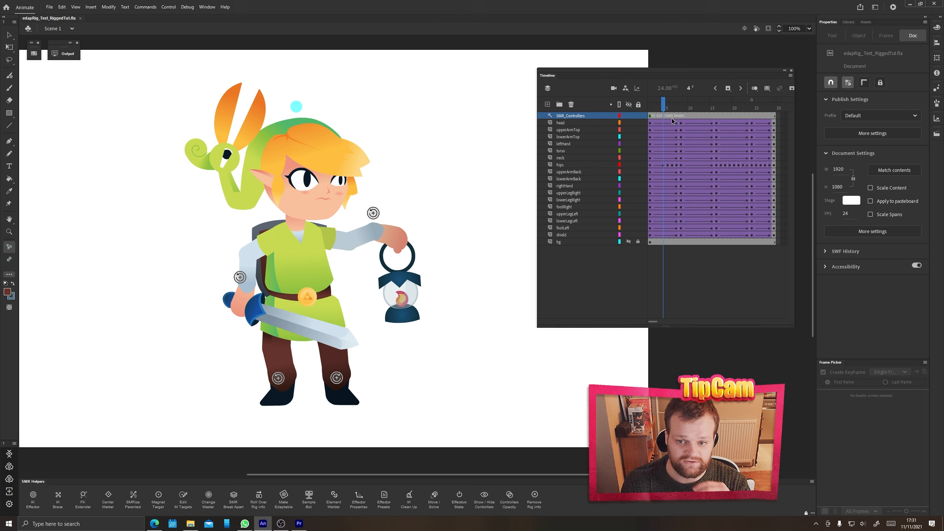
mouse_move(660, 107)
mouse_down()
mouse_move(650, 108)
mouse_move(667, 110)
mouse_up()
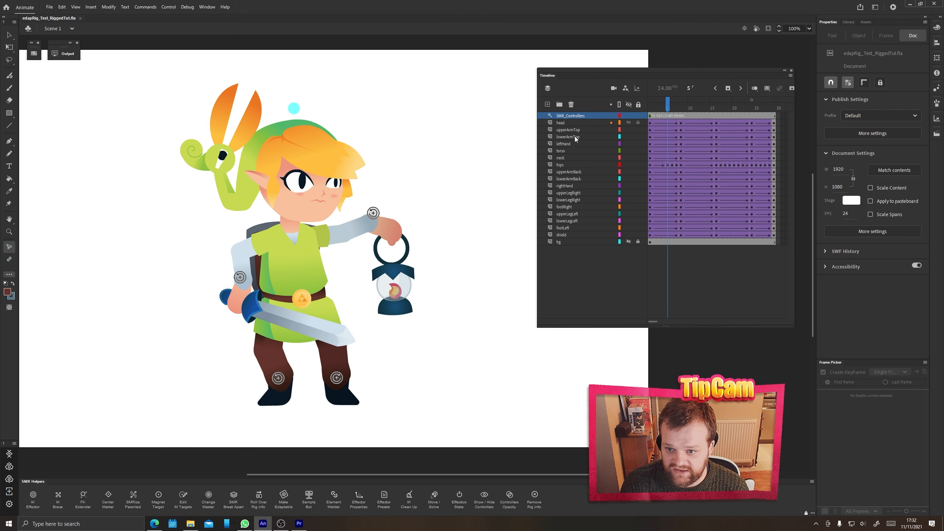
- Inspect the character's shoulder, elbow, hip and knee joints up close at 400%, including the crouched pose at frame 19
scroll(372, 240, up, 5)
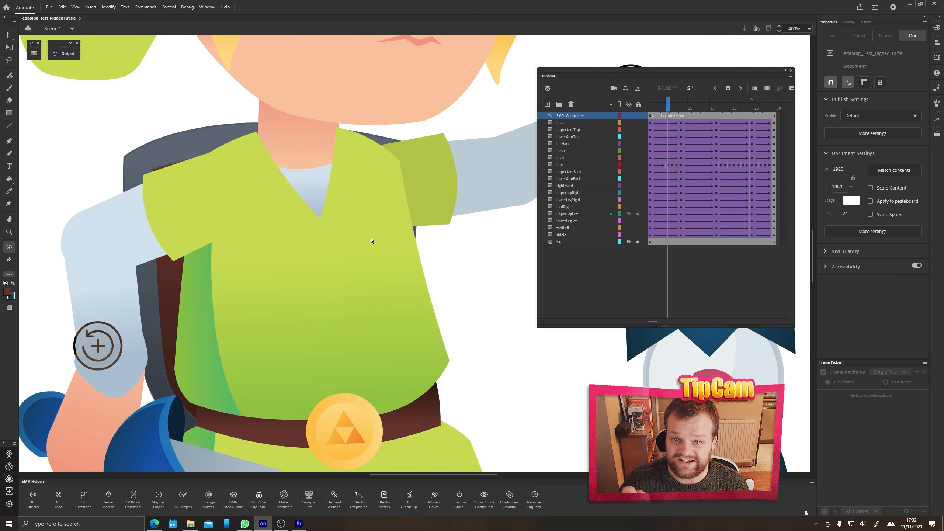
drag(131, 259, 242, 268)
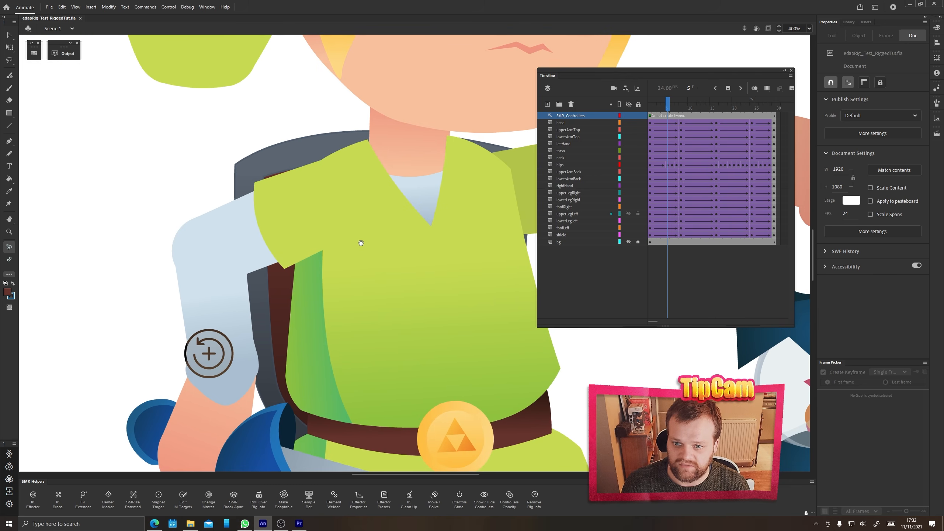
drag(414, 241, 136, 274)
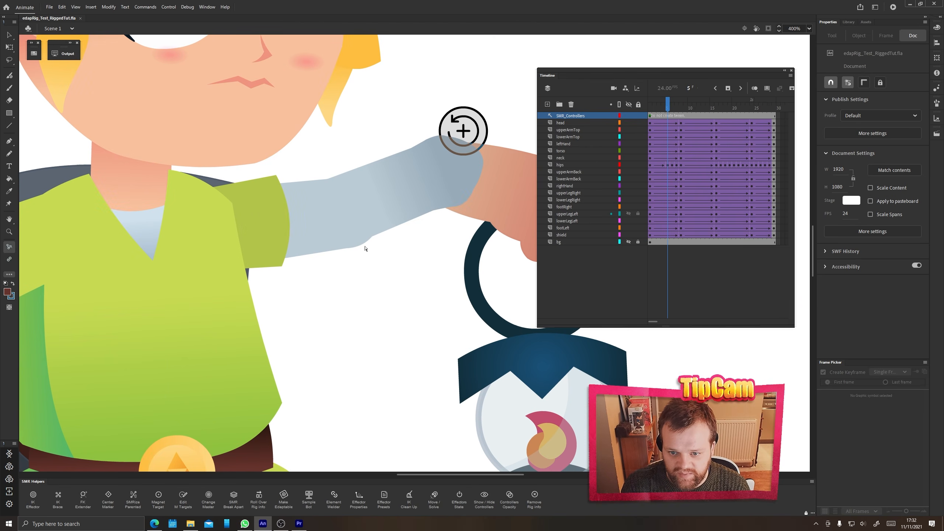
drag(164, 358, 381, 233)
drag(310, 346, 299, 137)
drag(206, 281, 117, 160)
drag(655, 114, 725, 114)
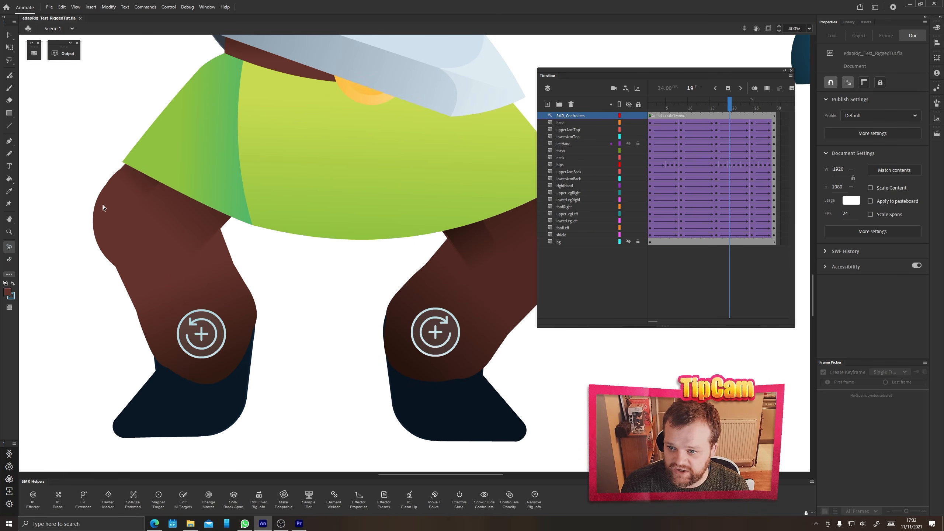
key(ctrl+1)
drag(351, 214, 265, 226)
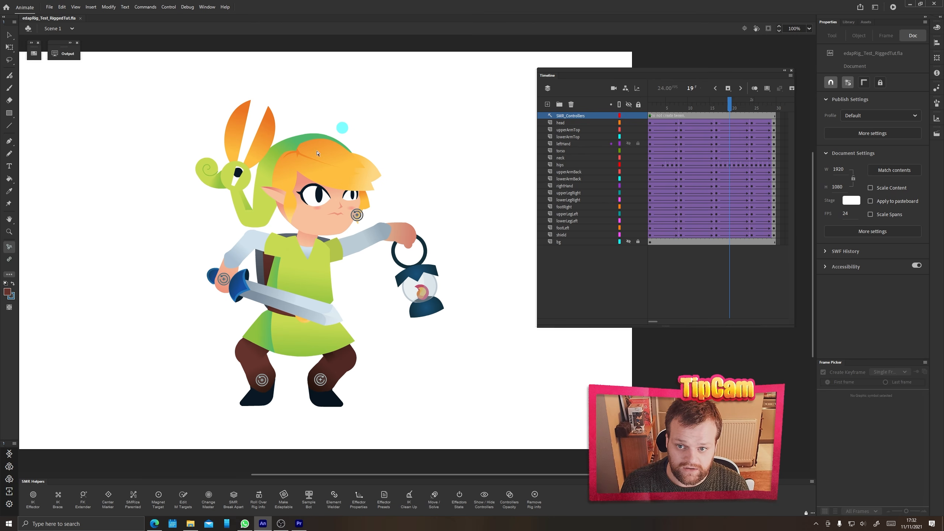
drag(278, 163, 291, 164)
- At frame 1, select the head, neck, torso, hips, arms, hands and shield and prefix their layer names with PL_
click(9, 35)
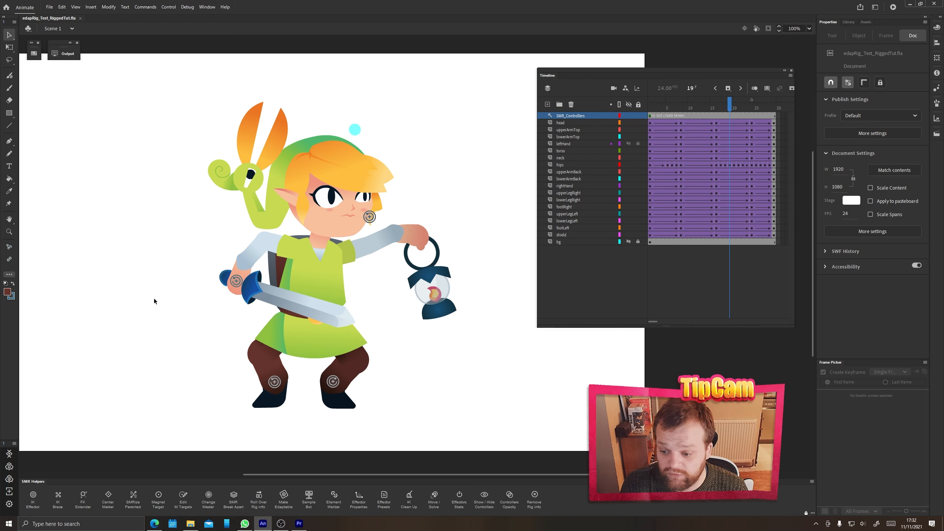
drag(251, 221, 237, 260)
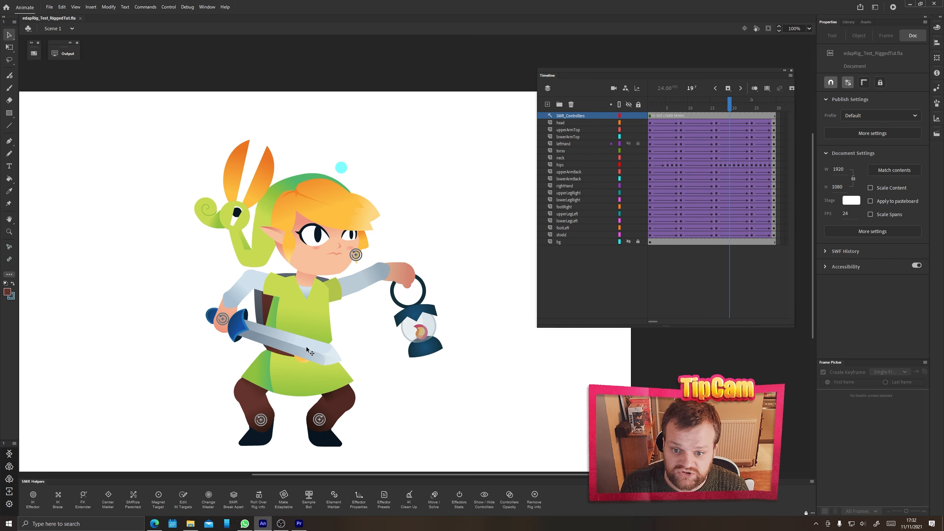
scroll(193, 251, down, 2)
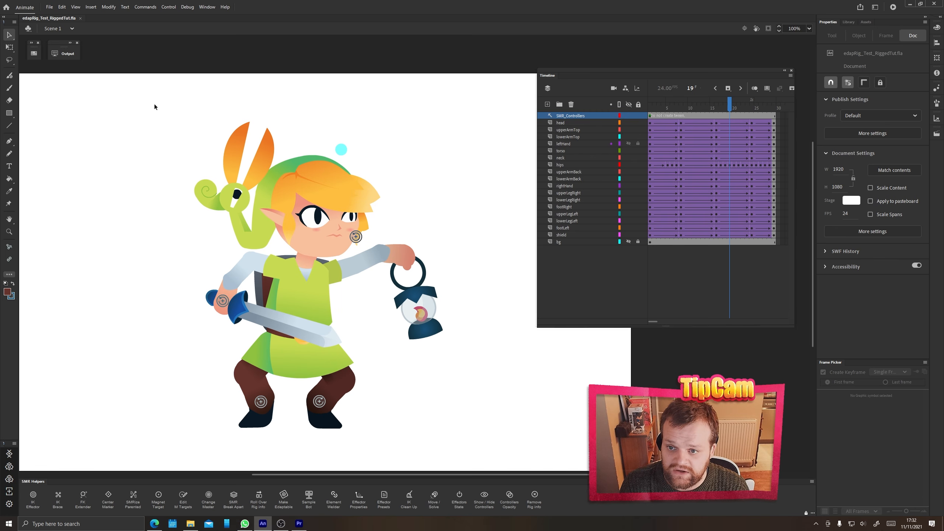
drag(130, 104, 463, 379)
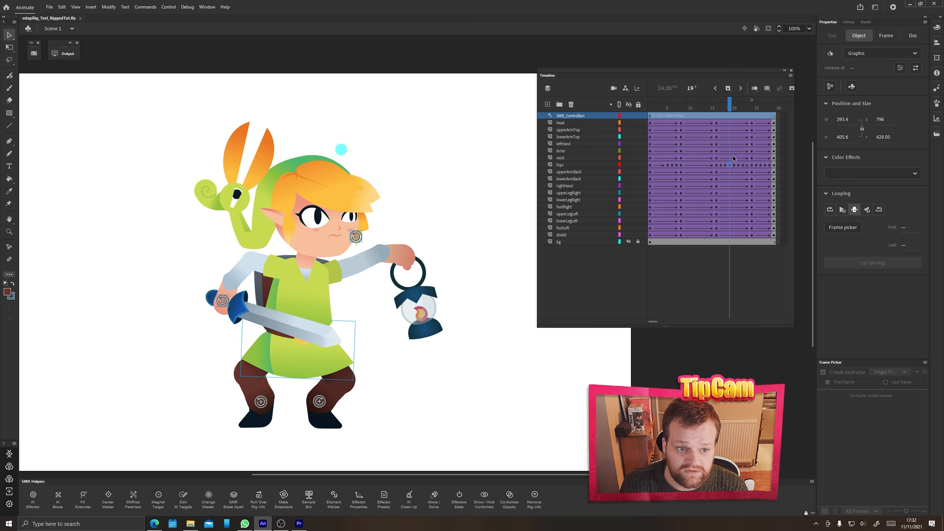
click(647, 122)
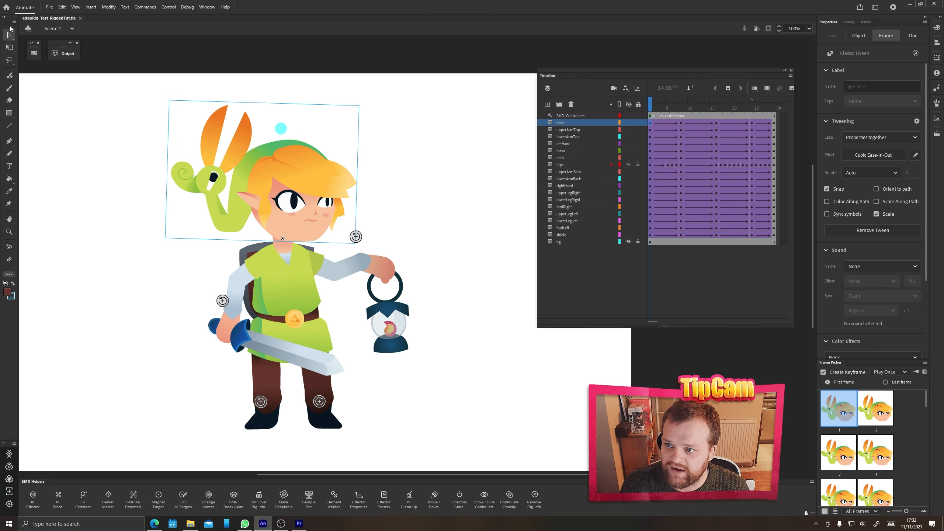
drag(138, 102, 472, 401)
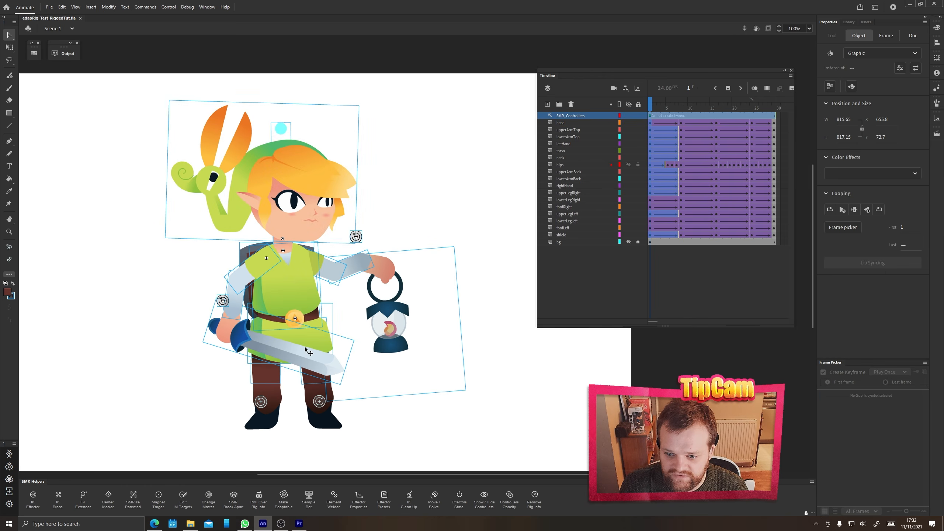
click(303, 379)
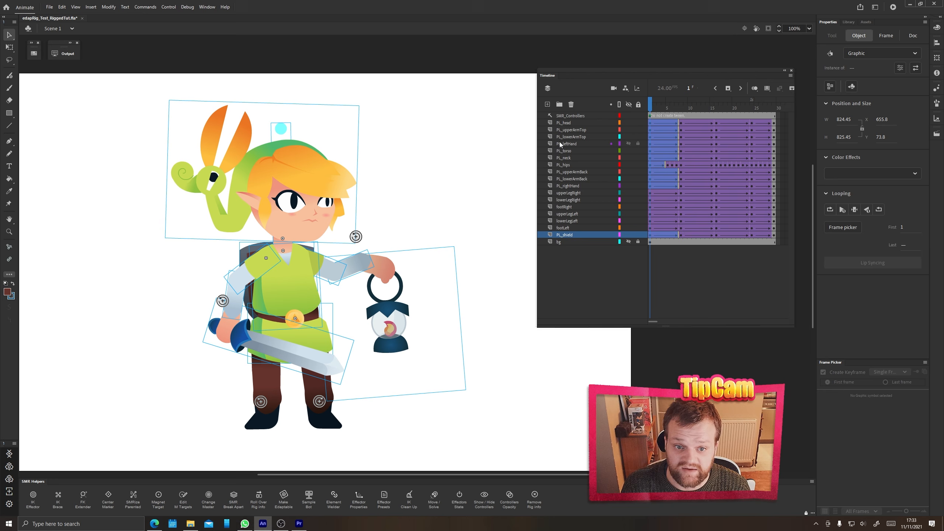
- Scrub and play the timeline to check the animation with the PL_ layers
drag(205, 267, 256, 274)
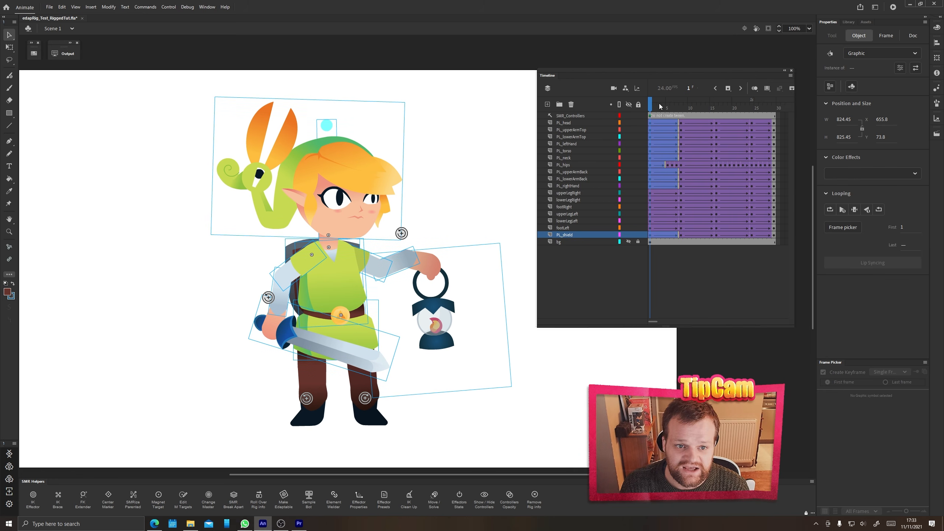
drag(650, 107, 702, 130)
key(Return)
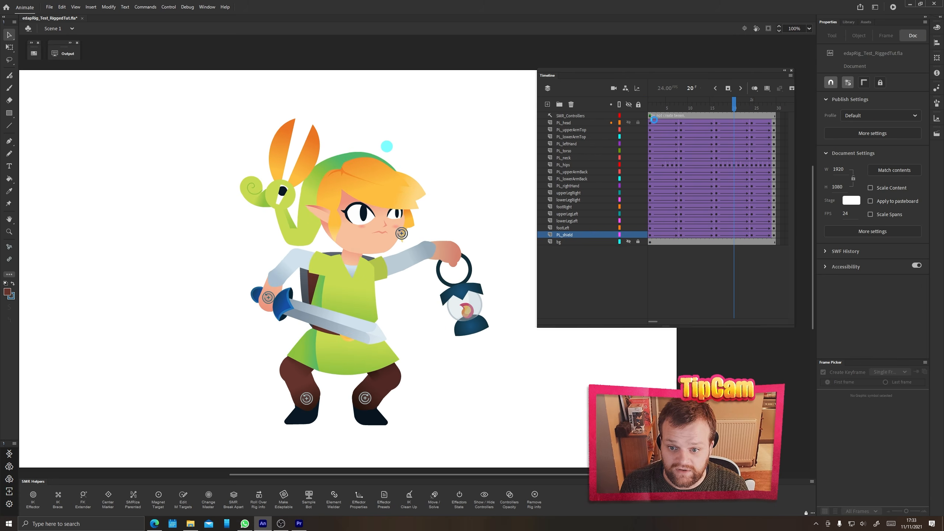
key(Return)
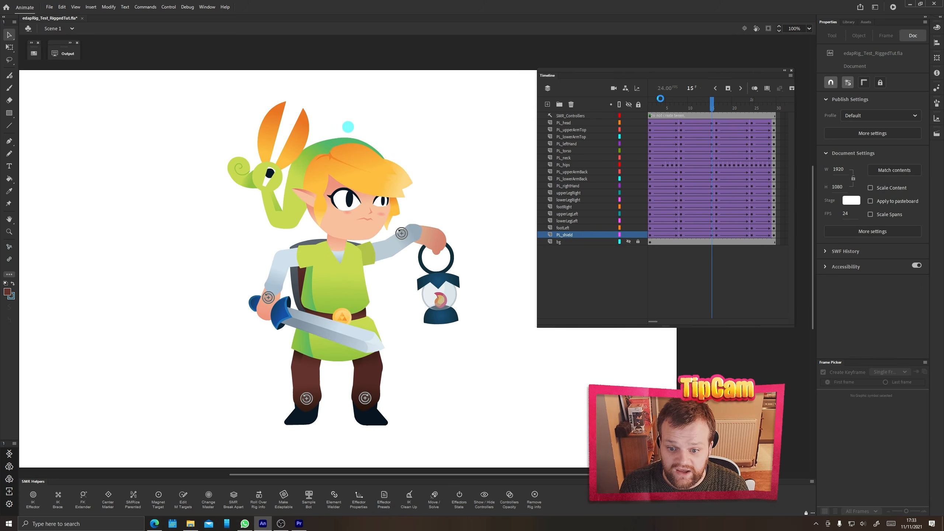
key(Return)
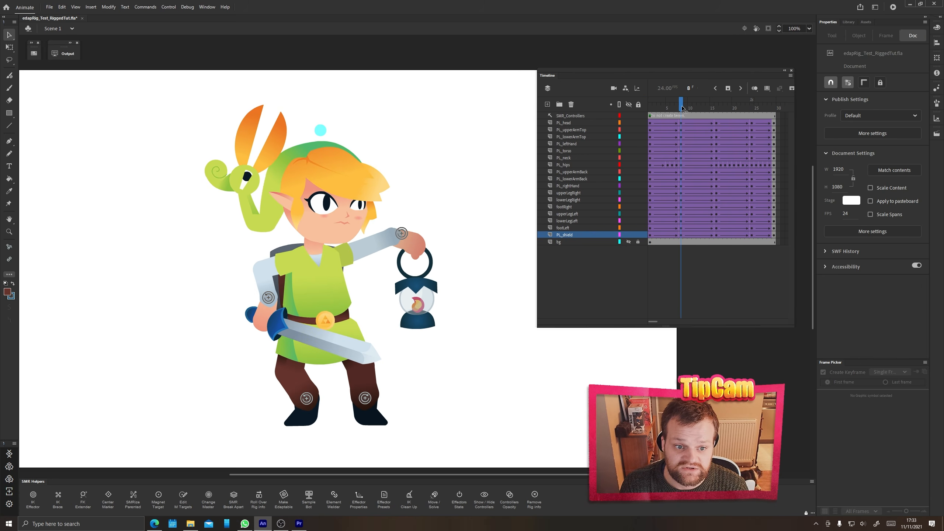
- At frame 1, select both upper legs, lower legs and feet and prefix their layer names with PL_
click(650, 107)
drag(239, 444, 416, 384)
shift+click(428, 338)
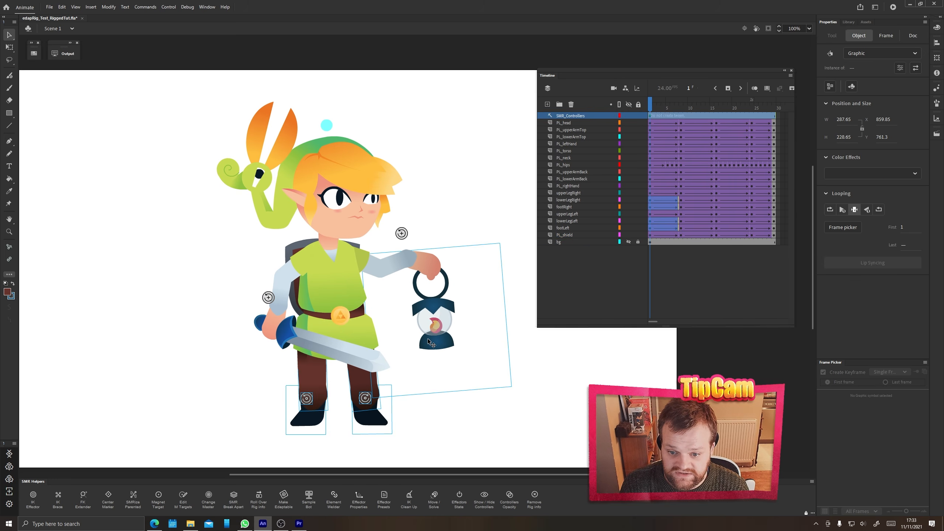
shift+click(314, 368)
shift+click(354, 371)
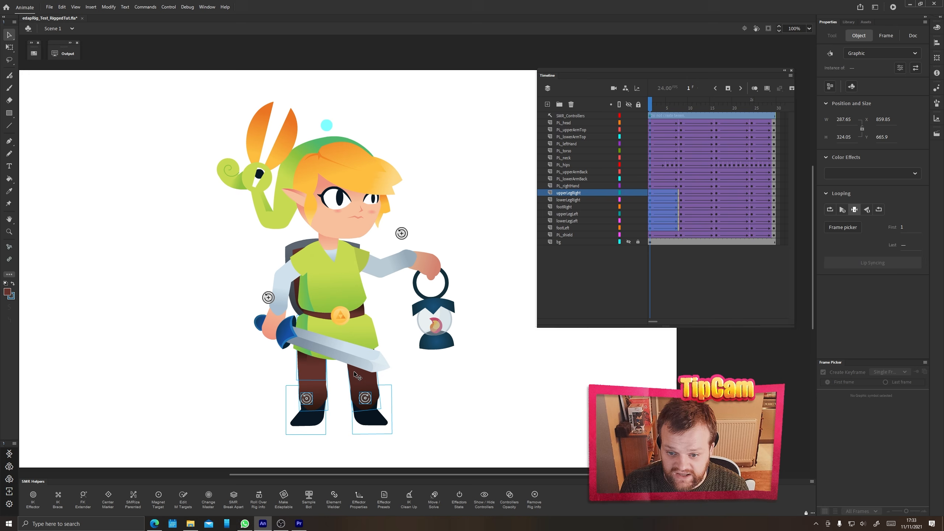
key(ctrl+shift+s)
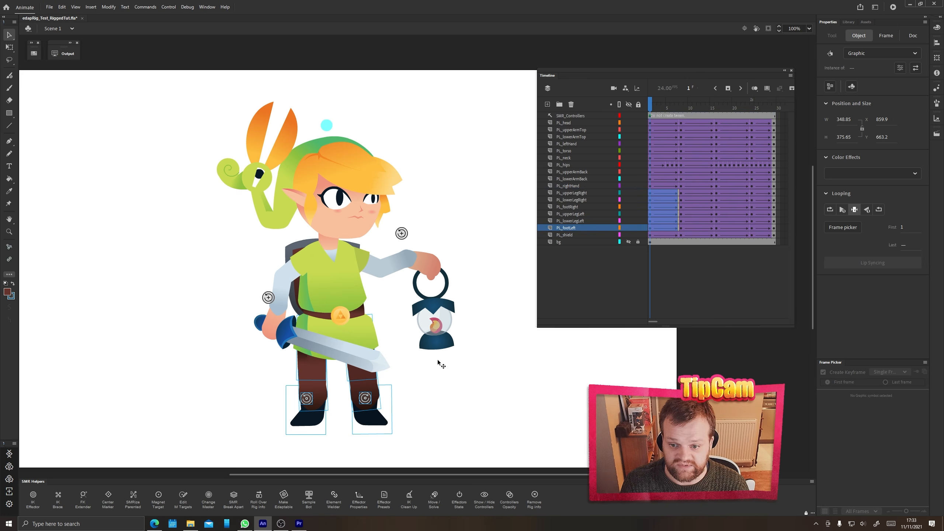
- Check the animation briefly, then remove the PL_ prefix from both legs' upper, lower and foot layers at frame 1
drag(650, 109, 706, 137)
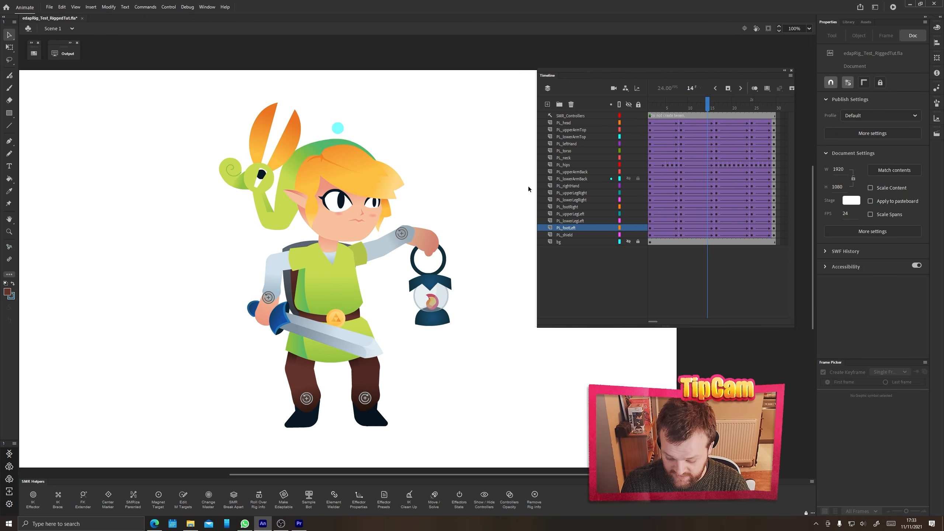
key(Home)
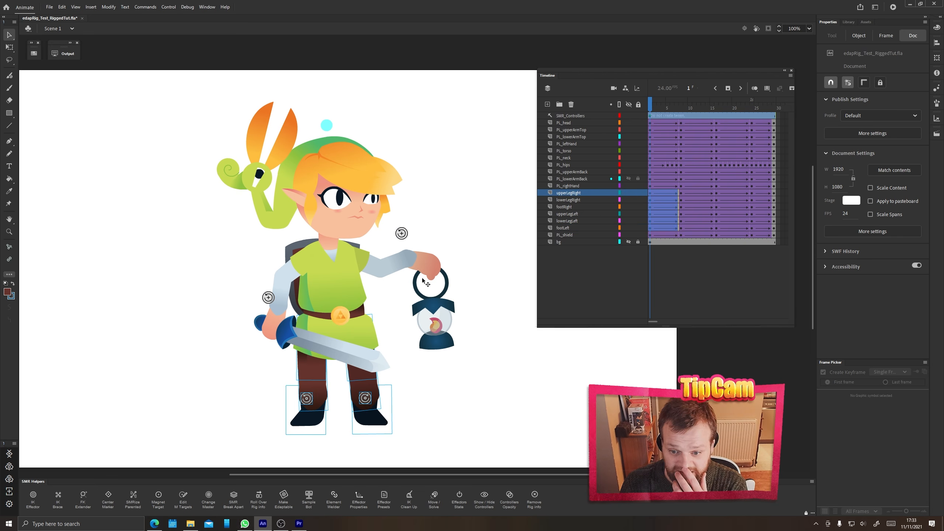
click(178, 327)
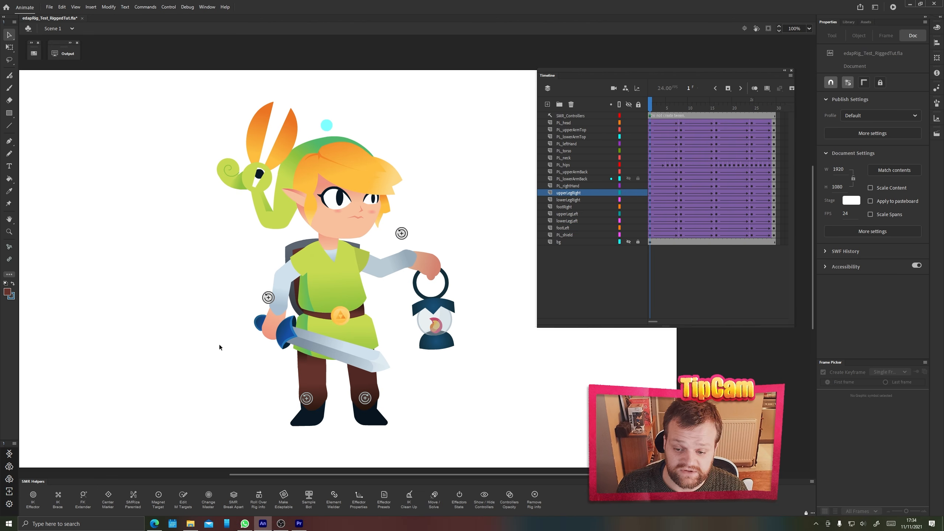
- At frame 1, snap the effectors to their joints with Smart Magnet Joint and run IK Clean Up on the left leg's chain
click(307, 399)
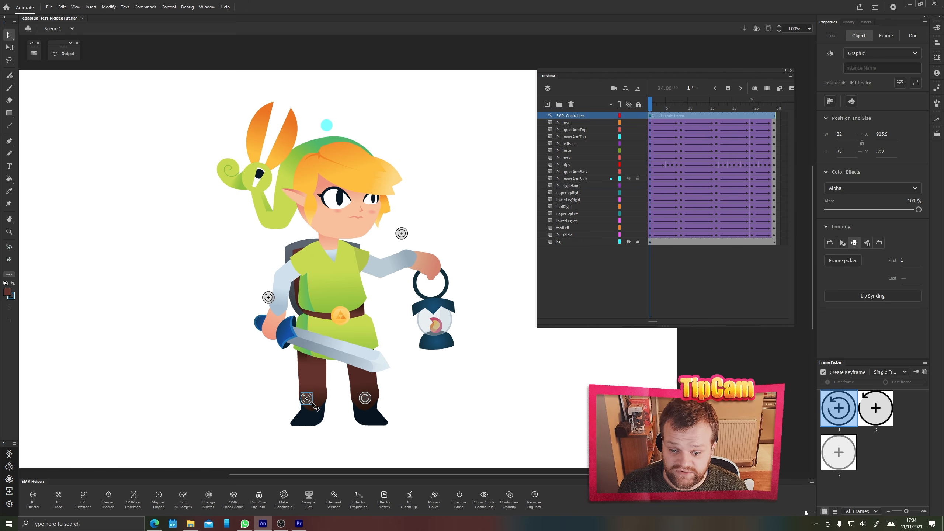
key(grave)
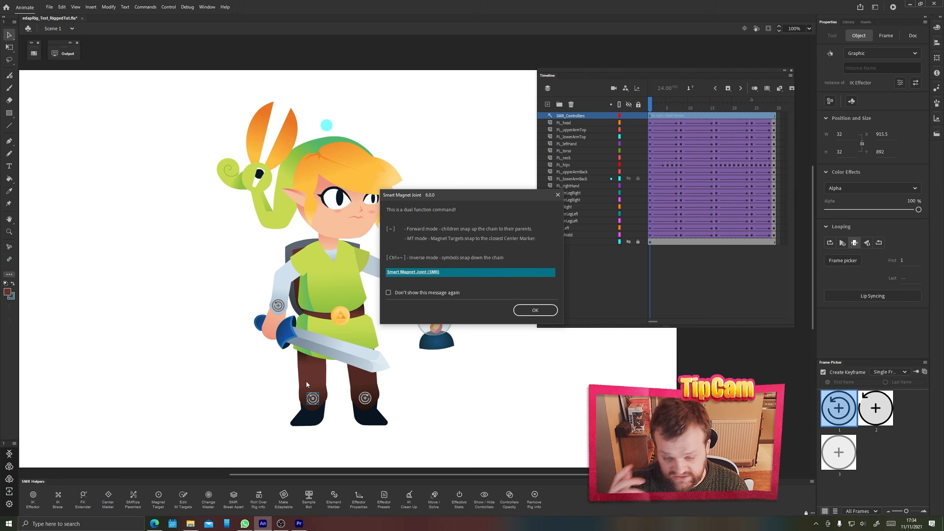
click(523, 312)
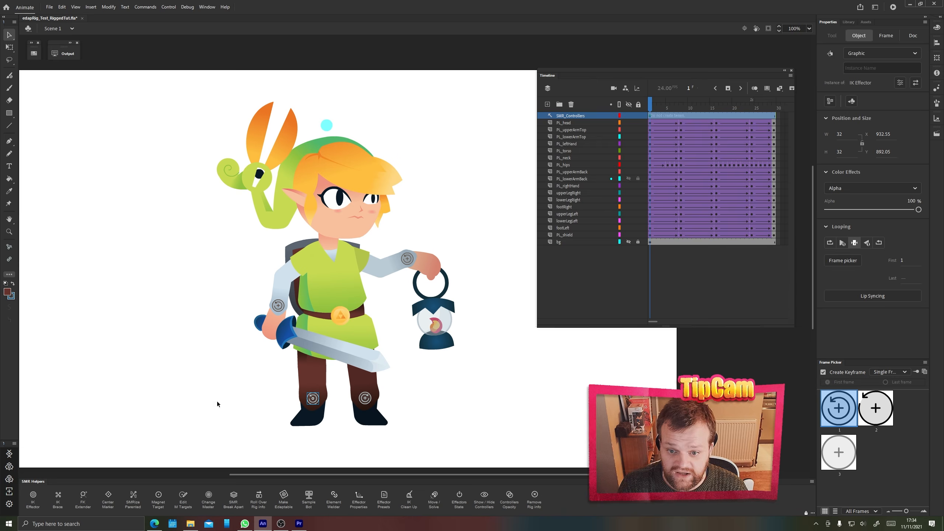
click(408, 498)
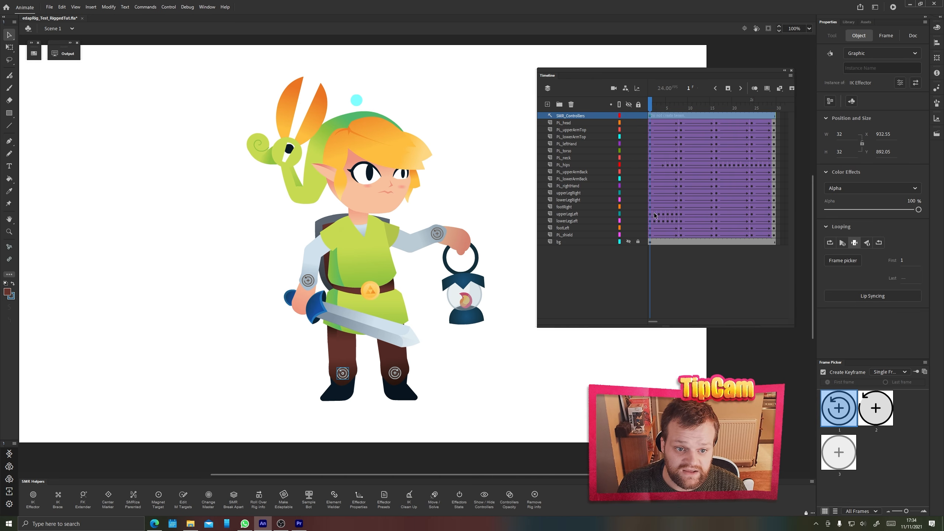
- Check the leg motion up to frame 5, then run IK Clean Up on the right leg's chain from frame 1
drag(650, 107, 668, 111)
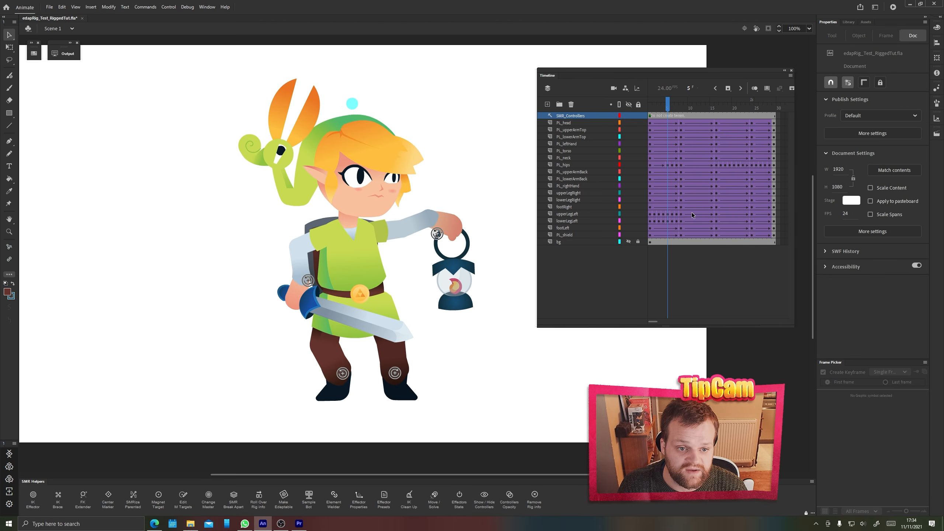
click(394, 371)
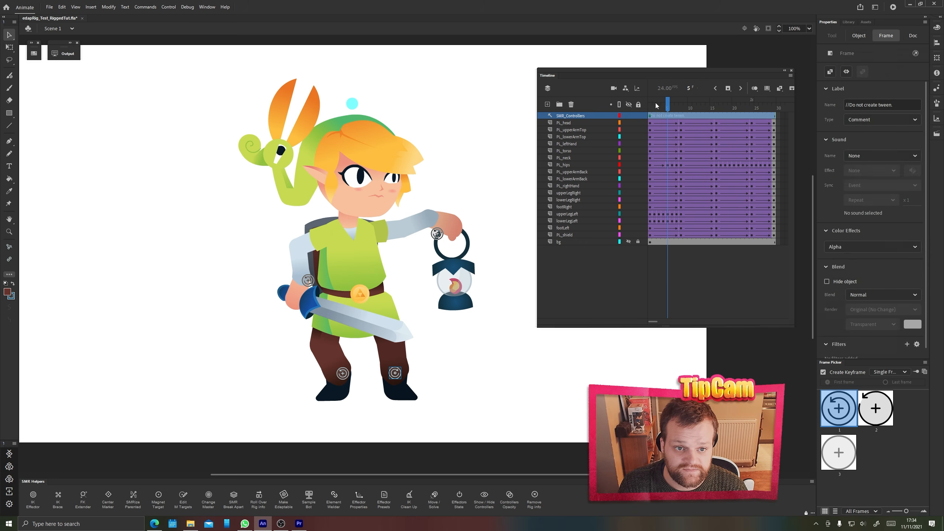
key(shift+comma)
click(396, 374)
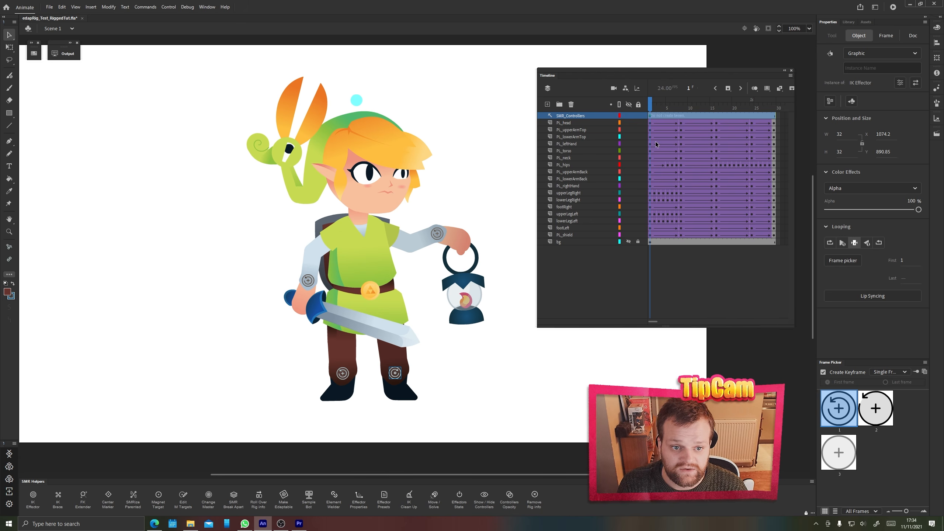
- Check the cleaned span, then at frame 8 snap the effectors and run IK Clean Up on both legs
click(667, 106)
mouse_move(668, 106)
mouse_down()
mouse_move(655, 107)
mouse_move(683, 109)
mouse_move(650, 106)
mouse_move(685, 107)
mouse_move(650, 107)
mouse_move(667, 108)
mouse_up()
click(681, 221)
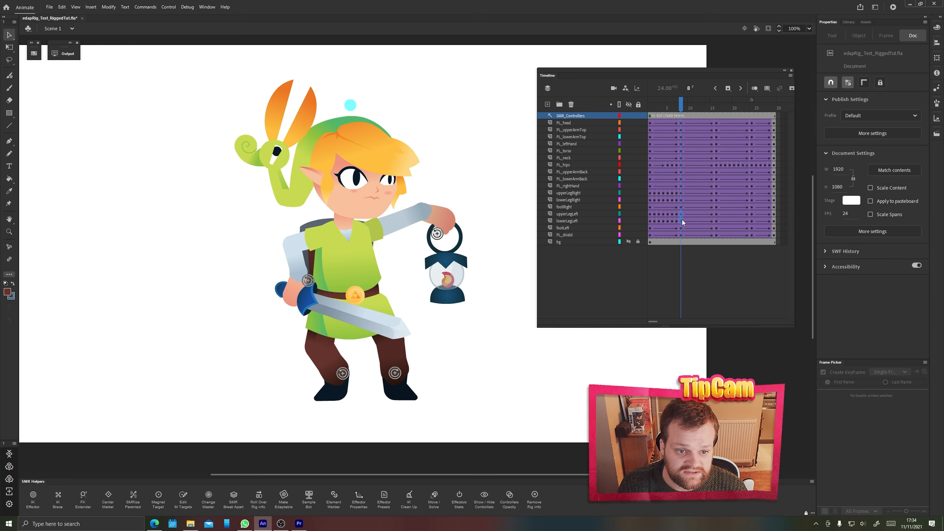
click(268, 385)
click(348, 376)
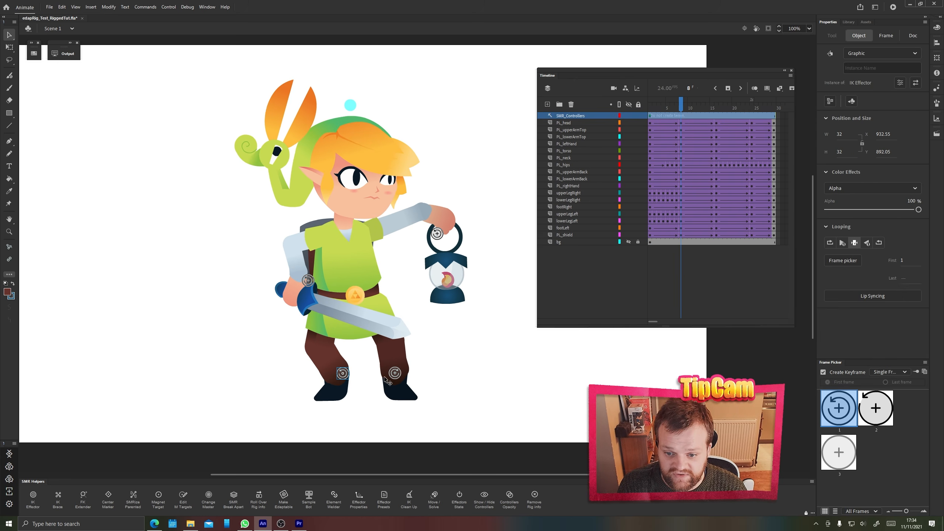
click(383, 376)
click(341, 372)
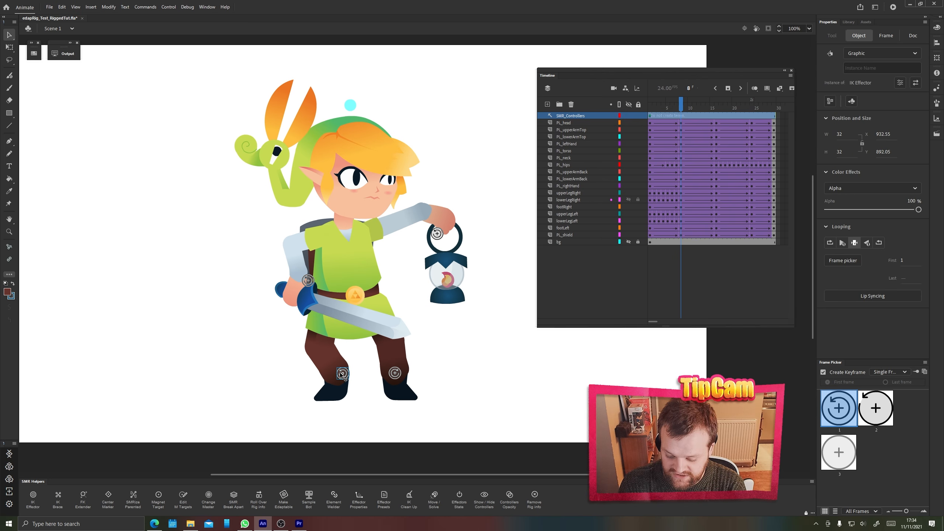
click(394, 372)
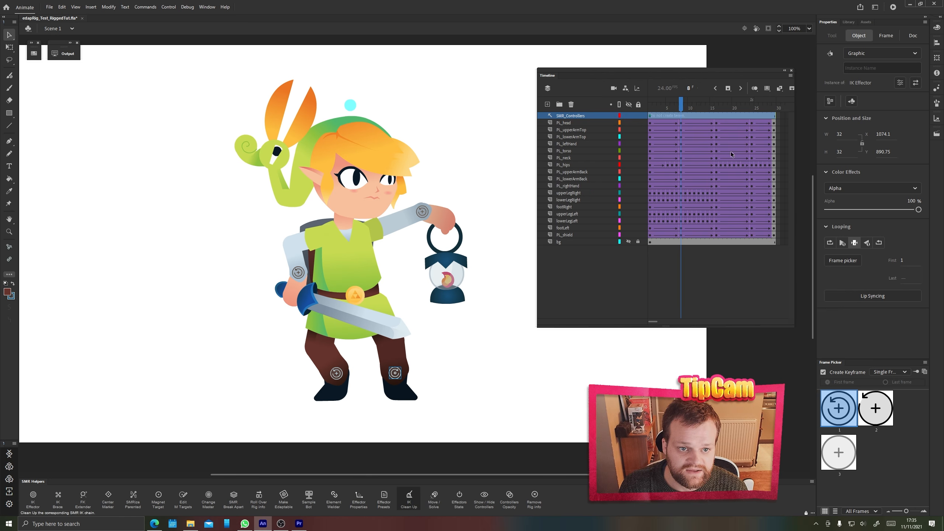
- At frame 16, run IK Clean Up on the left and right leg chains
click(716, 214)
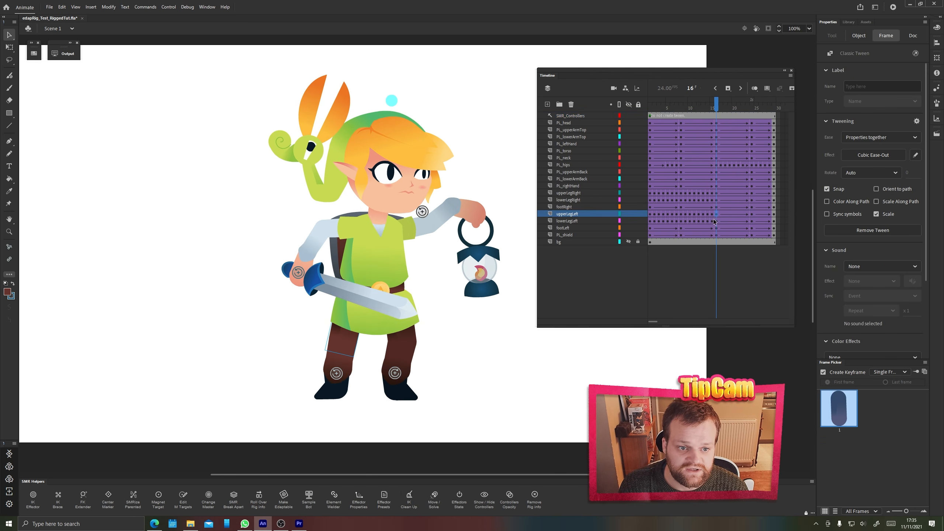
click(313, 376)
click(336, 373)
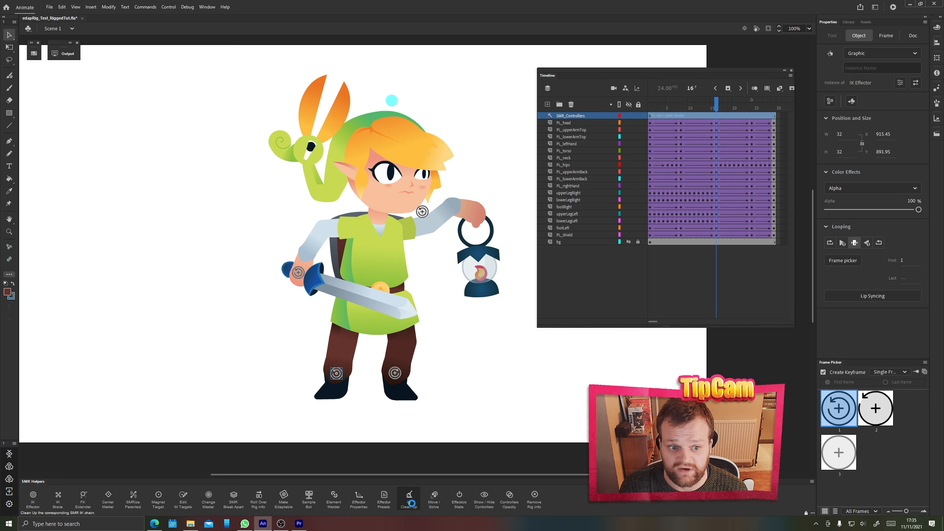
click(395, 373)
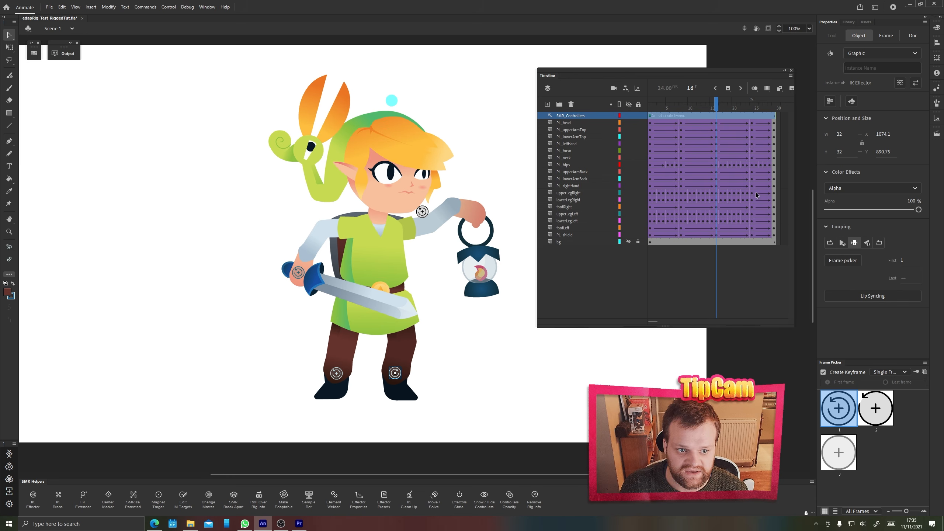
- At frame 24, run IK Clean Up on the left and right leg chains
click(752, 194)
click(341, 373)
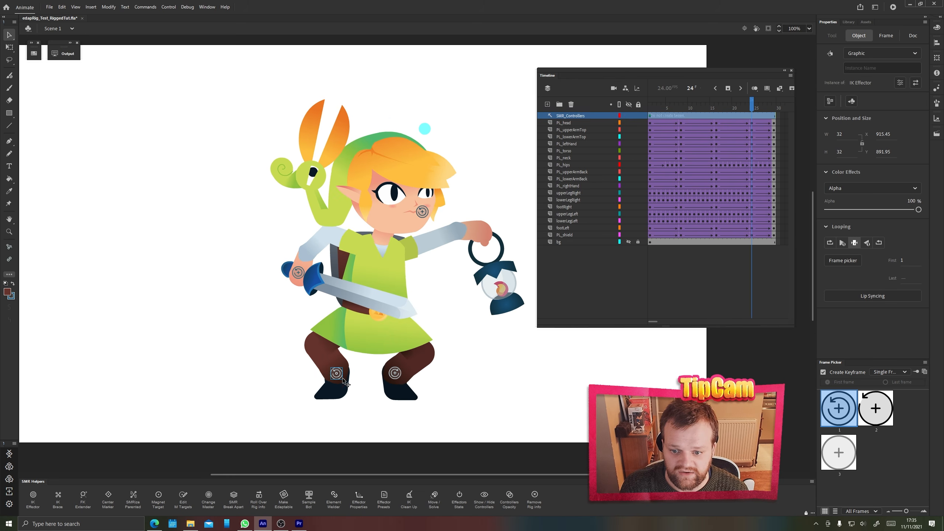
click(391, 374)
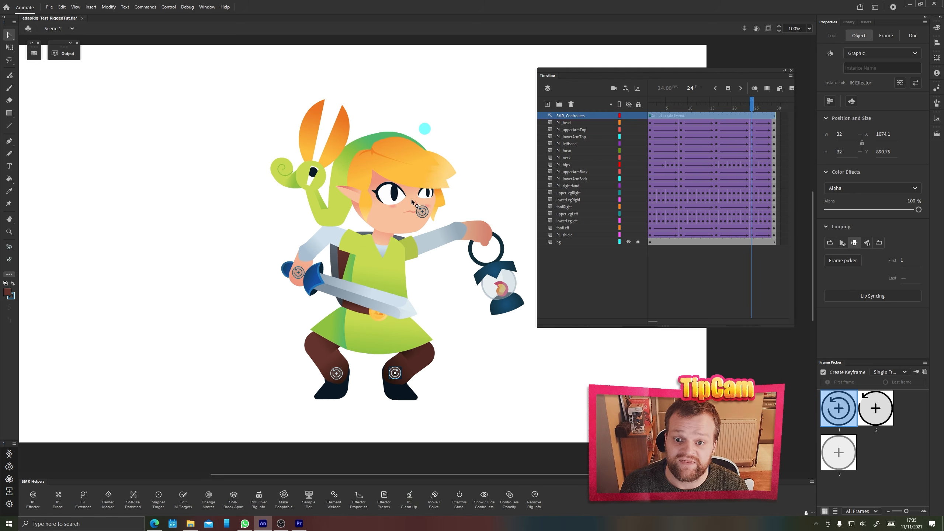
- Snap the arm effectors onto the character's wrists at frame 24 and scrub the timeline to check the legs
mouse_move(404, 216)
mouse_down()
mouse_move(389, 225)
mouse_move(401, 220)
mouse_up()
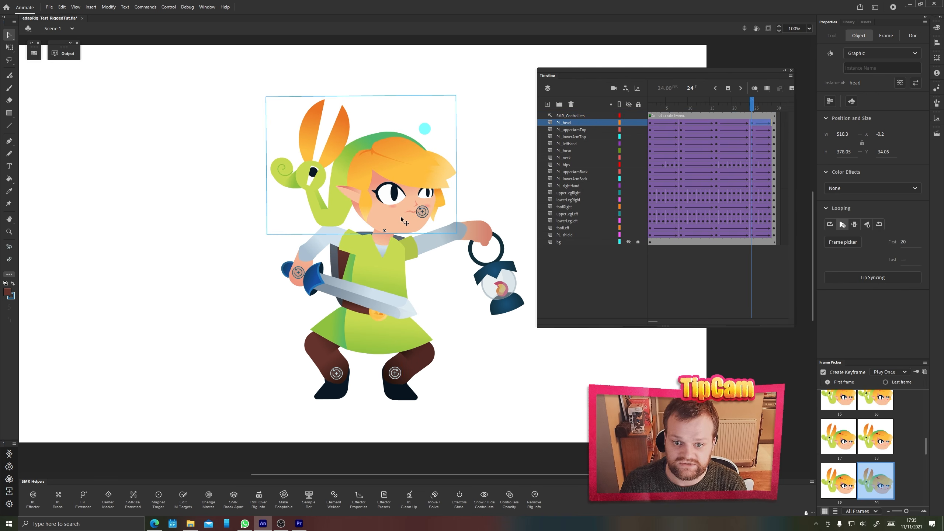
click(421, 212)
key(F3)
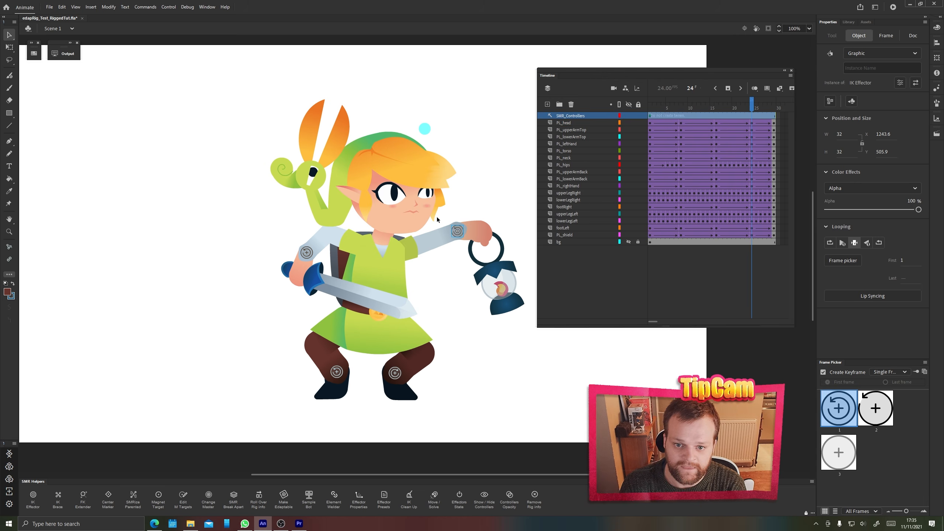
click(161, 222)
drag(664, 110, 721, 119)
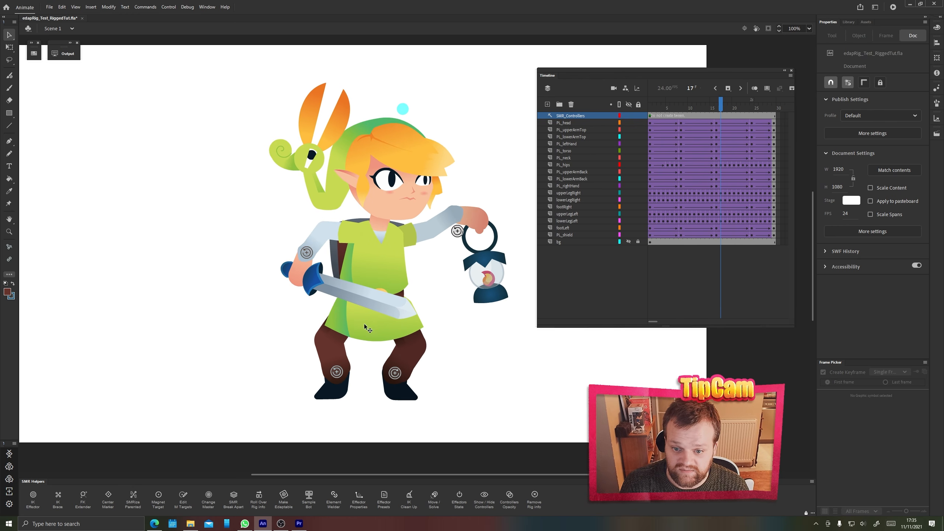
- Rotate the hips slightly at frame 17 and scrub the neighbouring frames to check the motion
click(367, 334)
key(m)
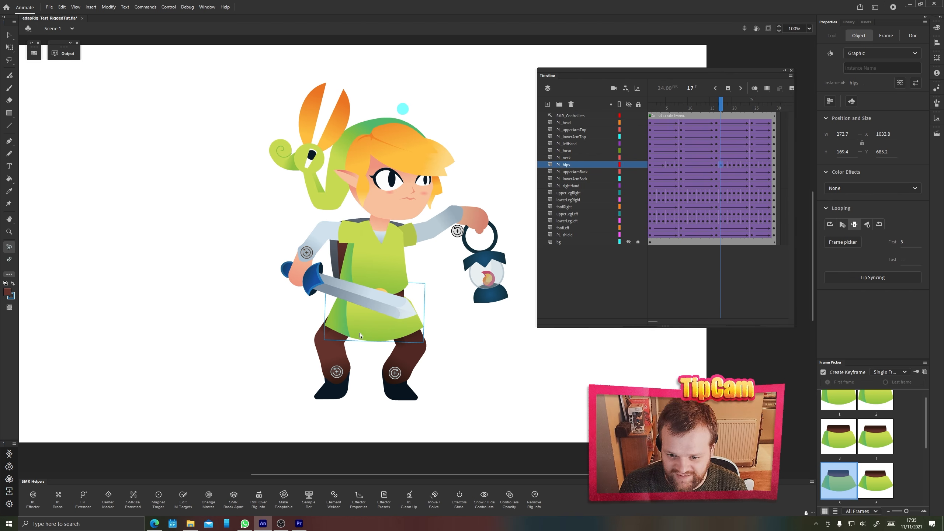
key(ctrl+shift+a)
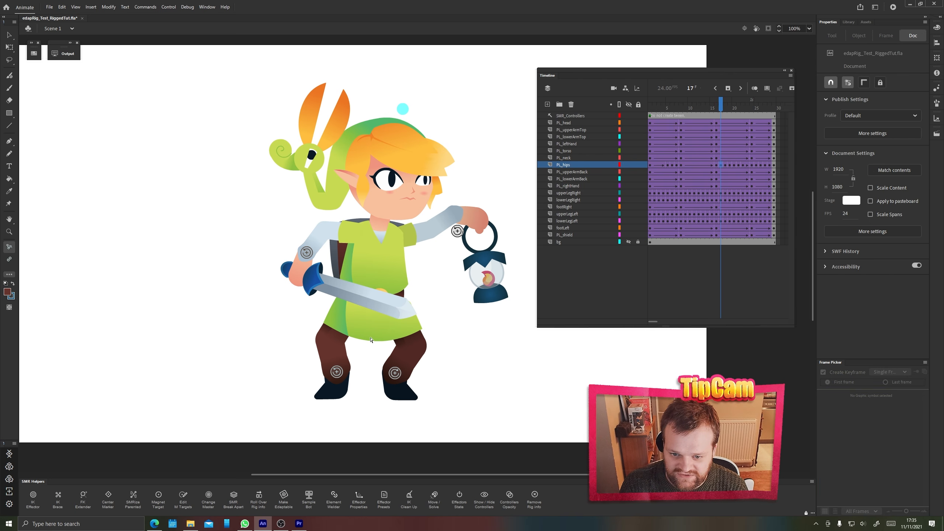
click(370, 339)
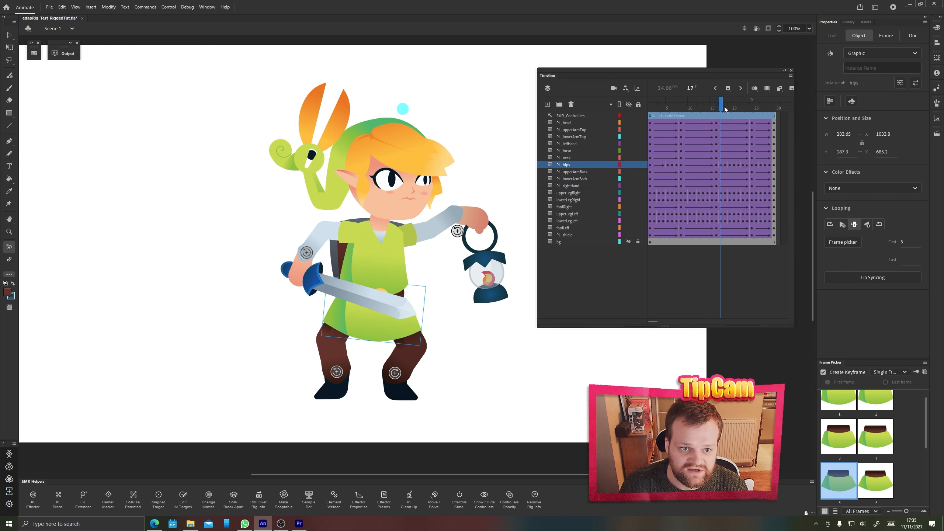
mouse_move(722, 106)
mouse_down()
mouse_move(747, 108)
mouse_move(699, 112)
mouse_move(747, 113)
mouse_move(702, 123)
mouse_move(718, 120)
mouse_up()
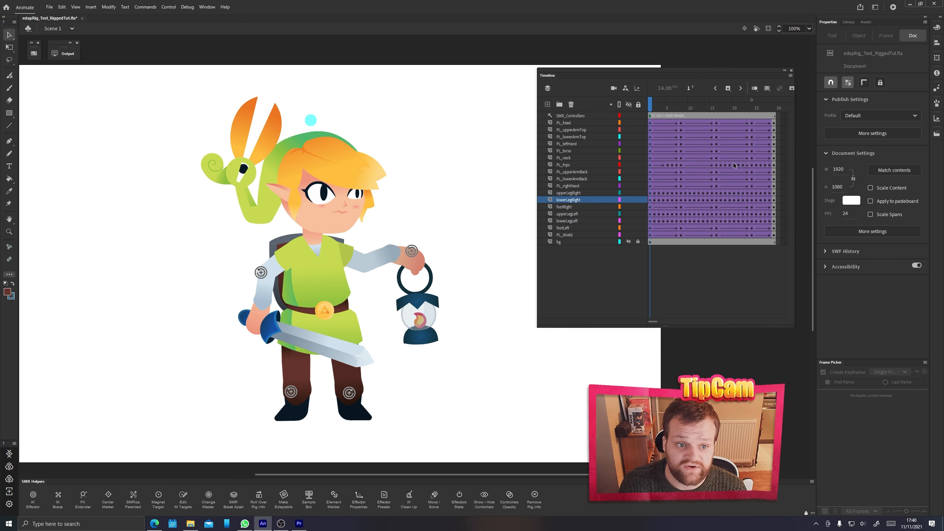
- Try to pose the sword arm with KineFlex at frame 24, read the Output message and close it
click(753, 137)
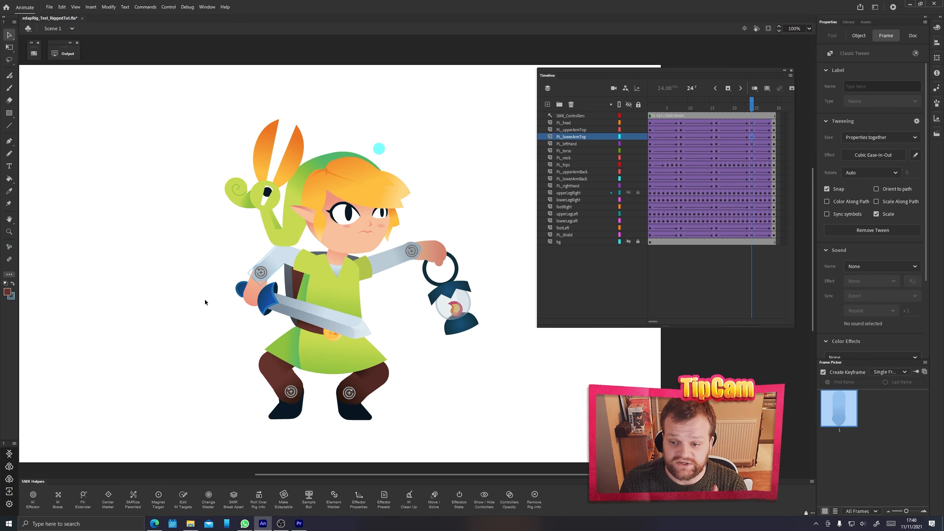
click(259, 278)
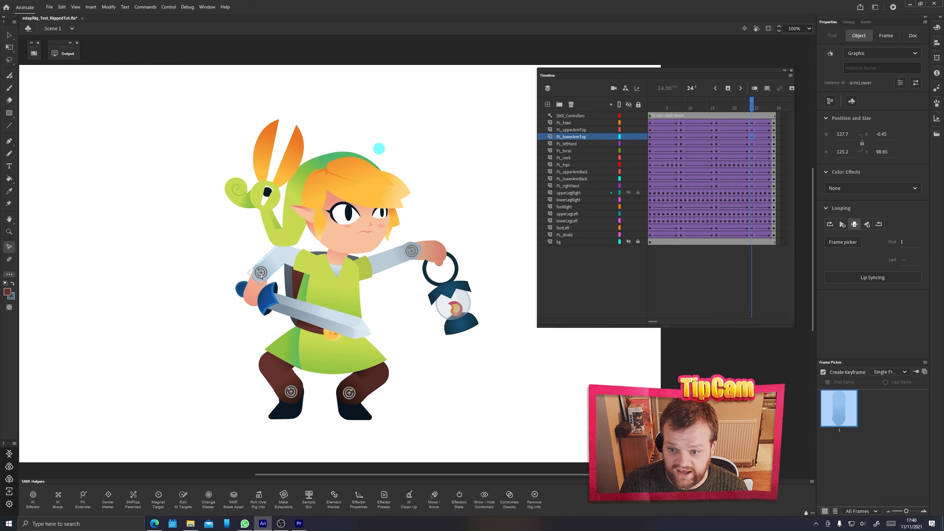
drag(717, 106, 751, 106)
click(263, 275)
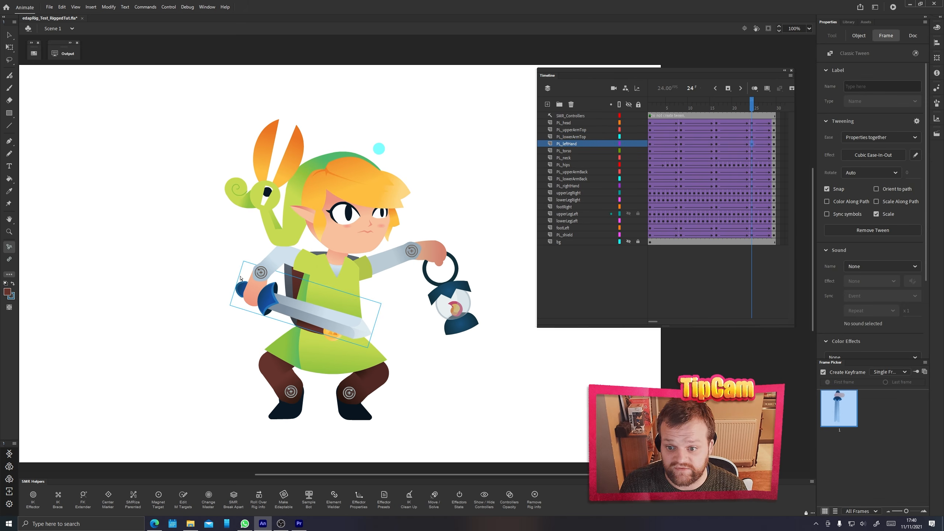
click(261, 273)
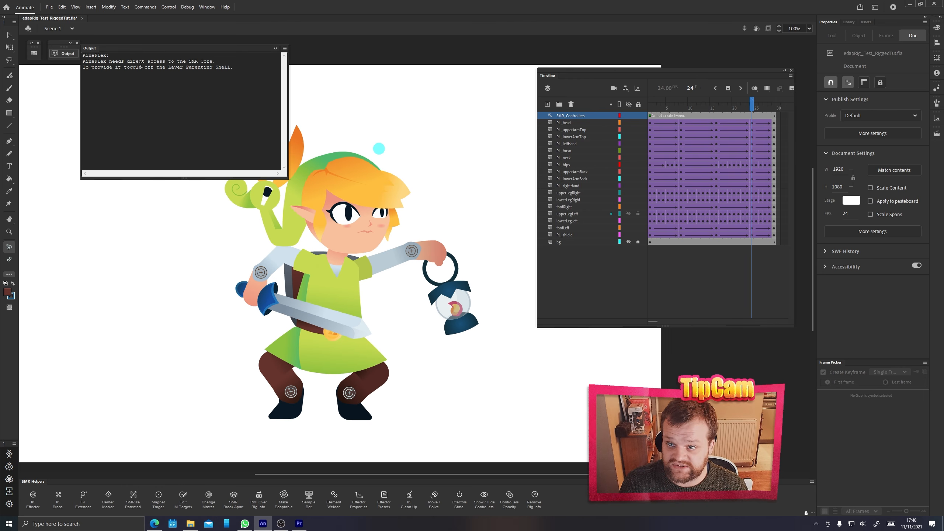
drag(117, 67, 235, 66)
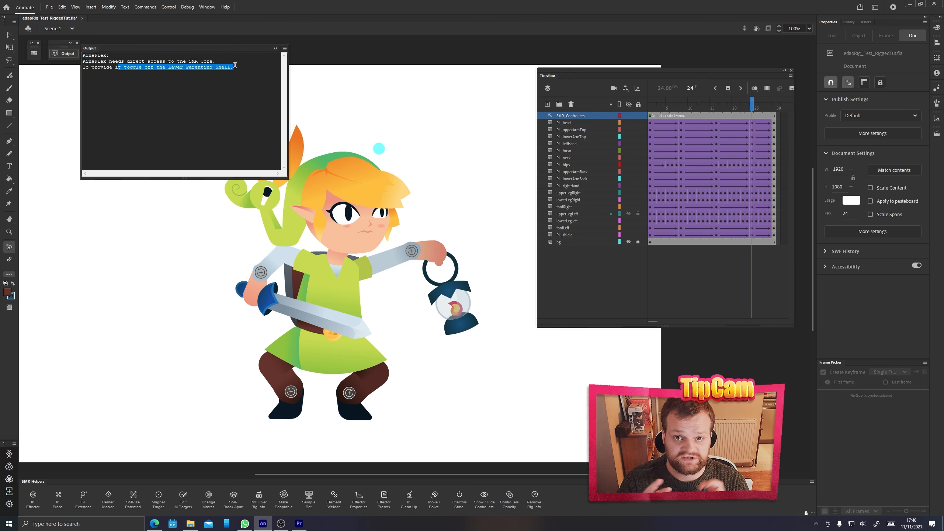
click(67, 57)
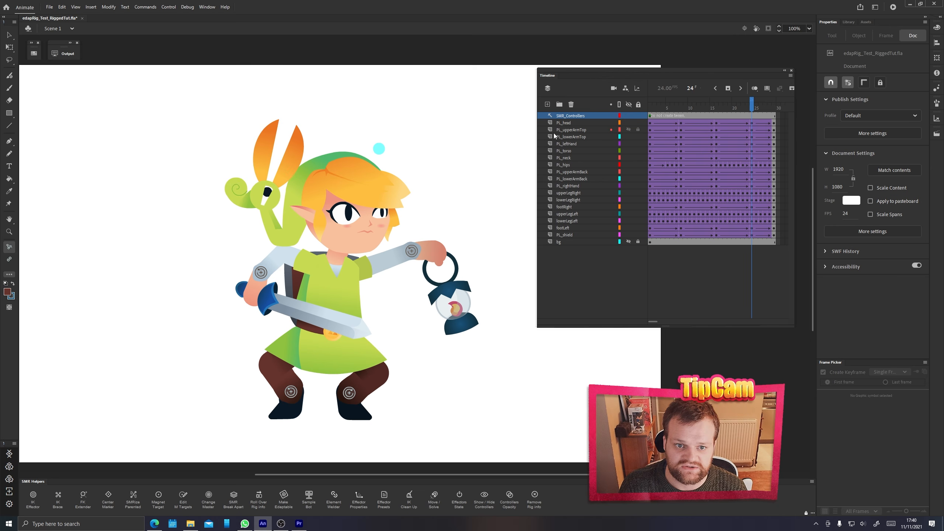
- At frame 1, select the head, neck, torso, hips, arms, hands and shield, remove their PL_ layer prefixes, and return to frame 24
click(650, 123)
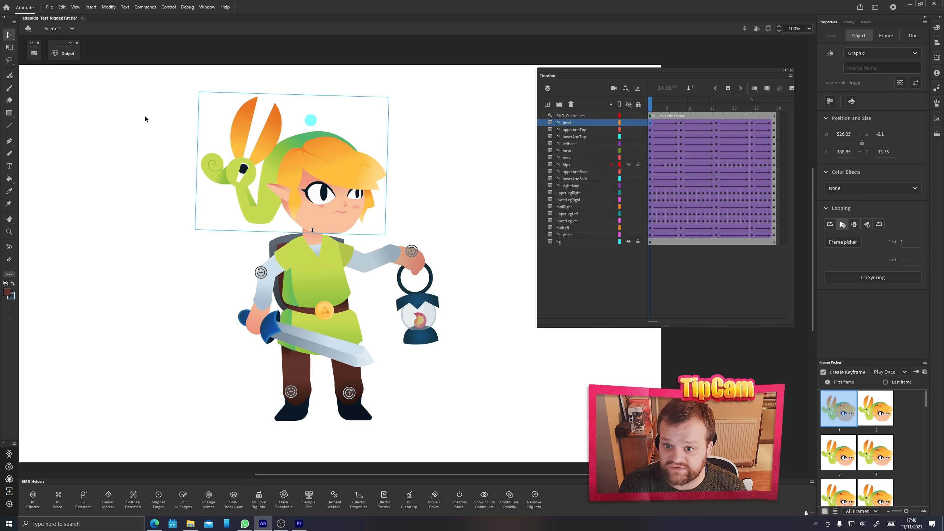
drag(414, 290, 465, 317)
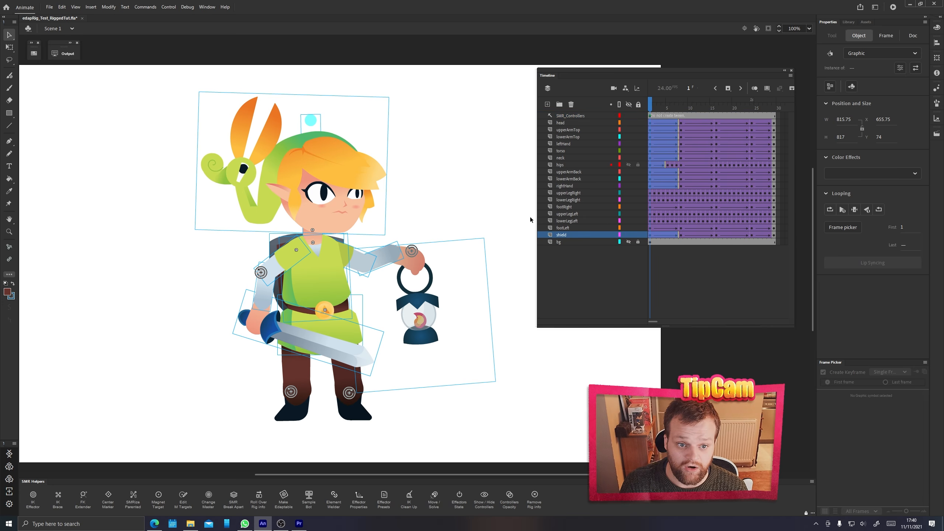
click(752, 135)
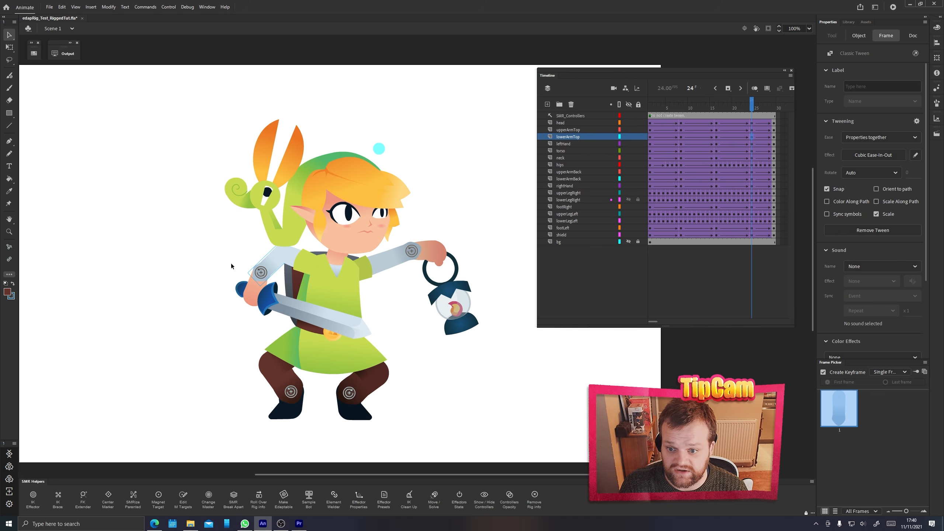
- Pose the sword arm in front of the chest with KineFlex at frame 24, checking it with undo, redo and playback
click(261, 272)
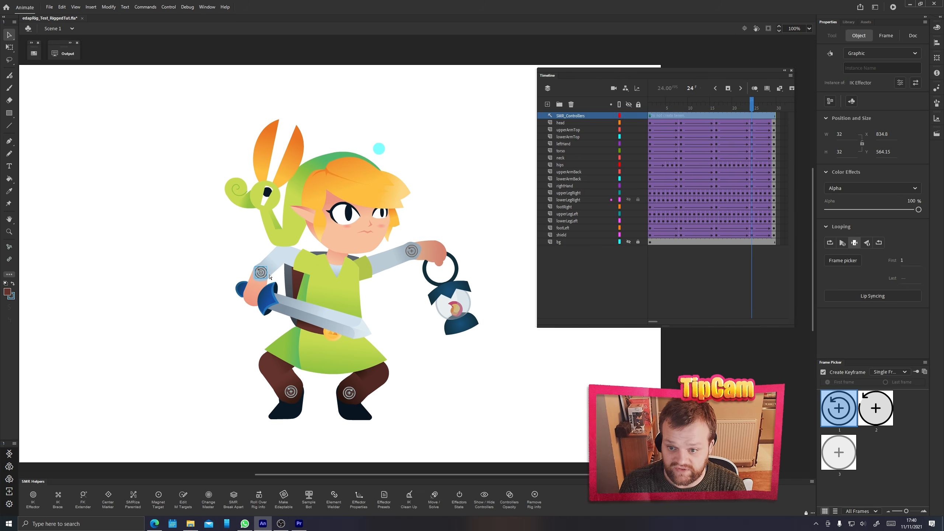
key(m)
drag(269, 277, 376, 296)
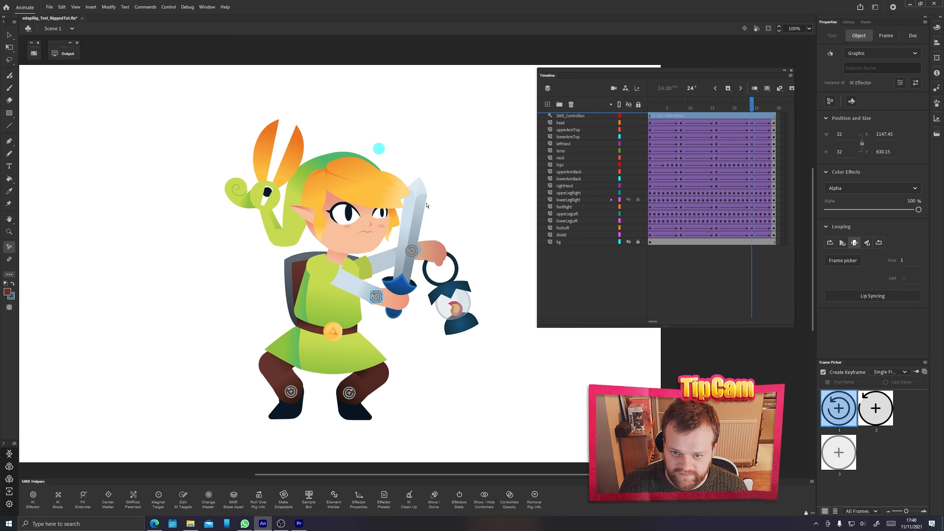
key(ctrl+z)
key(ctrl+z)
key(ctrl+z)
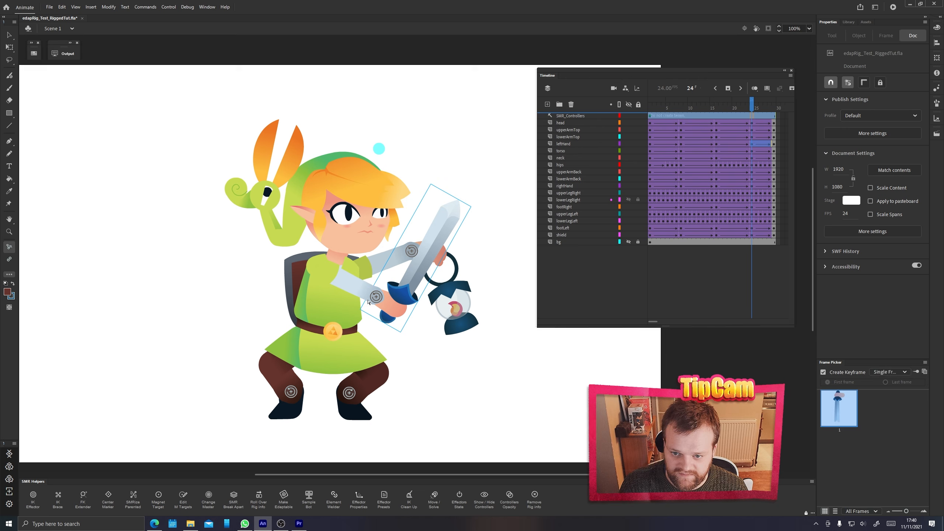
key(ctrl+y)
key(ctrl+y)
key(ctrl+y)
click(714, 114)
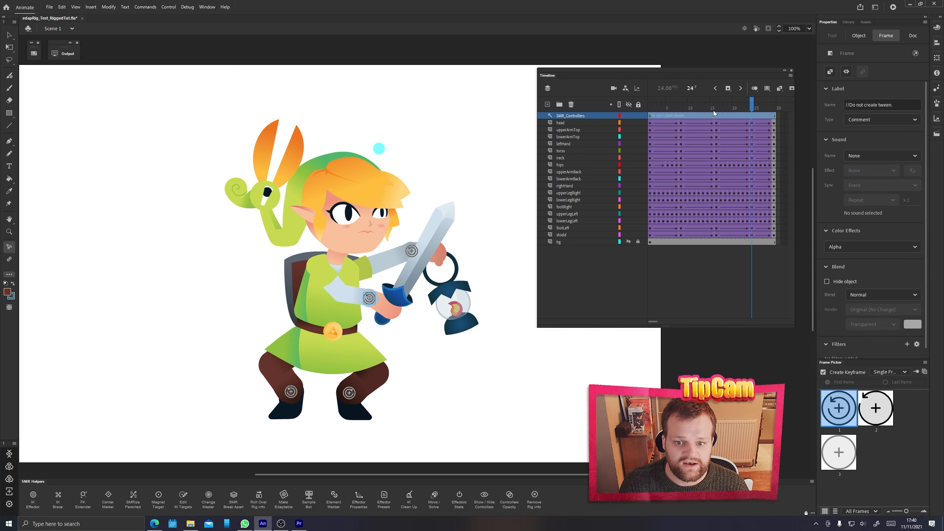
key(Return)
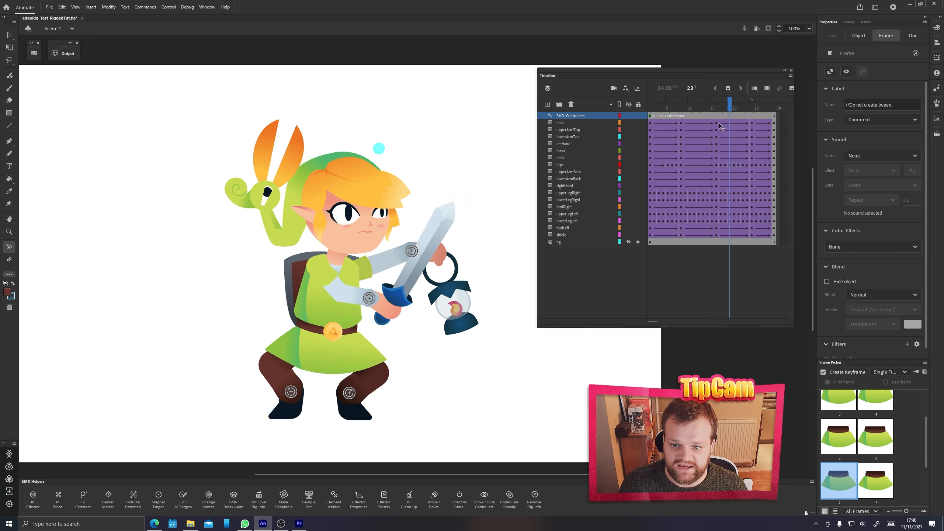
key(Return)
- At frame 1, select the upper-body parts, hips and shield, restore their PL_ layer prefixes, and scrub to check the motion
key(v)
drag(173, 96, 451, 346)
shift+click(340, 381)
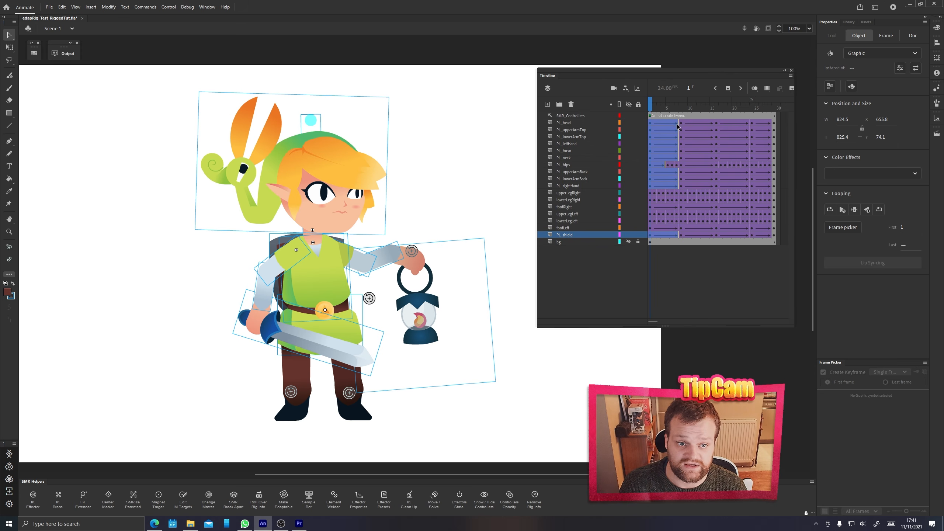
drag(677, 126, 699, 123)
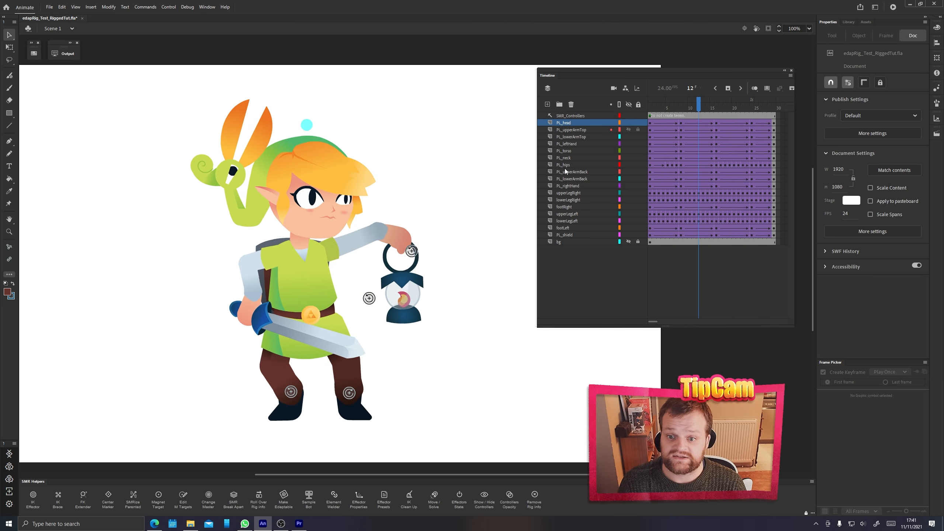
key(Return)
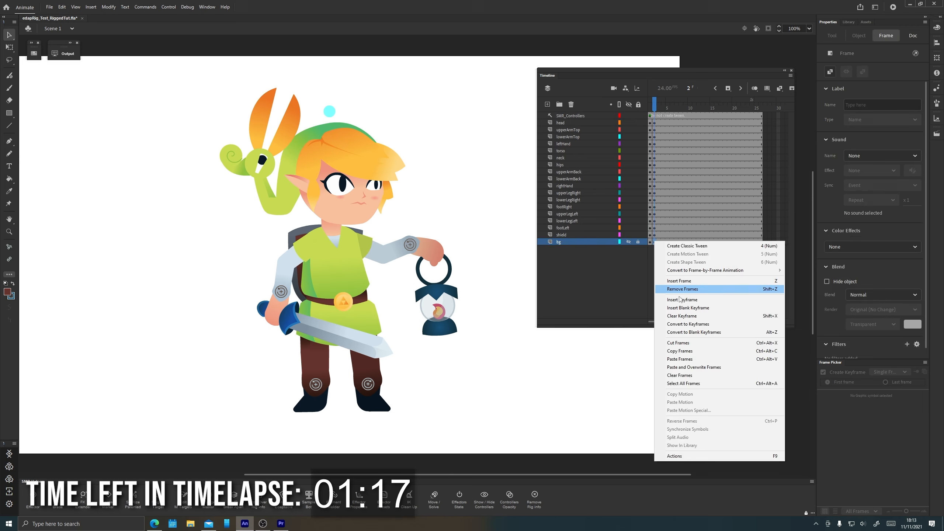
- Pose the character in a knees-bent crouch with the sword held level at frame 2, and add body keyframes up to frame 5
click(434, 494)
drag(364, 116, 389, 117)
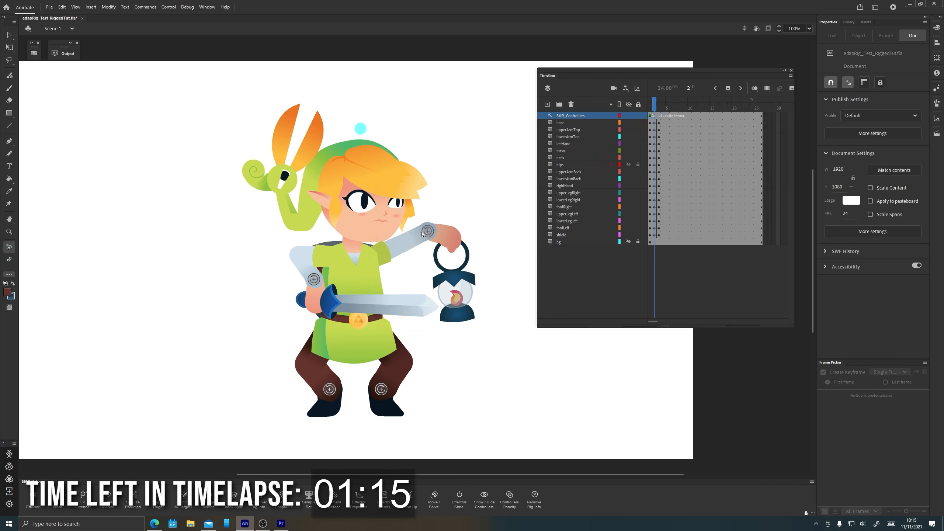
key(period)
key(period)
key(F6)
- Retime the body layers' key poses along the timeline and create classic tweens between them
drag(649, 235, 650, 124)
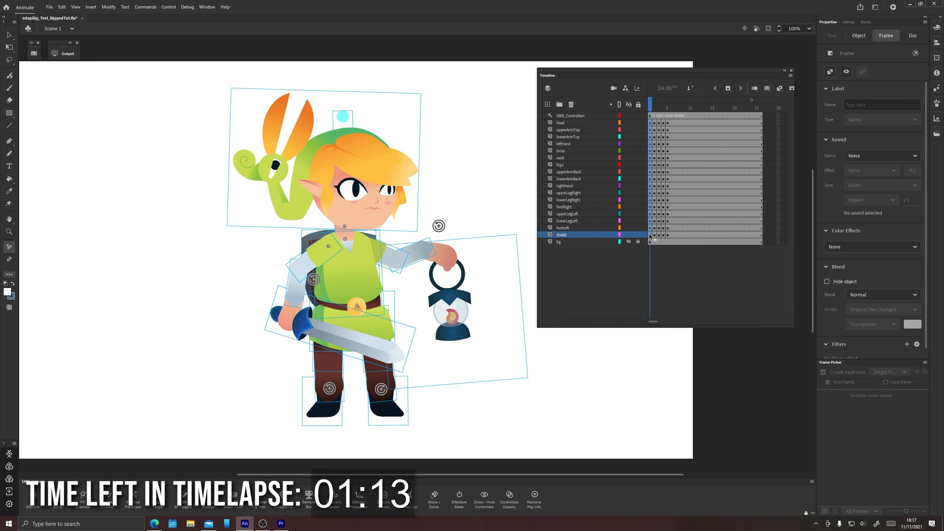
drag(536, 194, 381, 193)
right_click(522, 189)
click(552, 237)
drag(759, 234, 752, 124)
drag(654, 70, 726, 35)
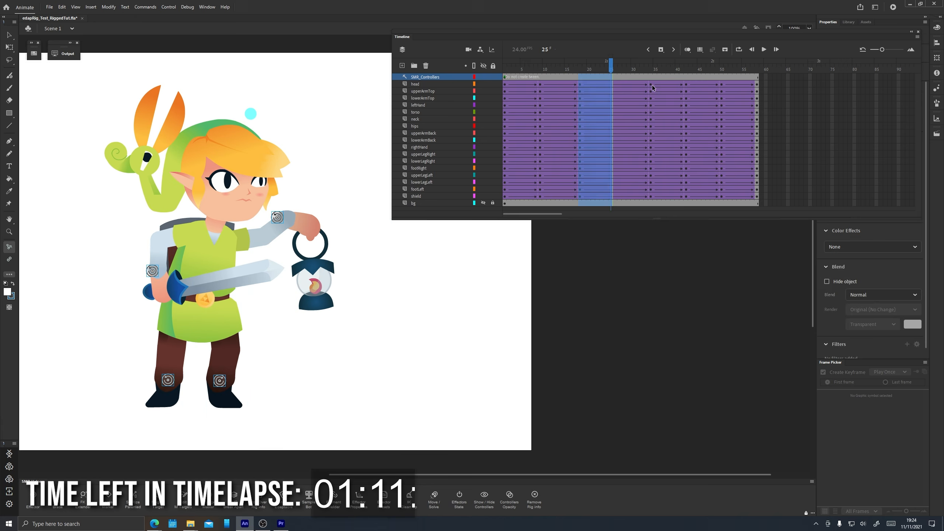
- Adjust the tween spans' length and move the lantern arm's effector down to the wrist at frame 10
key(F5)
key(shift+F5)
drag(654, 32, 633, 63)
mouse_move(554, 97)
mouse_down()
mouse_move(484, 97)
mouse_move(520, 97)
mouse_up()
drag(303, 216, 280, 253)
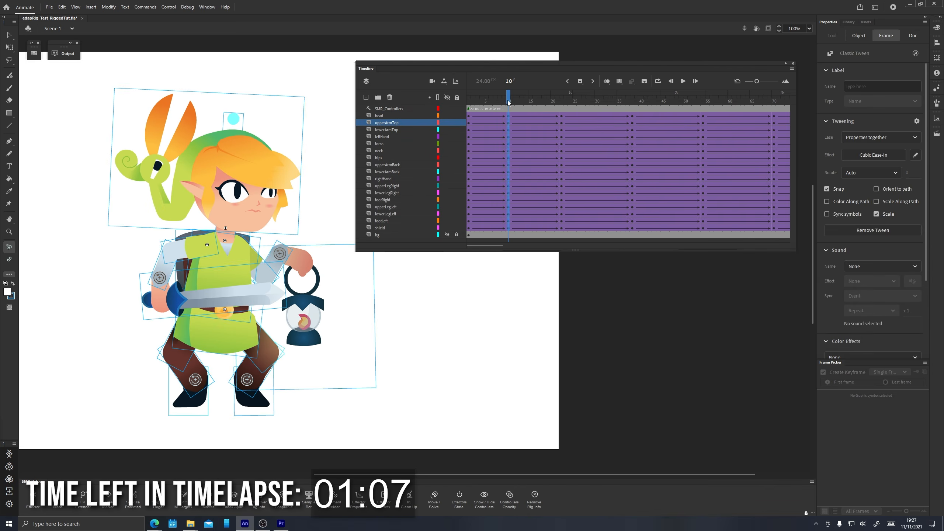
drag(509, 101, 469, 101)
- Reposition the timeline, open the character's nested symbols, and select the frames of all layers across the animation
drag(557, 63, 571, 44)
double_click(296, 307)
double_click(234, 92)
mouse_move(458, 89)
mouse_down()
mouse_move(723, 112)
mouse_move(781, 208)
mouse_up()
- Select the hips with KineFlex, scrub through the animation, and undo the last change
click(213, 315)
key(m)
mouse_move(498, 80)
mouse_down()
mouse_move(466, 89)
mouse_move(692, 80)
mouse_up()
key(ctrl+z)
click(213, 316)
click(798, 152)
- Inside the right-hand symbol, add keyframes and rotate the lantern so it swings, then play the scene
double_click(285, 314)
key(F6)
key(q)
drag(458, 80, 550, 80)
double_click(294, 284)
key(F6)
drag(375, 346, 346, 355)
click(632, 110)
click(67, 29)
key(Return)
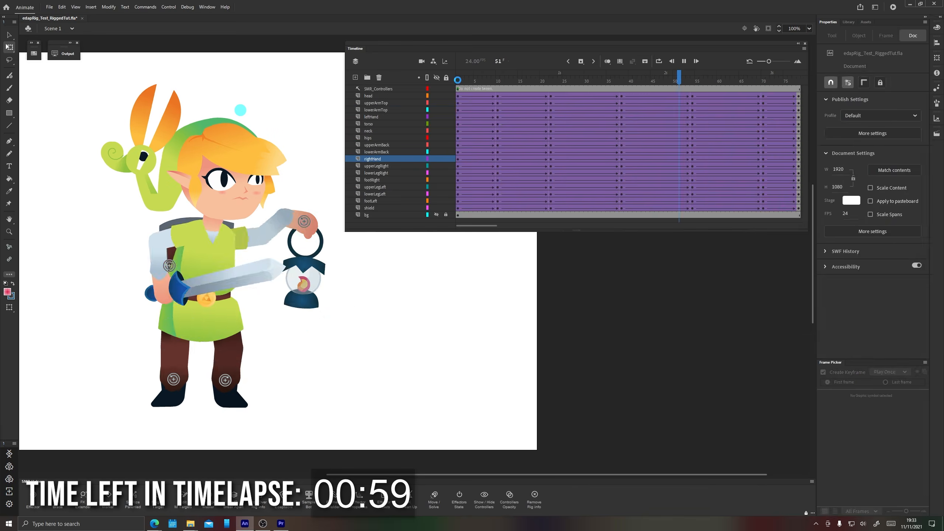
- Adjust the lantern layer's swing frames inside the right-hand symbol and return to Scene 1
double_click(303, 281)
click(552, 111)
click(649, 111)
click(66, 28)
- Insert frames on all layers of the lantern symbol and update the lantern's frames in the right-hand symbol
double_click(299, 297)
double_click(297, 292)
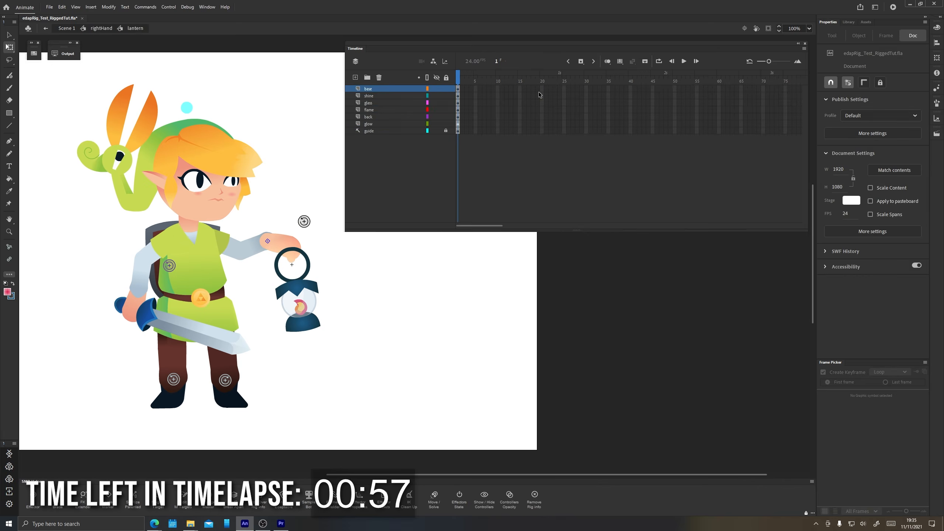
drag(525, 89, 524, 130)
key(z)
click(101, 28)
click(371, 110)
right_click(468, 111)
click(501, 298)
click(66, 29)
- Apply a Quad ease to the head's tween between about frames 12 and 15
key(ctrl+equal)
double_click(207, 157)
click(65, 29)
click(168, 101)
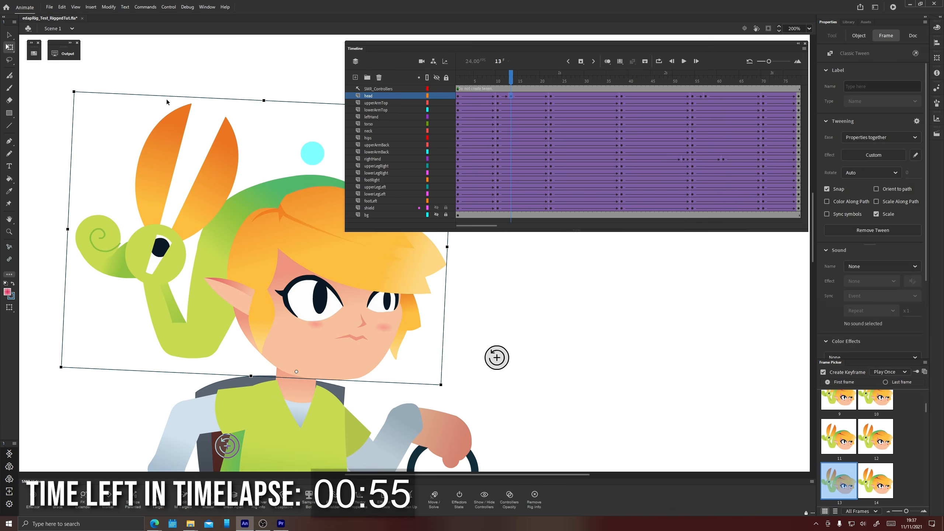
drag(509, 80, 515, 80)
click(507, 96)
click(520, 96)
click(875, 156)
double_click(766, 173)
key(ctrl+minus)
click(524, 82)
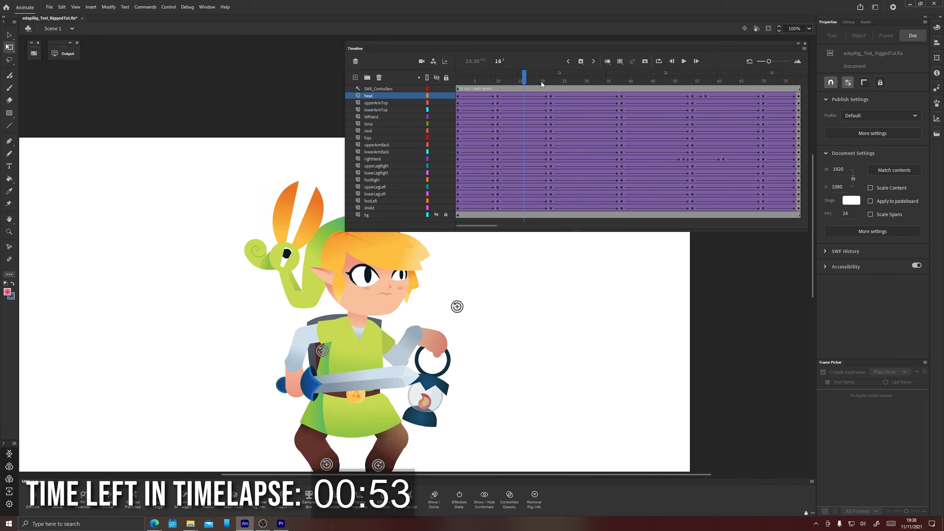
- Open the head symbol, examine the hatHead part, and return to Scene 1
click(648, 96)
click(458, 80)
click(331, 244)
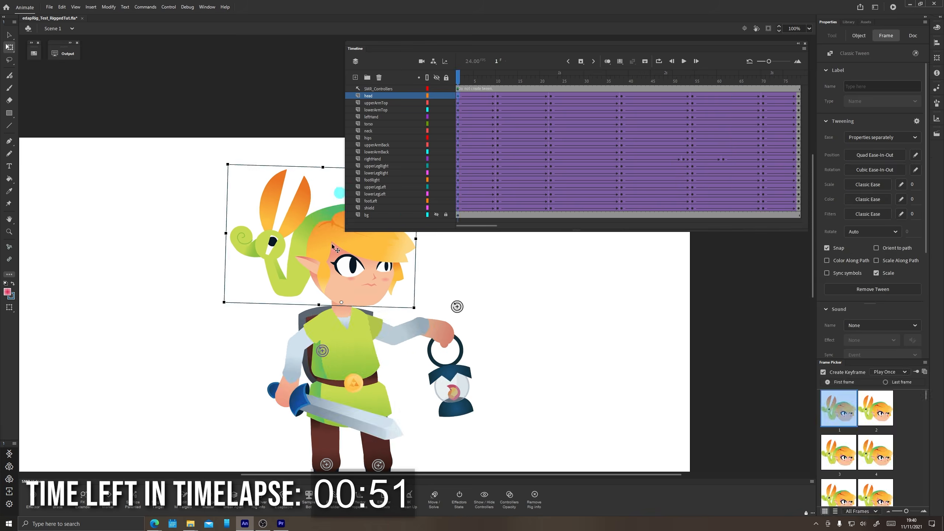
double_click(331, 244)
key(ctrl+equal)
click(498, 80)
click(199, 246)
click(139, 292)
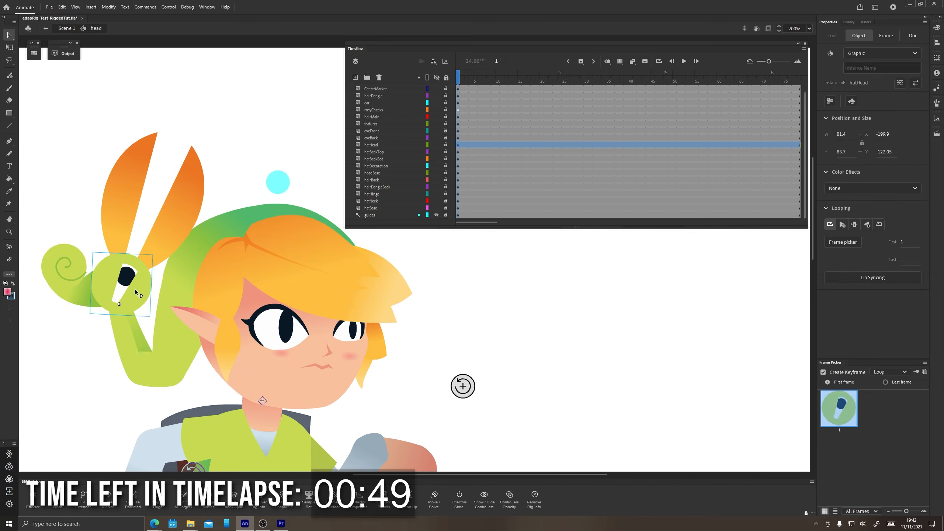
key(ctrl+minus)
click(598, 344)
double_click(598, 344)
click(67, 28)
- Inside the head symbol, key the hat's head, beak, decoration, hinge, neck and base parts along the timeline and tween them
click(457, 81)
drag(631, 354, 362, 263)
double_click(227, 185)
click(372, 166)
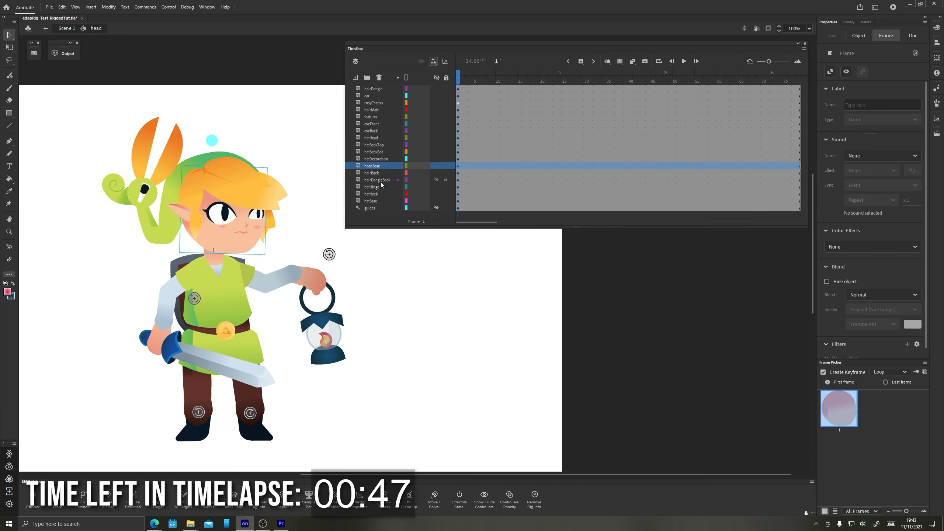
drag(140, 197, 120, 179)
click(433, 61)
click(491, 201)
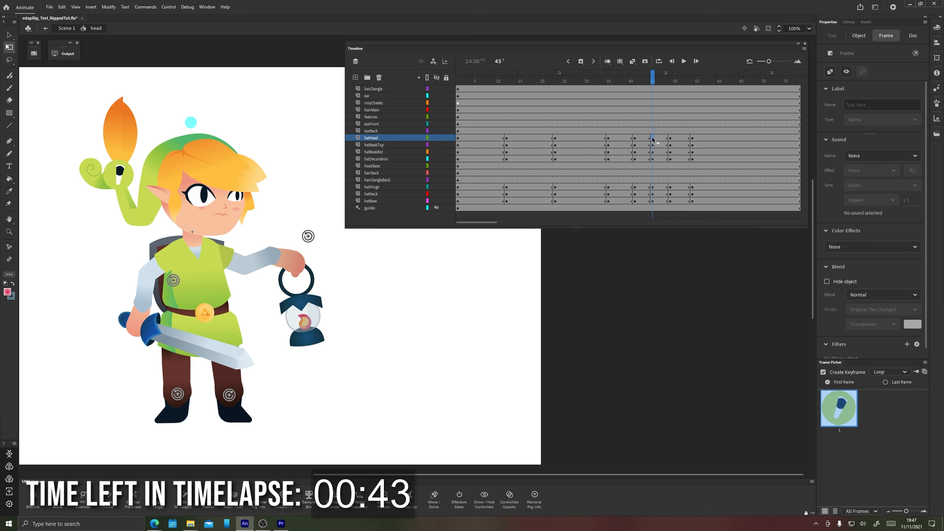
double_click(738, 172)
click(67, 29)
- Key the hairDangle and hairDangleBack layers inside the head symbol, scrubbing the scene to match the body's motion
double_click(223, 186)
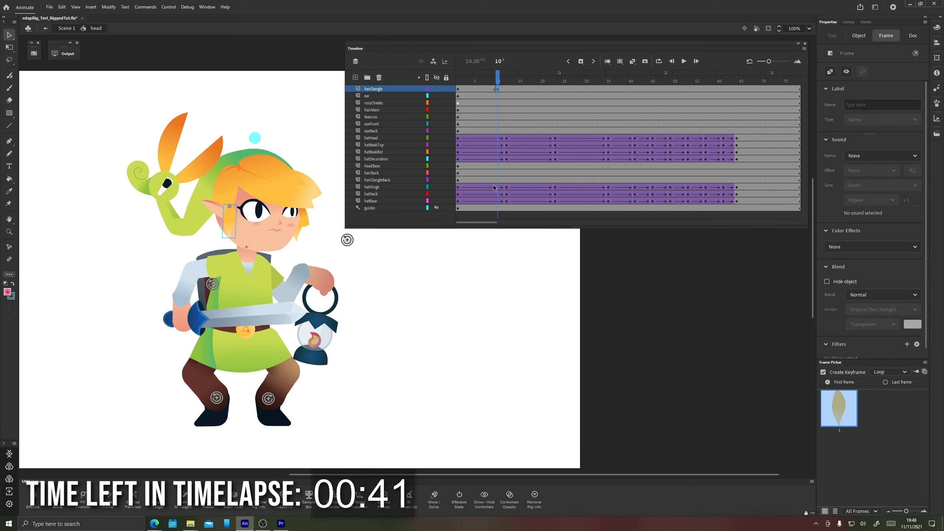
click(66, 28)
click(230, 179)
drag(551, 78, 687, 90)
click(685, 96)
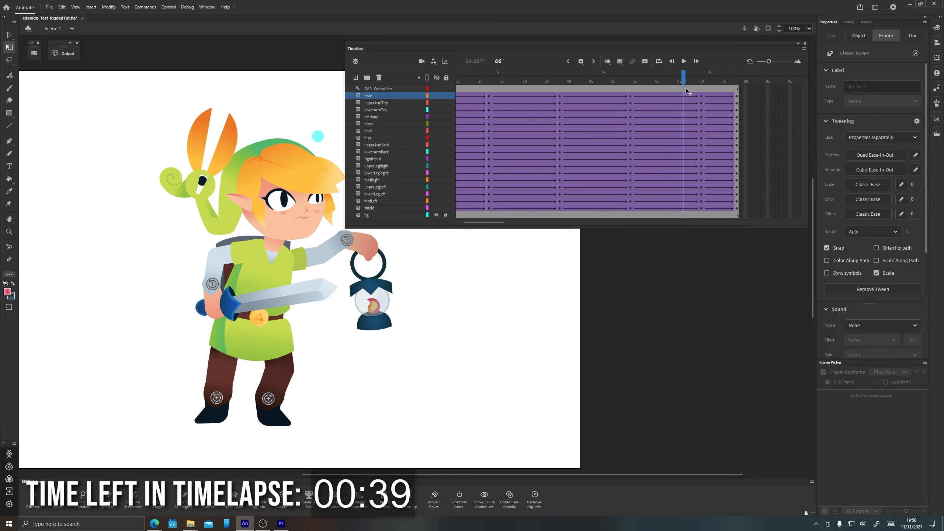
double_click(260, 179)
click(665, 89)
right_click(774, 179)
click(802, 219)
- Select all hairDangle frames in the head symbol and choose a Quad ease-in-out for their tweens
click(53, 29)
click(458, 84)
double_click(253, 179)
drag(458, 89, 784, 89)
click(872, 155)
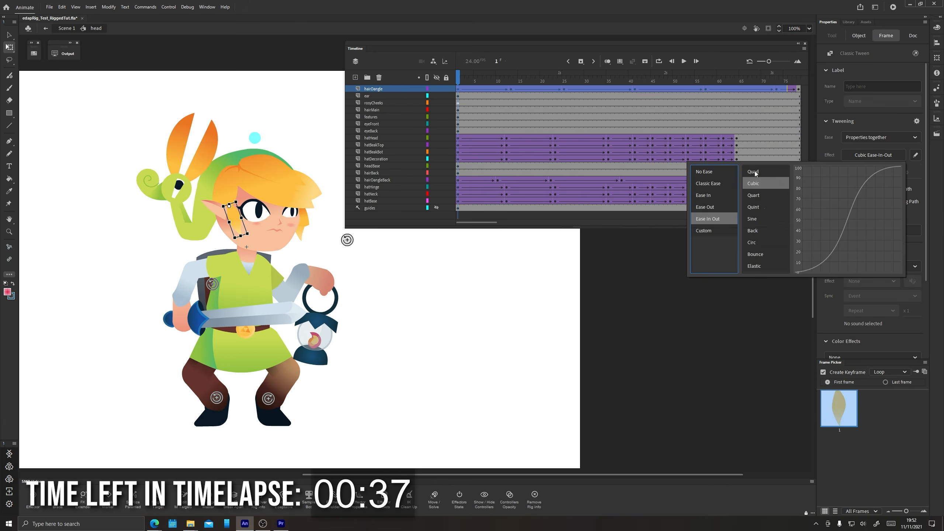
- Open the ear symbol from the head and adjust the gradient fill of its shape
click(604, 96)
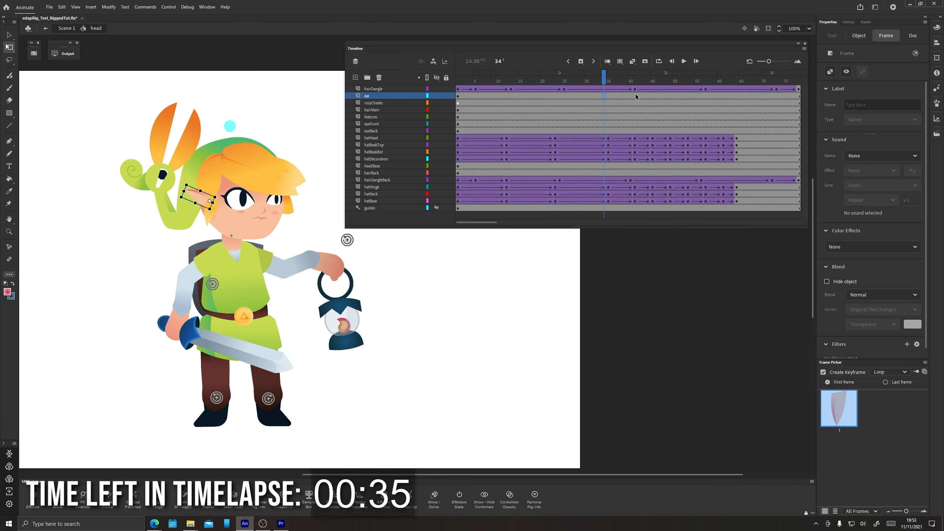
double_click(195, 196)
scroll(211, 188, up, 2)
key(f)
click(187, 227)
drag(138, 244, 228, 238)
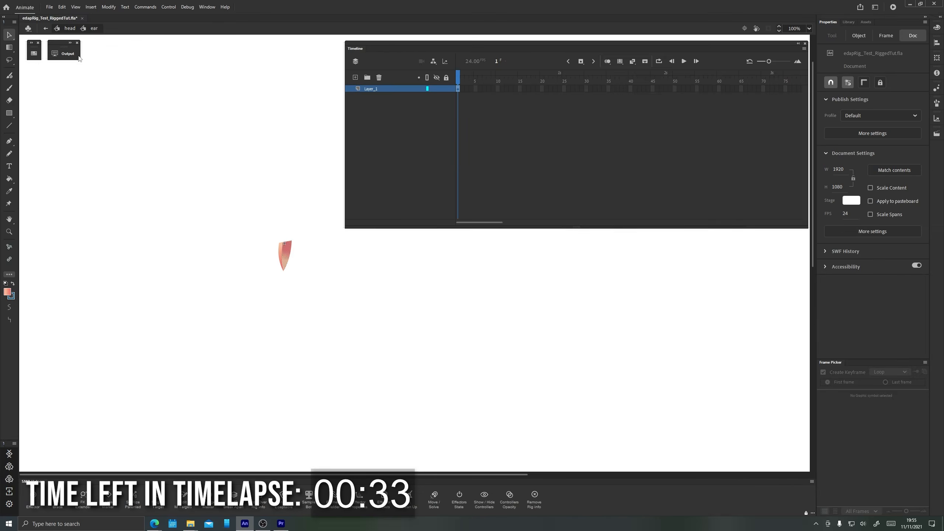
- Inside the frontEye symbol, insert a blank keyframe near frame 15, enable onion skinning and draw the eyelid line for a blink
double_click(245, 251)
click(523, 89)
key(F7)
click(607, 61)
scroll(238, 251, up, 1)
key(n)
drag(474, 323, 361, 296)
- Paste the copied eye frames at frame 19 to complete the front eye's blink, and return to the head symbol
click(510, 89)
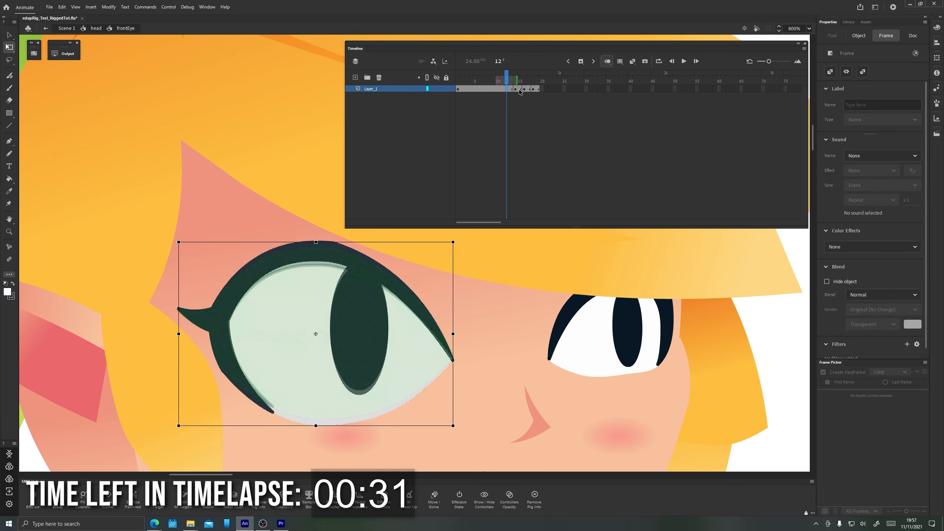
click(532, 89)
click(537, 88)
key(ctrl+alt+v)
click(96, 28)
- Fit a copy of the front eye over the back eye and build matching blink frames inside the backEye symbol
click(612, 338)
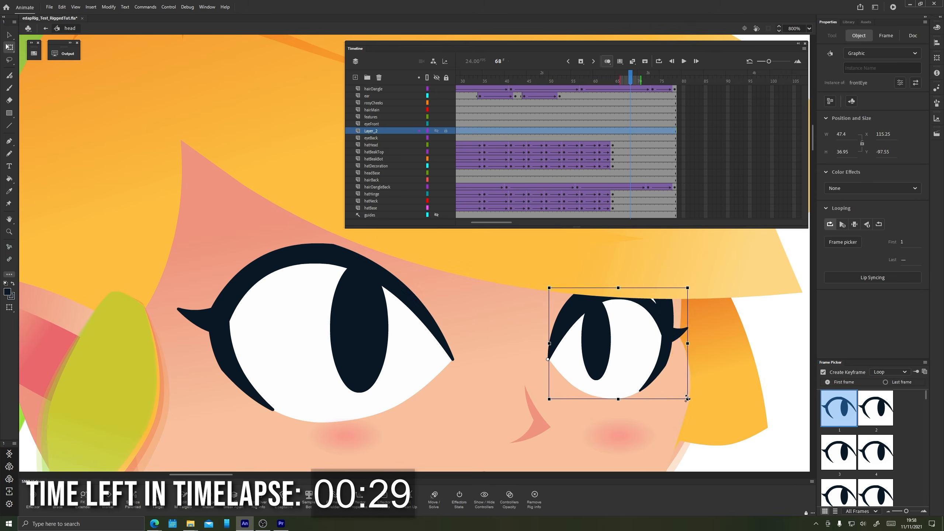
scroll(430, 255, down, 3)
double_click(430, 255)
scroll(416, 293, up, 2)
click(787, 89)
click(532, 89)
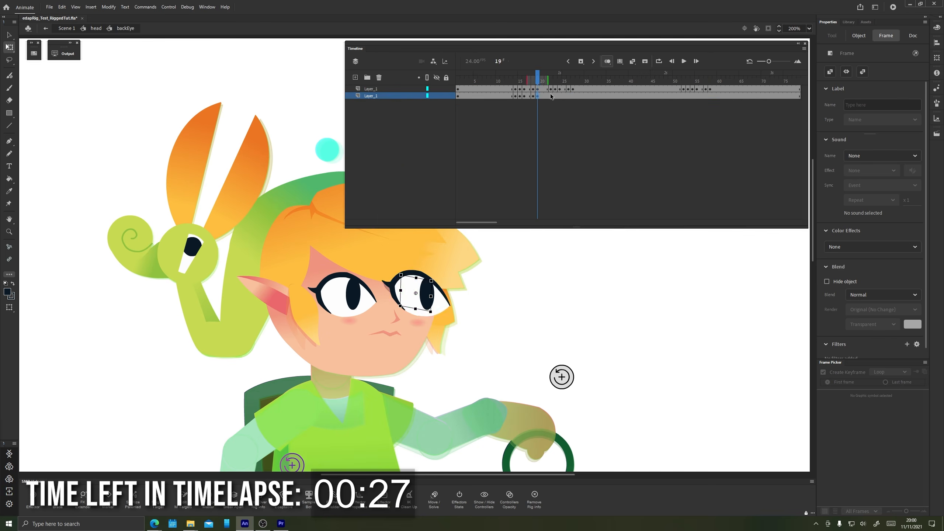
scroll(398, 283, up, 2)
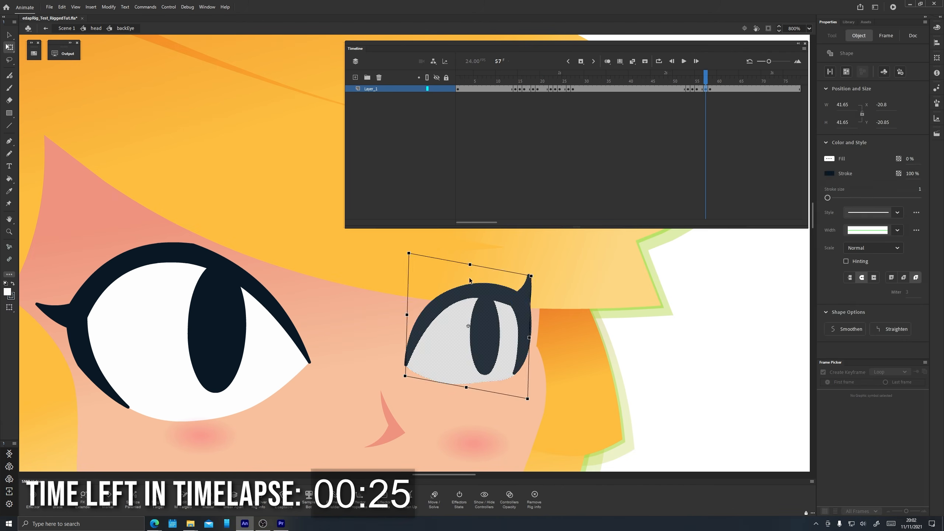
- Return to Scene 1 at 100% zoom and play the full animation
click(66, 28)
key(ctrl+1)
key(Return)
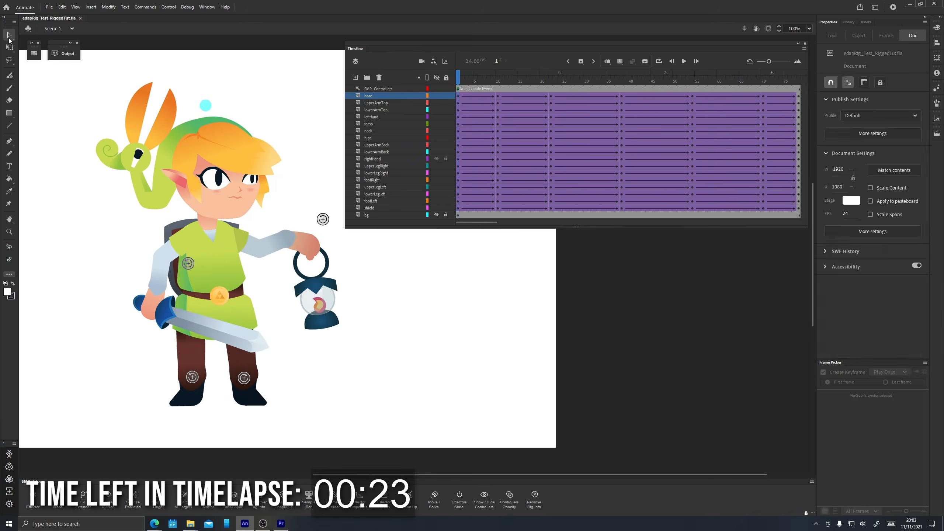
key(Return)
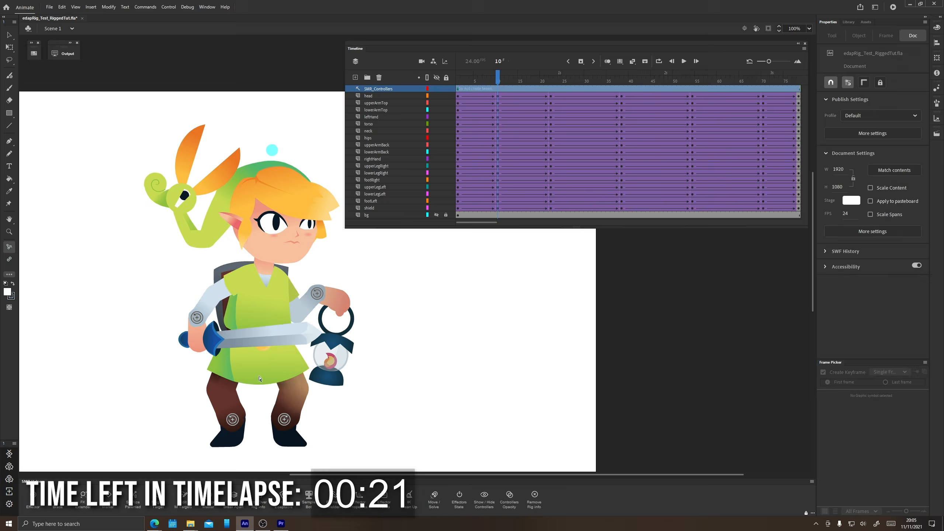
- Adjust the hips with KineFlex at frame 10, toggle the PL_ layer prefixes, and select the hips at frame 38 for posing
click(520, 159)
mouse_move(269, 361)
mouse_down()
mouse_move(194, 325)
mouse_move(177, 406)
mouse_up()
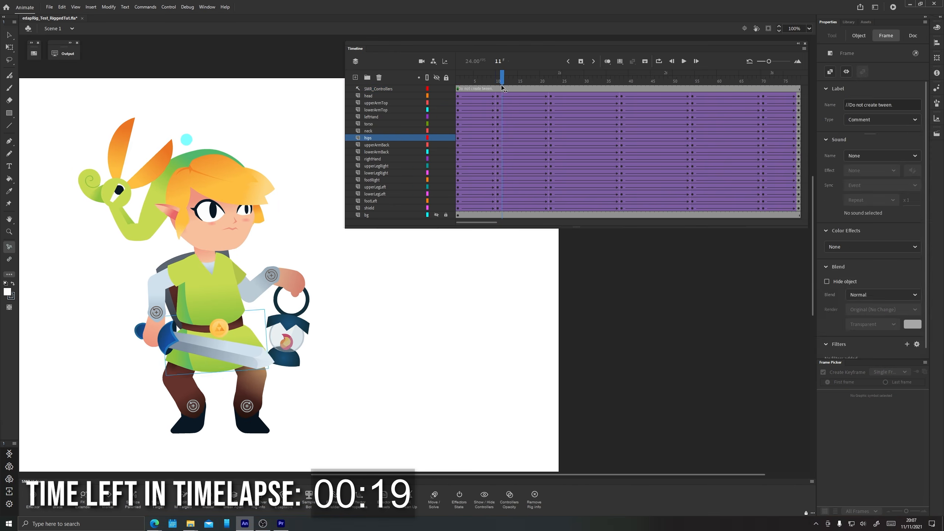
click(398, 107)
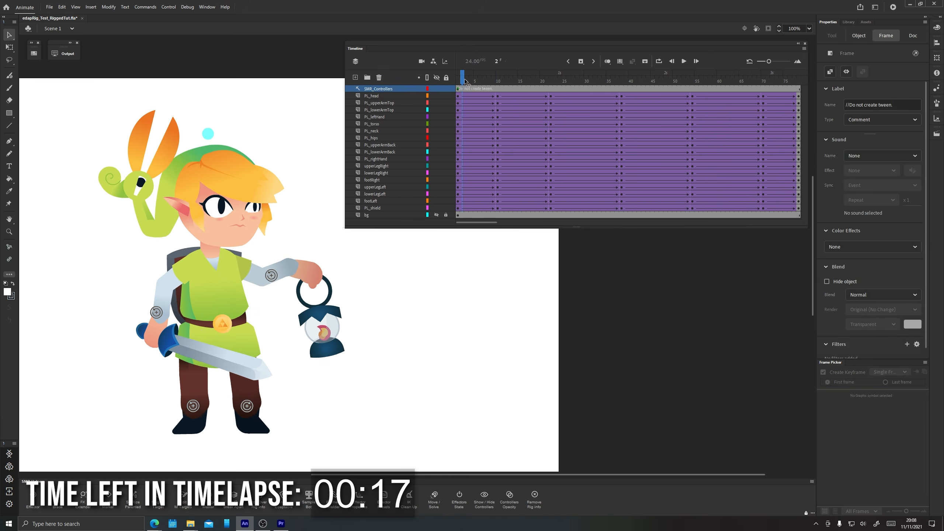
click(621, 81)
click(270, 280)
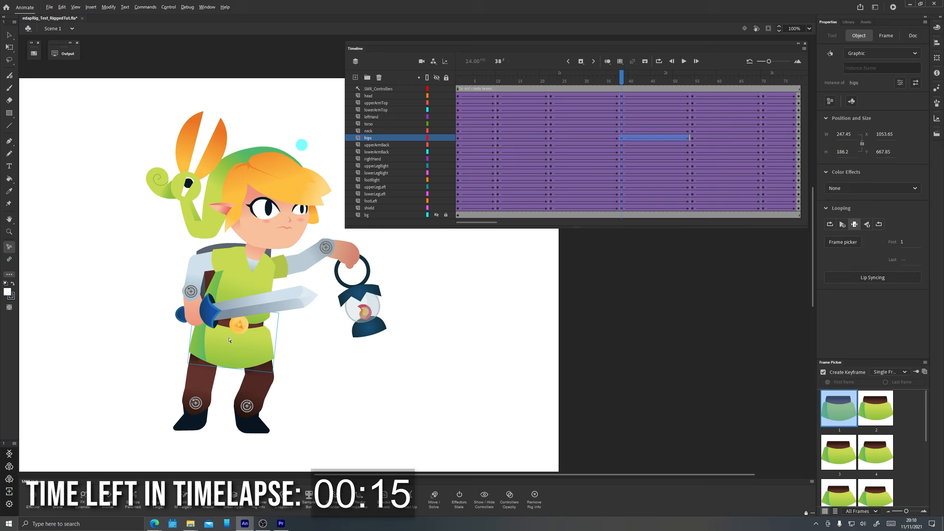
click(398, 316)
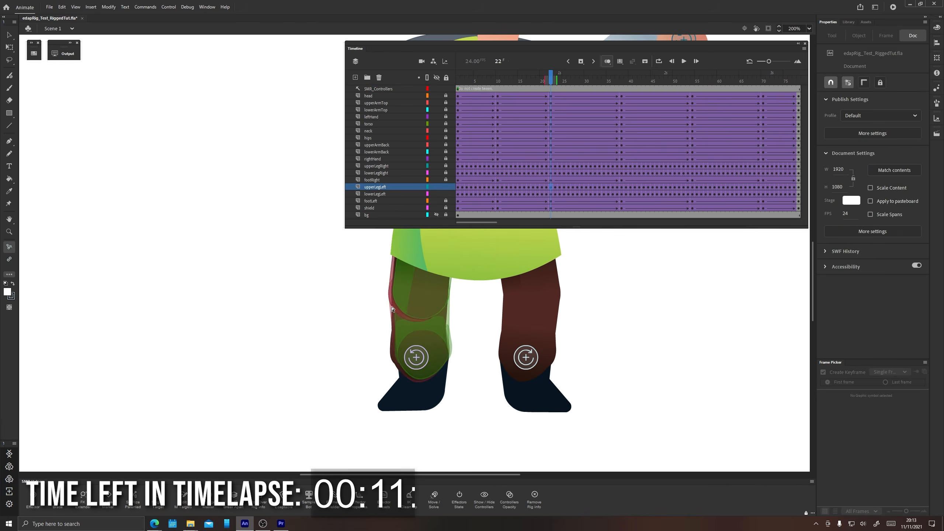
- Select the hips at frame 4 for posing and work through the hips layer's classic tween as far as frame 76
click(471, 81)
click(227, 300)
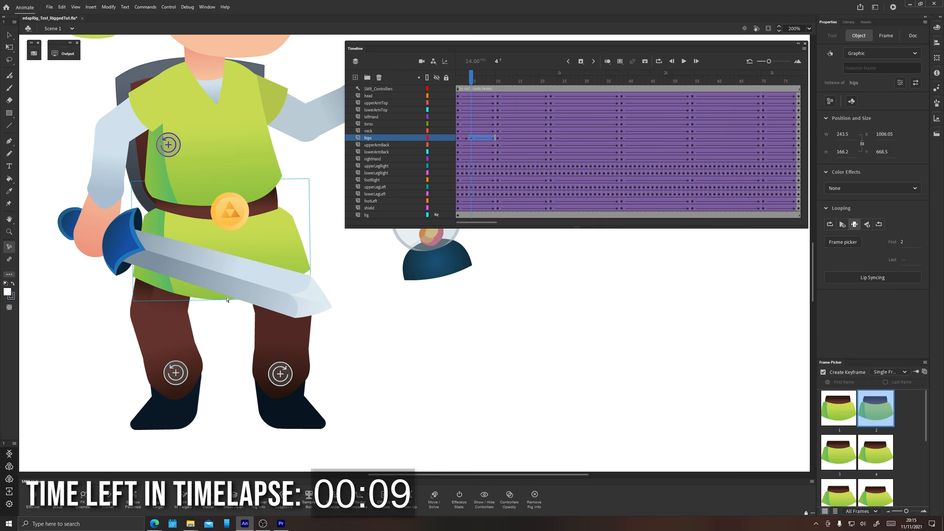
click(533, 81)
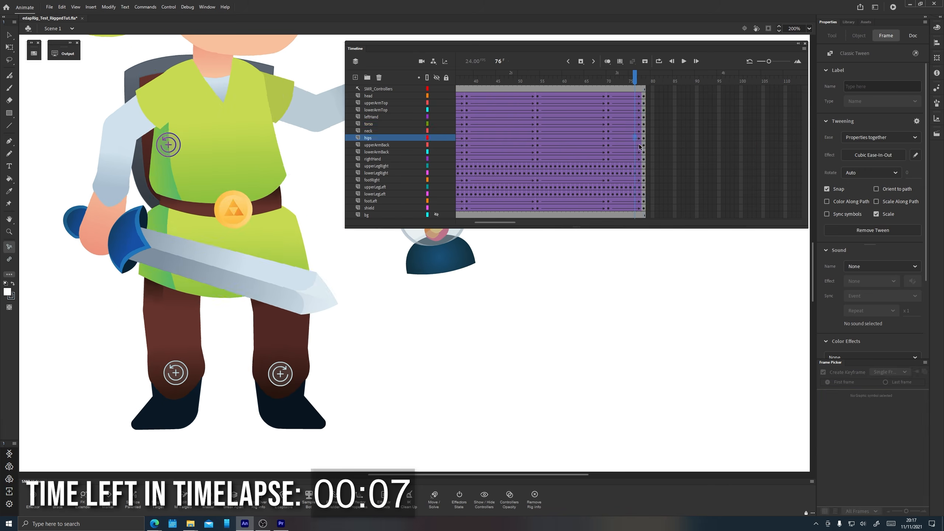
click(533, 130)
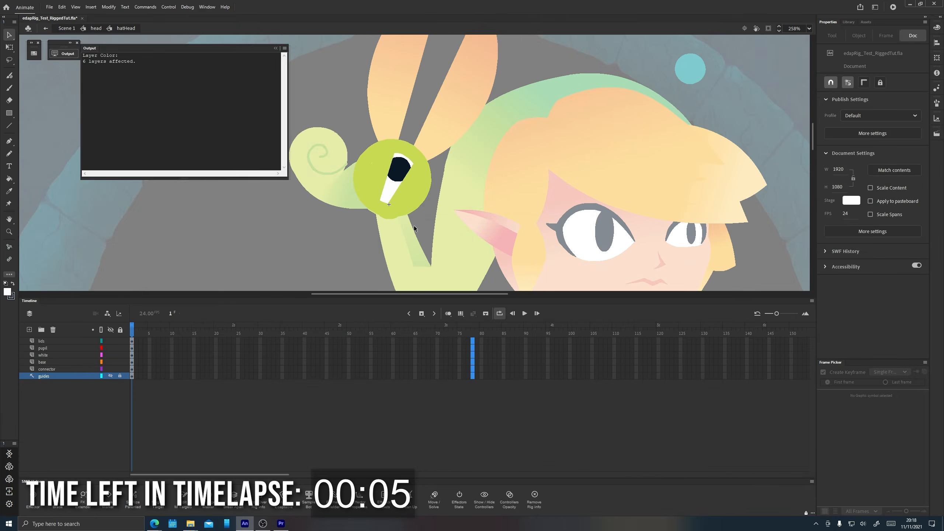
- Place a linkWrapper copy on a new layer between character and background in Scene 1, flipped, flattened and skewed across the floor as a shadow
click(417, 143)
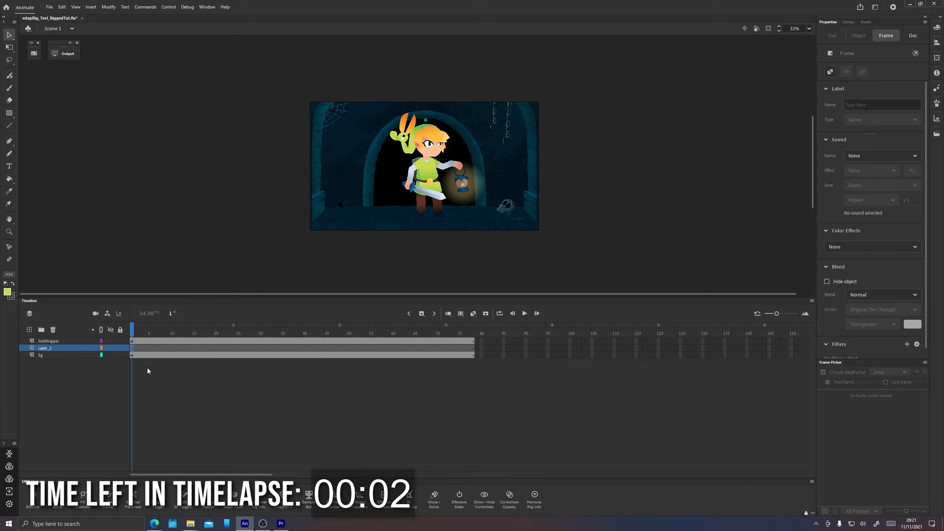
click(394, 222)
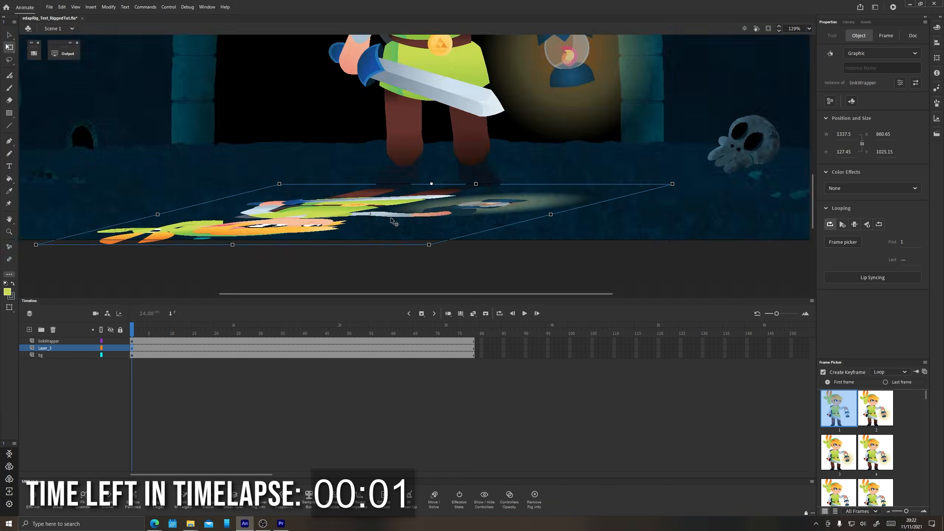
key(ctrl+2)
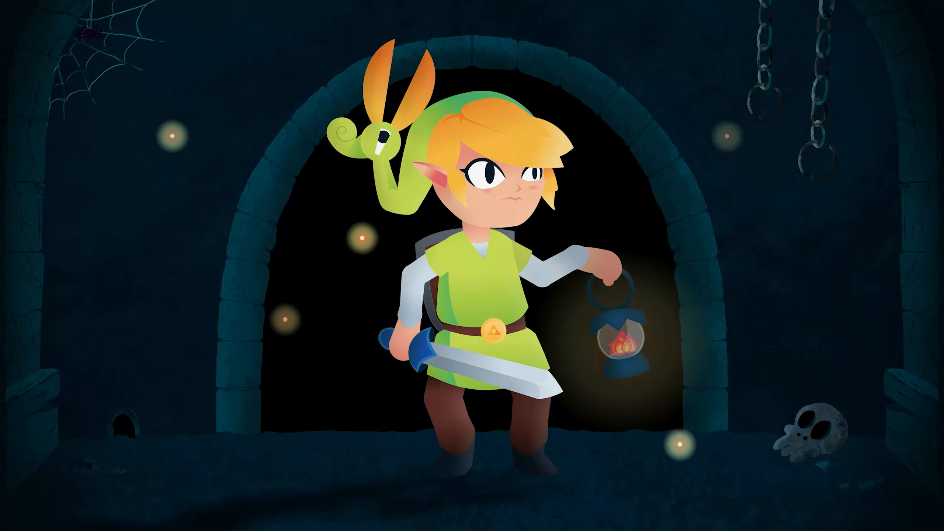